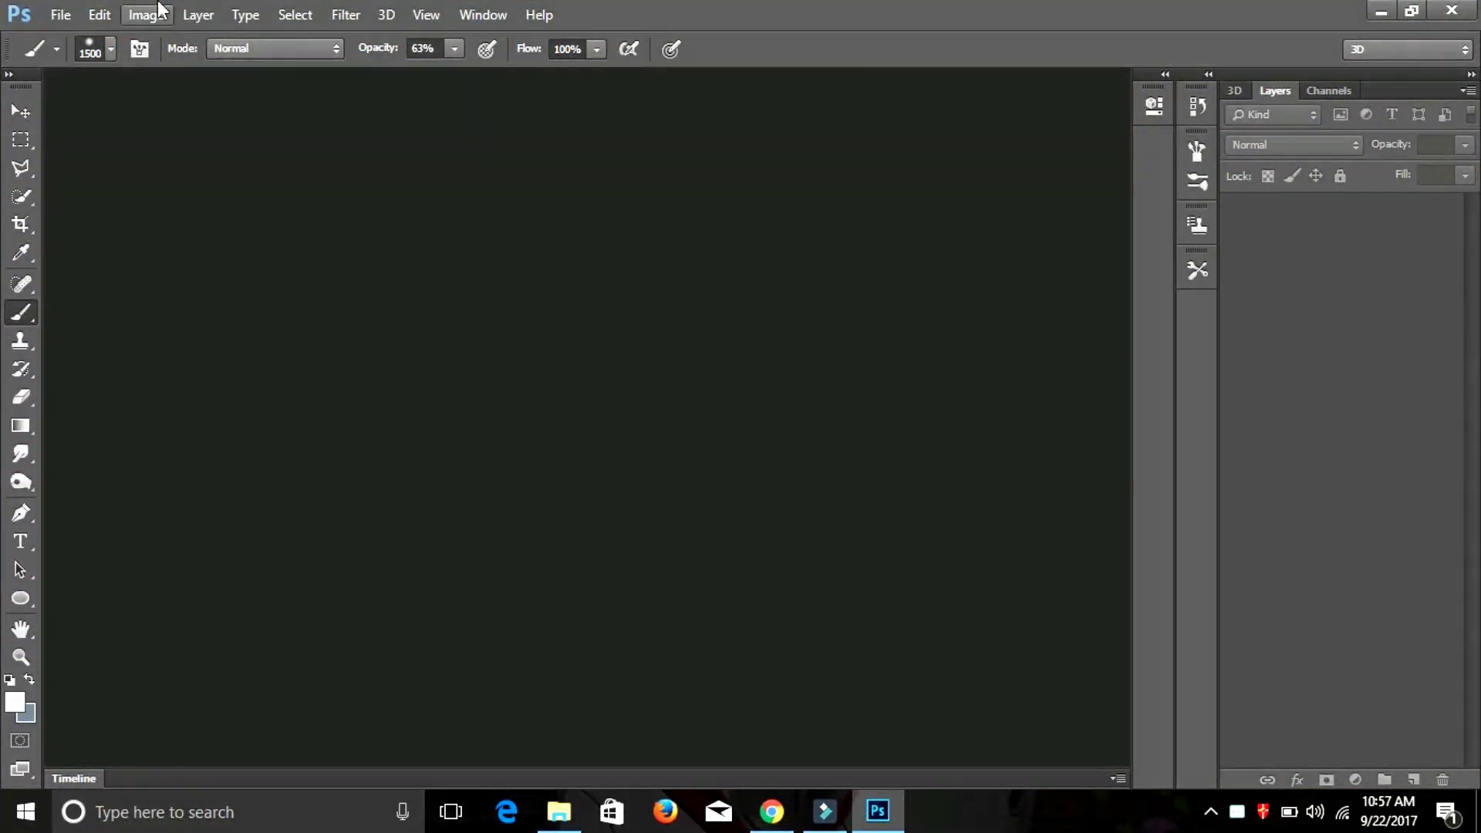
Open fog_51_by_jin_kstock and tt_by_quanticchaos1000 together, bringing the truck image to the front
click(59, 14)
click(75, 62)
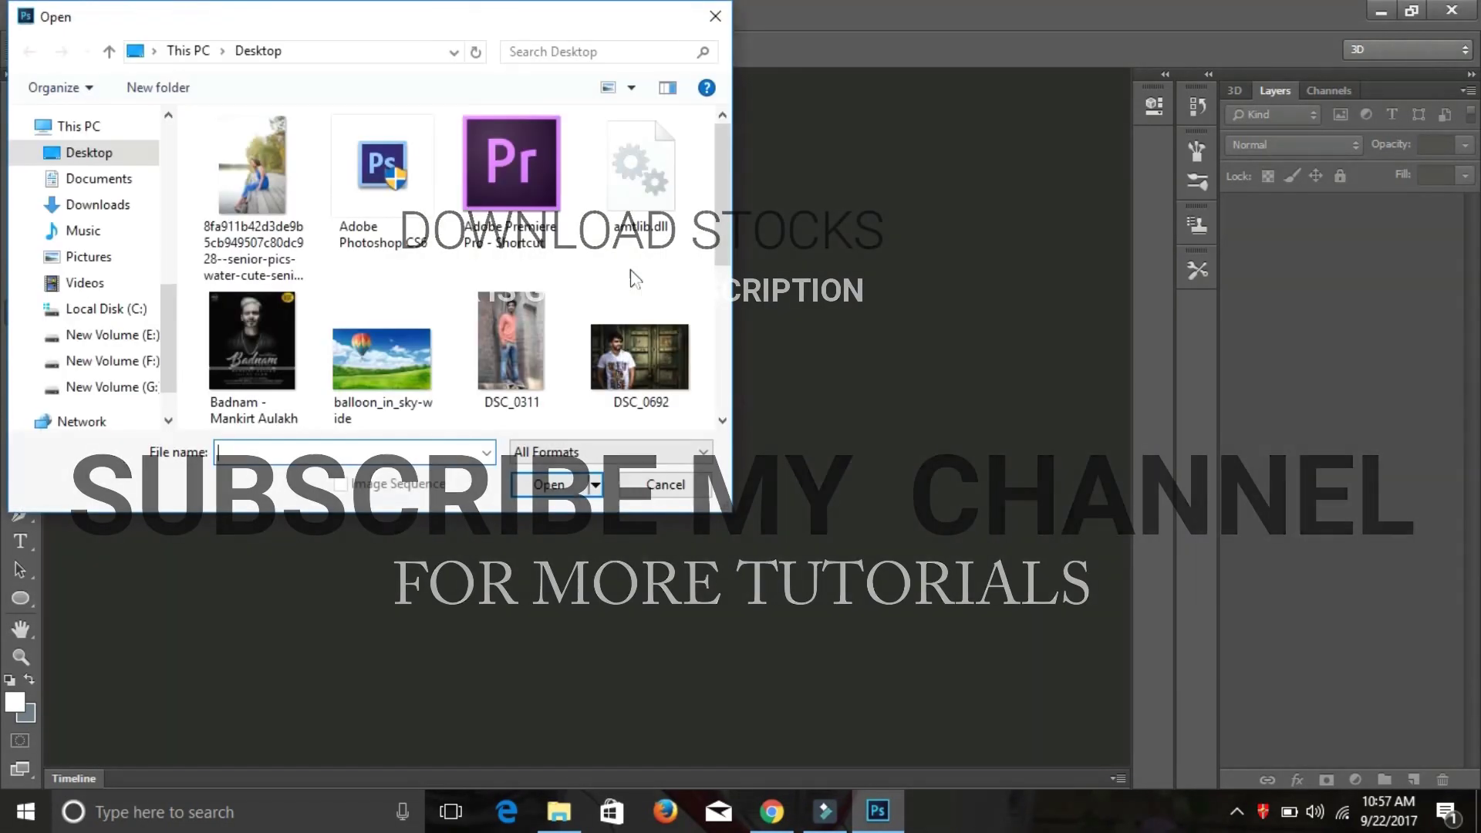
drag(725, 190, 735, 359)
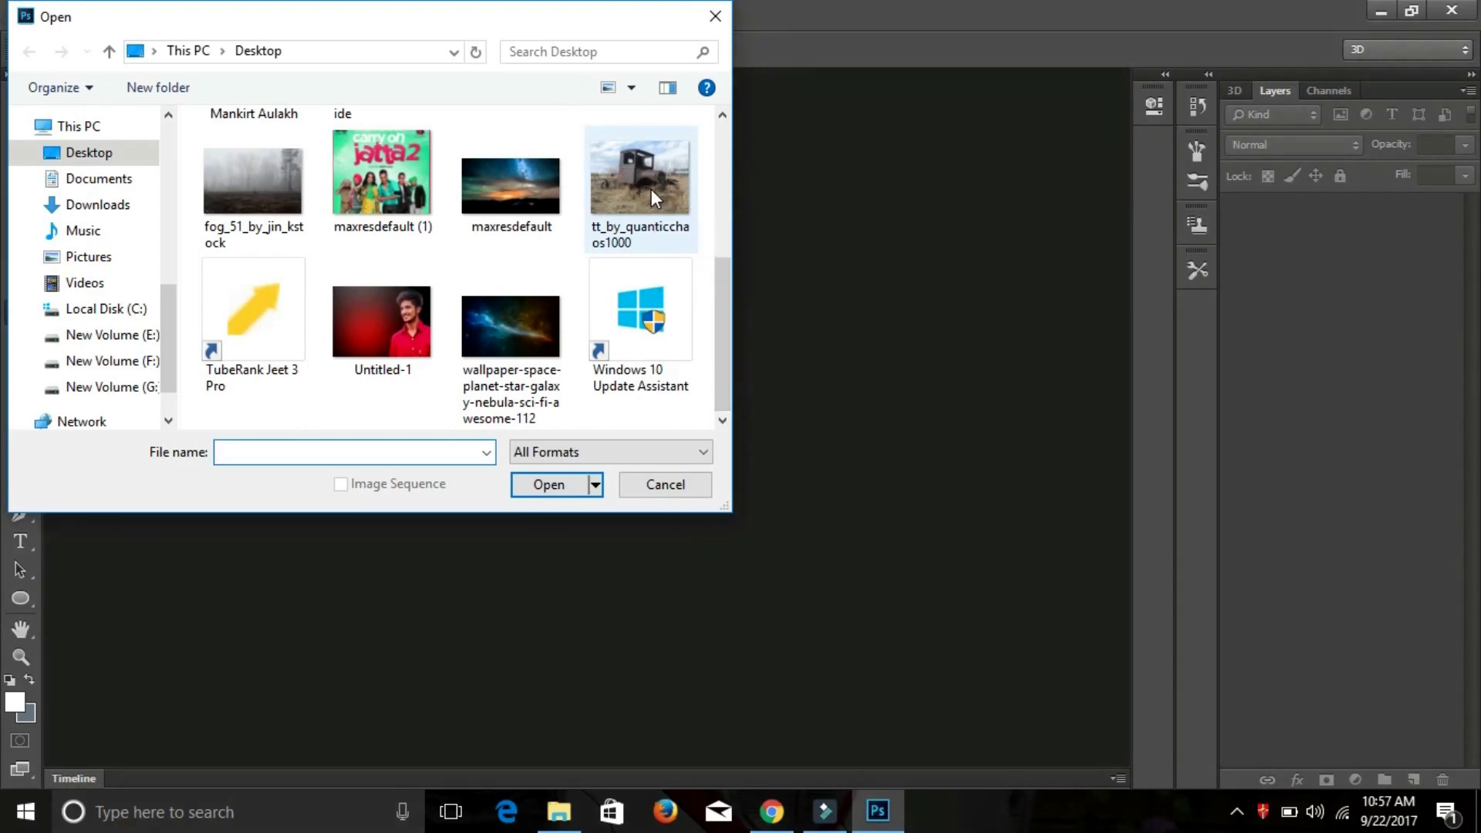
click(652, 189)
ctrl+click(266, 215)
click(549, 484)
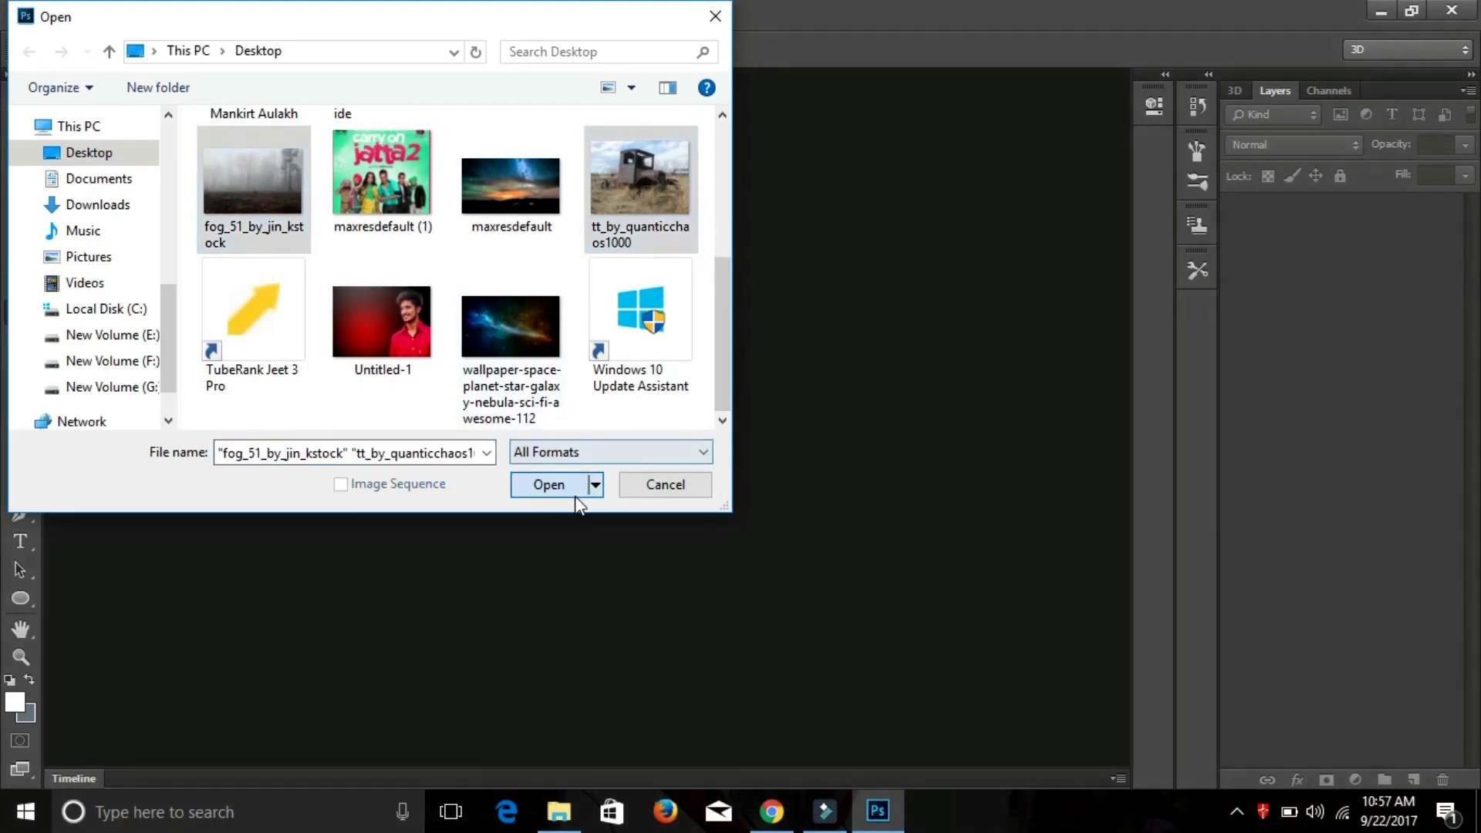
click(238, 78)
Unlock the truck's Background and apply Camera Raw: exposure -0.55, highlights -45, shadows +42, clarity +34
click(358, 76)
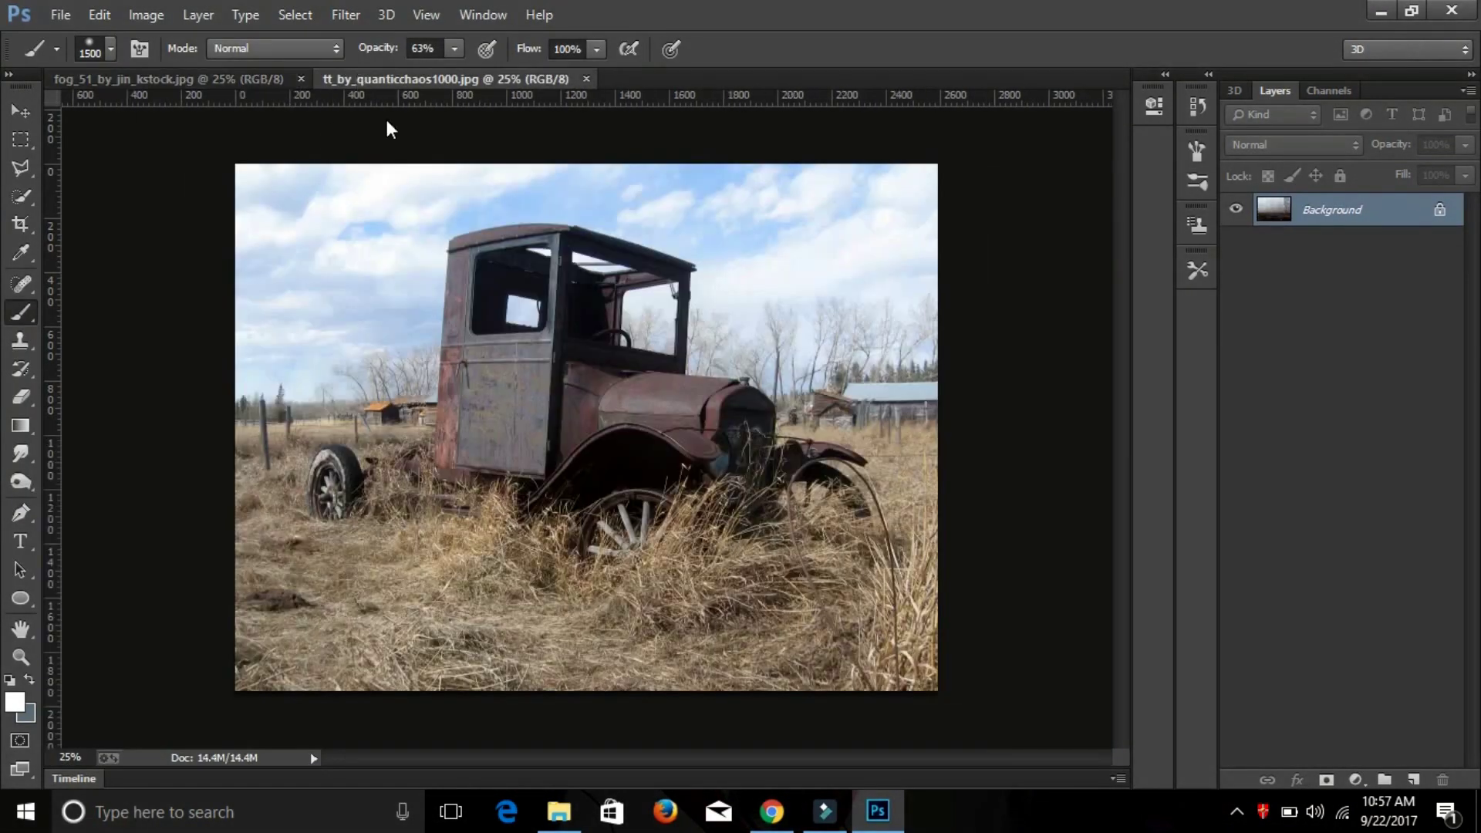
click(1440, 213)
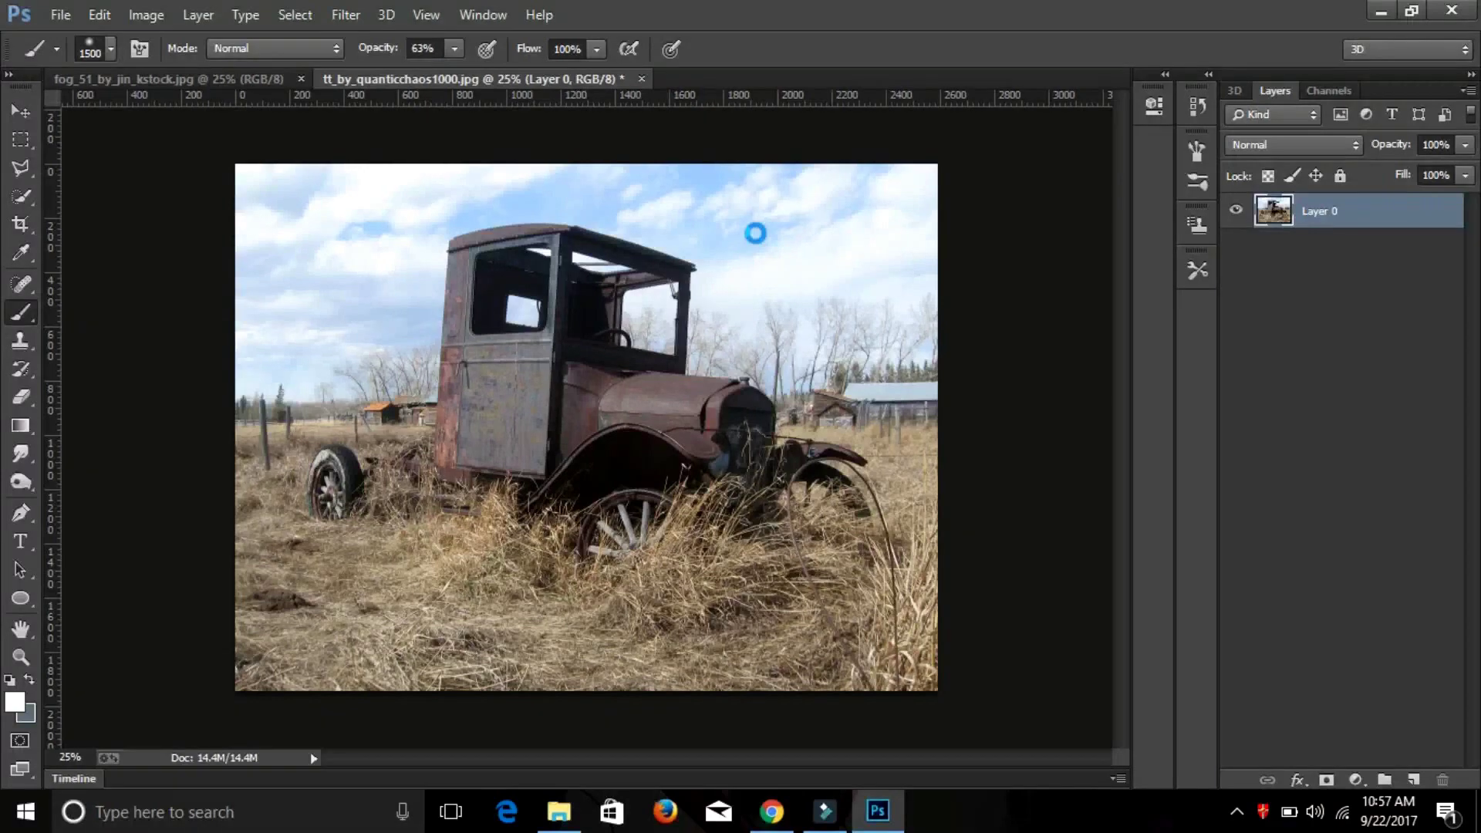
key(shift+ctrl+a)
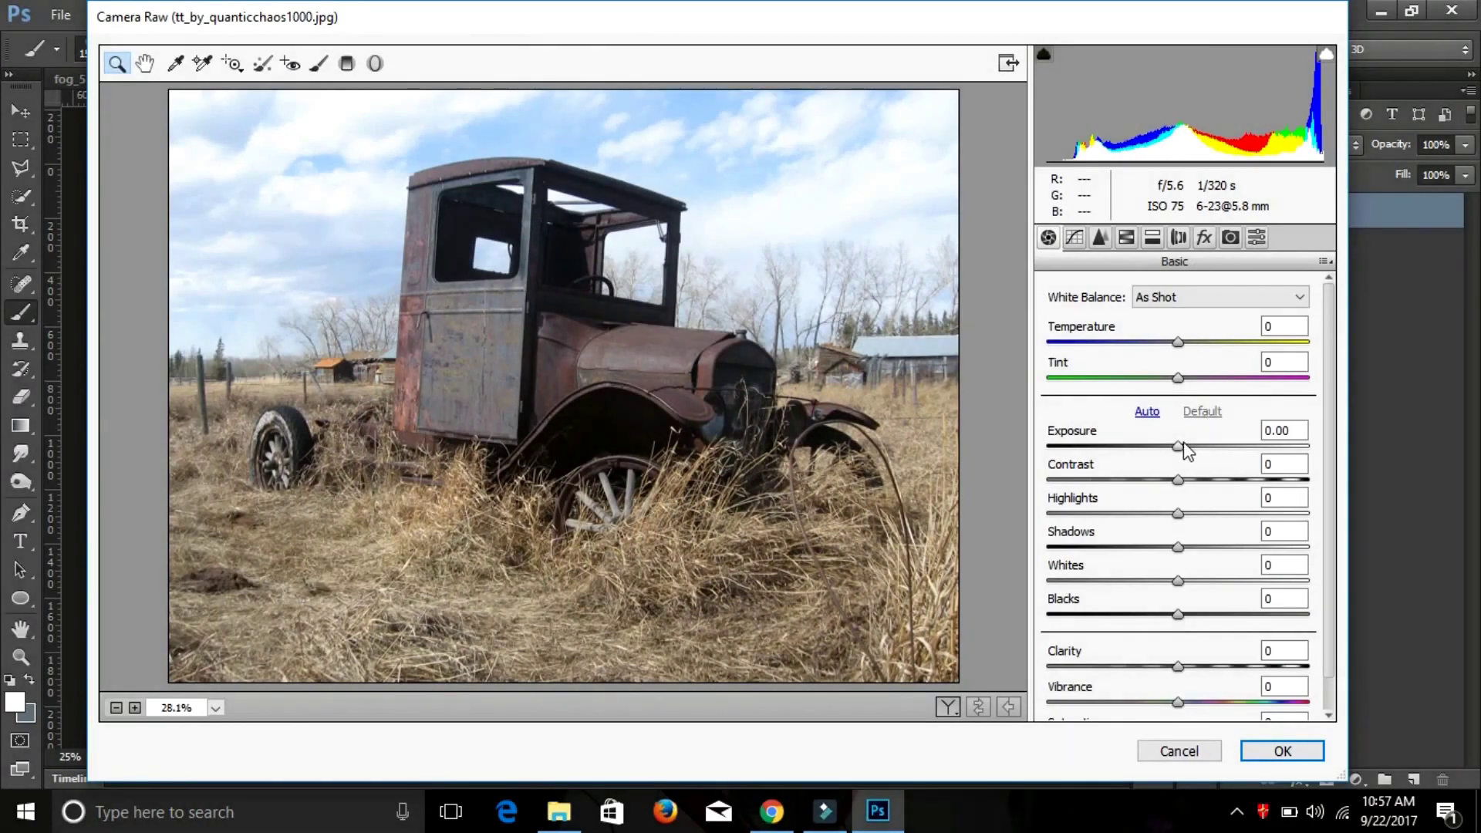
drag(1178, 446, 1163, 449)
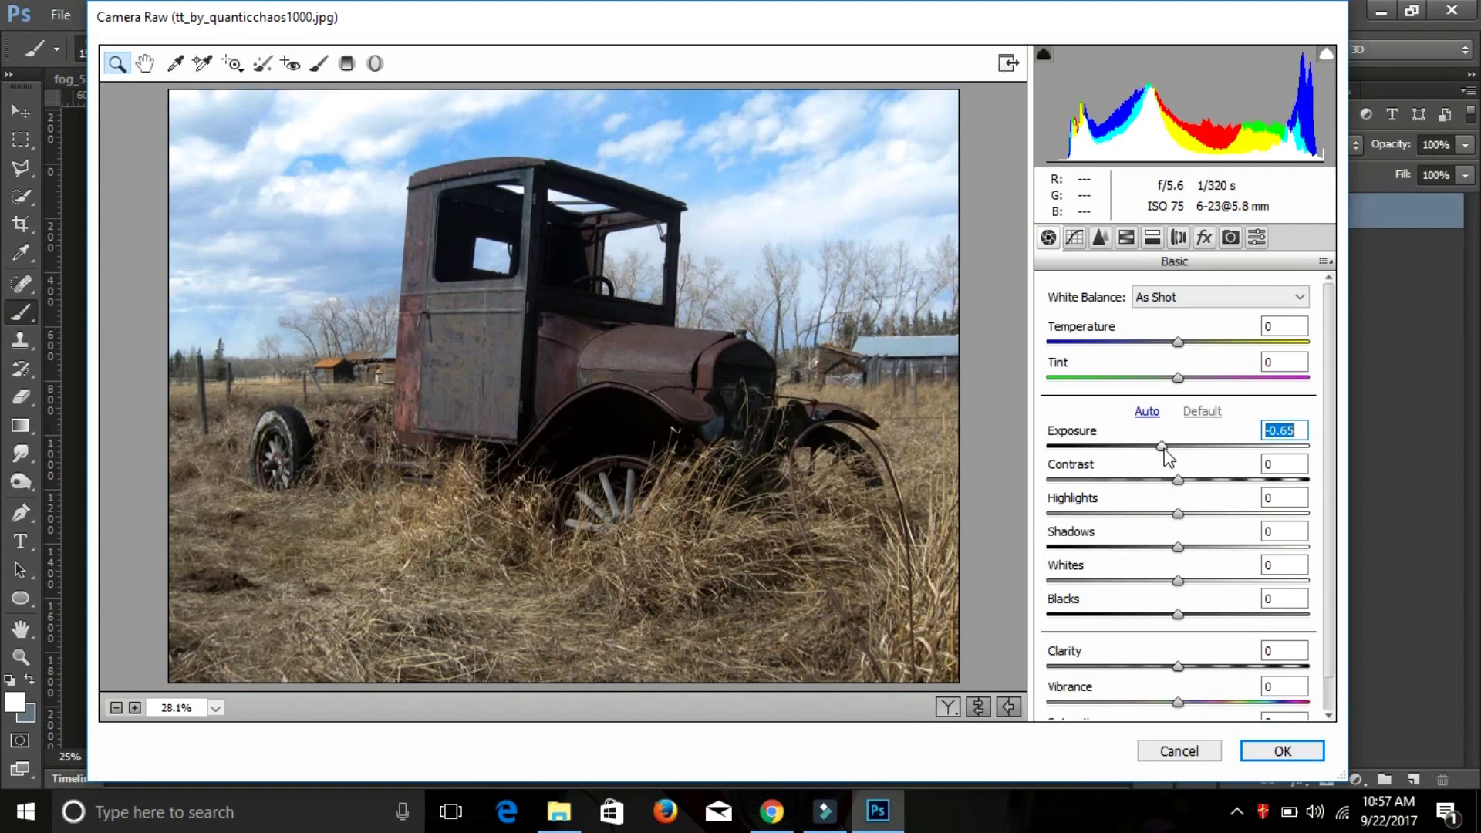
drag(1165, 447, 1167, 448)
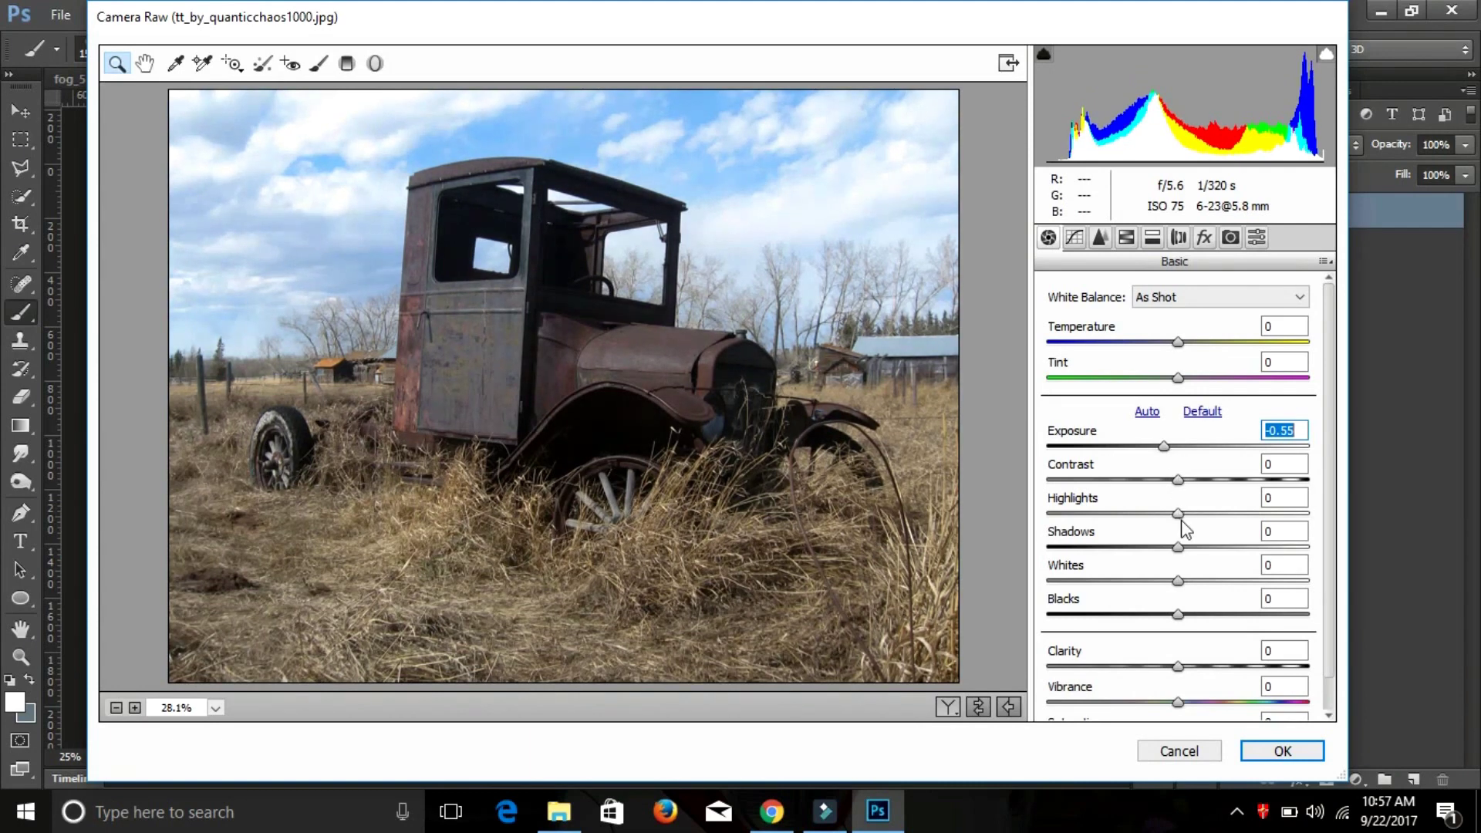
mouse_move(1178, 514)
mouse_down()
mouse_move(1118, 514)
mouse_move(1233, 549)
mouse_up()
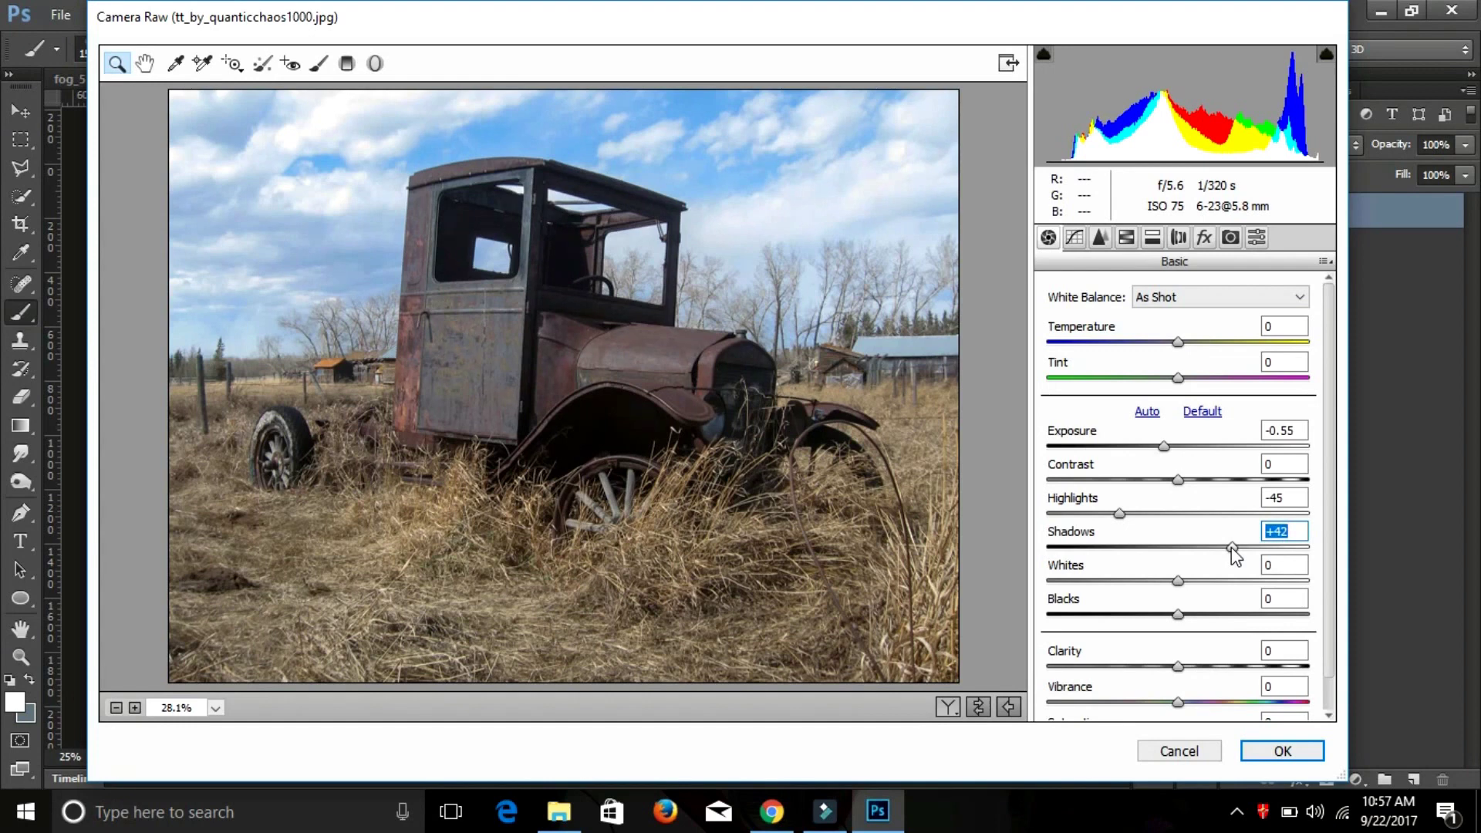
drag(1178, 666, 1229, 670)
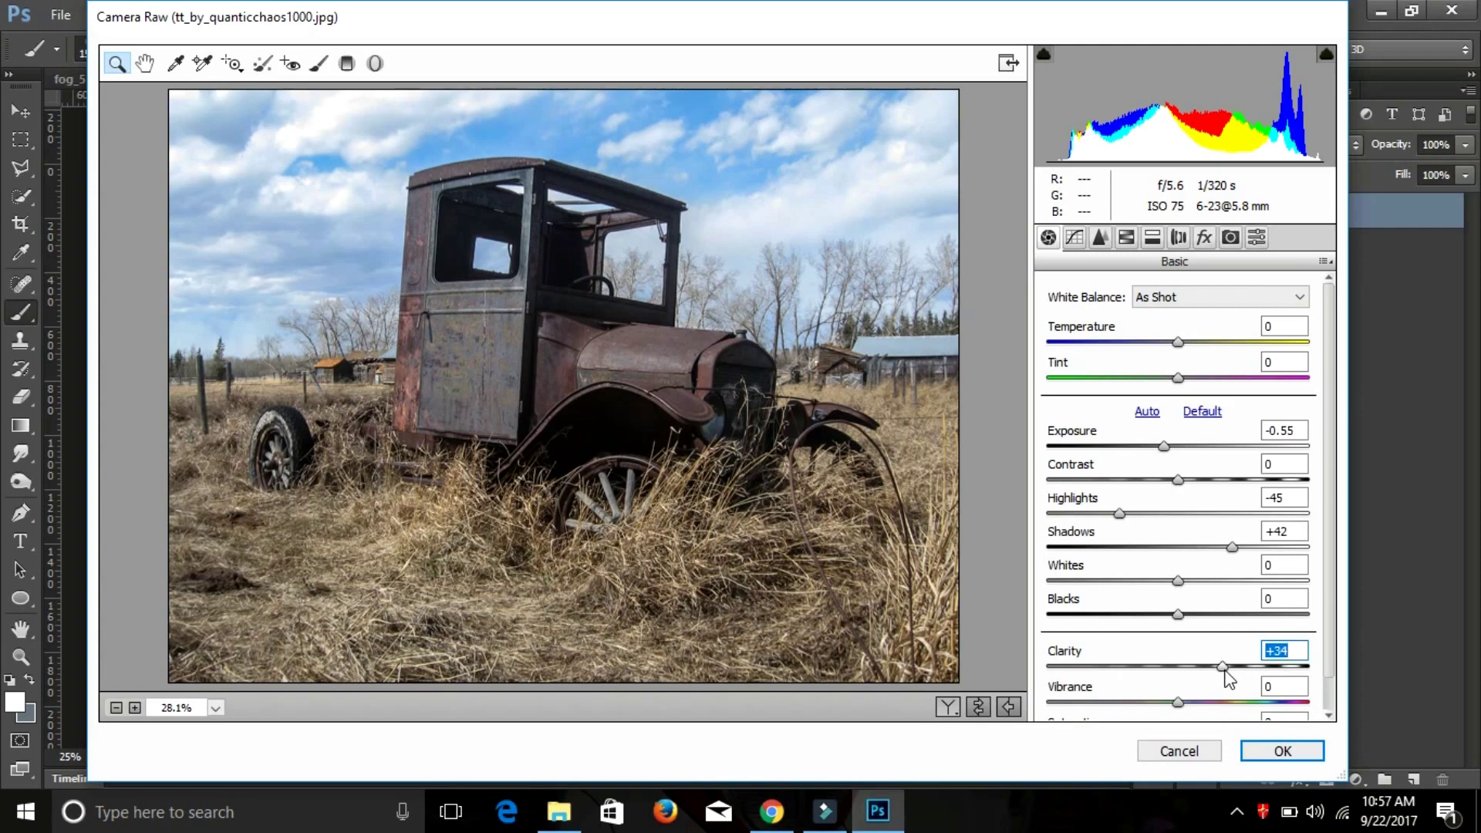
click(1277, 753)
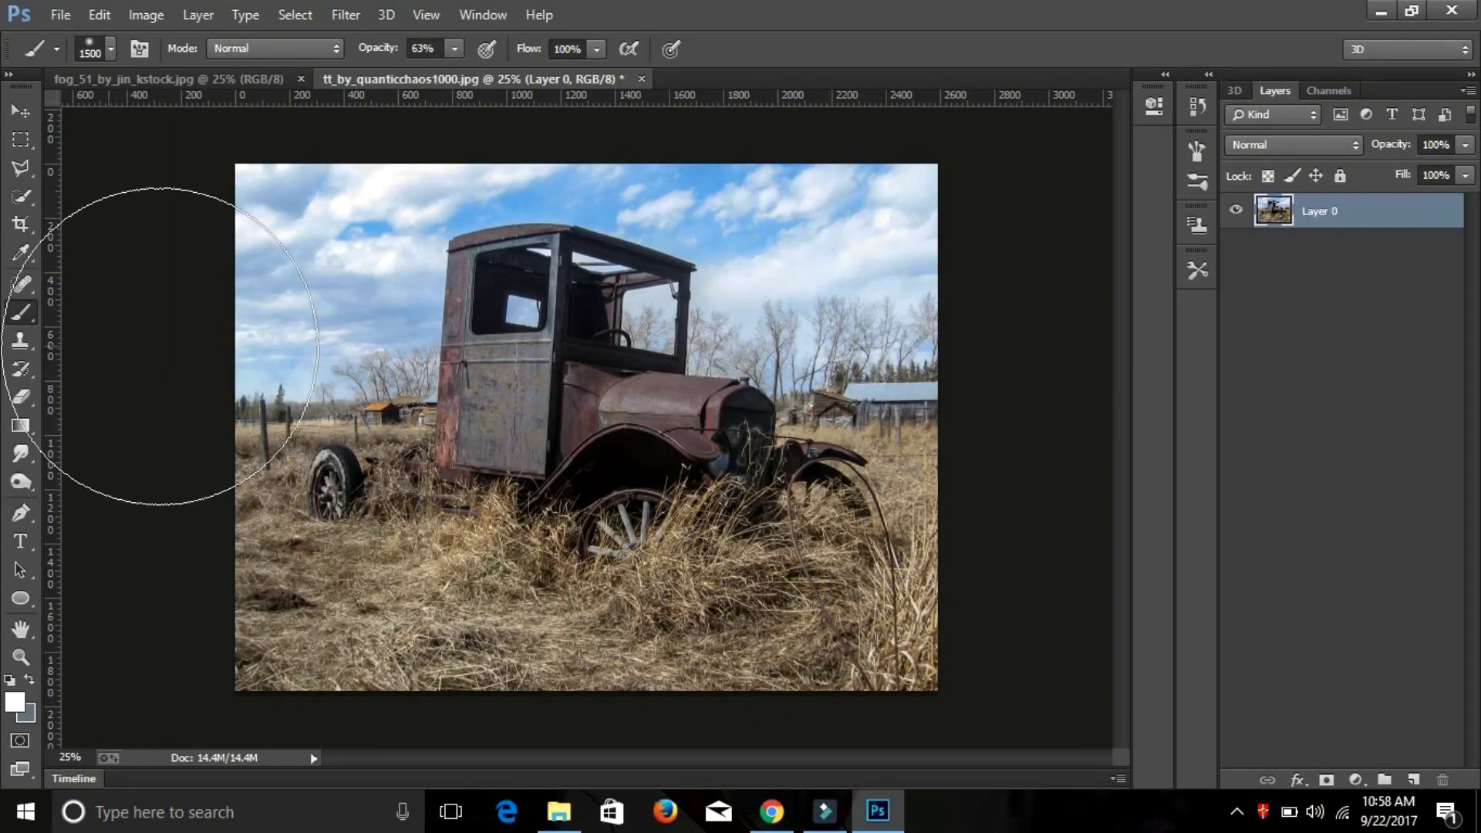
Quick-select the foreground grass and the truck, extending along the cab's right side
click(14, 199)
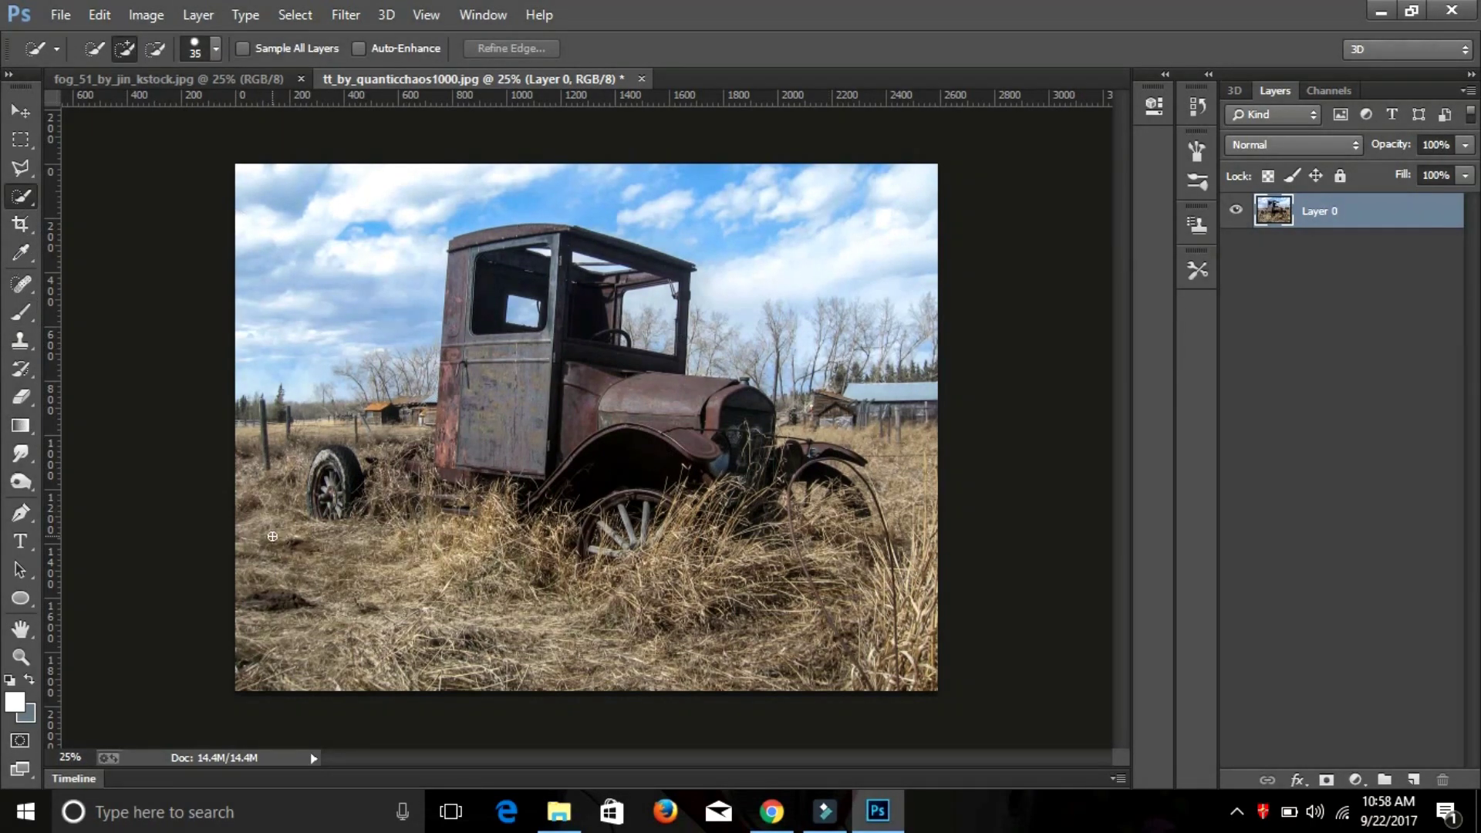
mouse_move(267, 536)
mouse_down()
mouse_move(770, 458)
mouse_move(305, 426)
mouse_move(270, 463)
mouse_up()
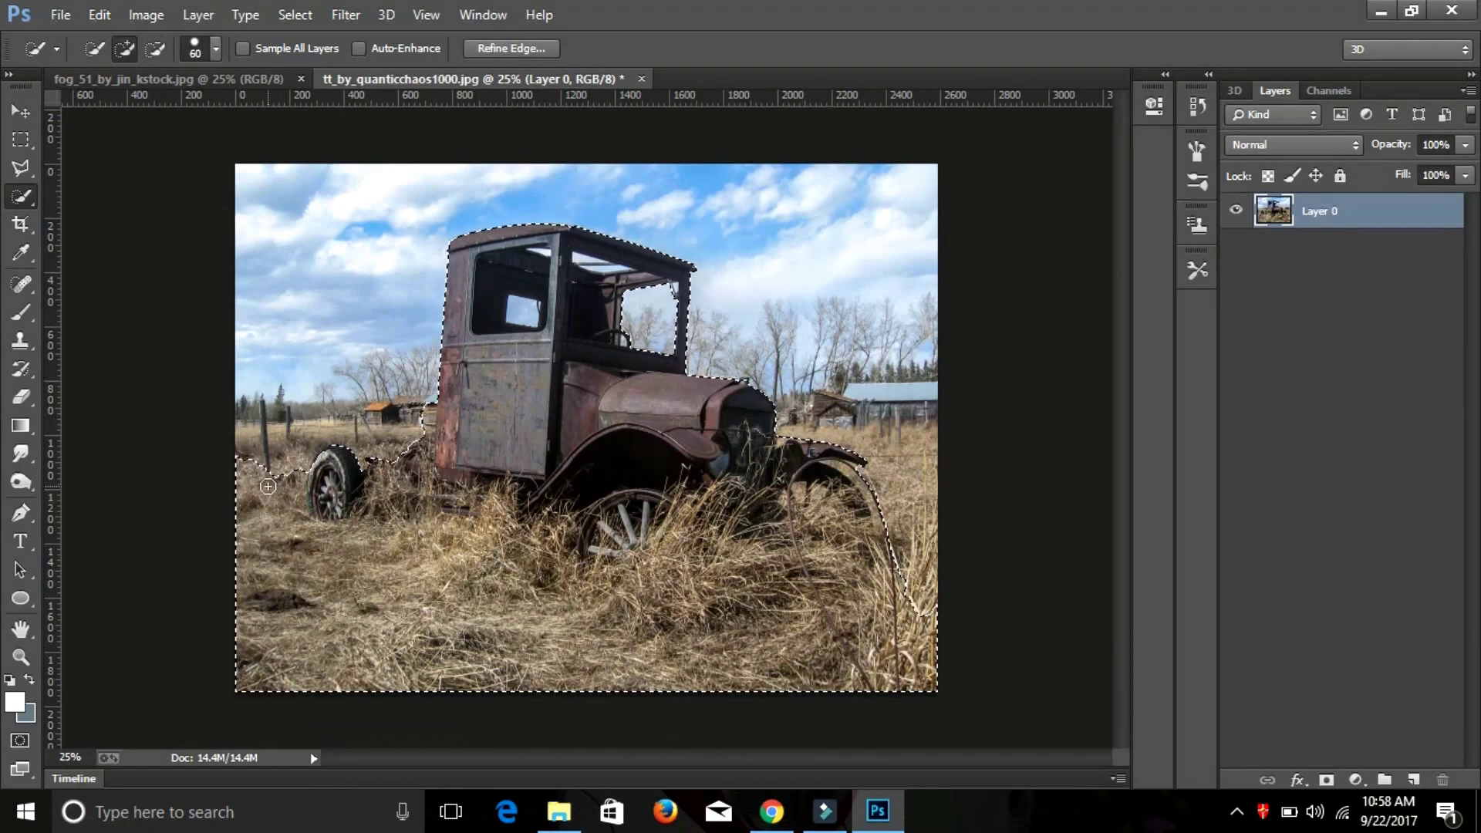
drag(660, 359, 697, 323)
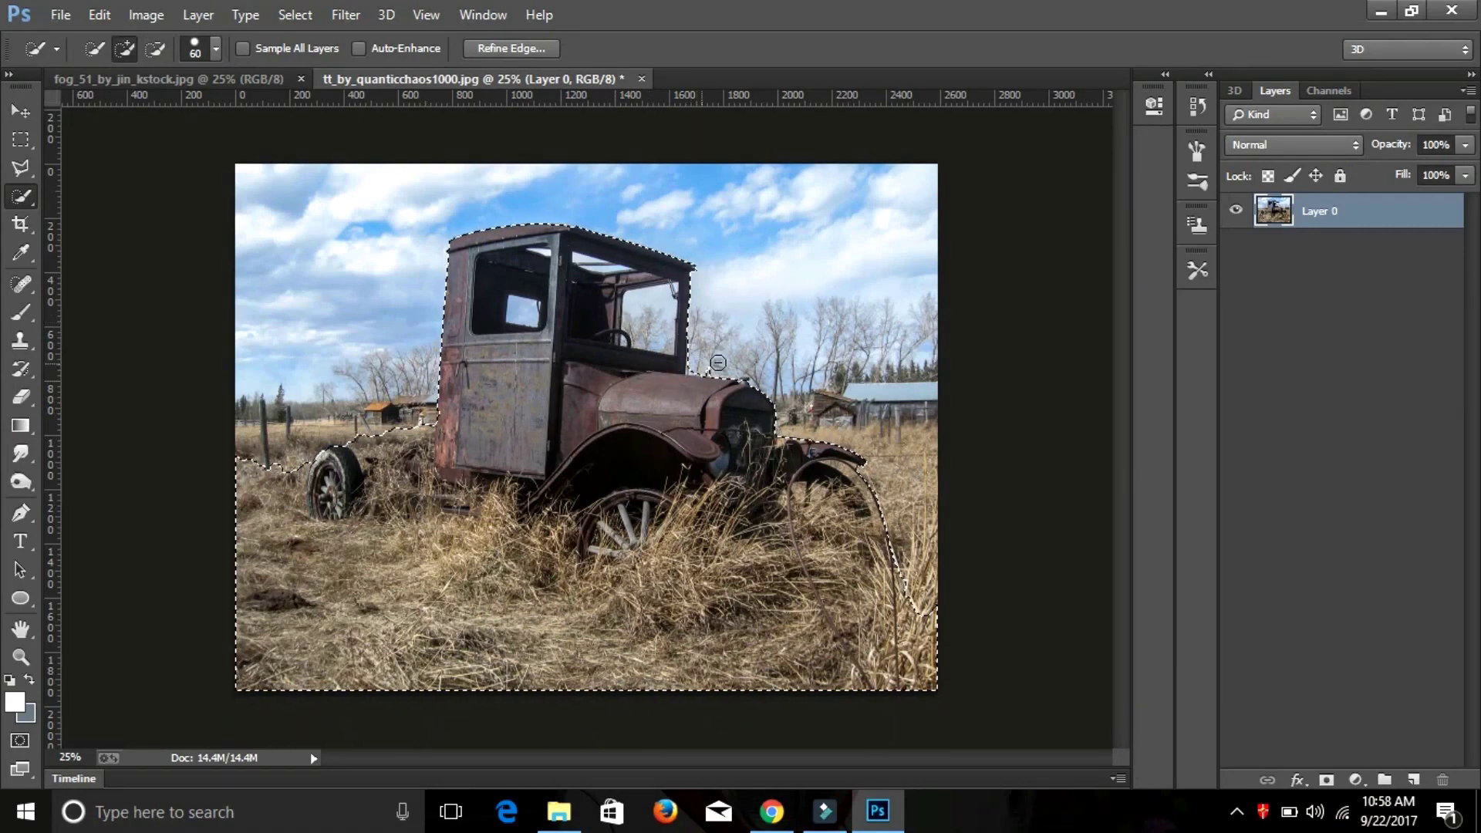
drag(698, 322, 707, 371)
Zoom in and subtract the sky slivers beside the cab and hood from the selection
scroll(753, 397, up, 1)
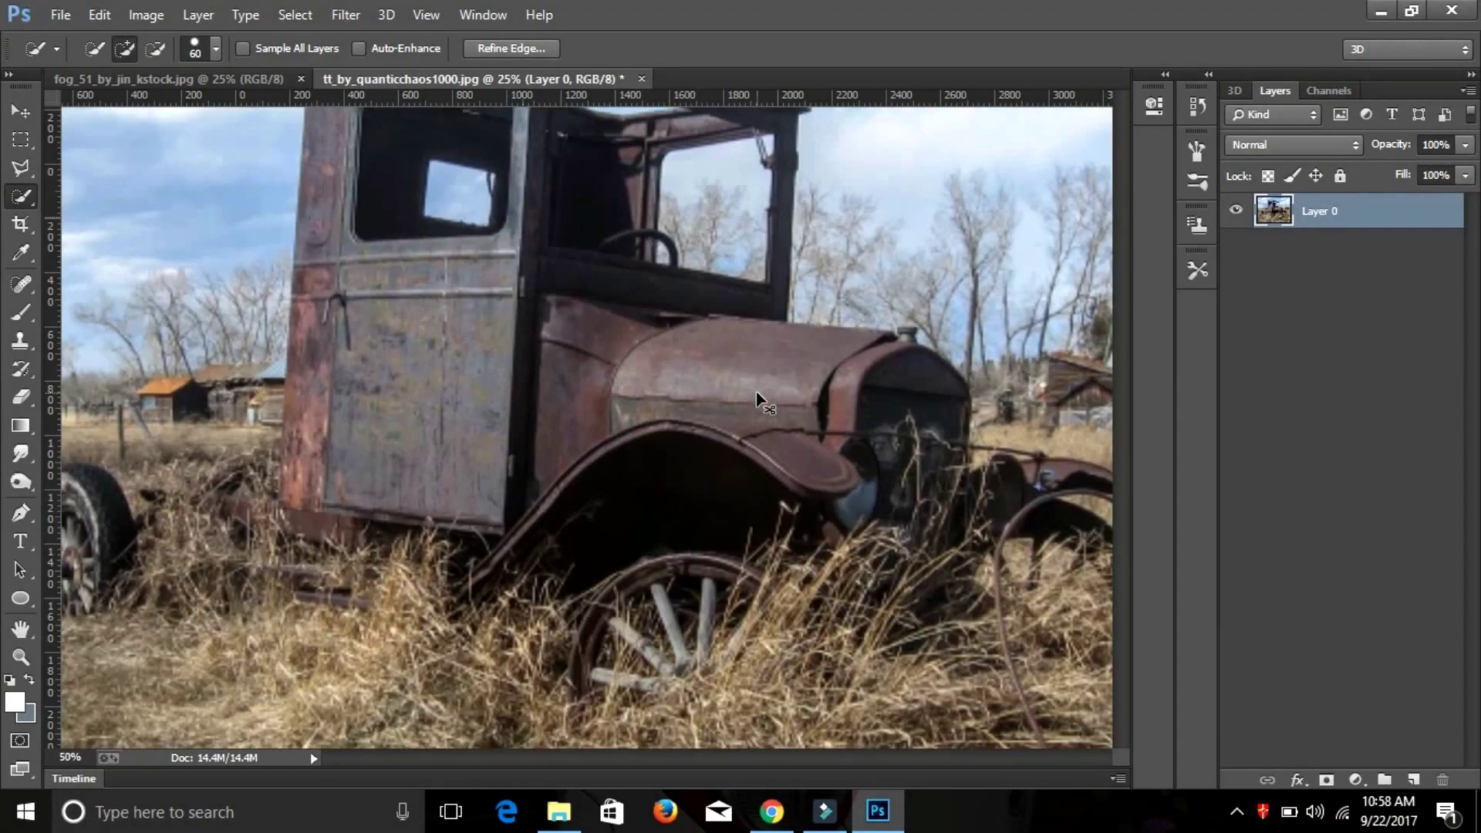
scroll(754, 397, up, 1)
scroll(772, 463, up, 1)
key(bracketleft)
key(bracketleft)
key(bracketleft)
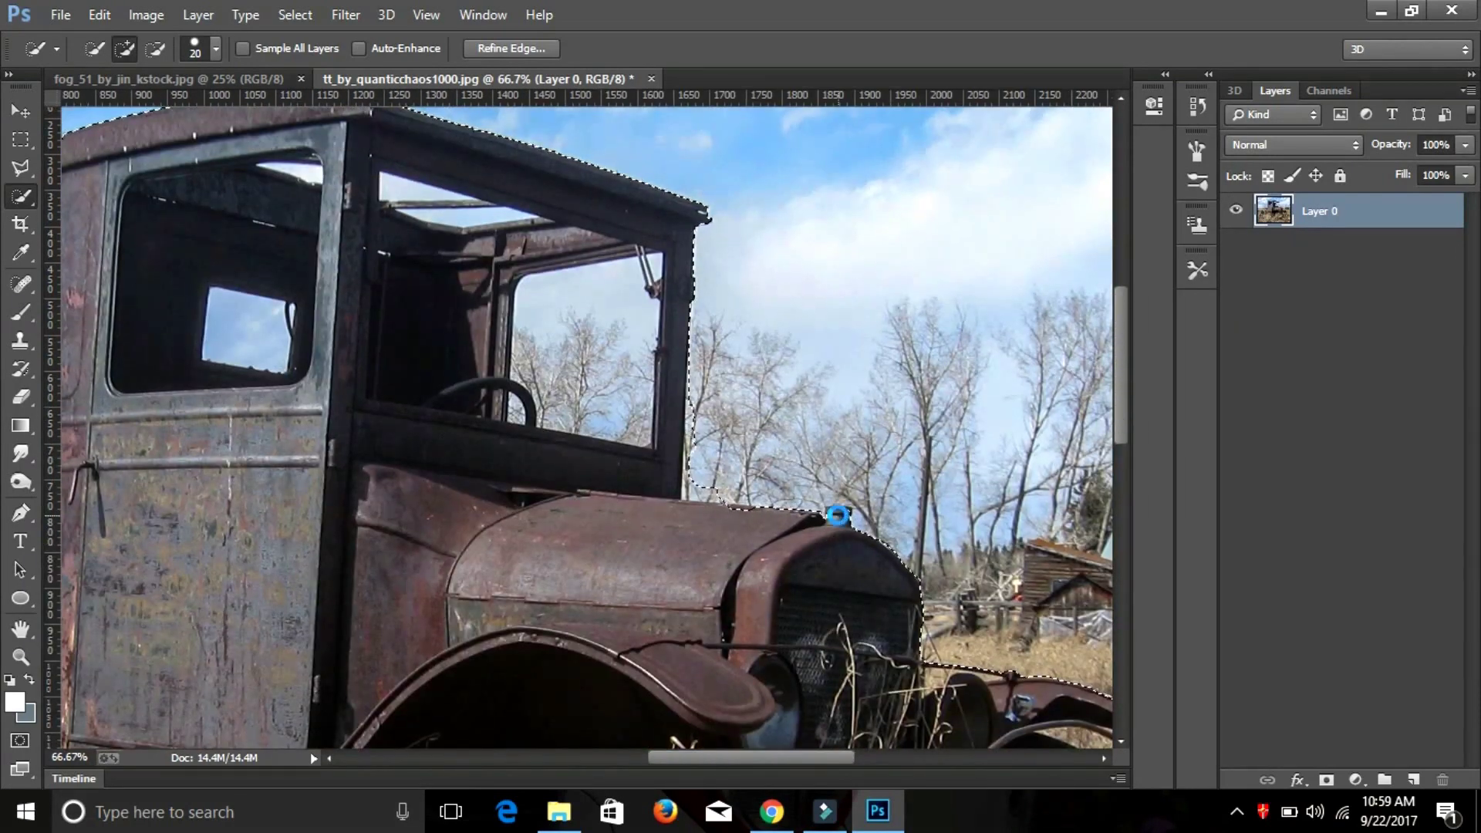
key(alt)
drag(698, 435, 795, 501)
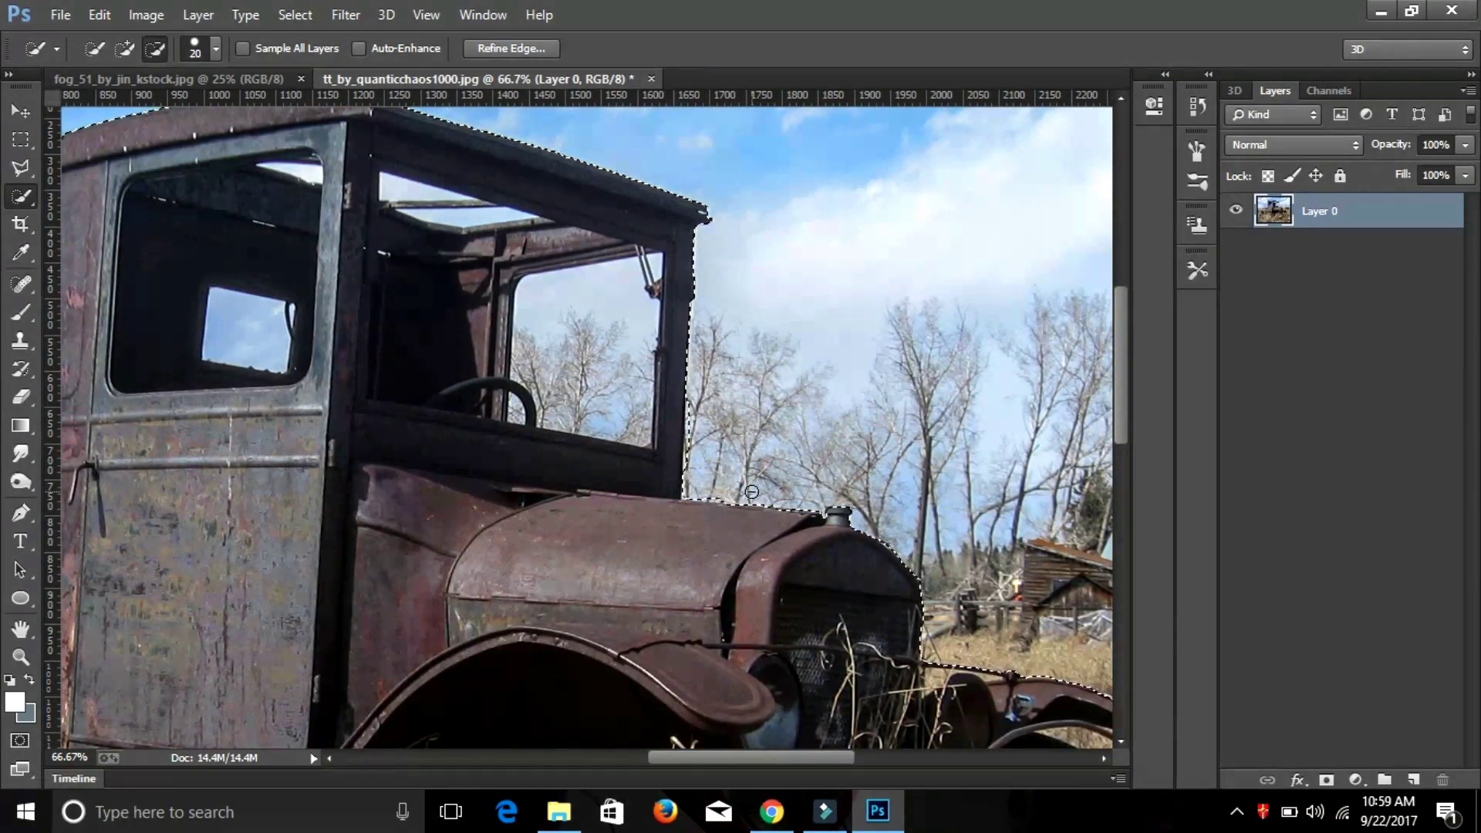
scroll(795, 502, down, 3)
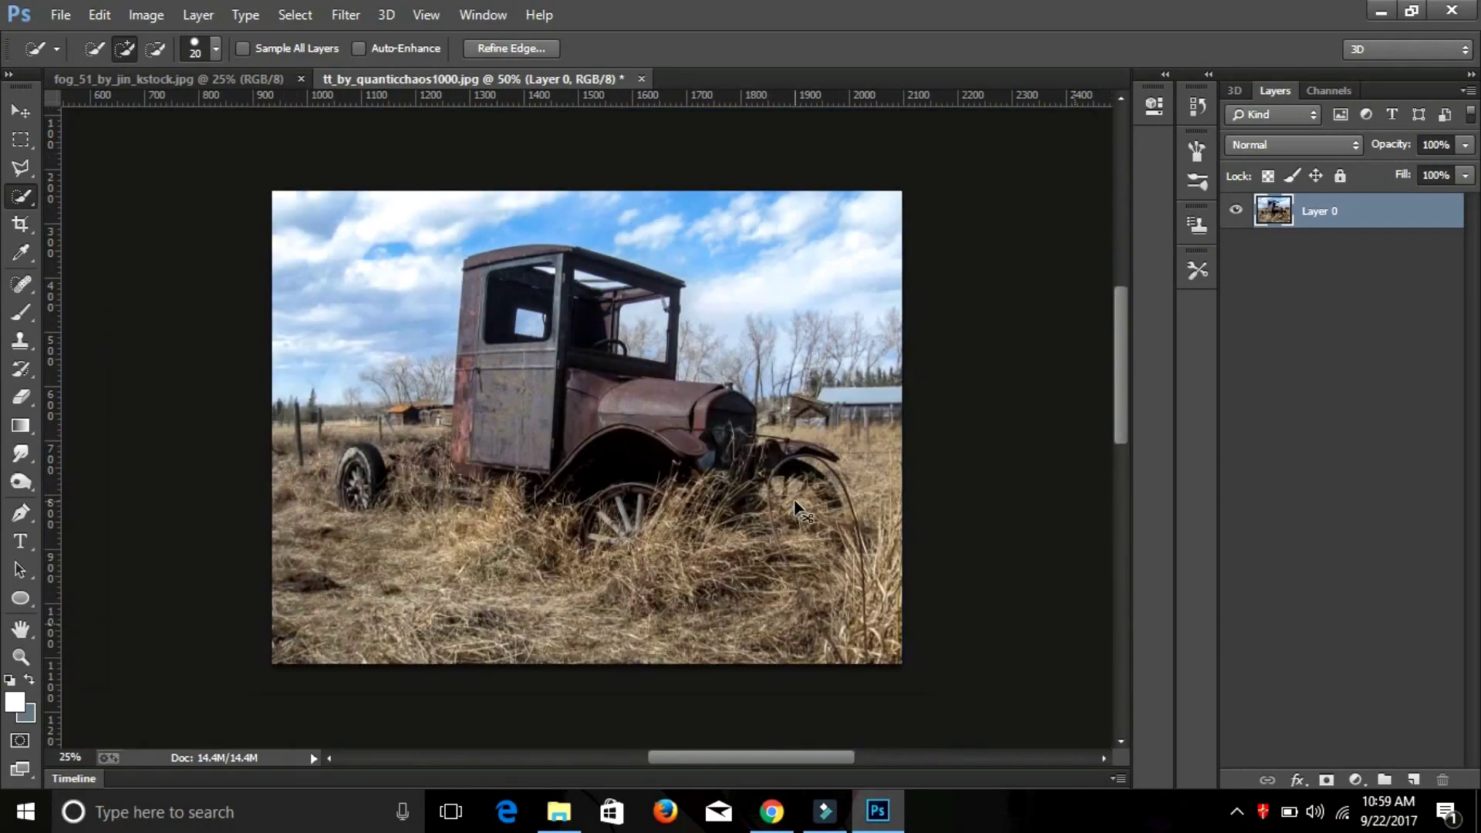
scroll(795, 501, down, 1)
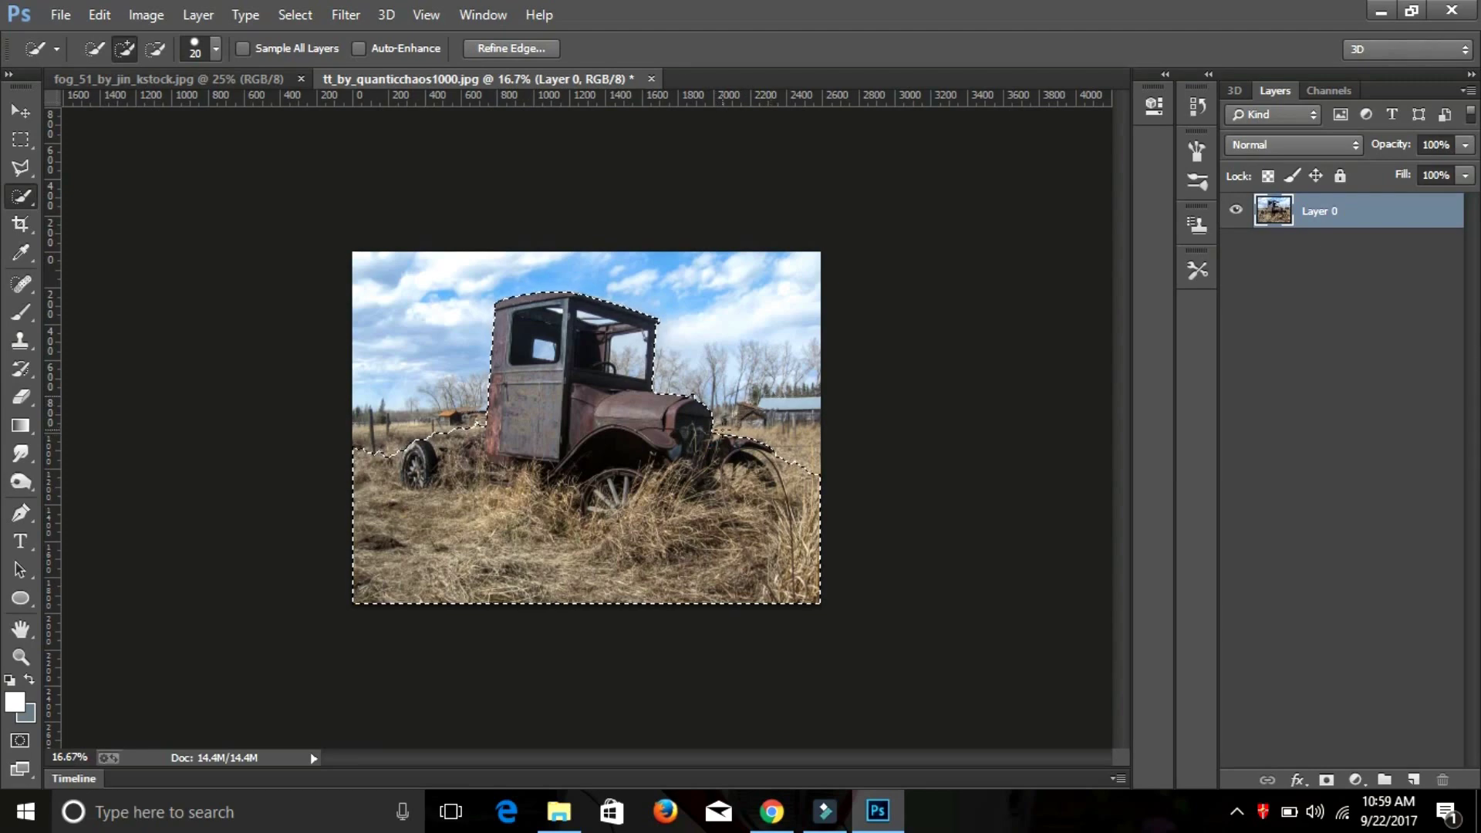
key(alt)
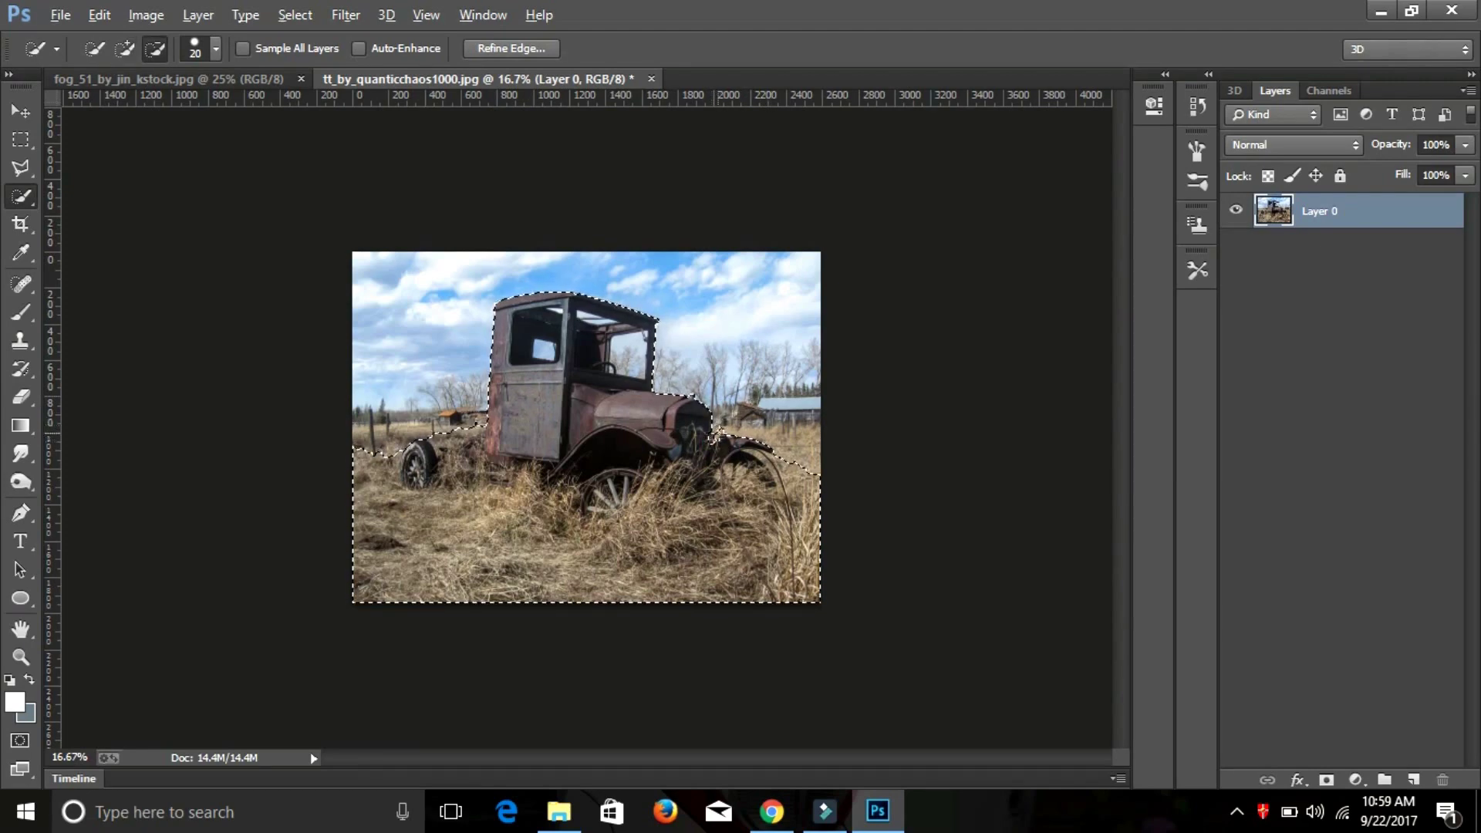
alt+click(718, 428)
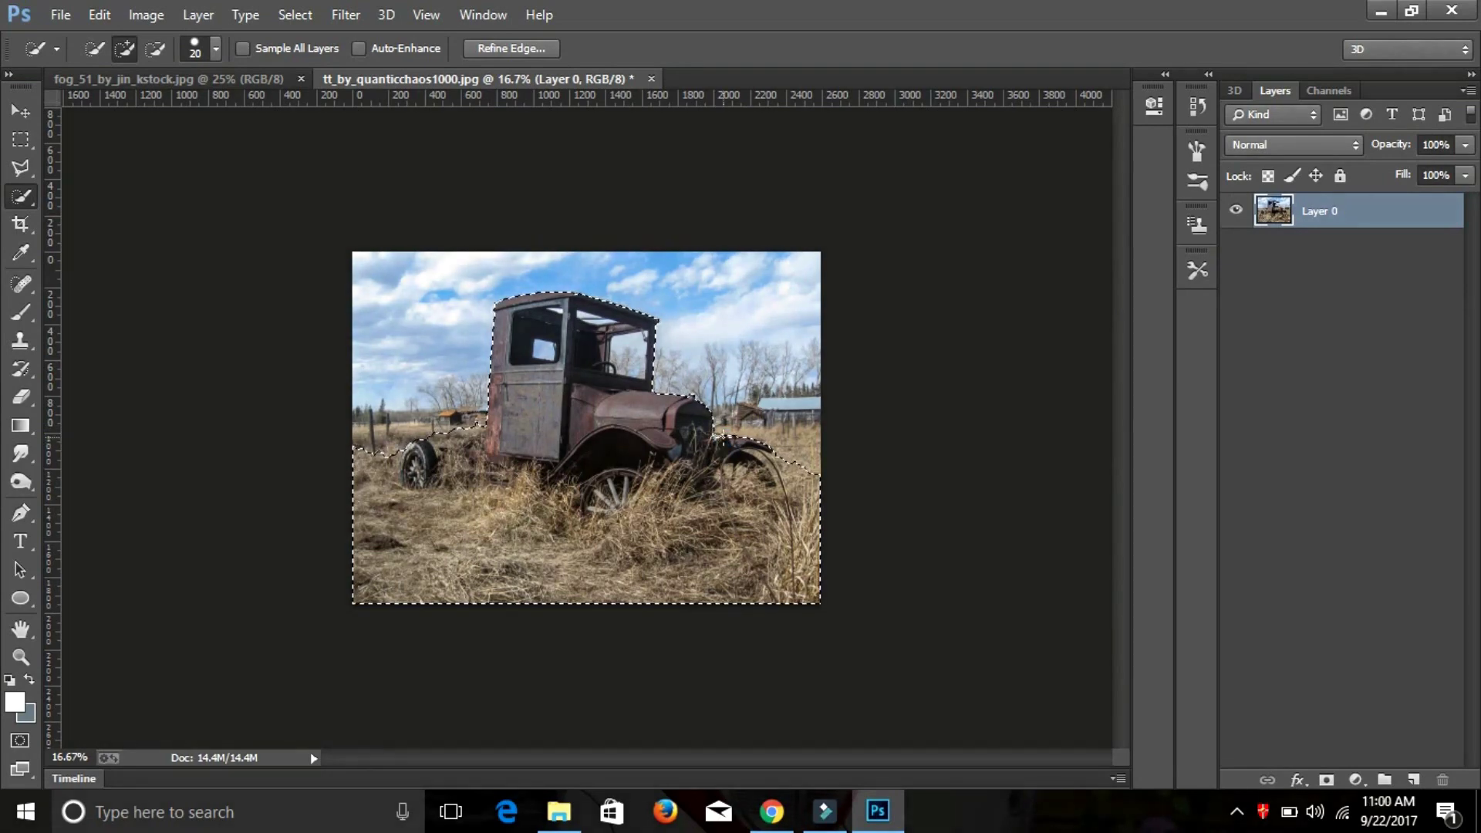
Mask out the sky and erase the sky showing through the truck's windows
click(1328, 780)
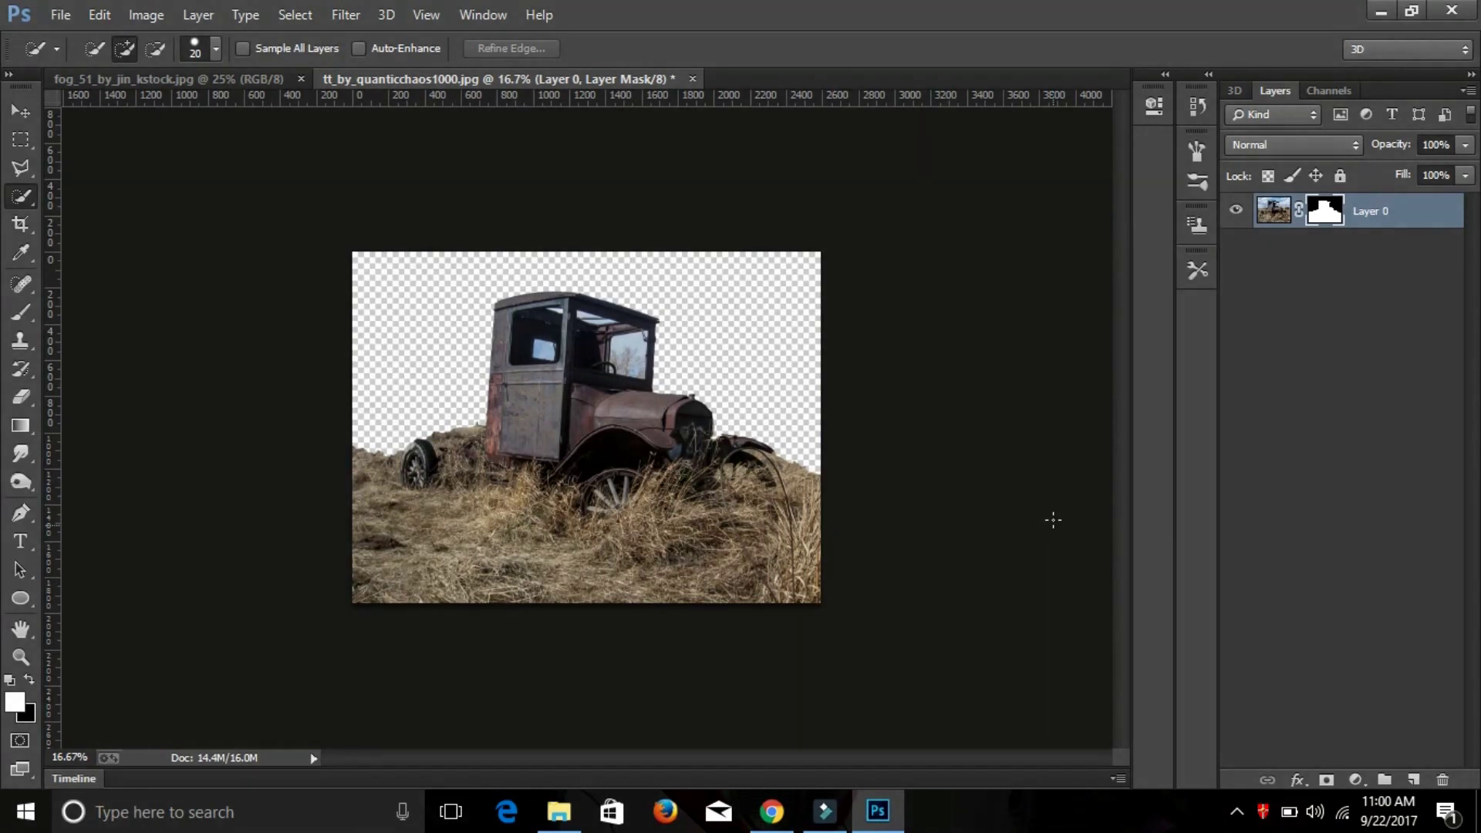
key(ctrl+plus)
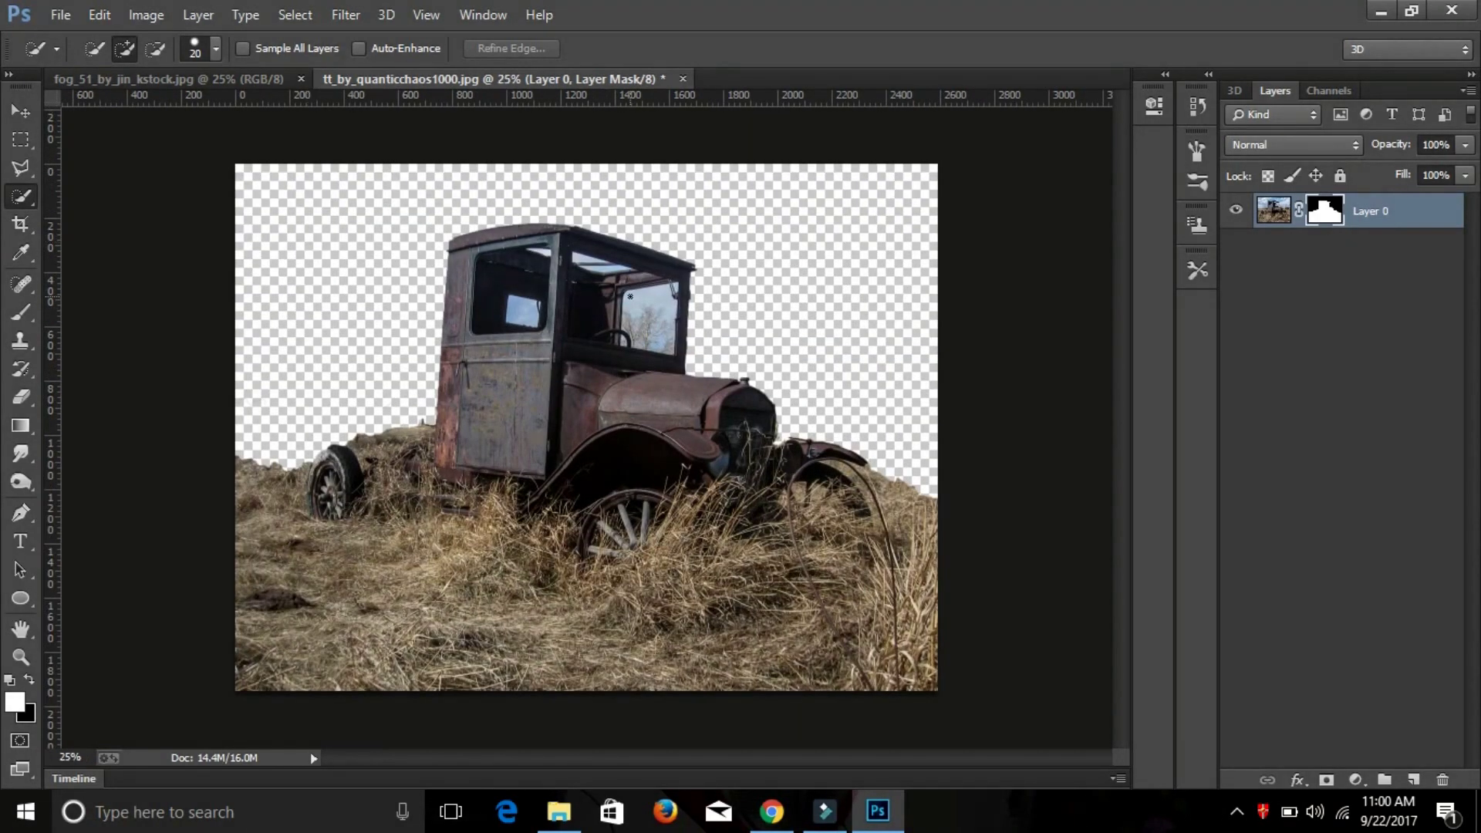
click(630, 296)
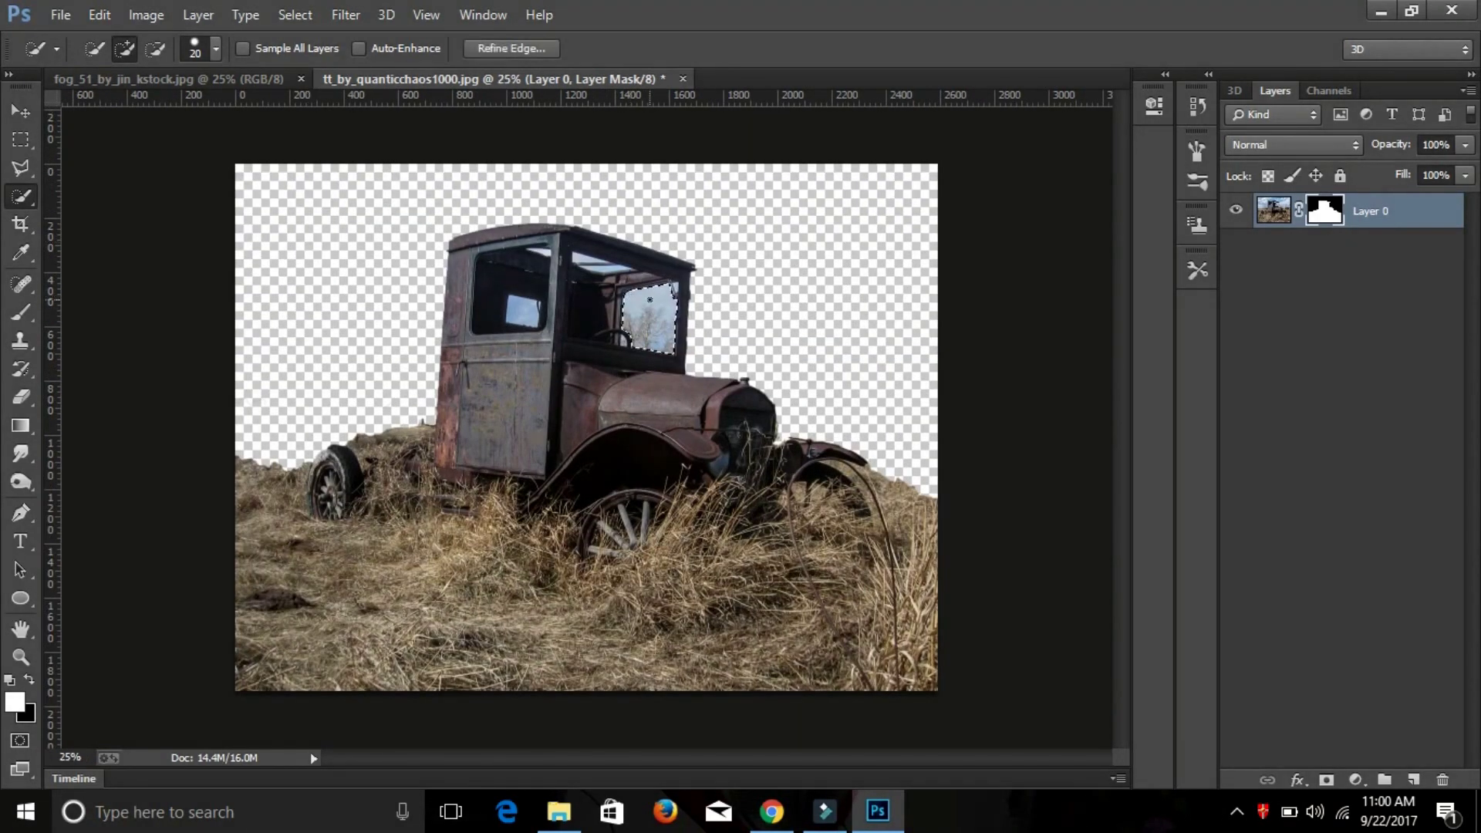
click(527, 323)
key(e)
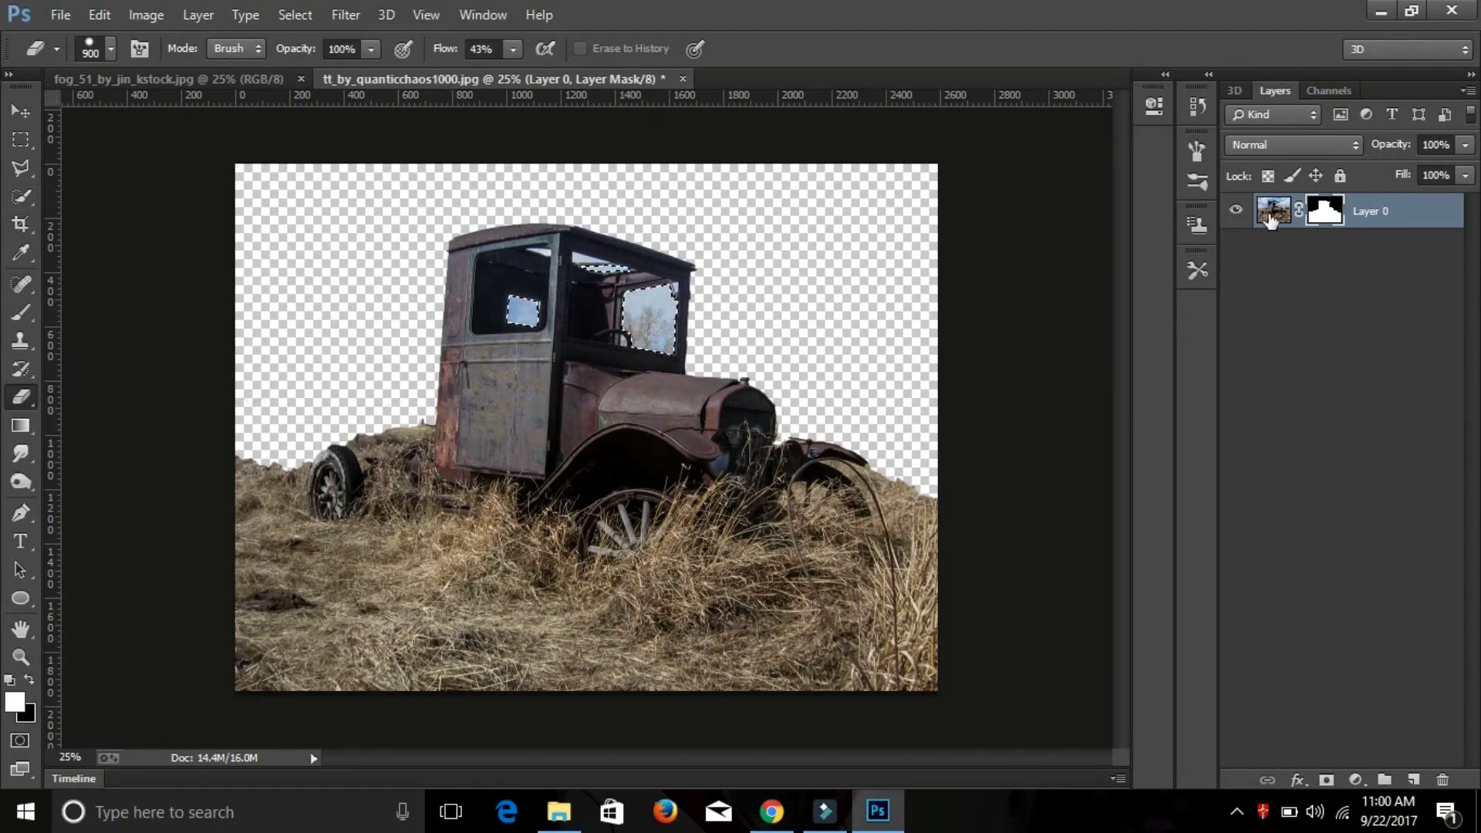
click(1271, 220)
drag(656, 309, 768, 370)
key(ctrl+d)
Erase leftover sky beside the hood and drag the truck cutout into the fog image
key(w)
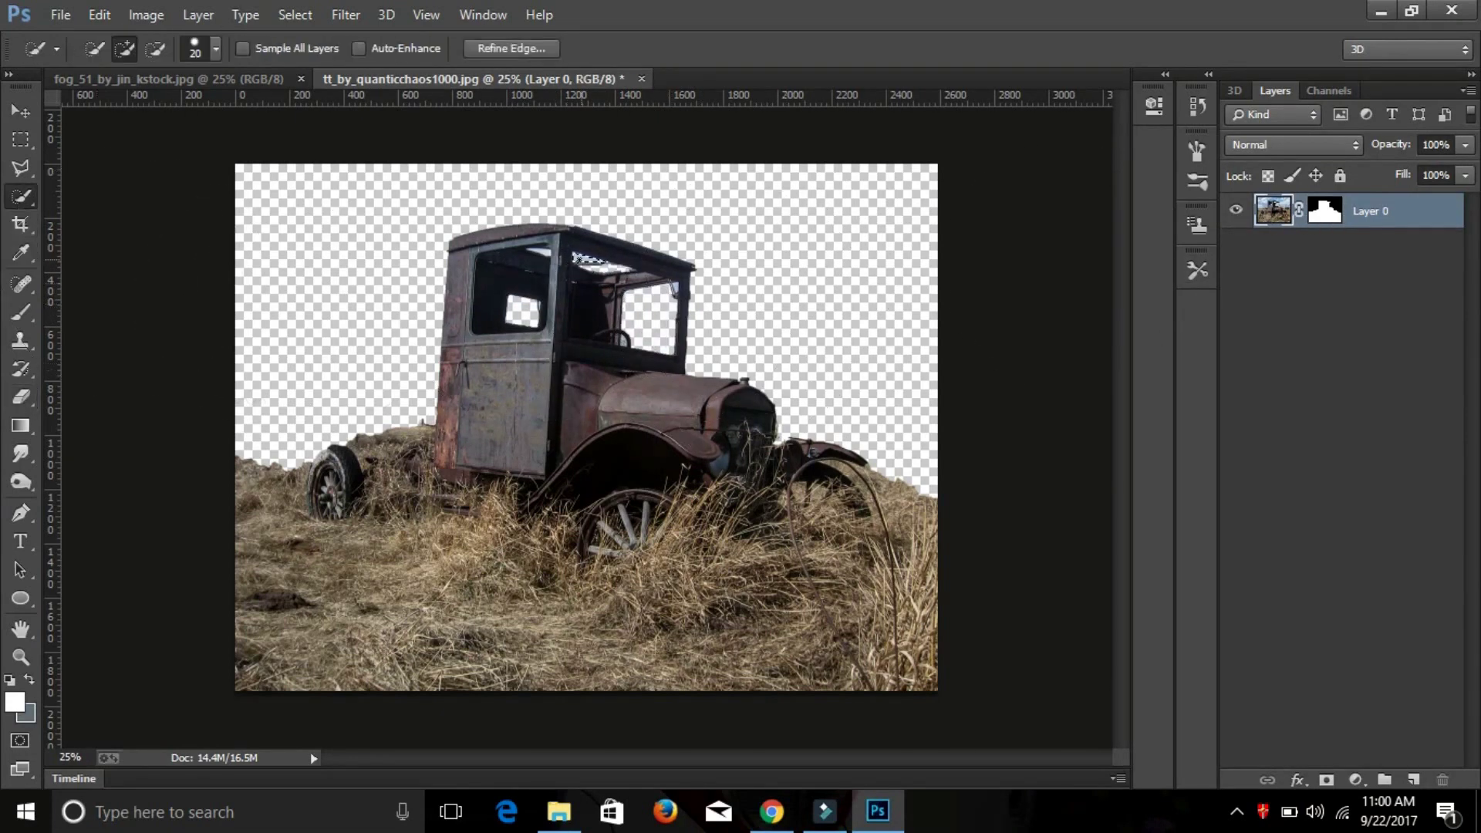
key(e)
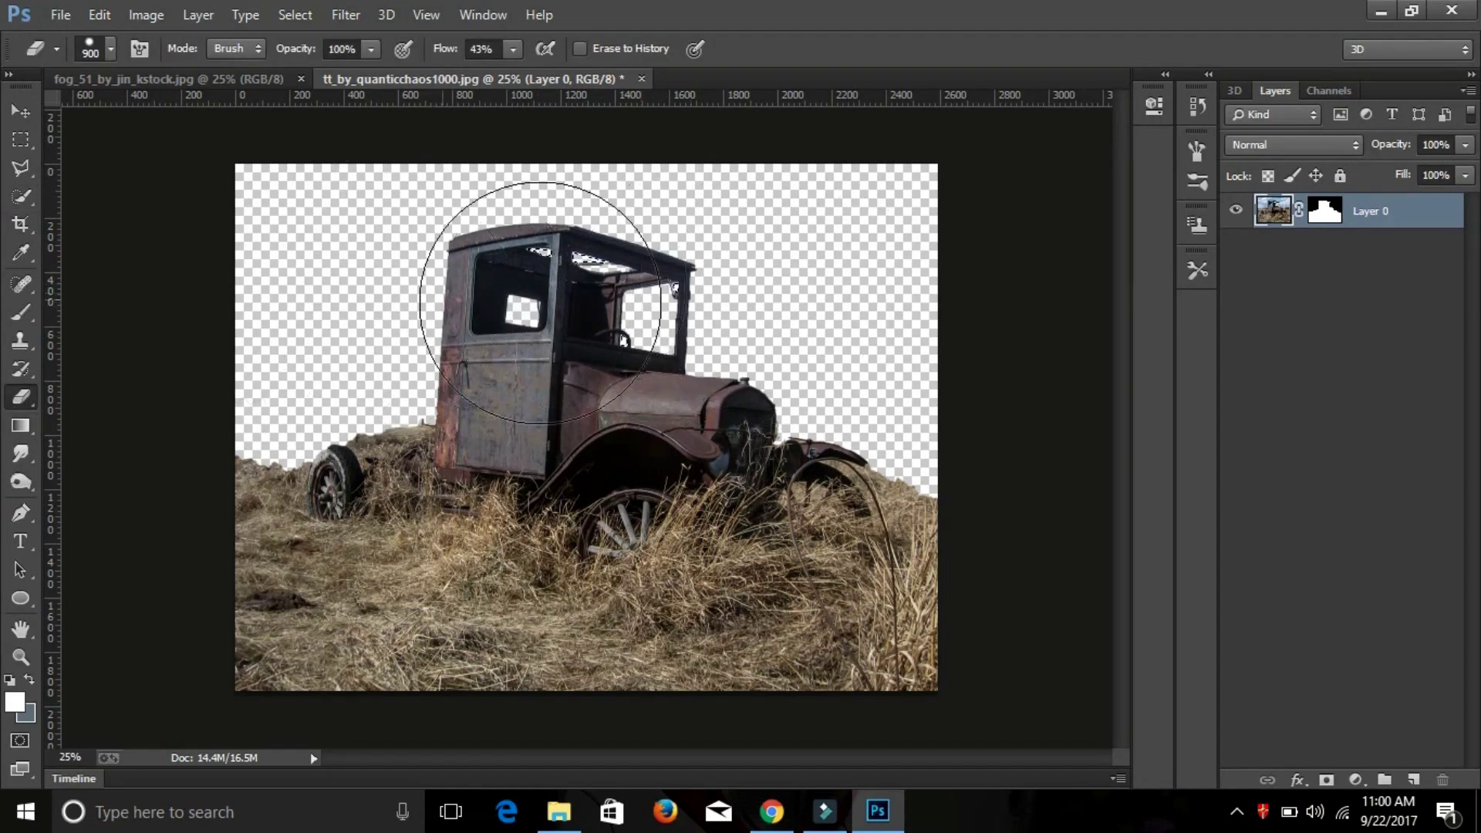
click(783, 327)
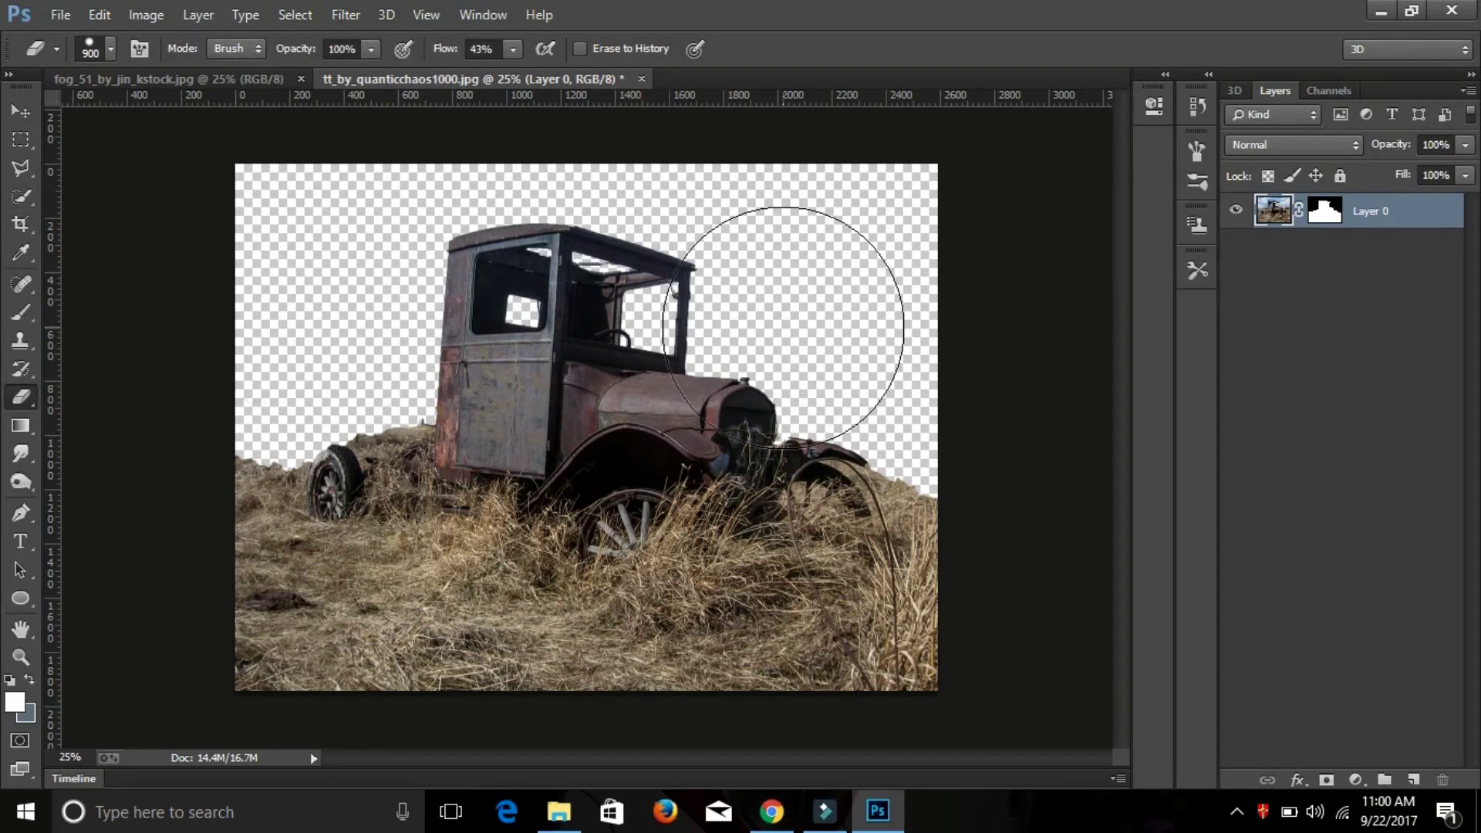
key(v)
mouse_move(541, 279)
mouse_down()
mouse_move(245, 78)
mouse_move(505, 368)
mouse_up()
Scale the truck layer to about 112.85% to fill the fog frame and nudge it right
mouse_move(564, 441)
mouse_down()
mouse_move(615, 430)
mouse_move(609, 363)
mouse_move(627, 369)
mouse_up()
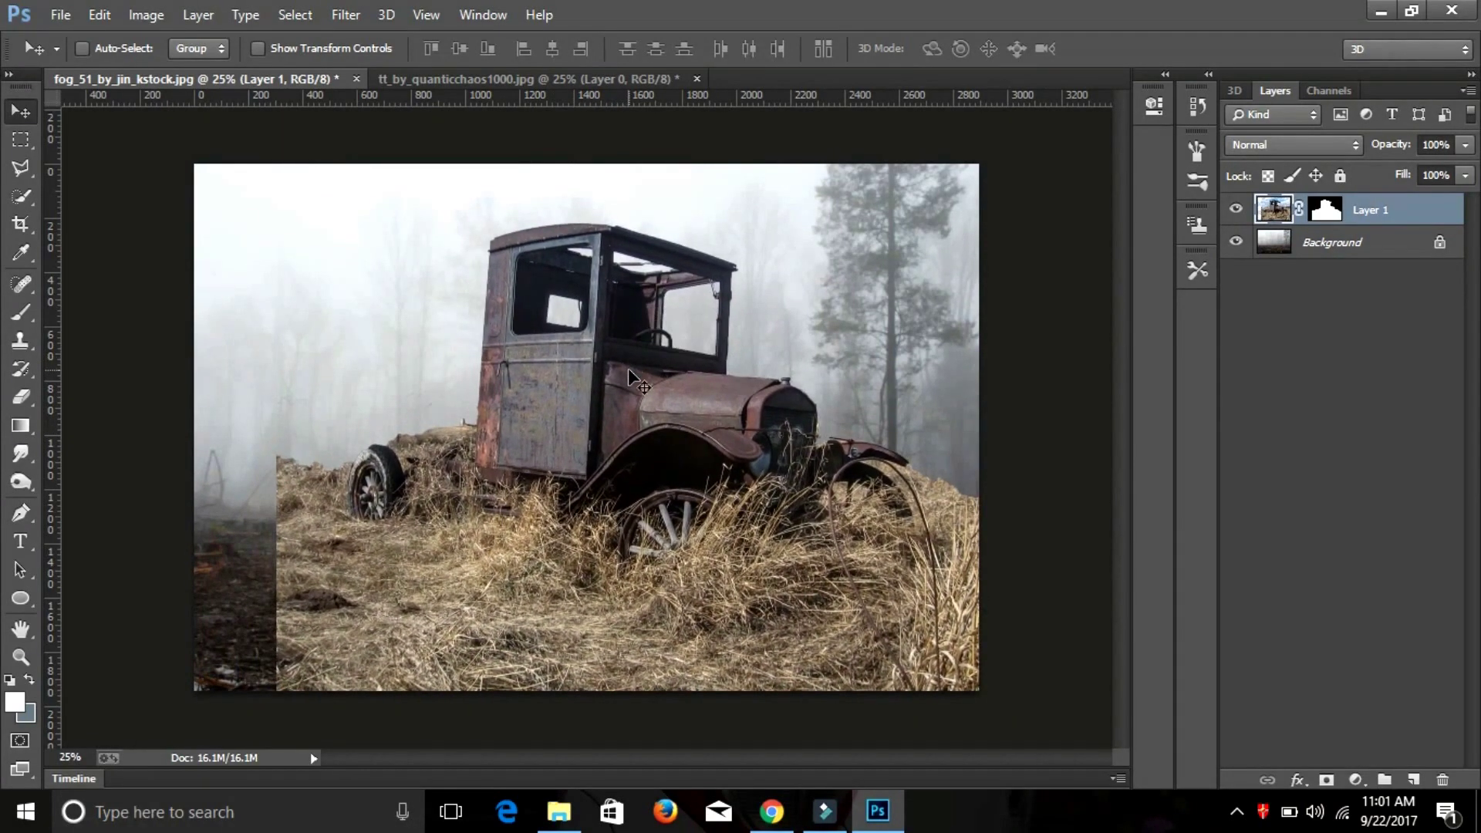
key(ctrl+t)
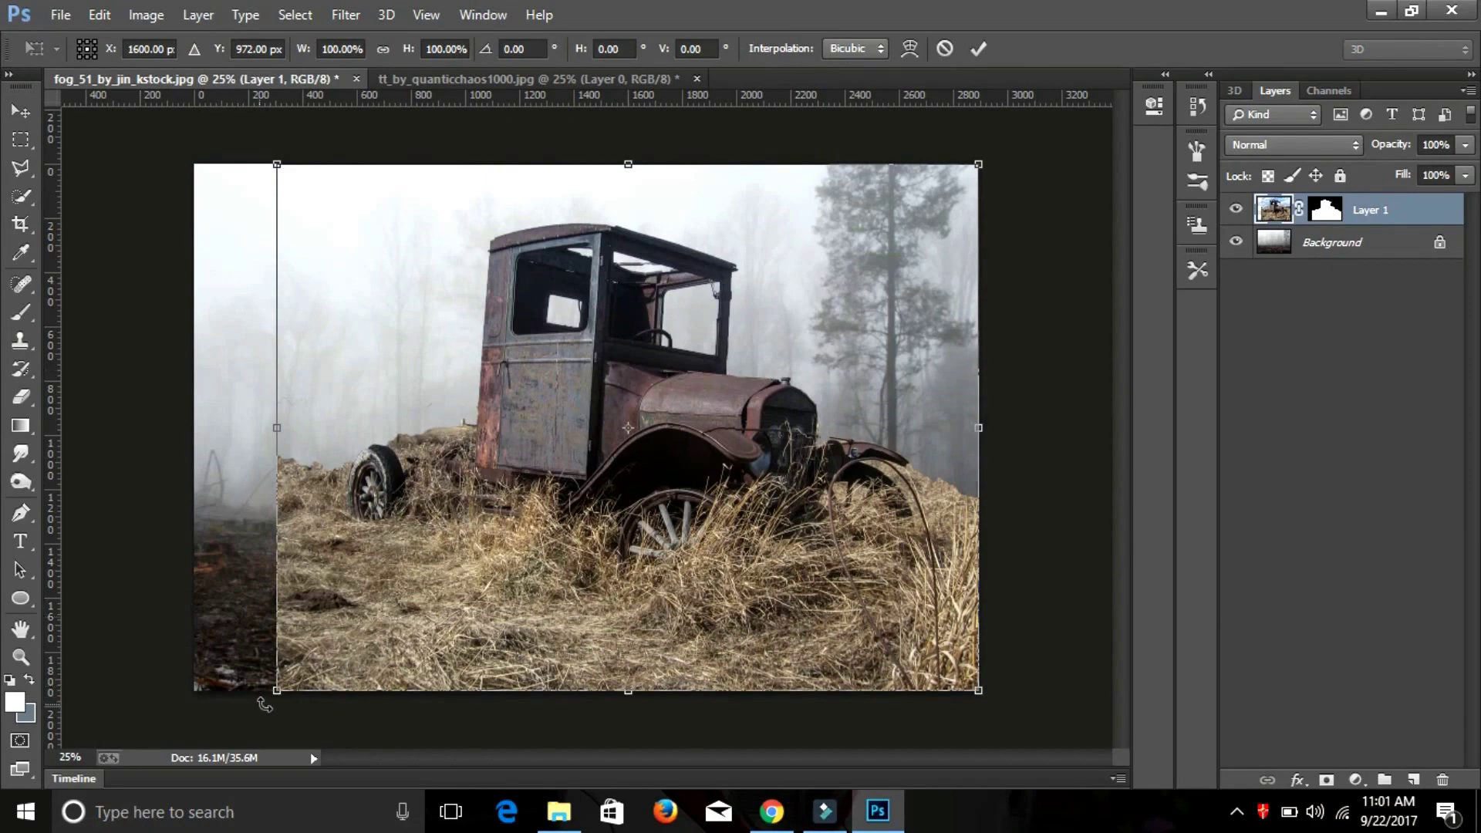
drag(276, 691, 159, 721)
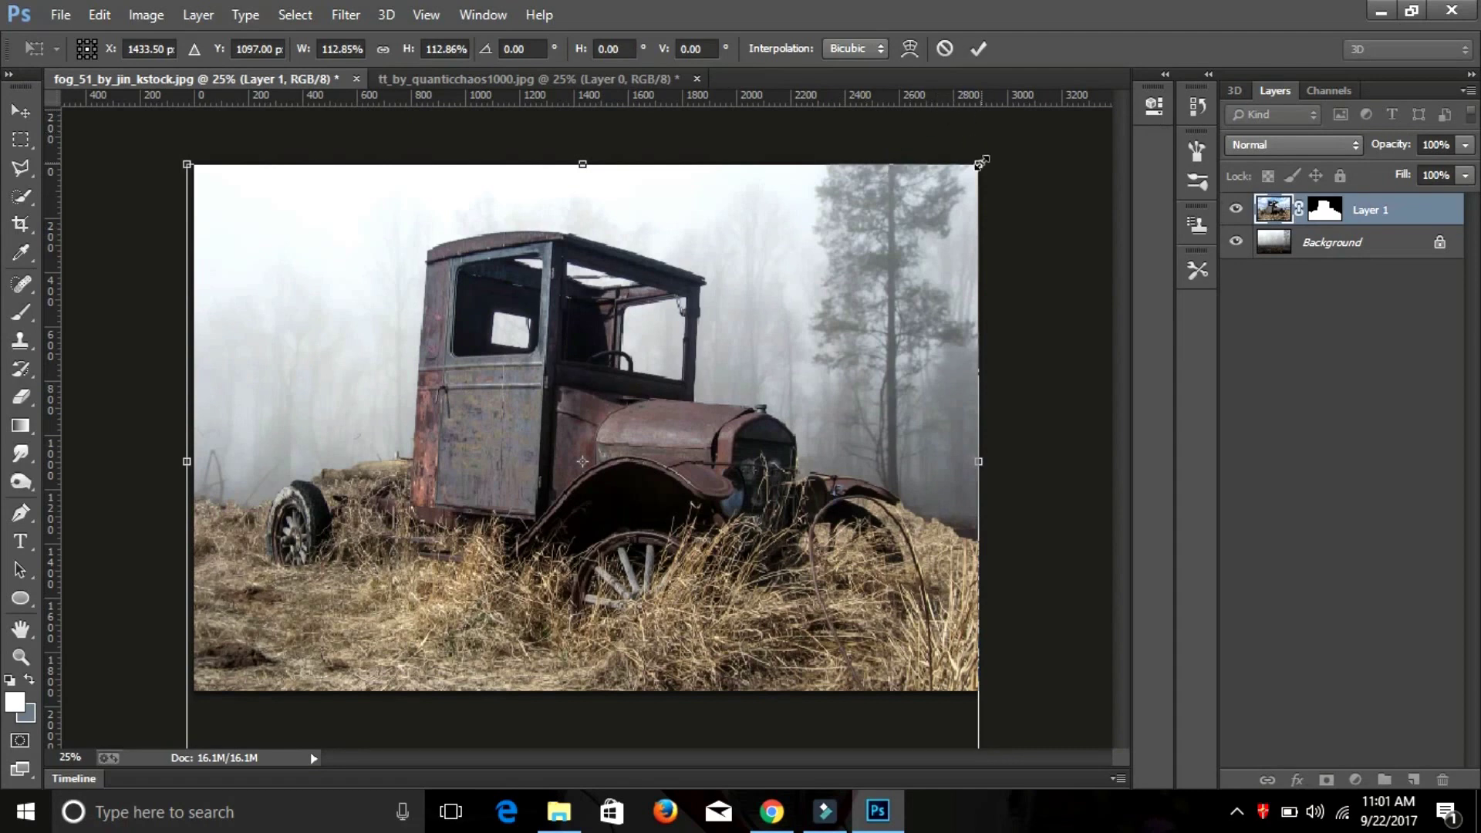
drag(981, 159, 985, 160)
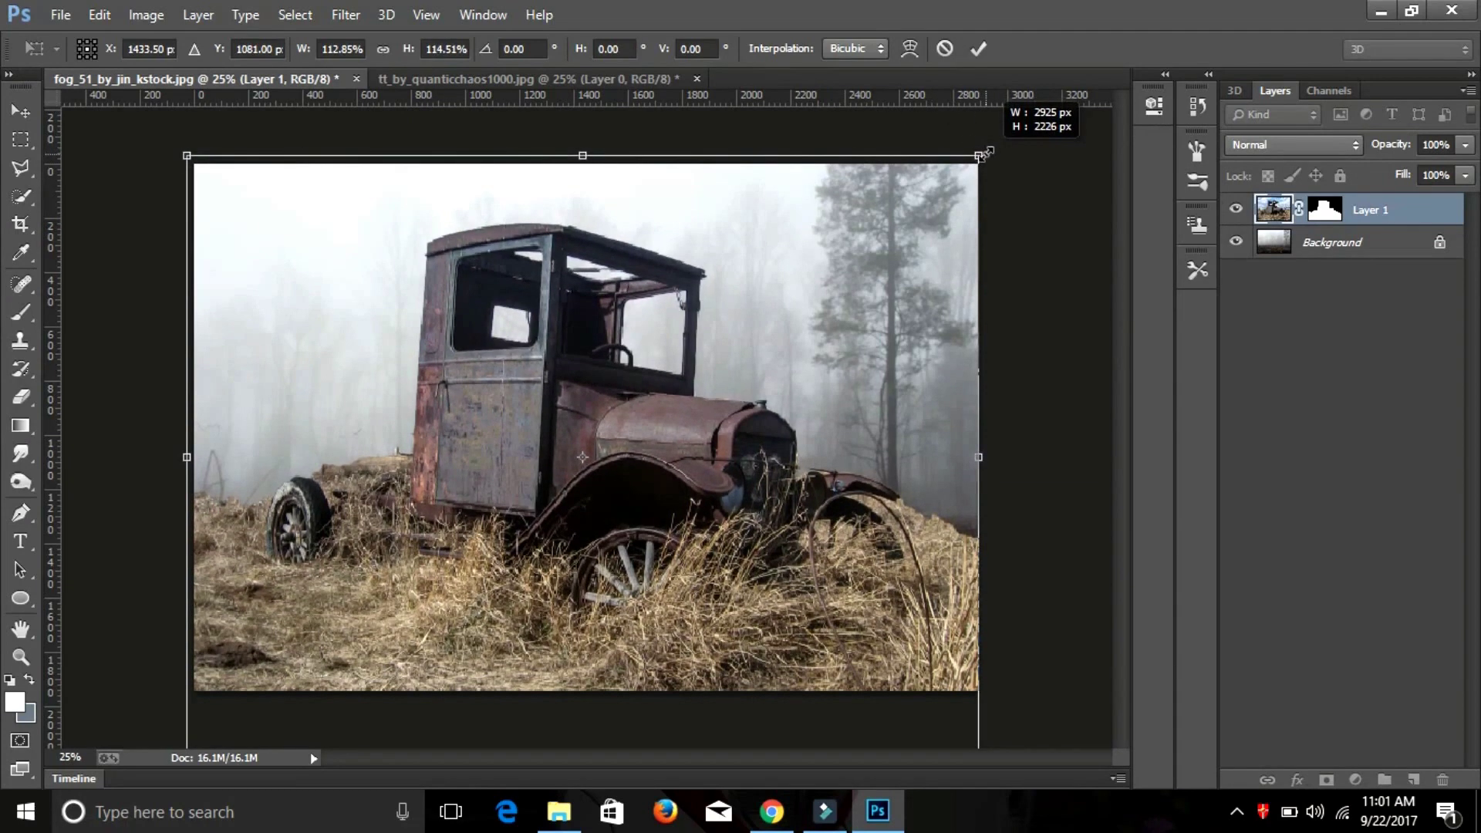
click(979, 48)
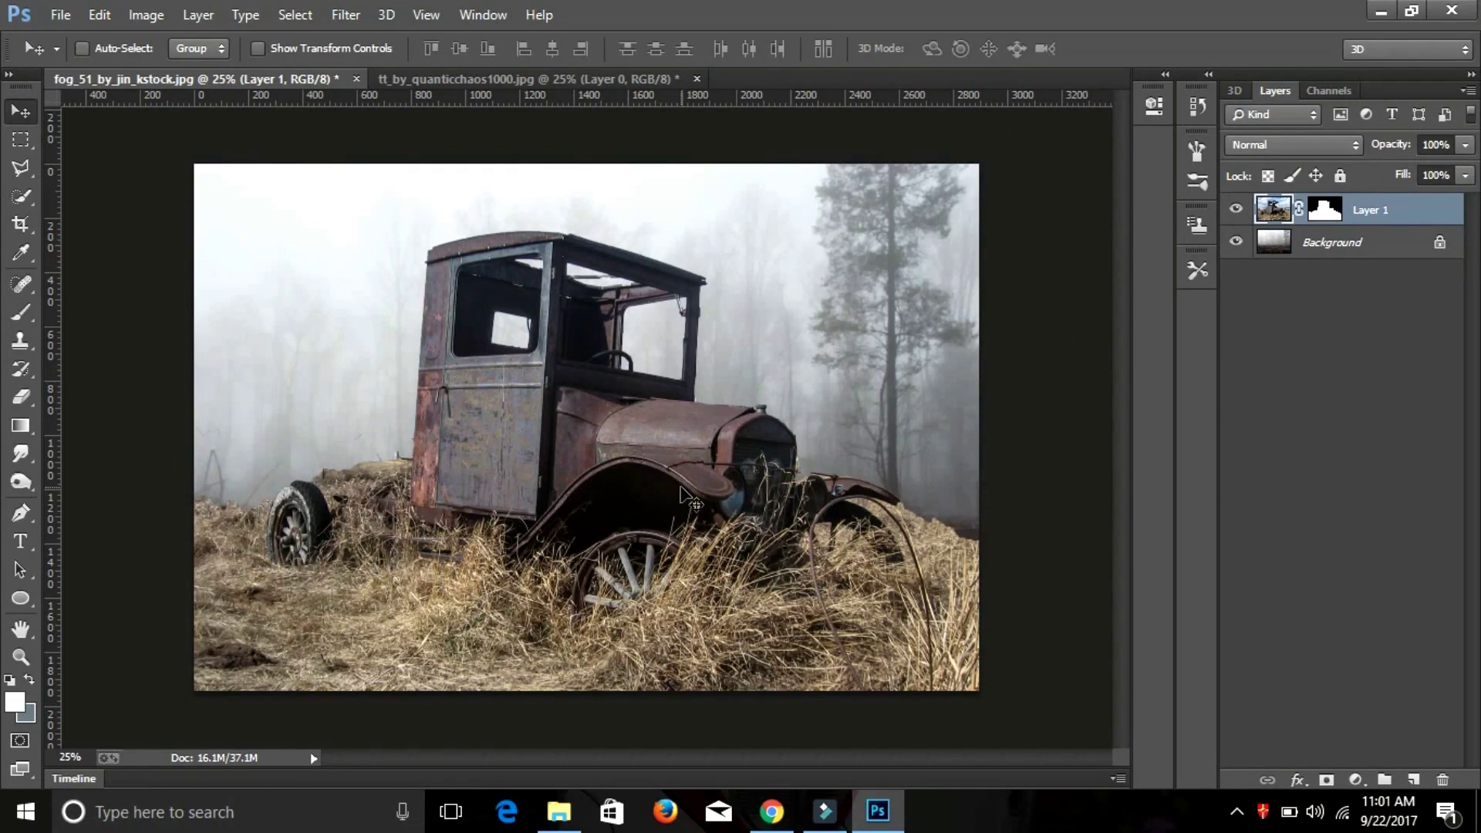
drag(678, 488, 686, 487)
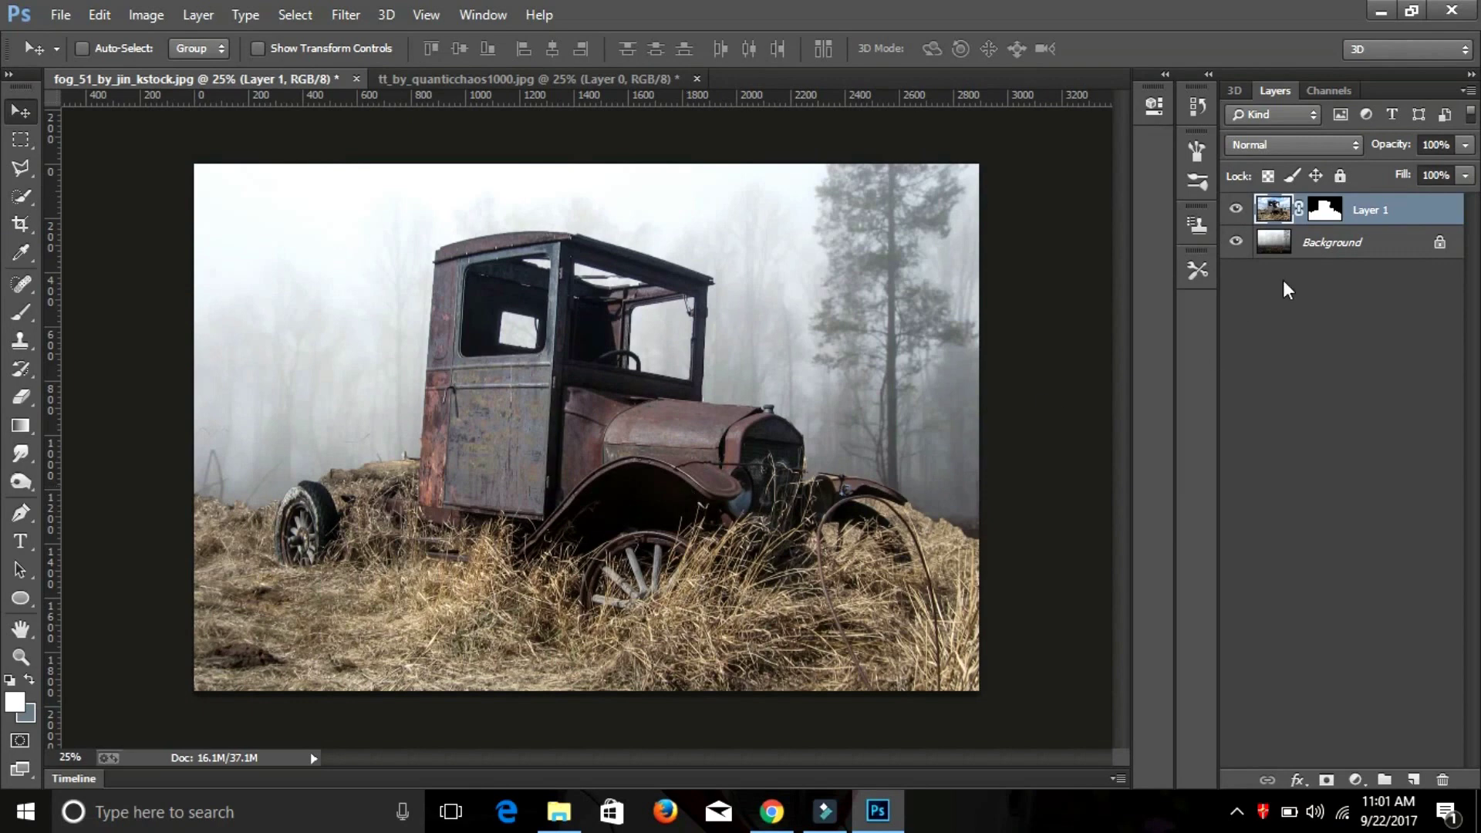
Duplicate Layer 1 and replace Layer 1's old mask with a fresh white mask
key(ctrl+j)
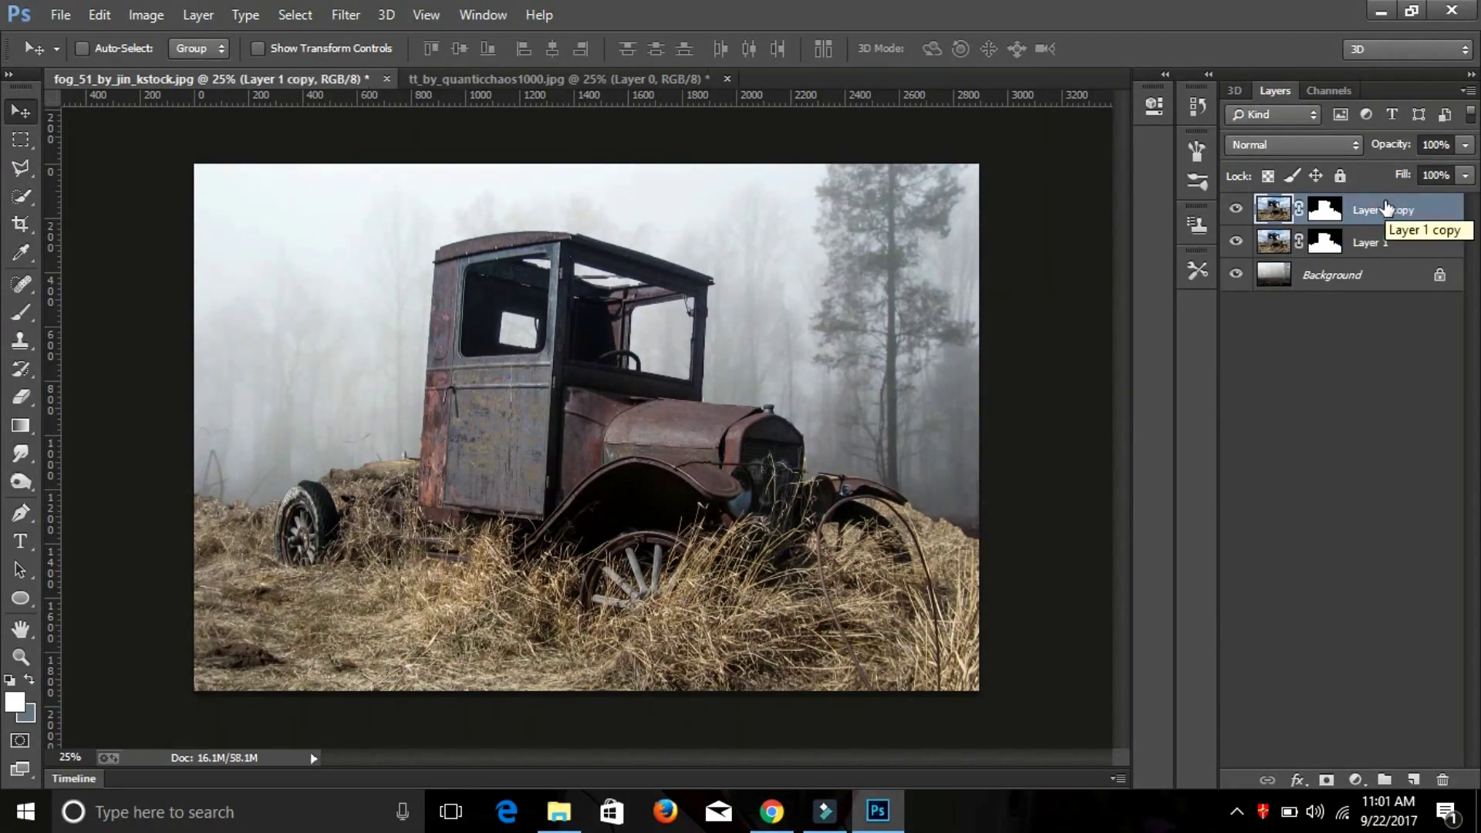
right_click(1379, 243)
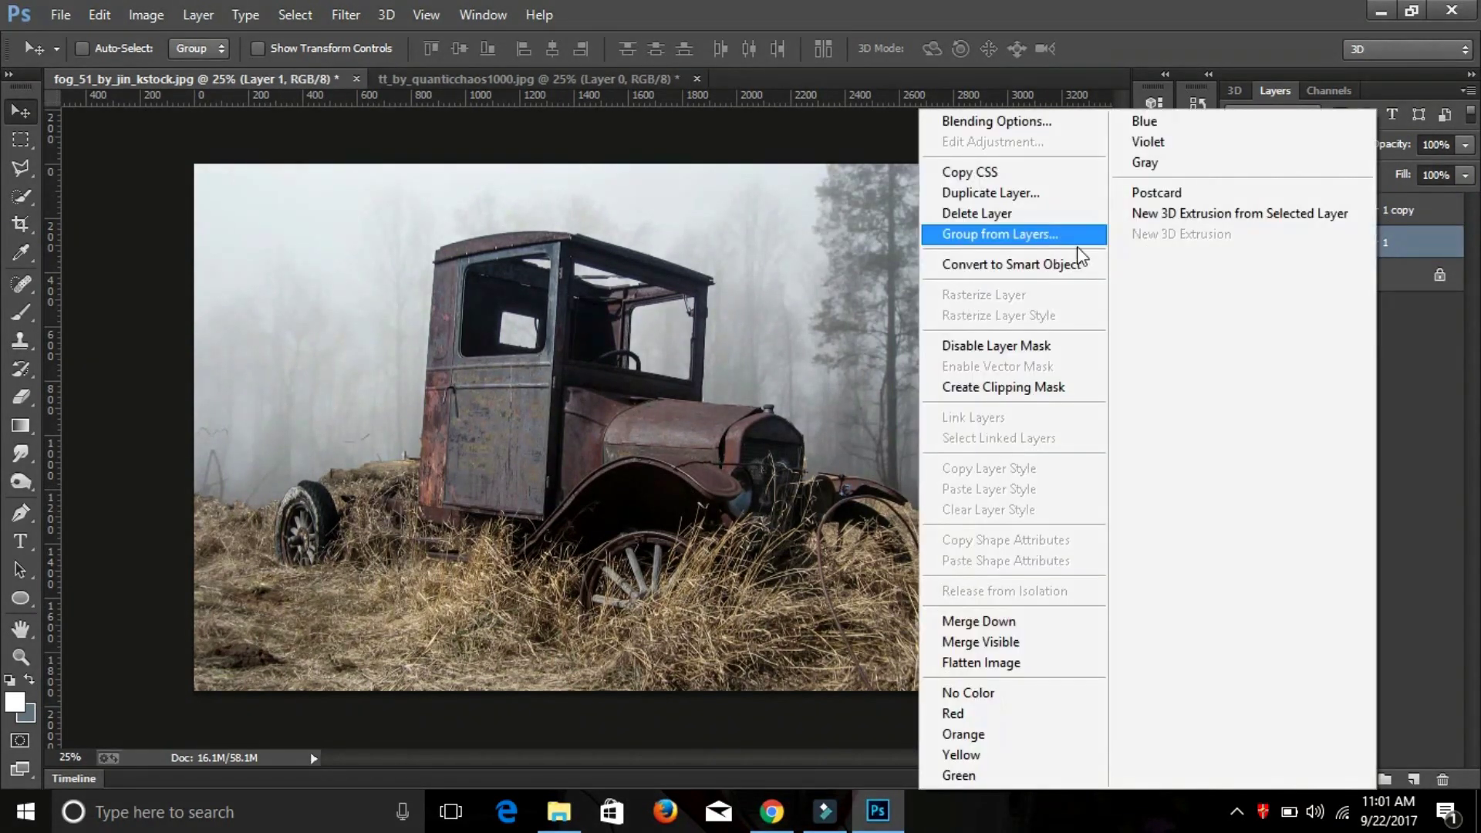
click(1014, 214)
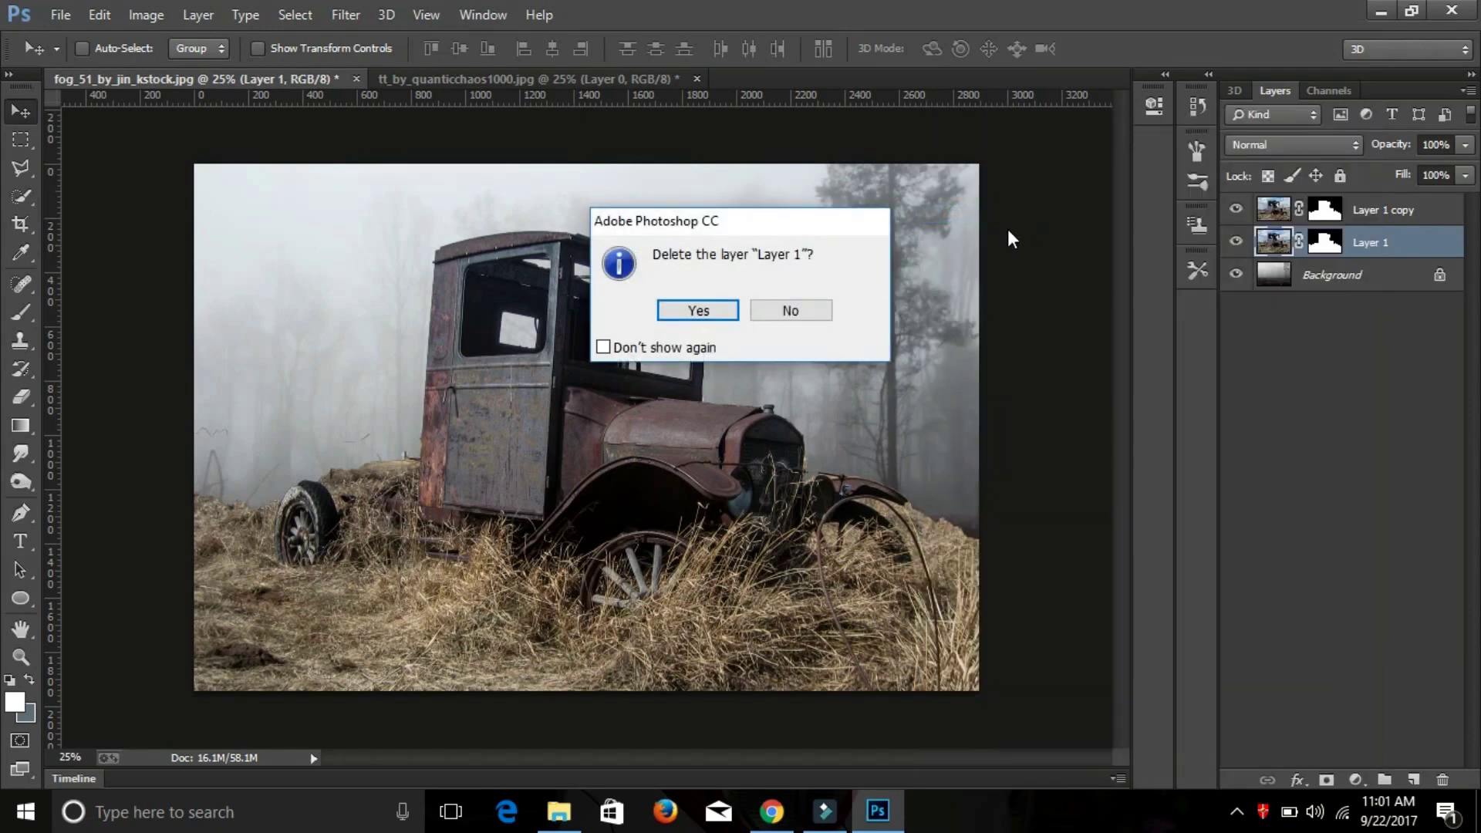
click(791, 310)
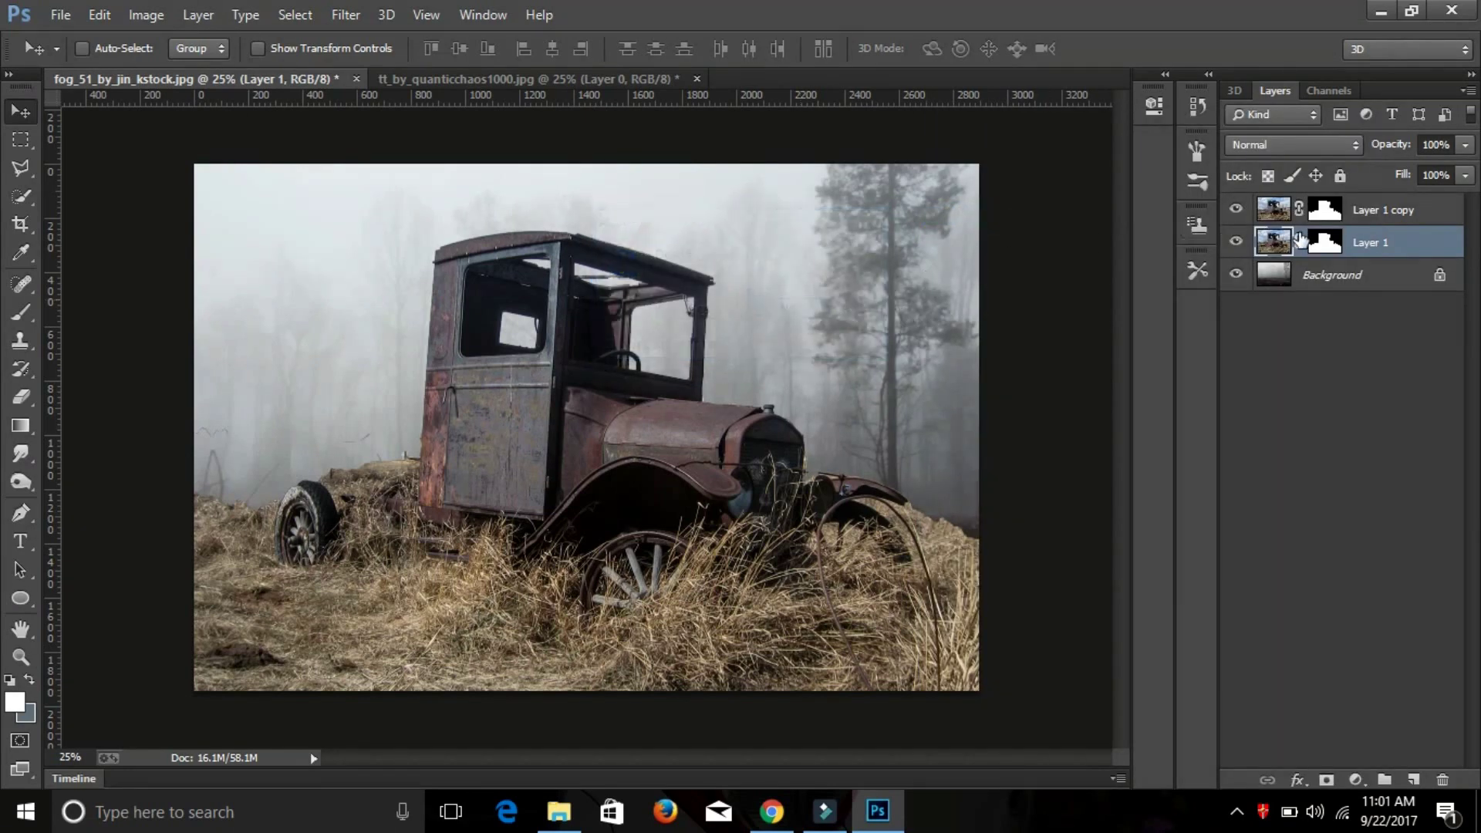
right_click(1326, 245)
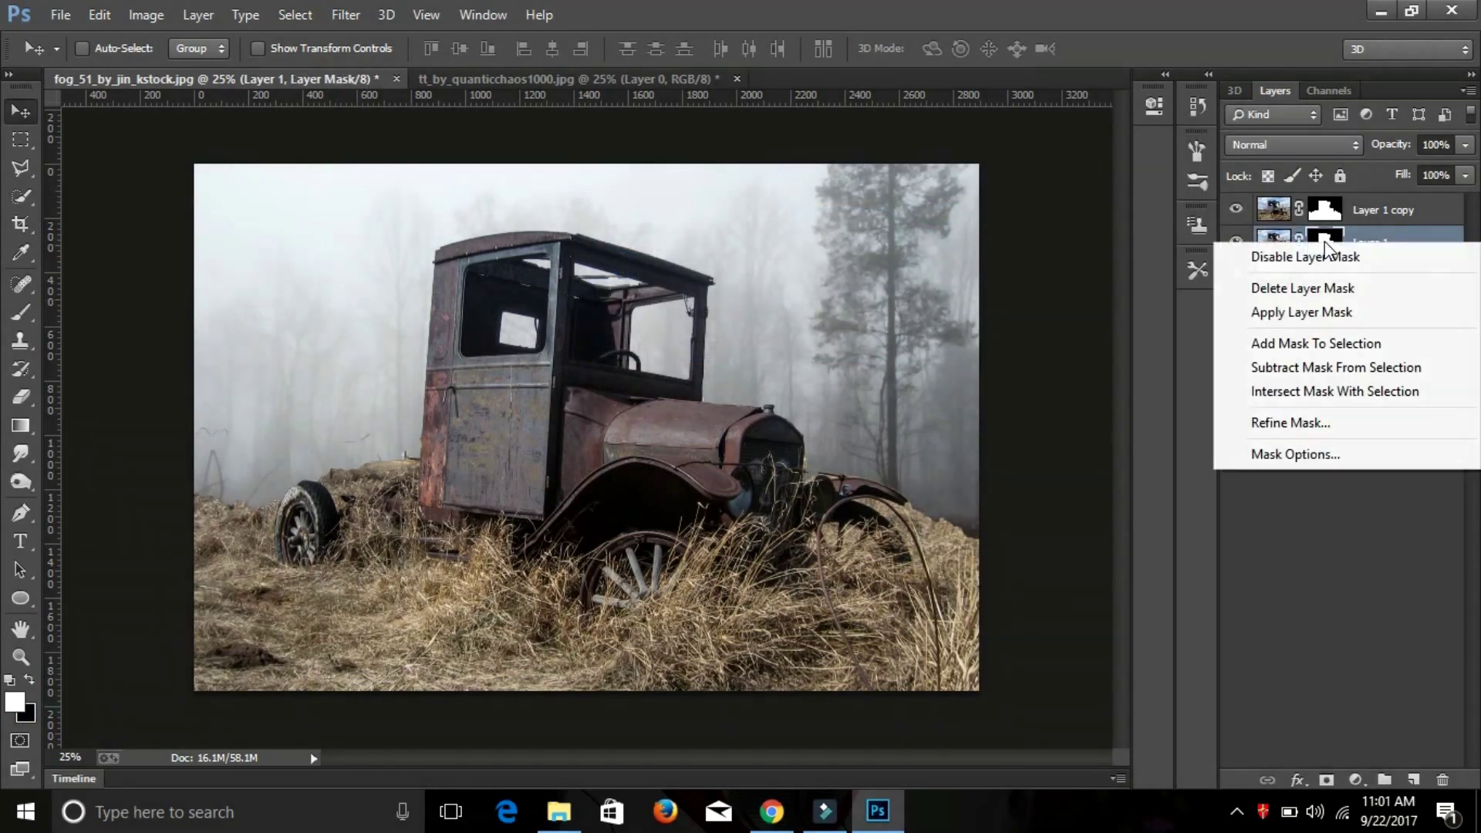
click(1301, 289)
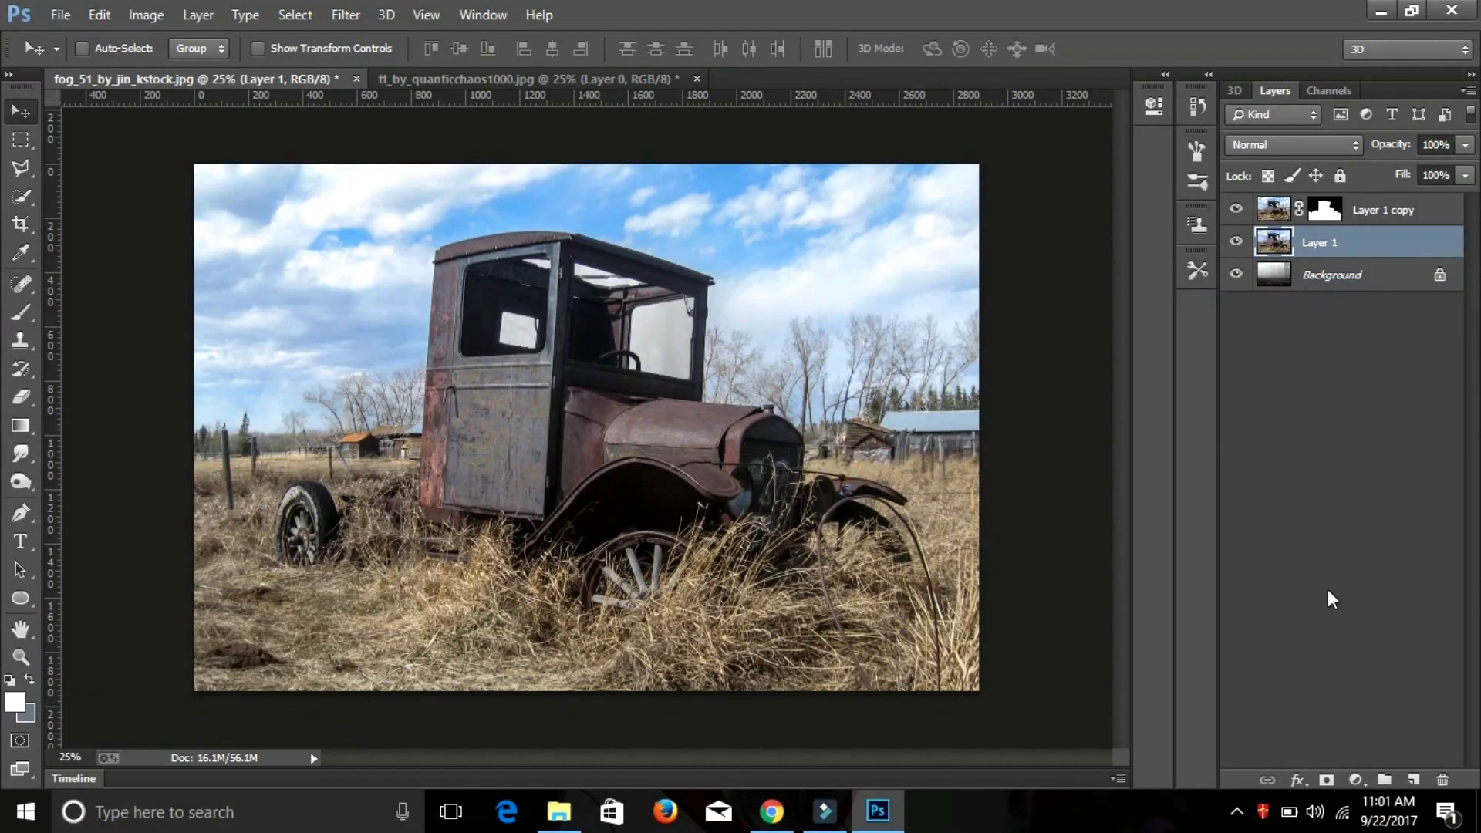
click(1327, 780)
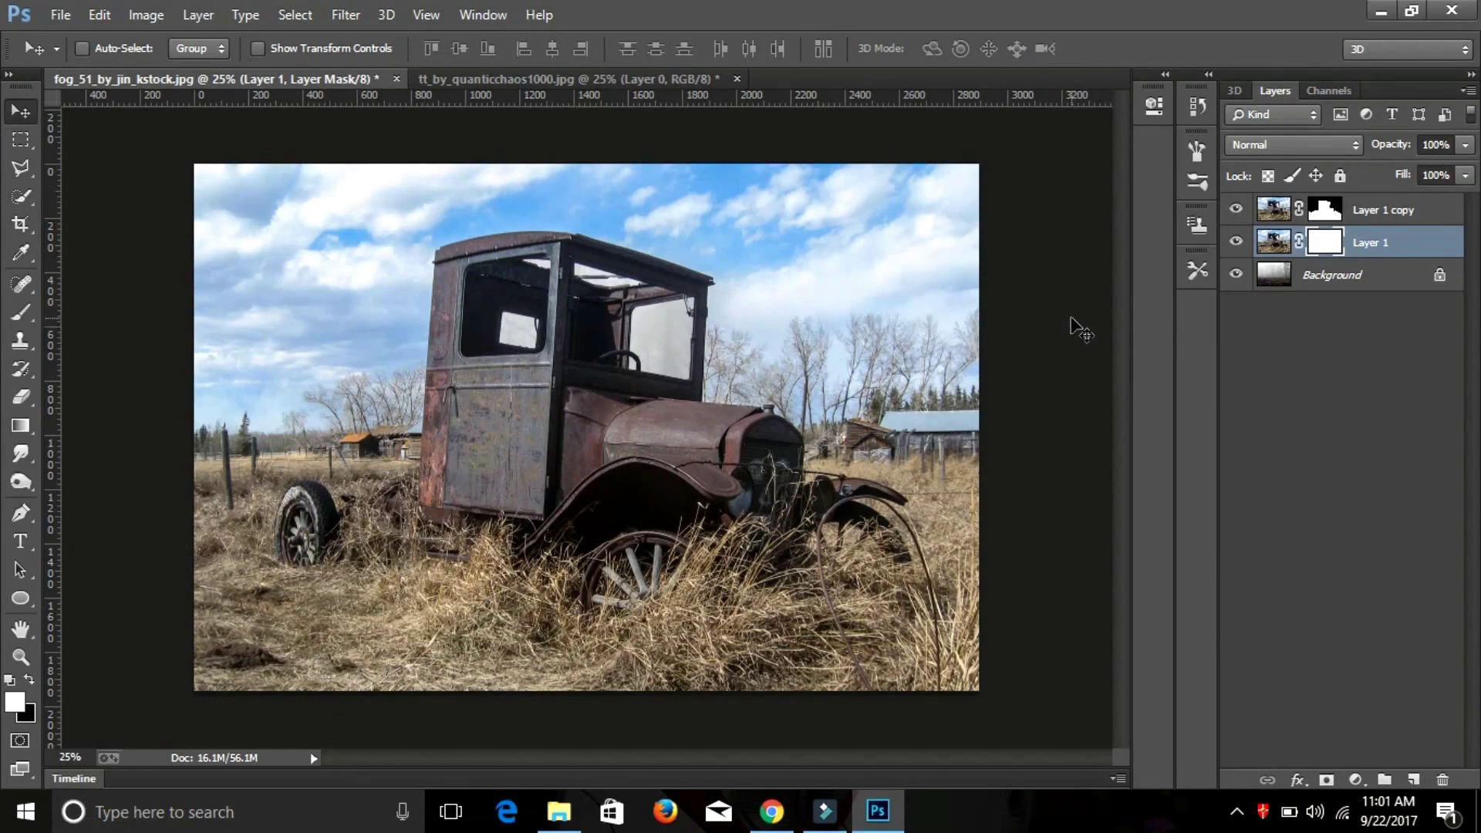
Draw a black Foreground to Transparent gradient on Layer 1's mask, fading its top into fog
click(20, 426)
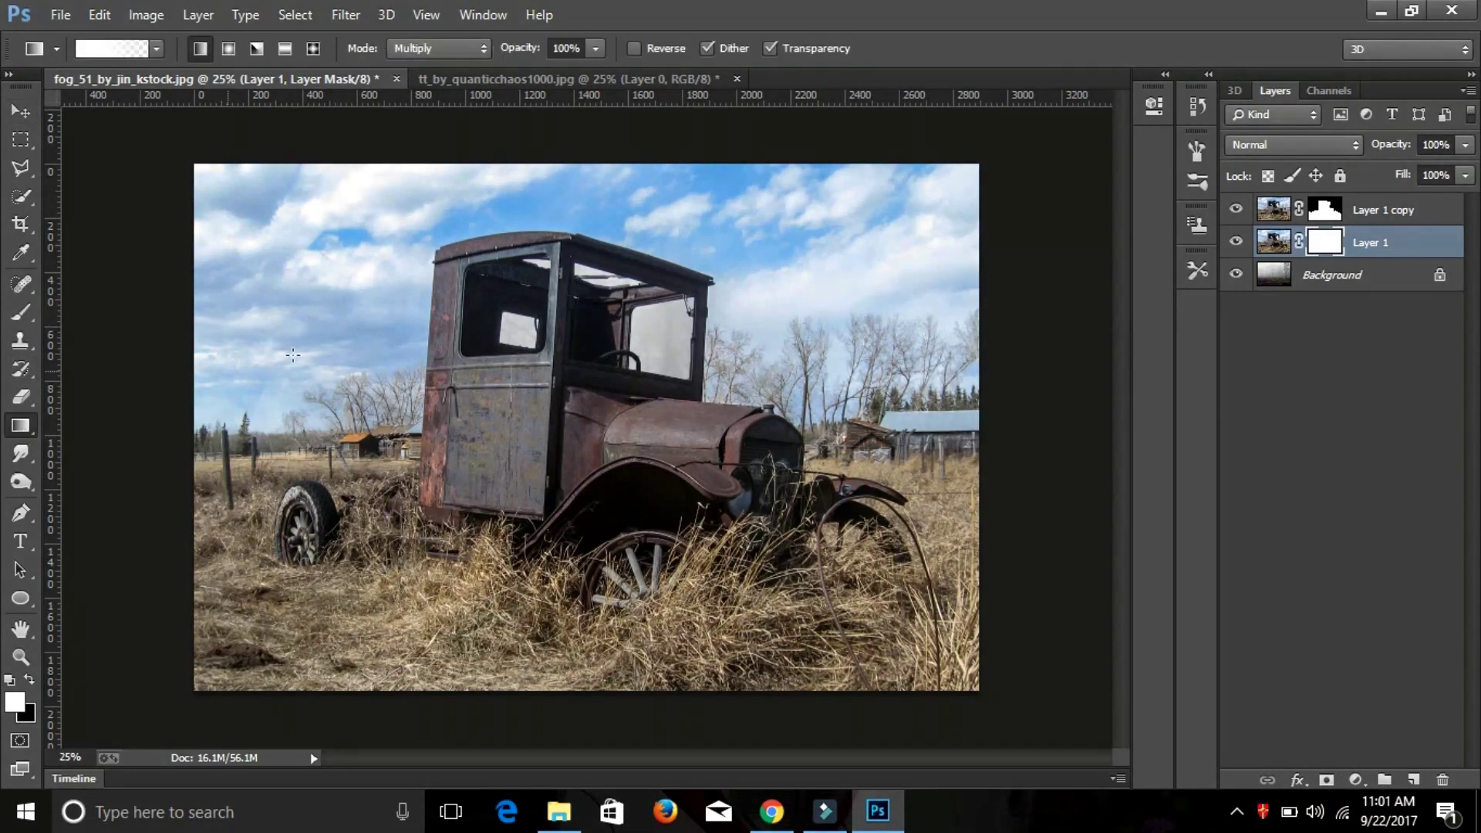
click(109, 53)
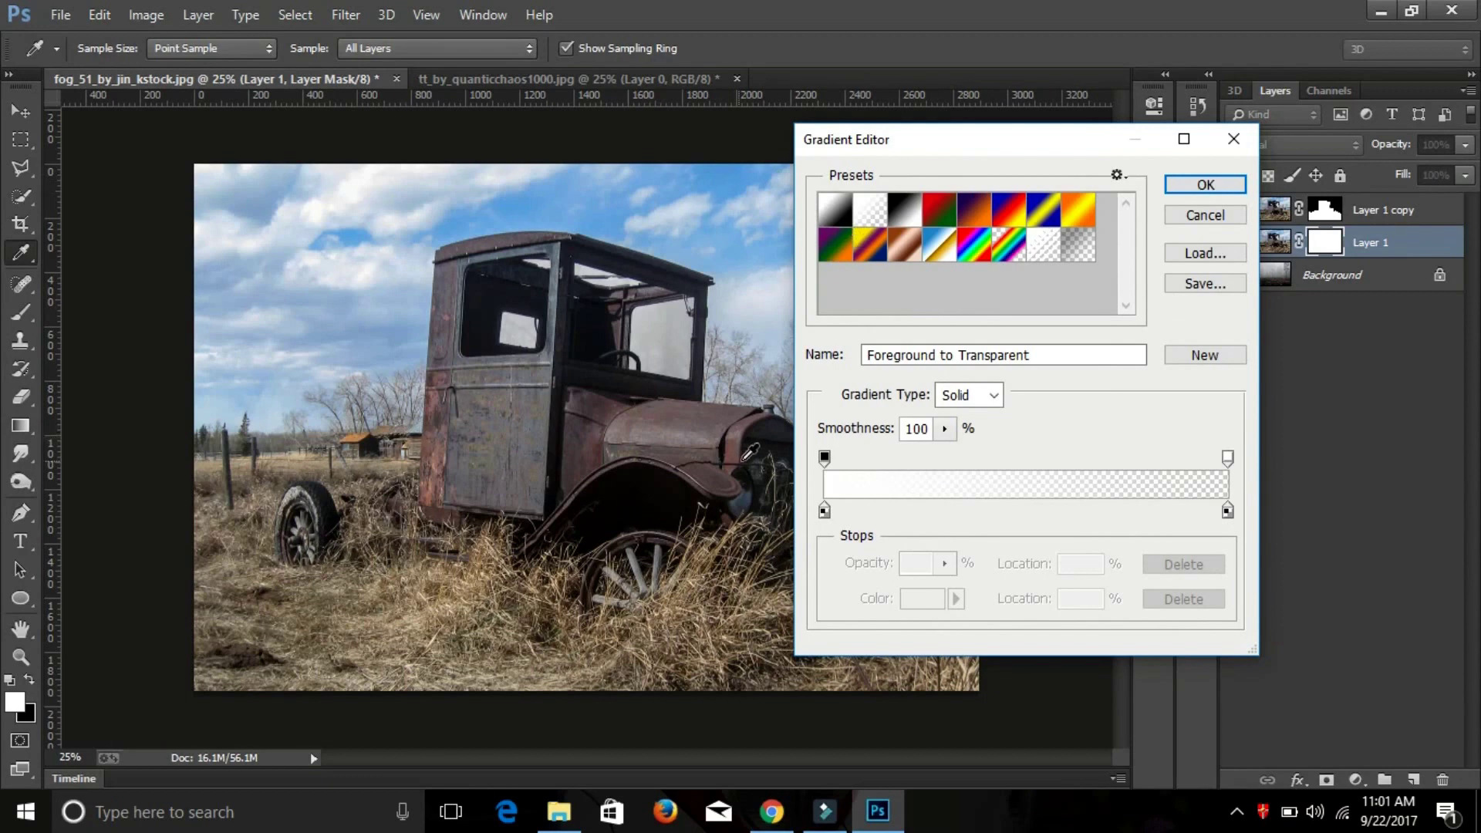
click(1213, 216)
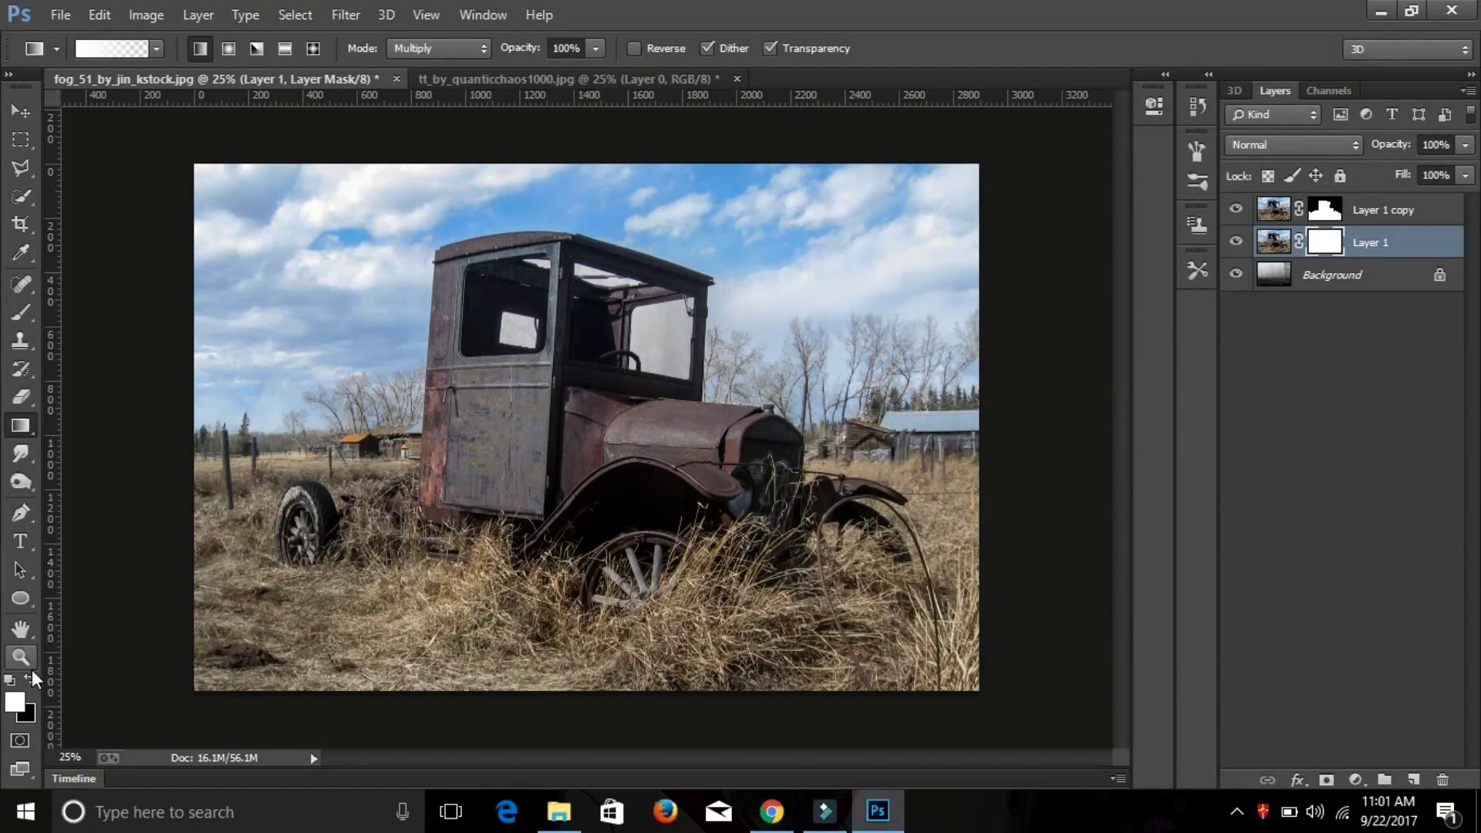
click(29, 676)
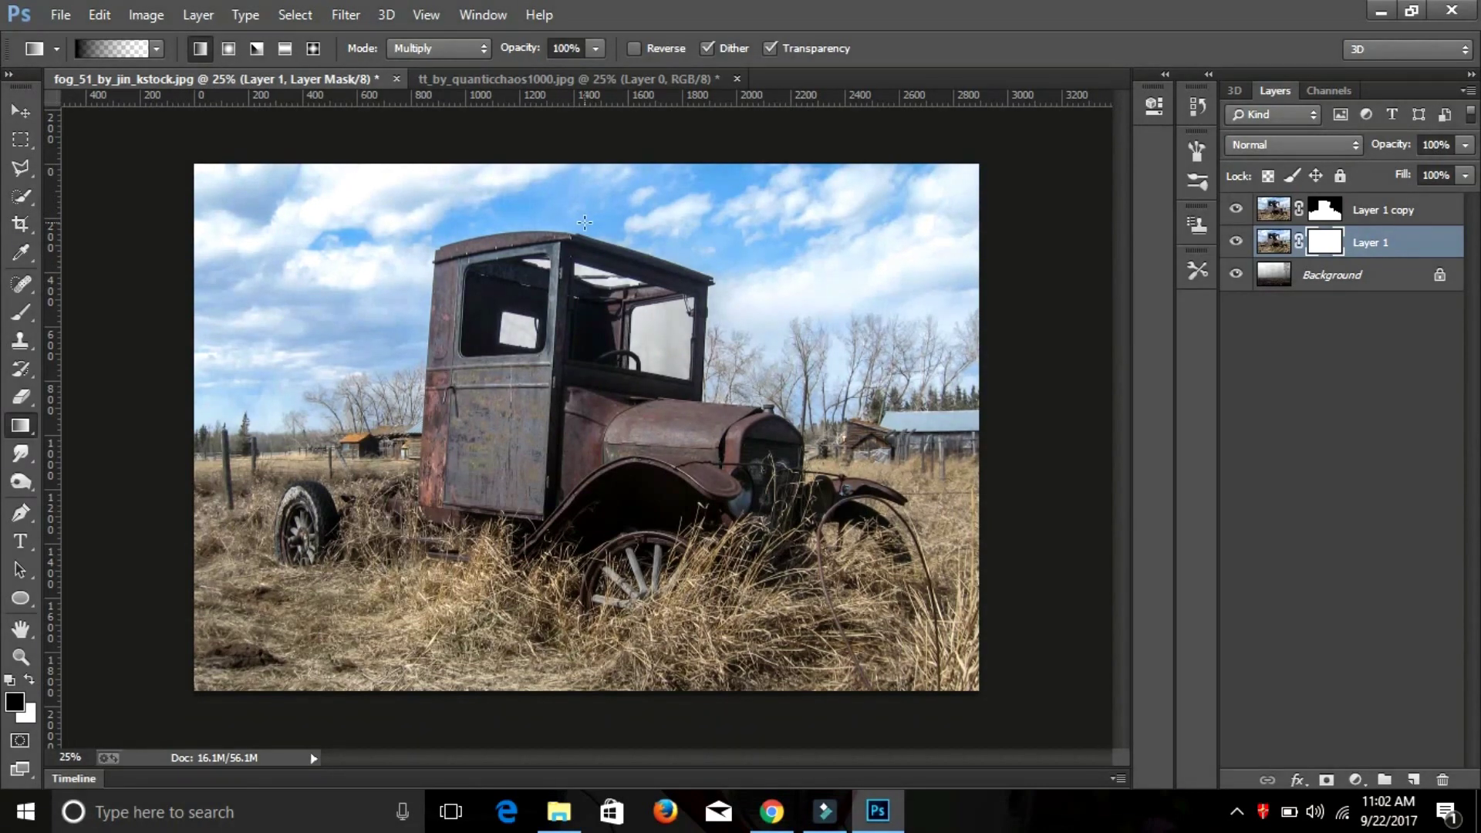
drag(585, 222, 587, 488)
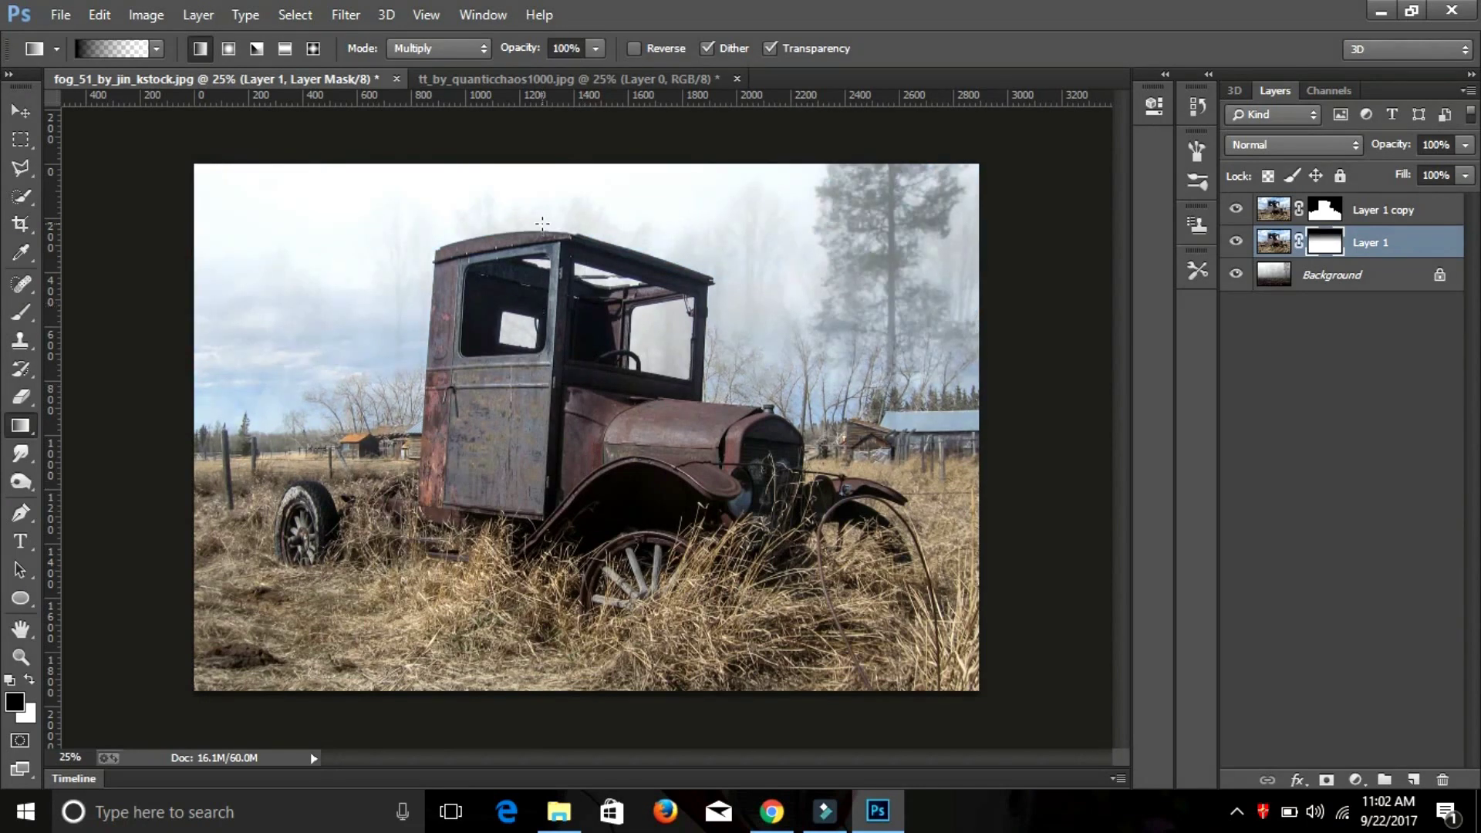
drag(549, 374, 554, 614)
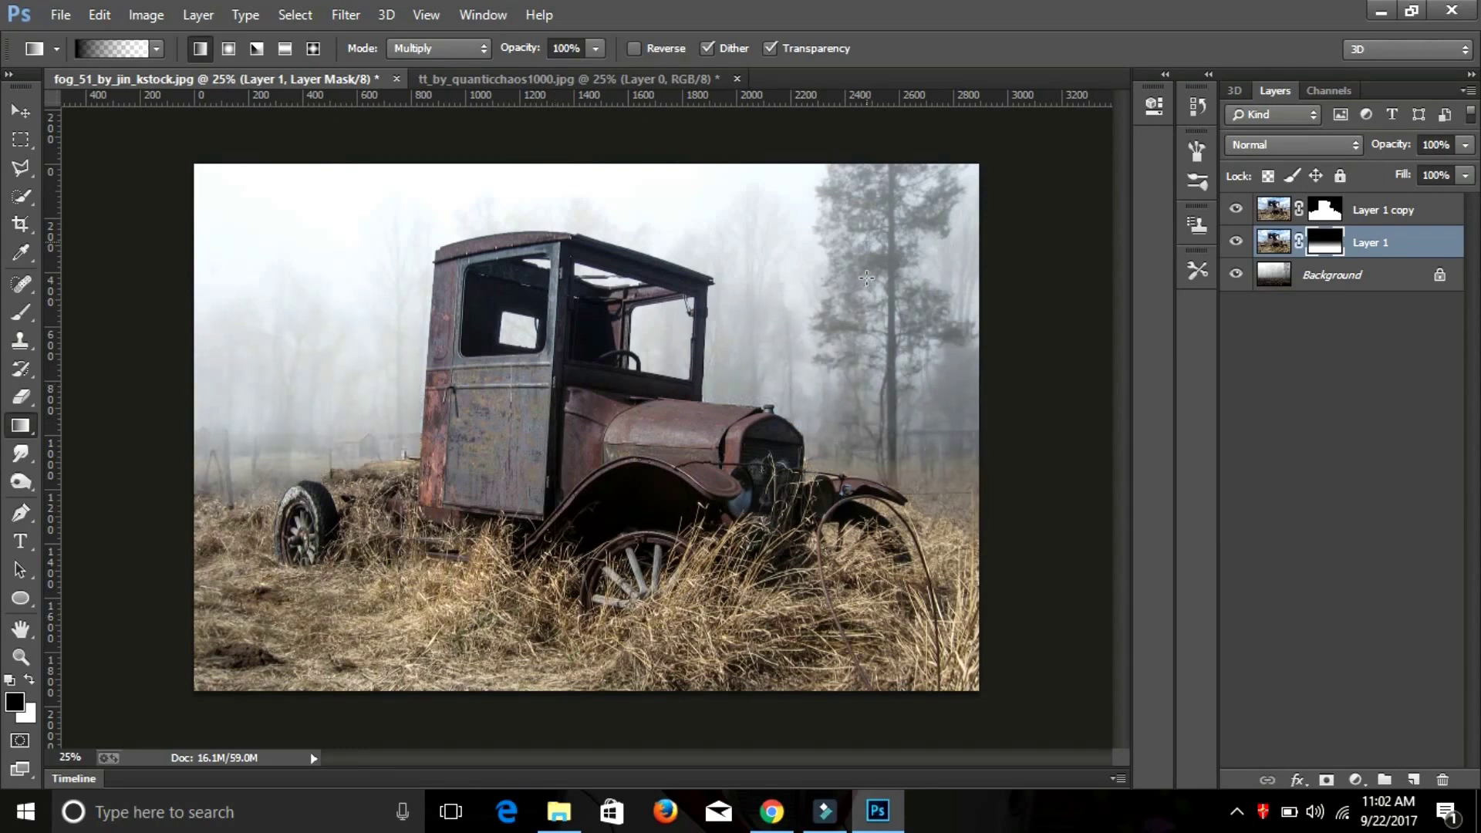
drag(797, 334, 761, 336)
drag(289, 353, 288, 446)
Add a new empty Layer 2 directly above the Background
click(1387, 277)
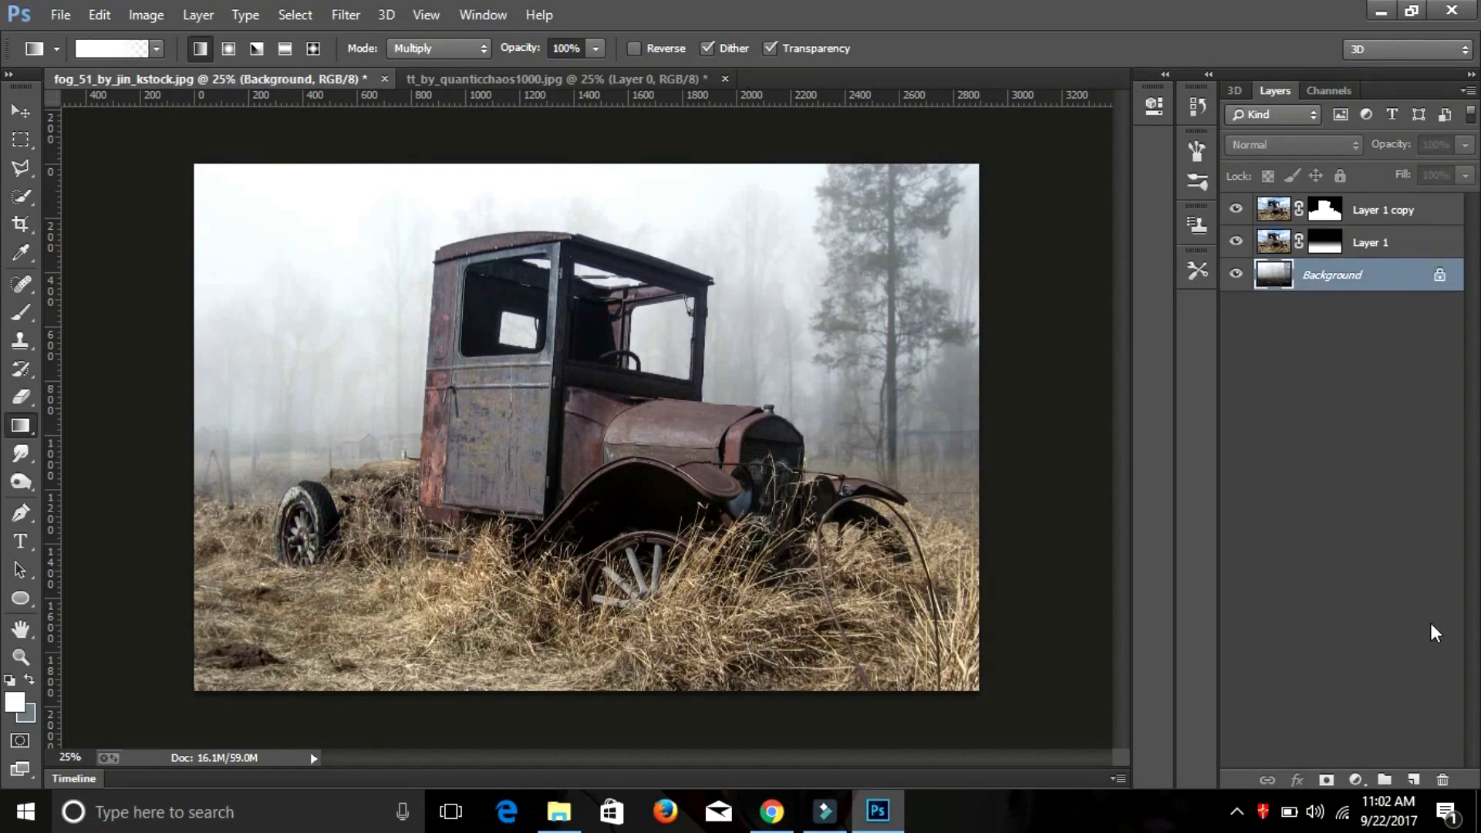
click(1414, 780)
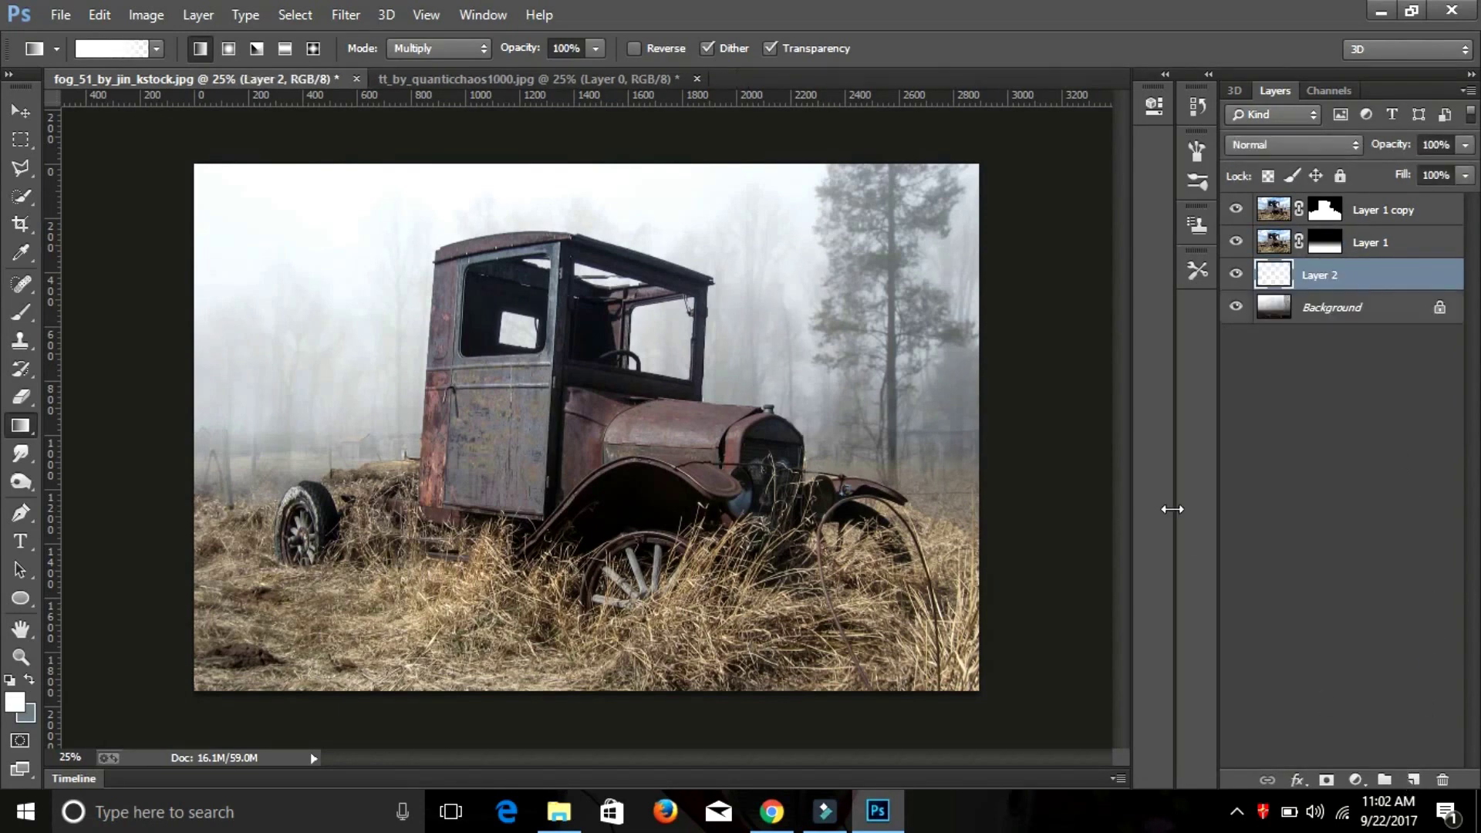
click(1336, 319)
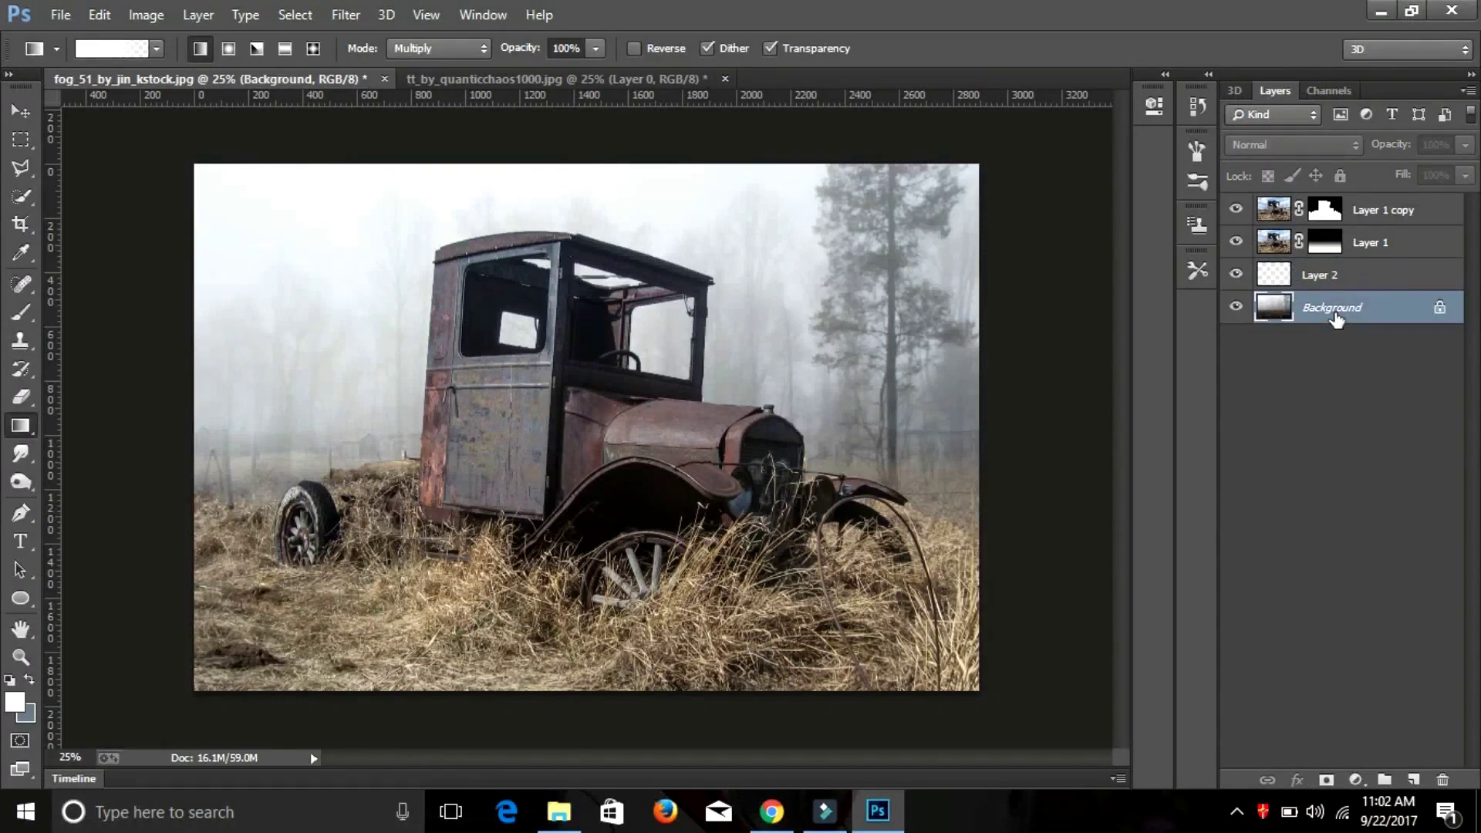
click(1352, 284)
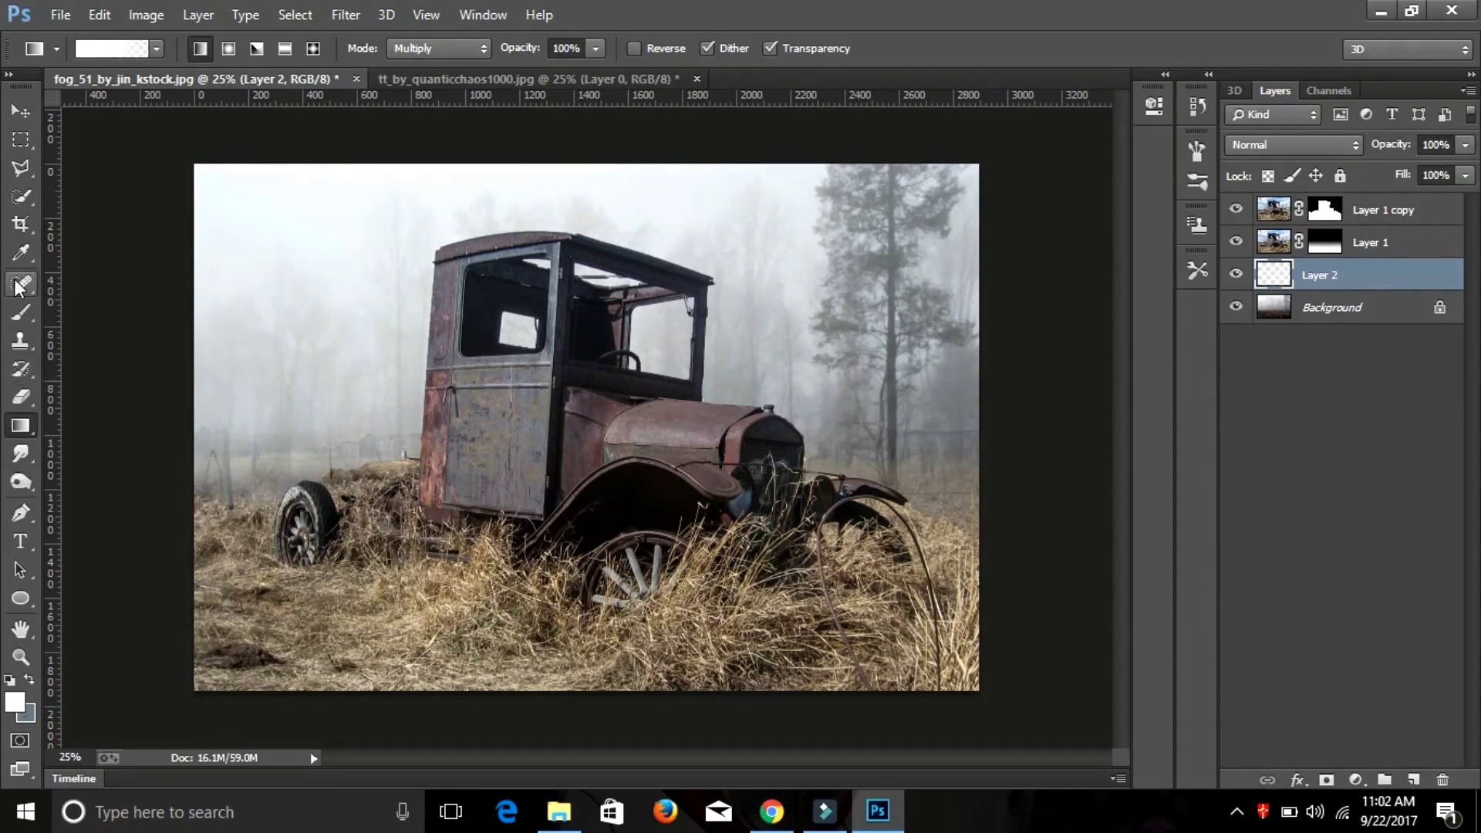
Paint Layer 2 steel blue #5d88b0 and lower its opacity to 47%
click(21, 313)
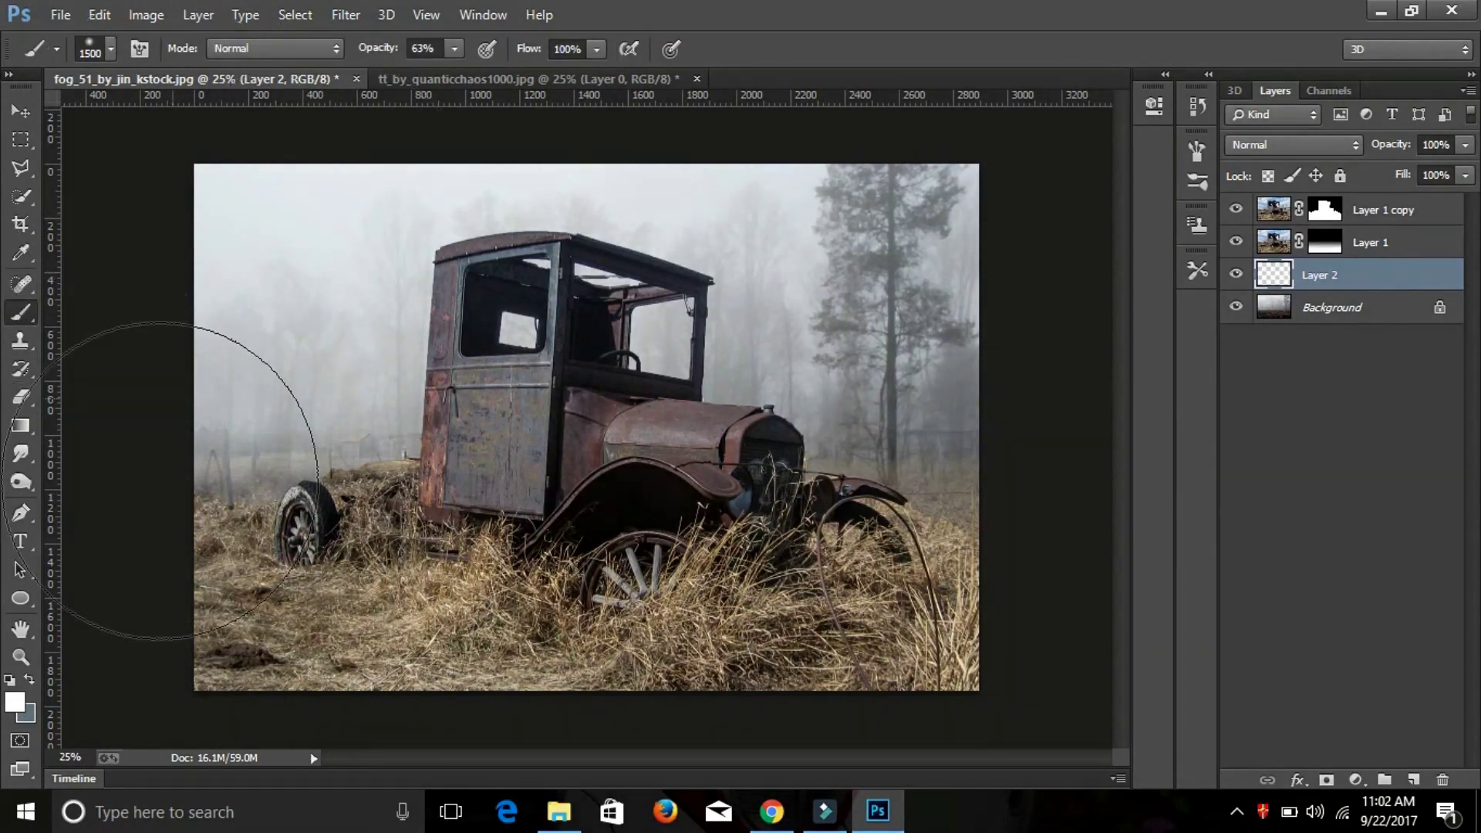
click(15, 702)
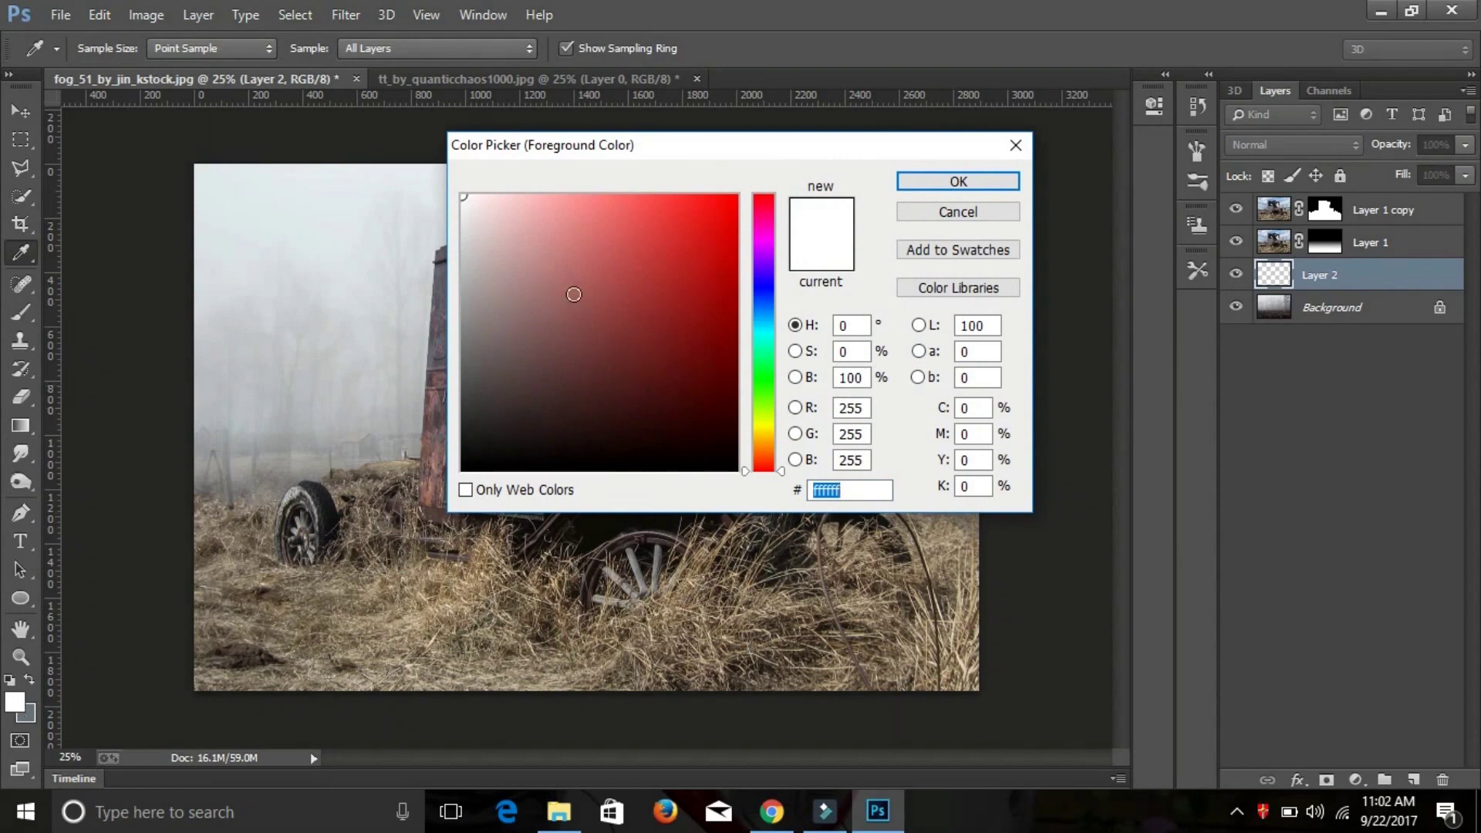
click(760, 328)
key(BackSpace)
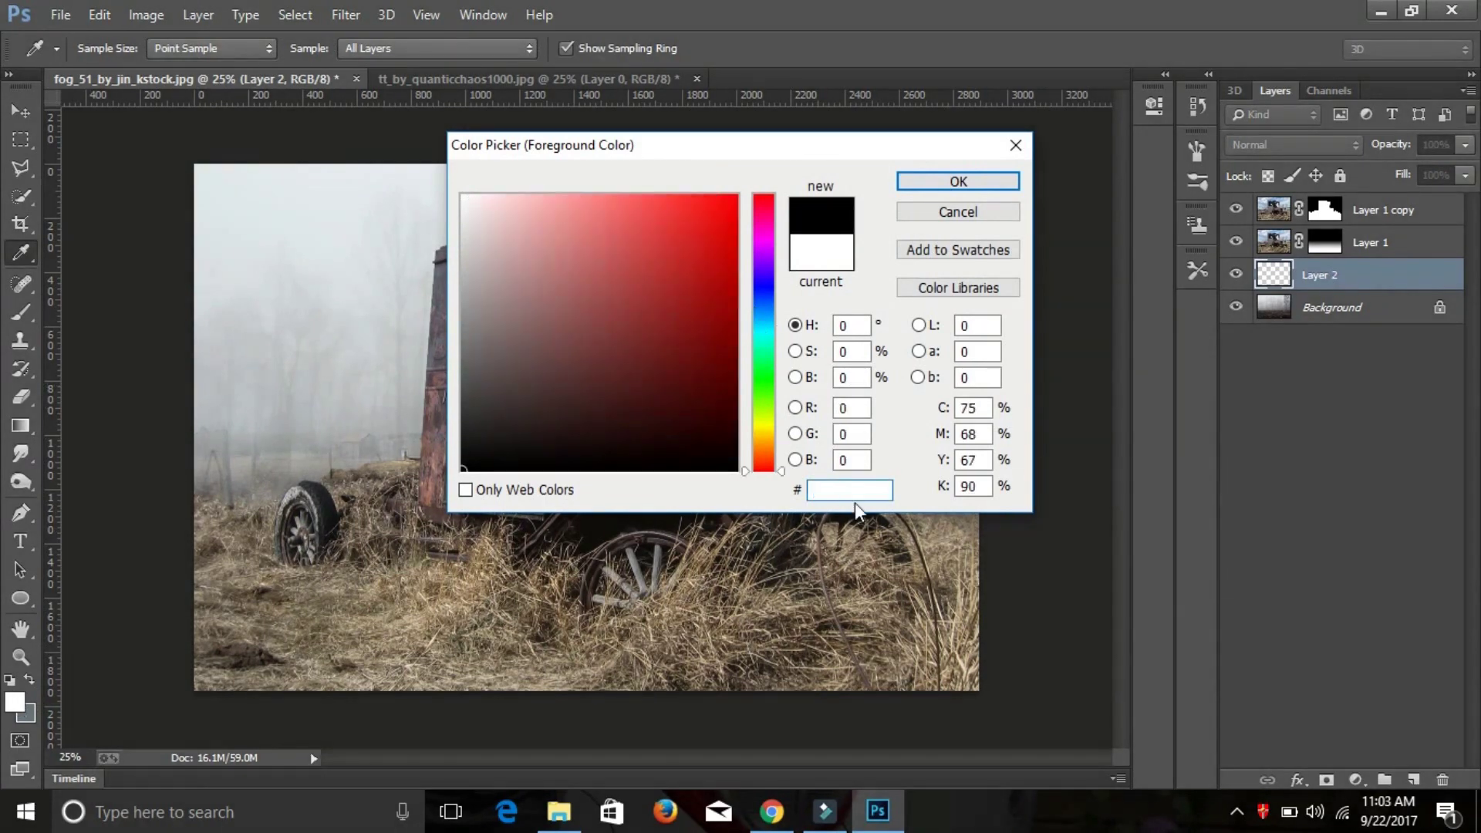
text(5d88)
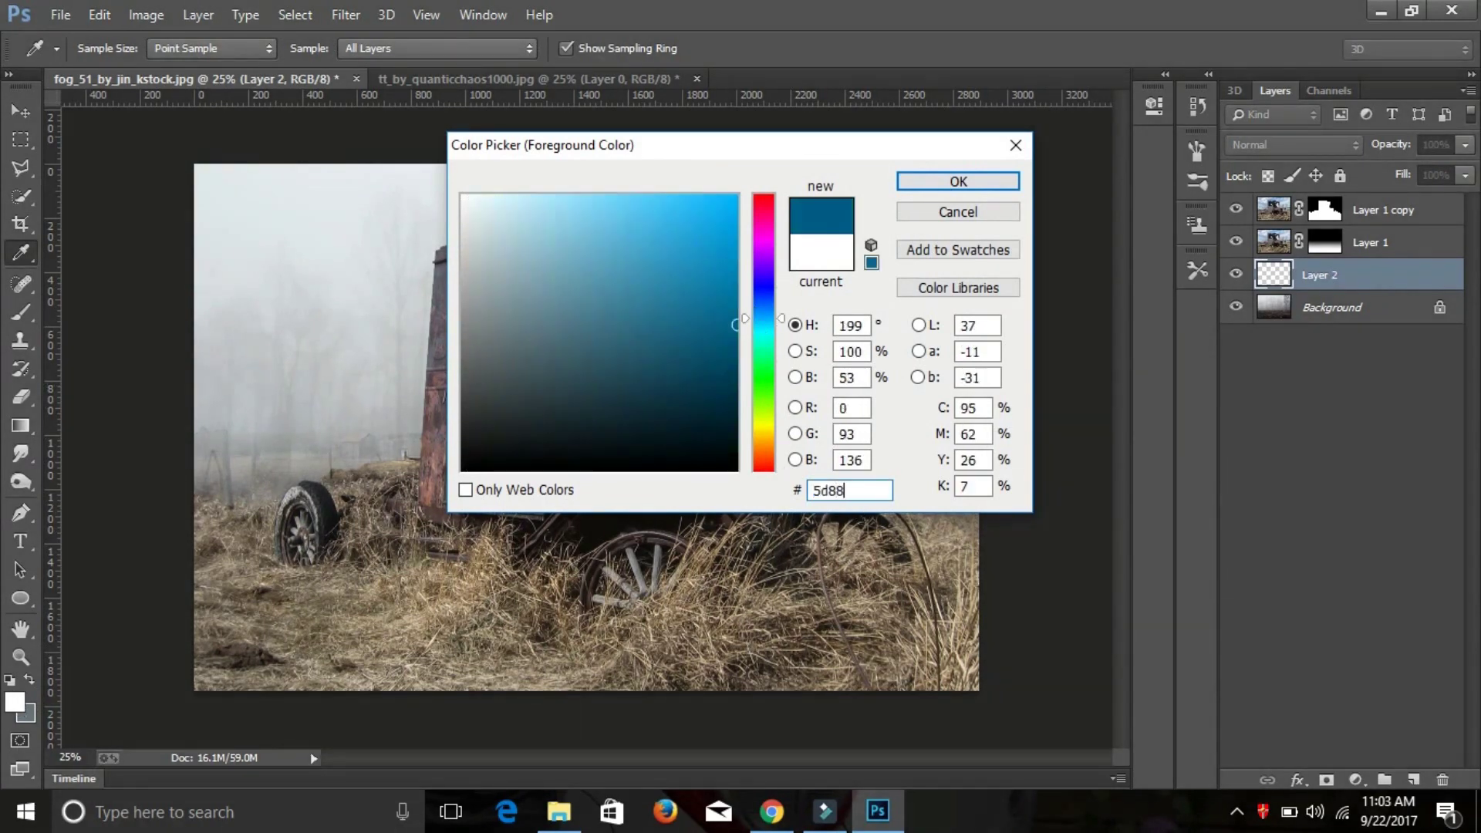
text(b0)
click(958, 181)
key(b)
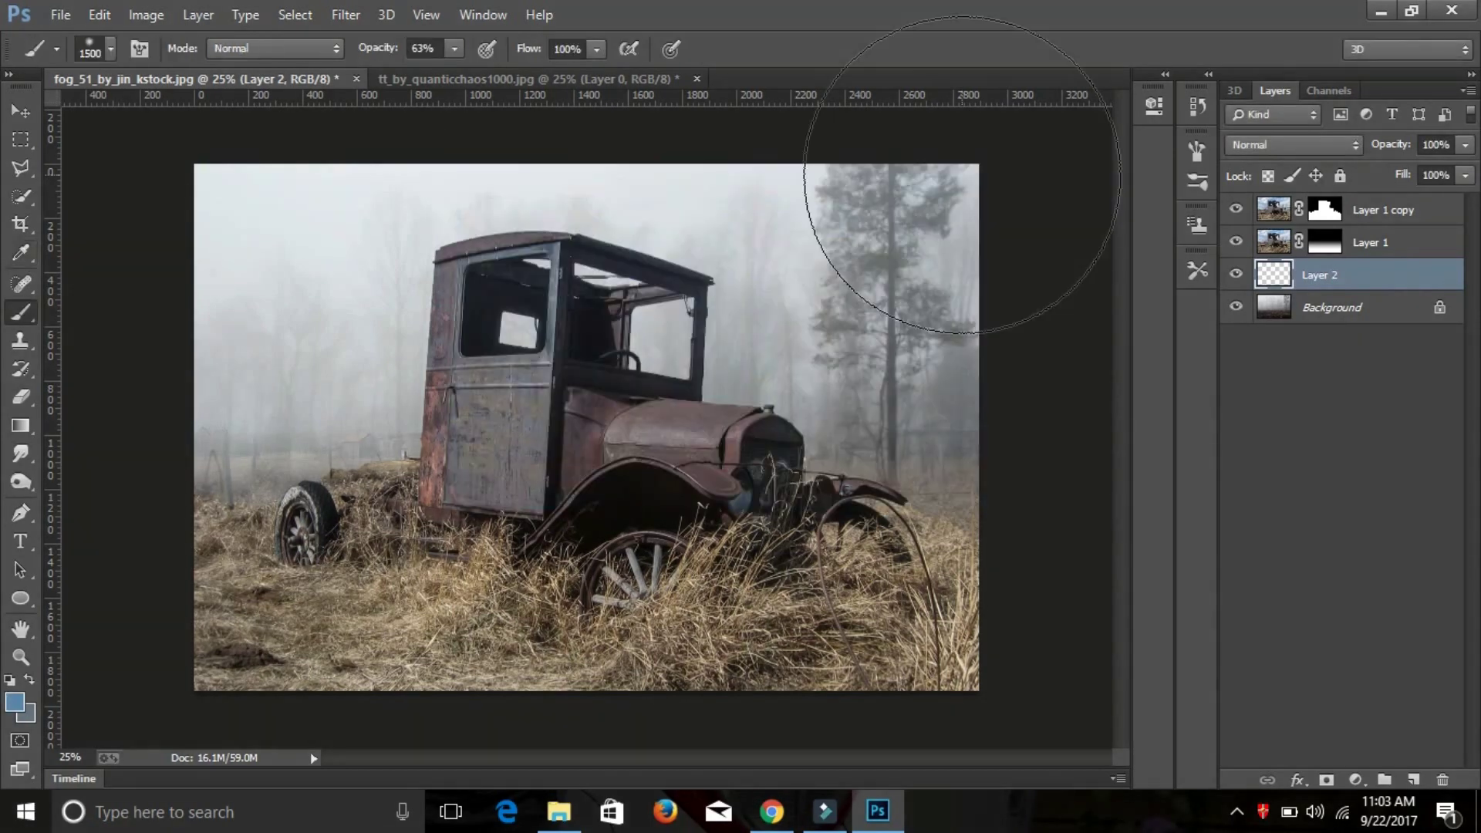
mouse_move(893, 463)
mouse_down()
mouse_move(918, 405)
mouse_move(892, 182)
mouse_move(287, 288)
mouse_move(215, 430)
mouse_move(820, 232)
mouse_move(678, 298)
mouse_move(297, 380)
mouse_move(256, 451)
mouse_move(331, 314)
mouse_move(909, 463)
mouse_up()
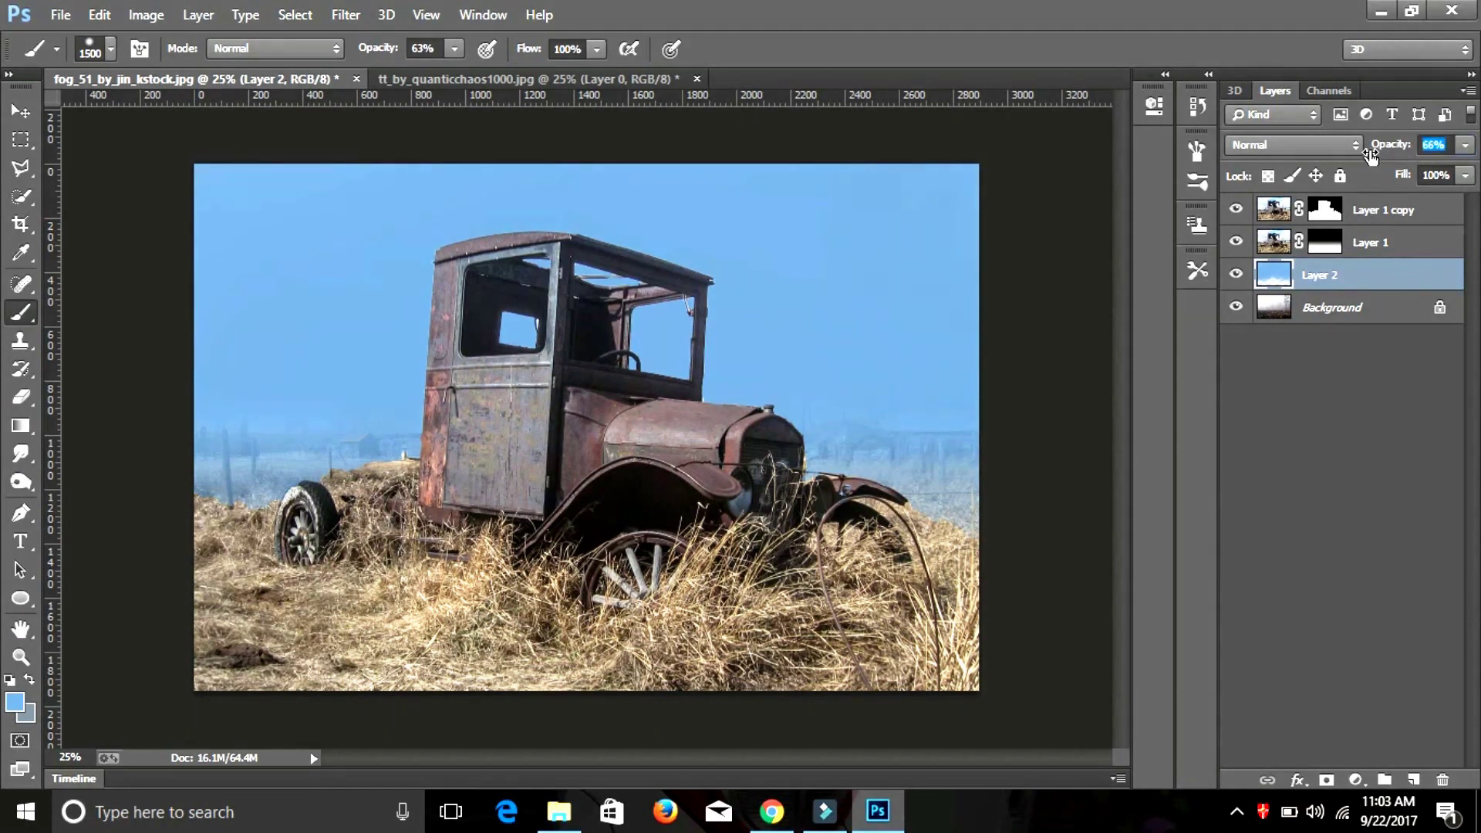
drag(1407, 149, 1398, 148)
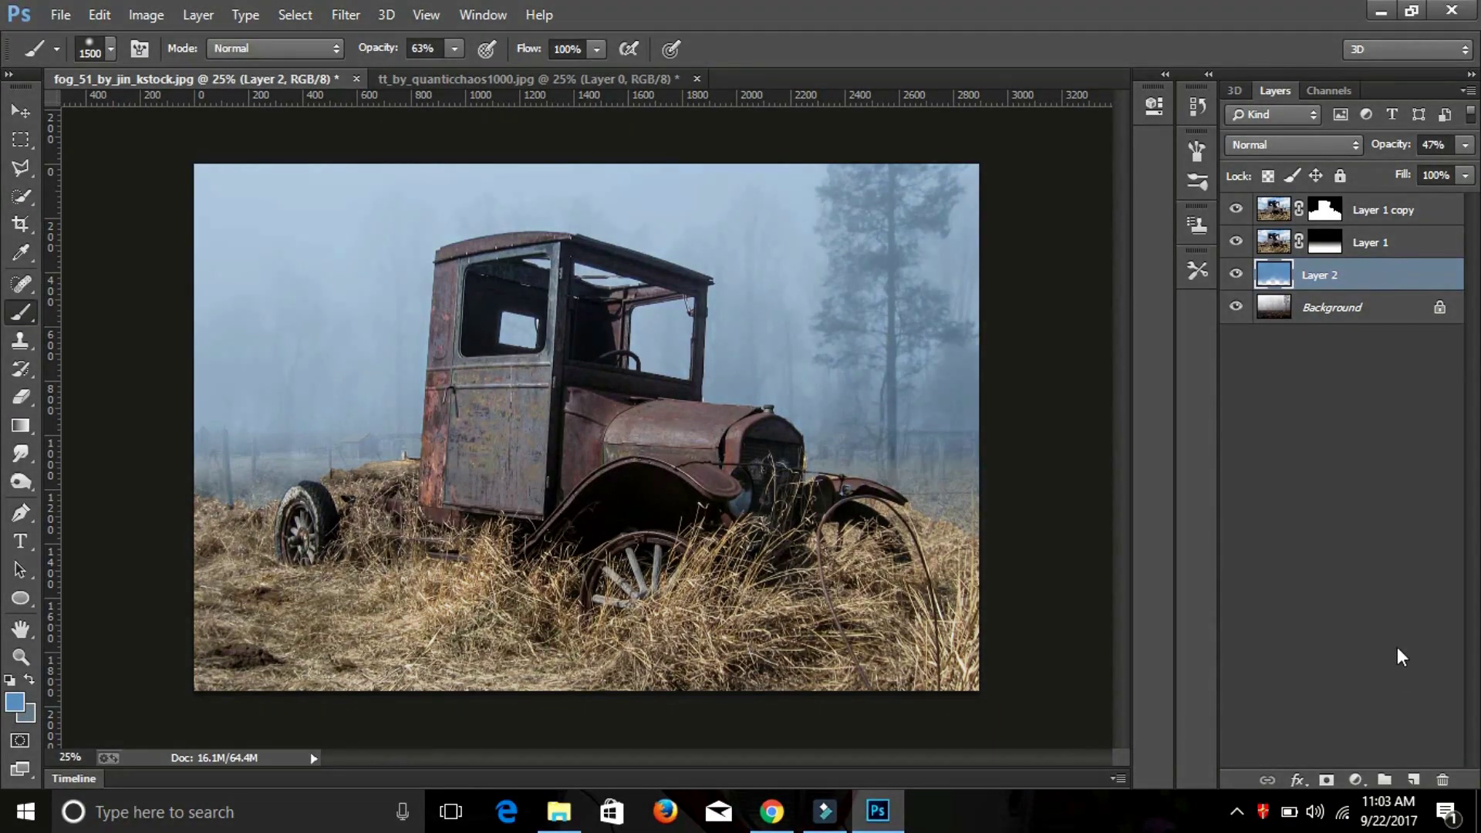
Add Layer 3 and brush pale blue #a3c9da haze across the truck scene
click(1414, 781)
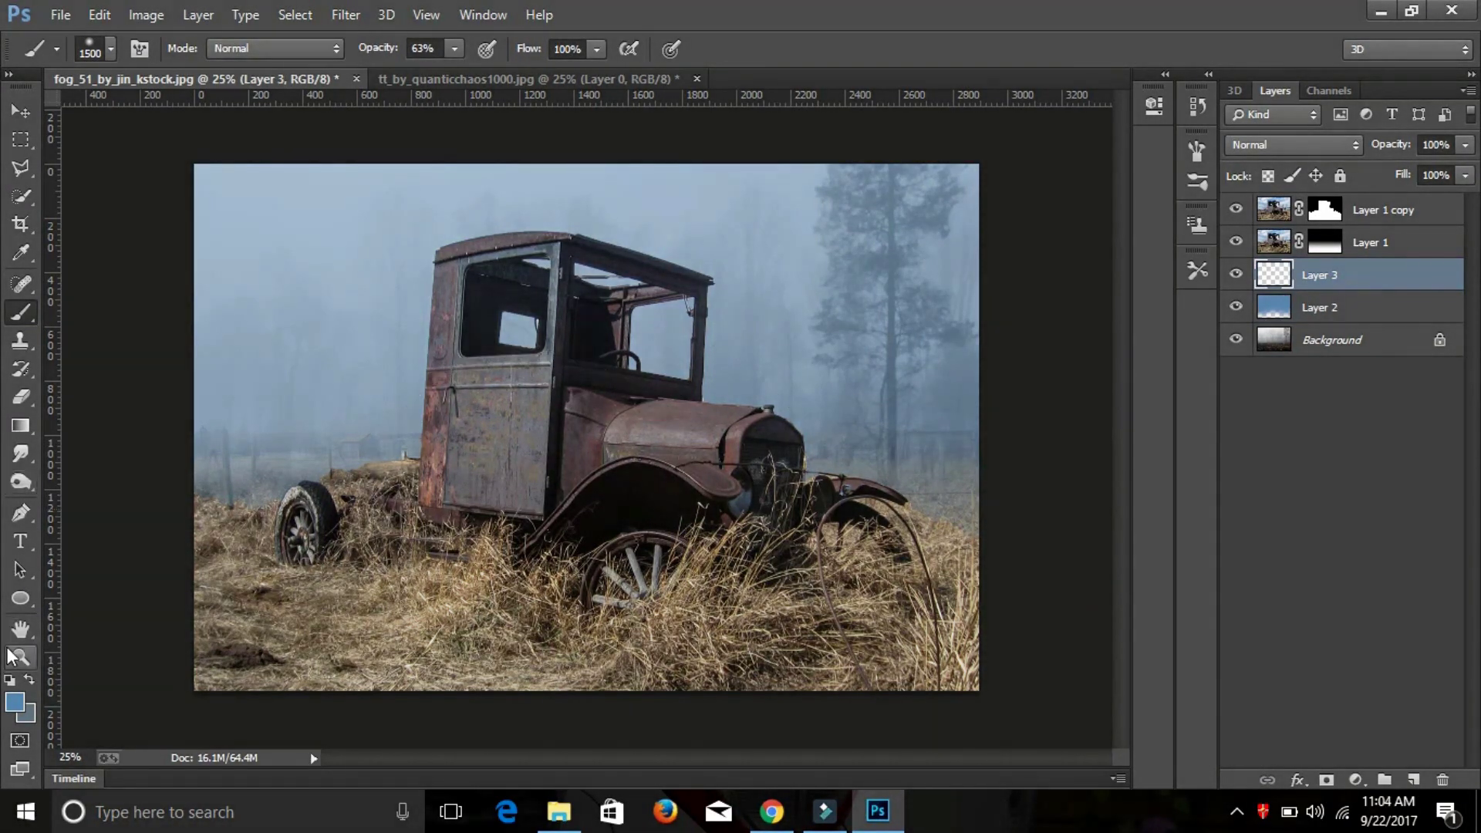
click(15, 702)
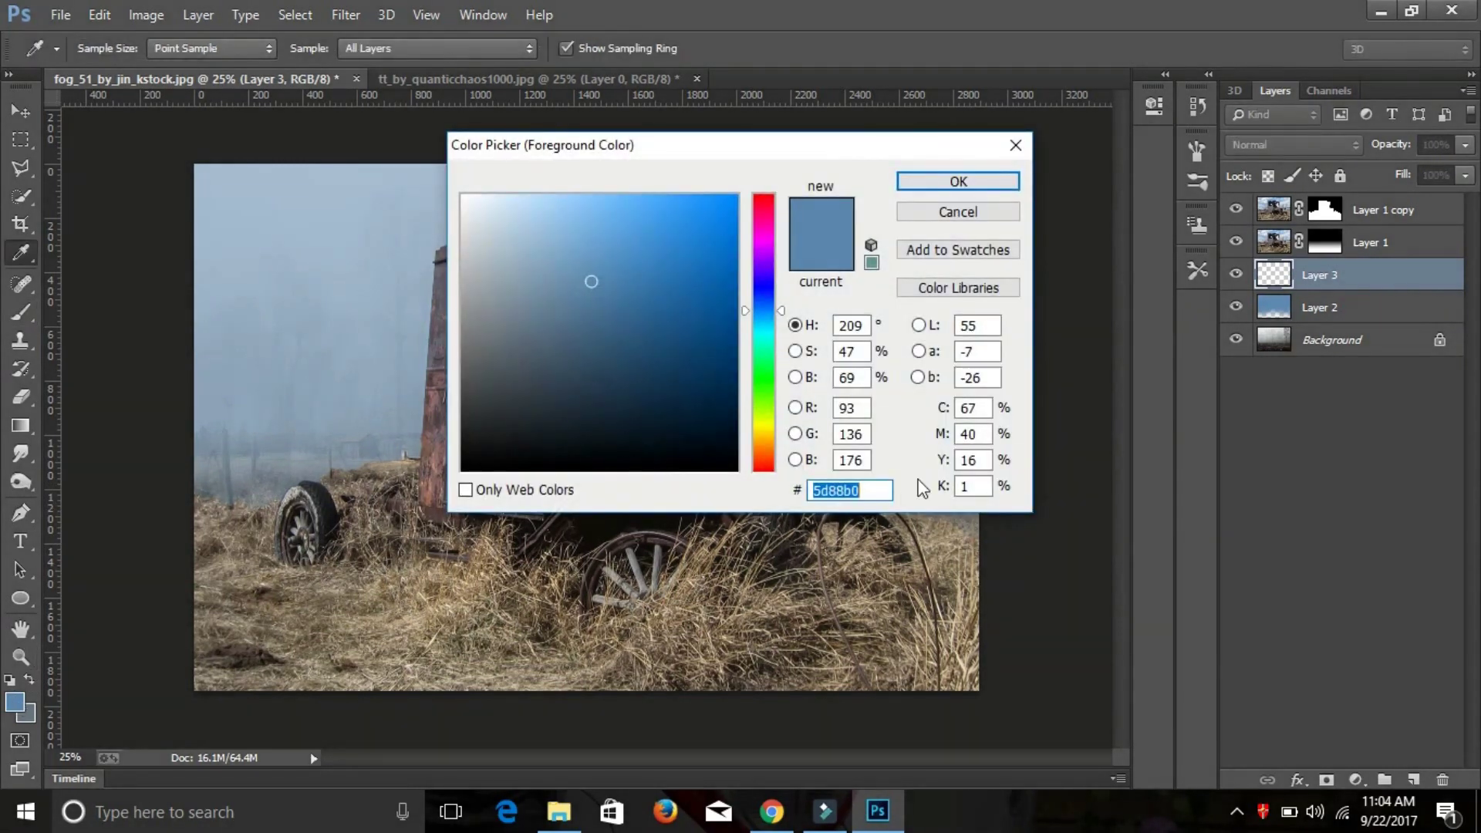
key(BackSpace)
key(BackSpace)
key(BackSpace)
key(BackSpace)
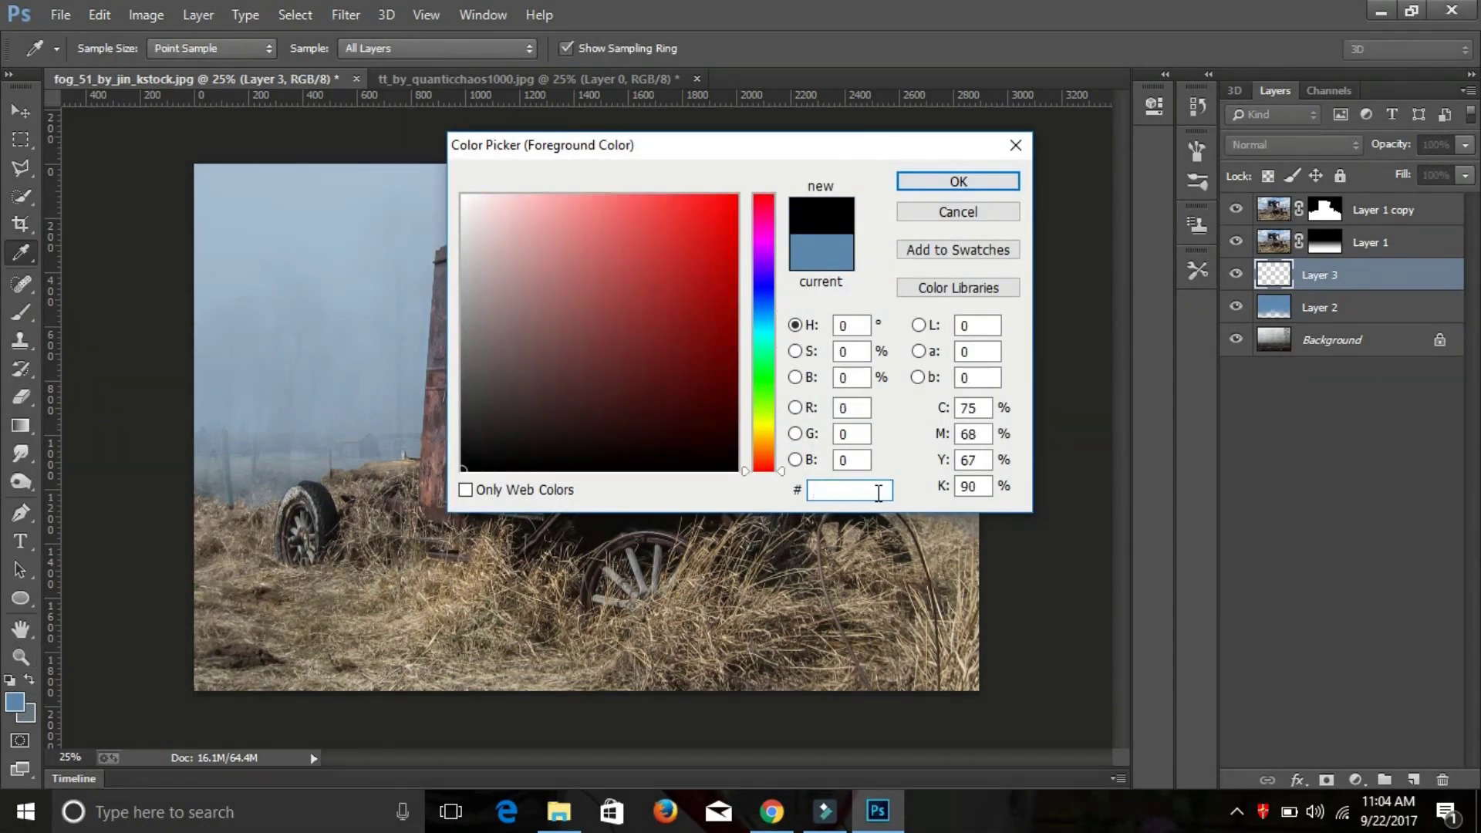
text(a3c)
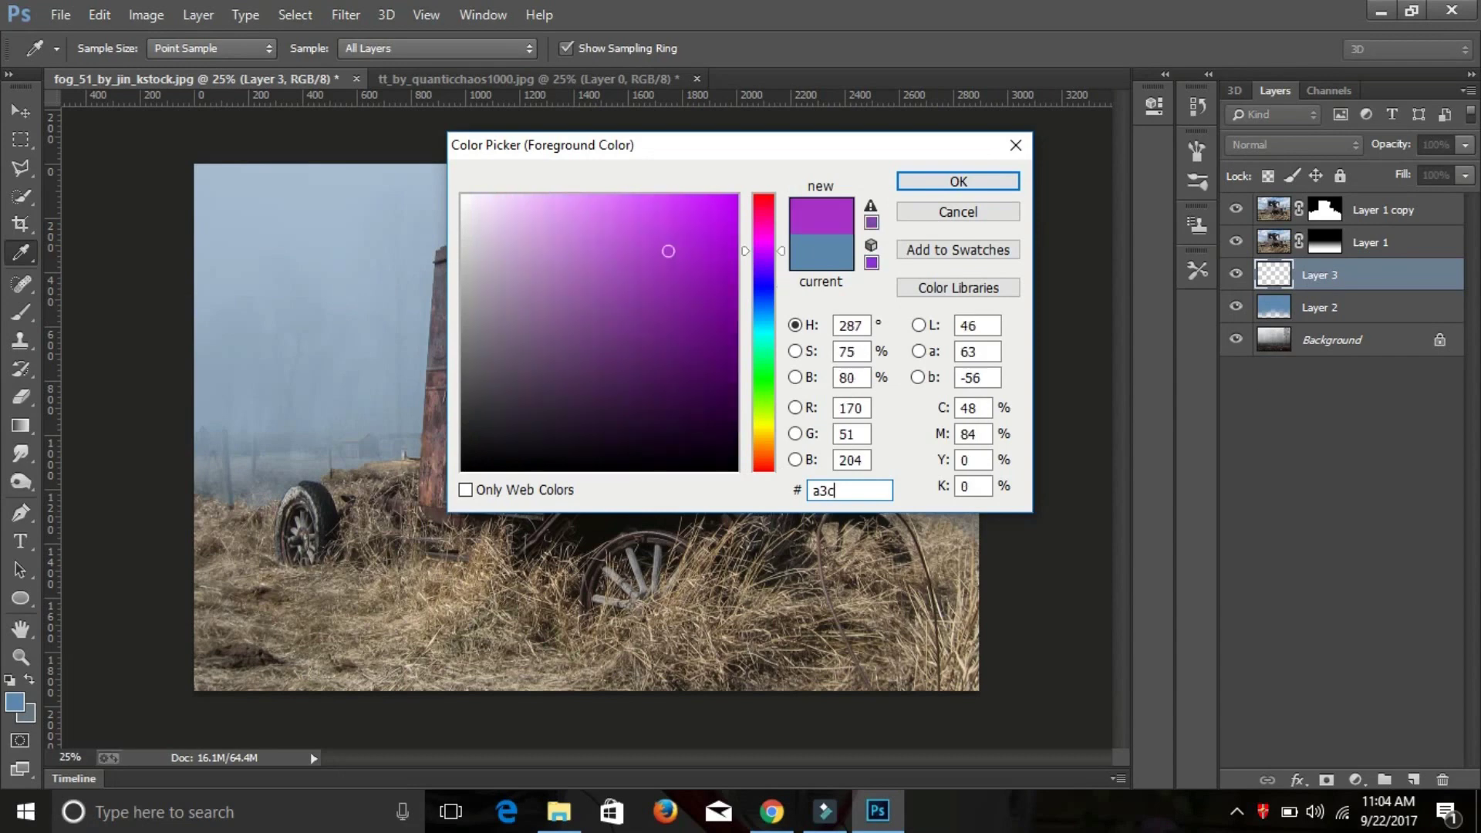
text(9da)
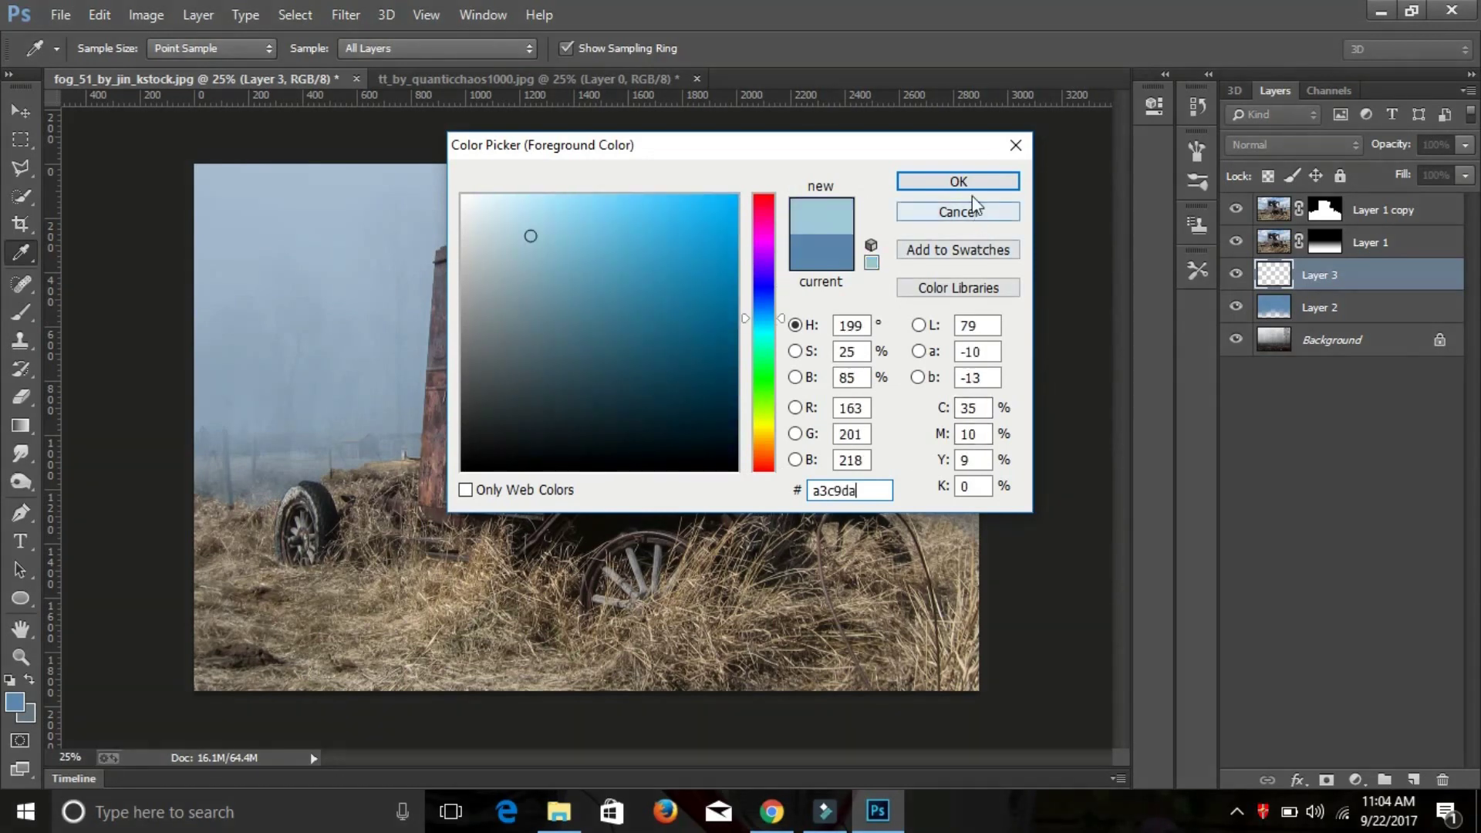
click(959, 181)
key(b)
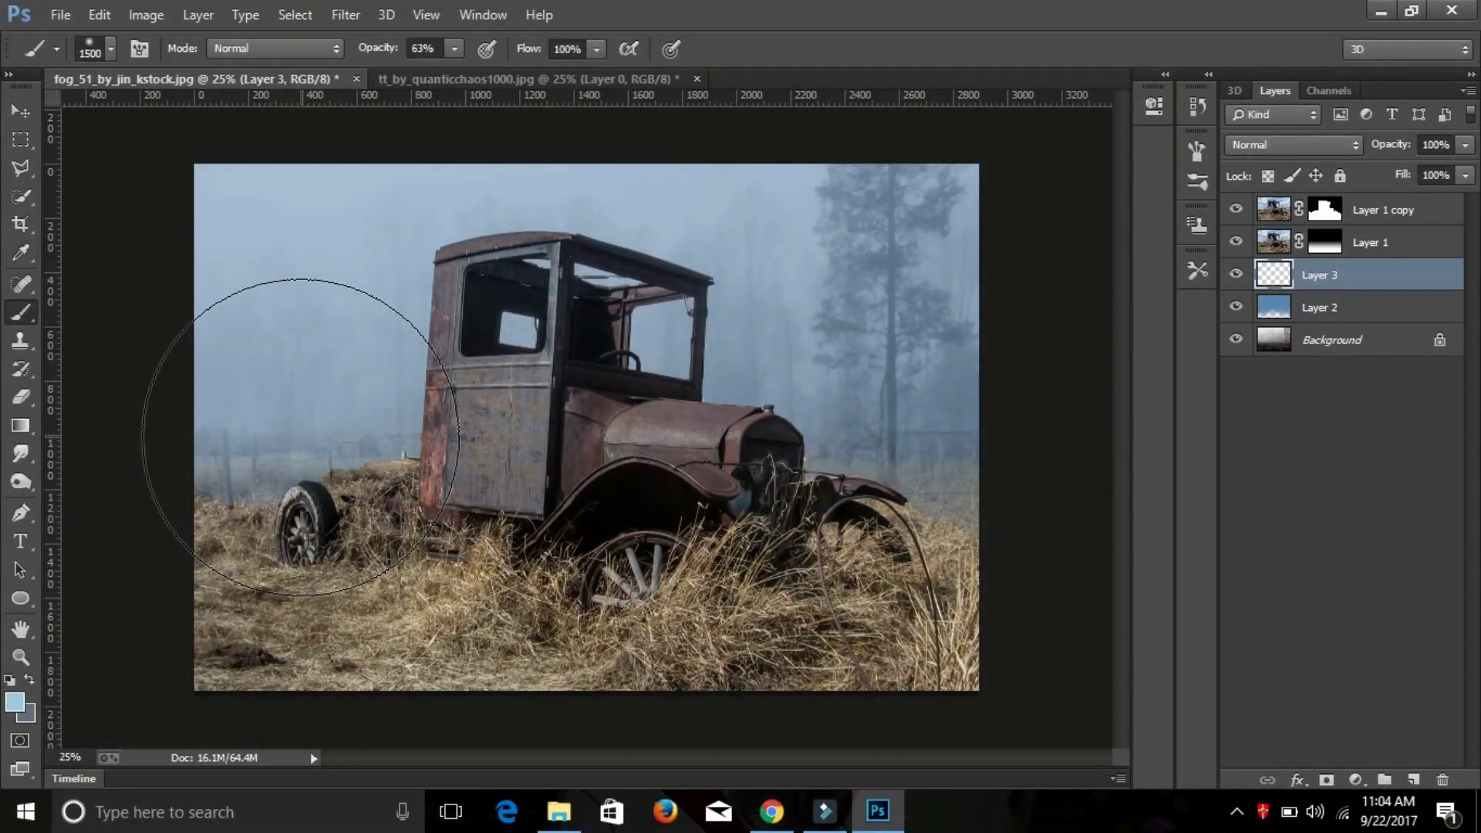
mouse_move(299, 432)
mouse_down()
mouse_move(159, 264)
mouse_move(507, 565)
mouse_up()
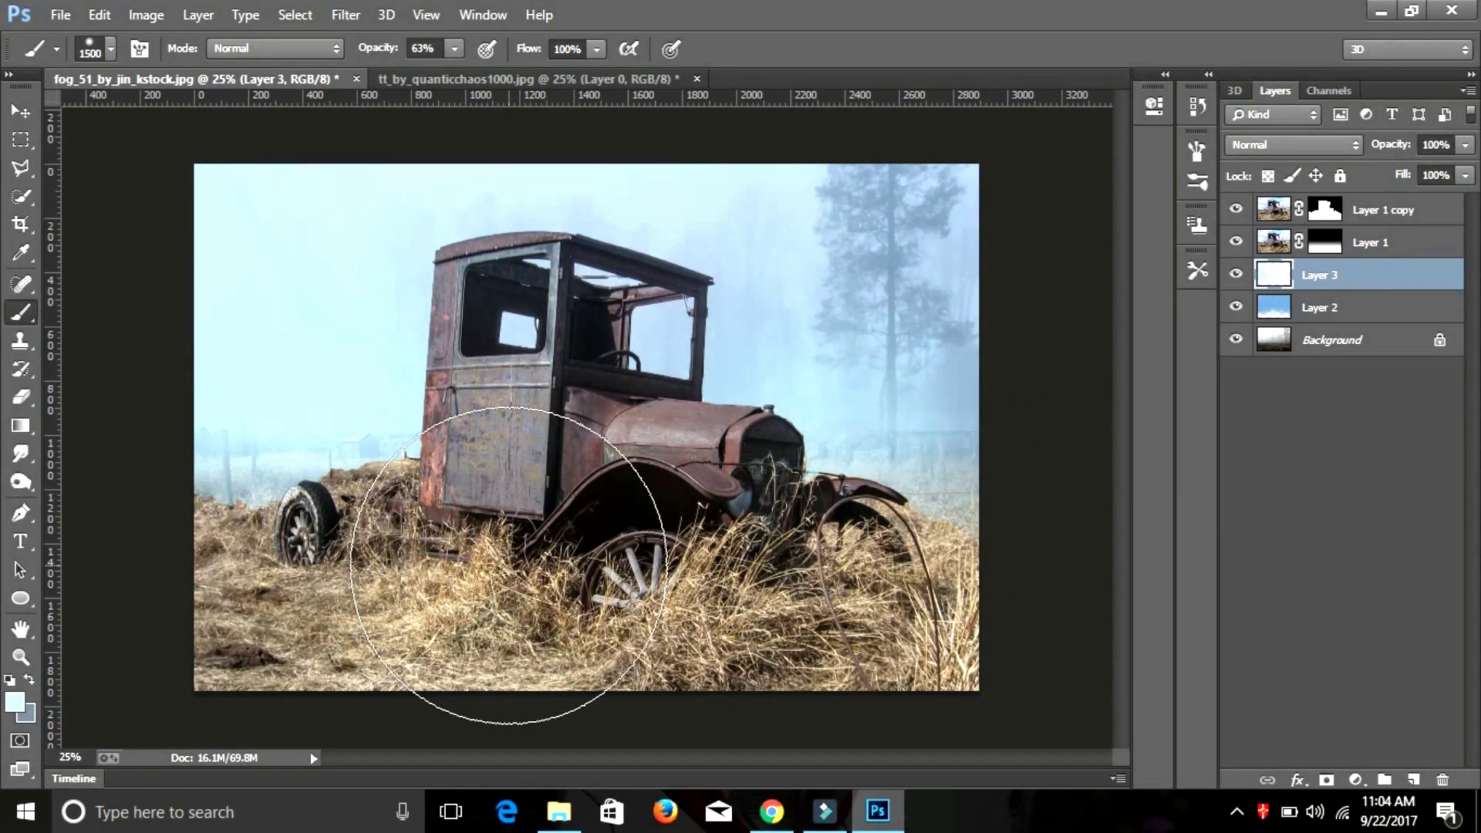
key(ctrl+z)
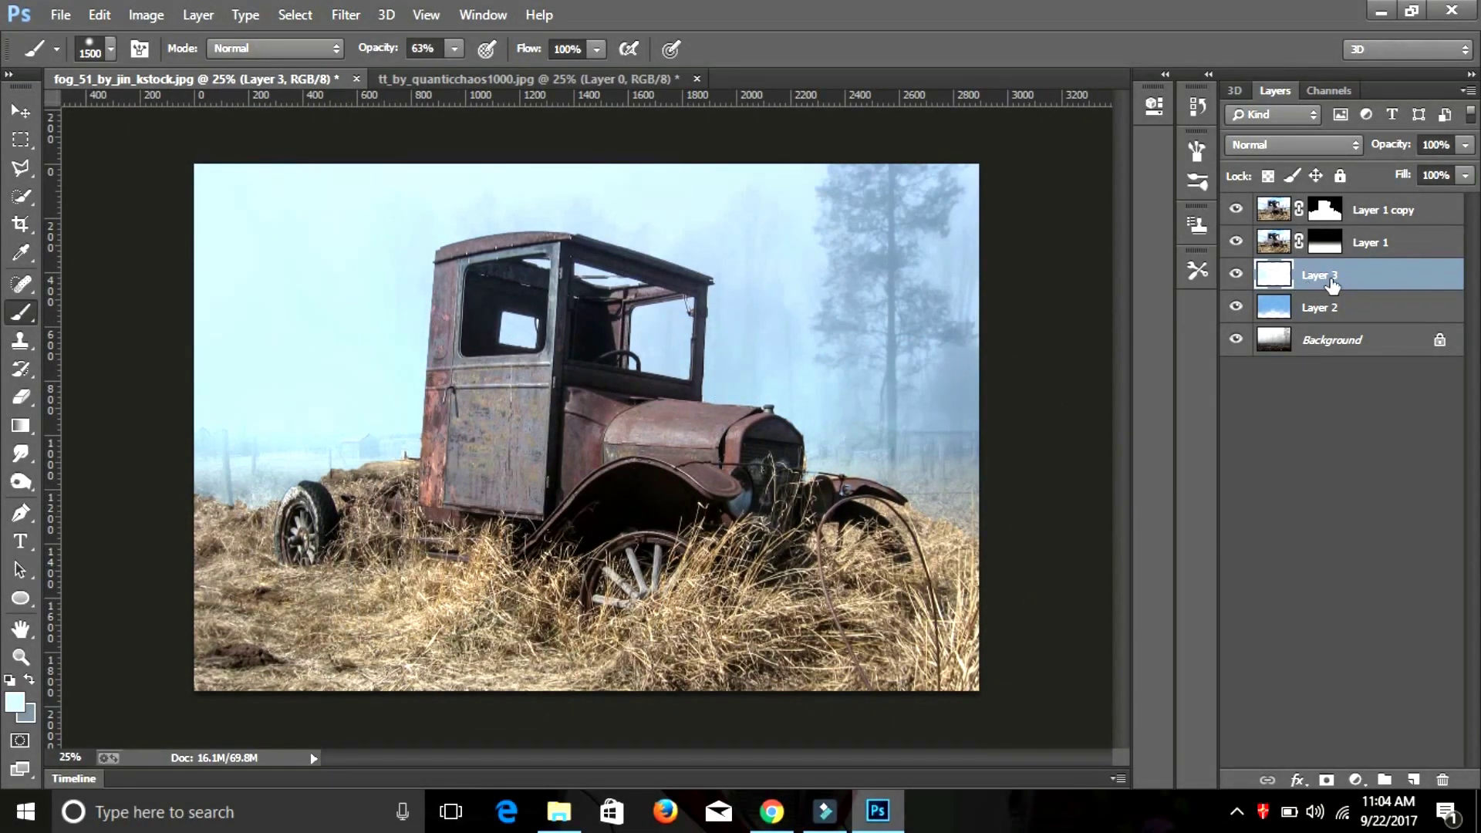
click(1370, 244)
Merge Layer 1 and Layer 1 copy into a single truck layer
shift+click(1370, 218)
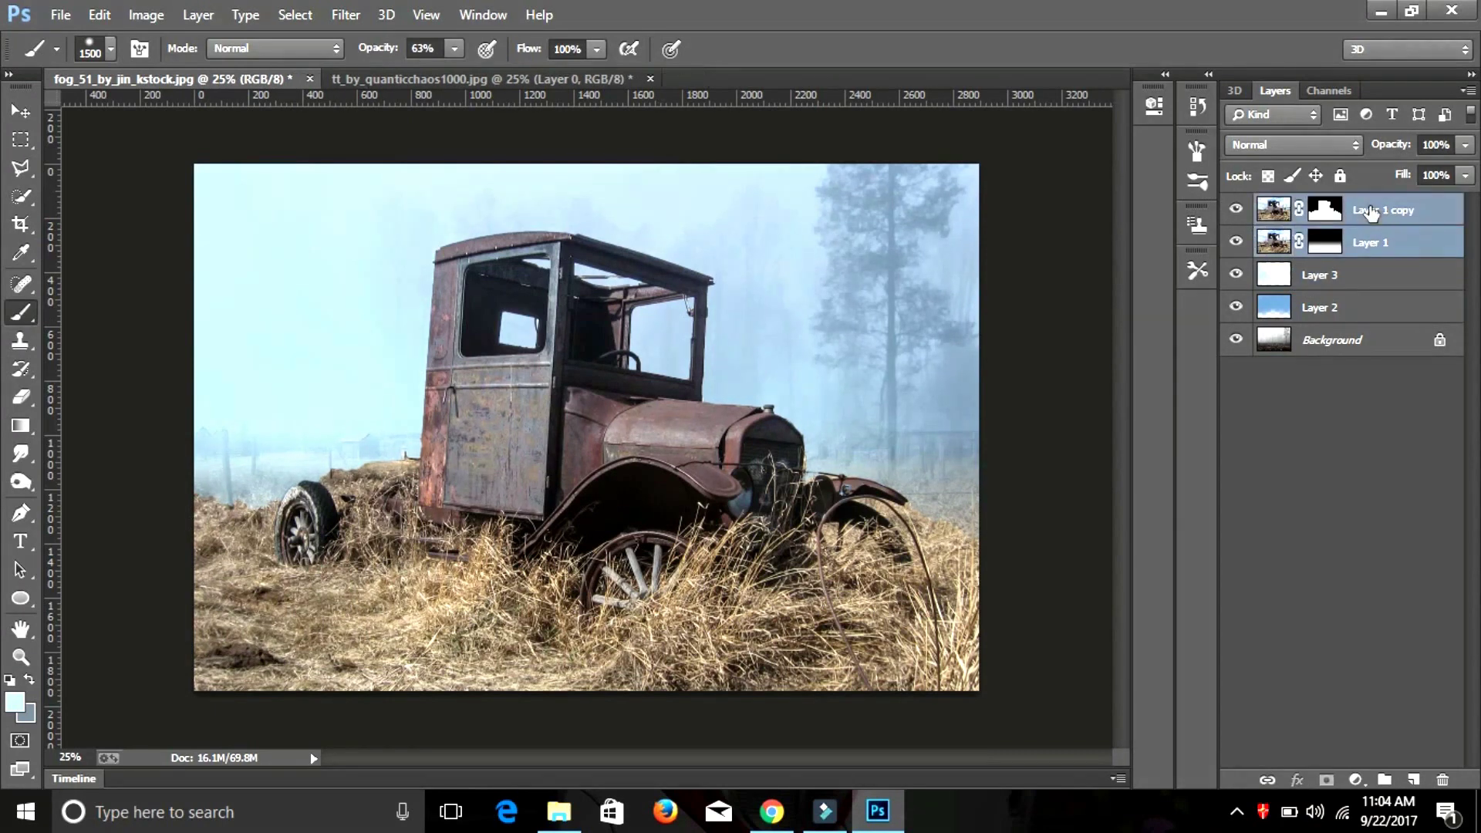
click(1385, 779)
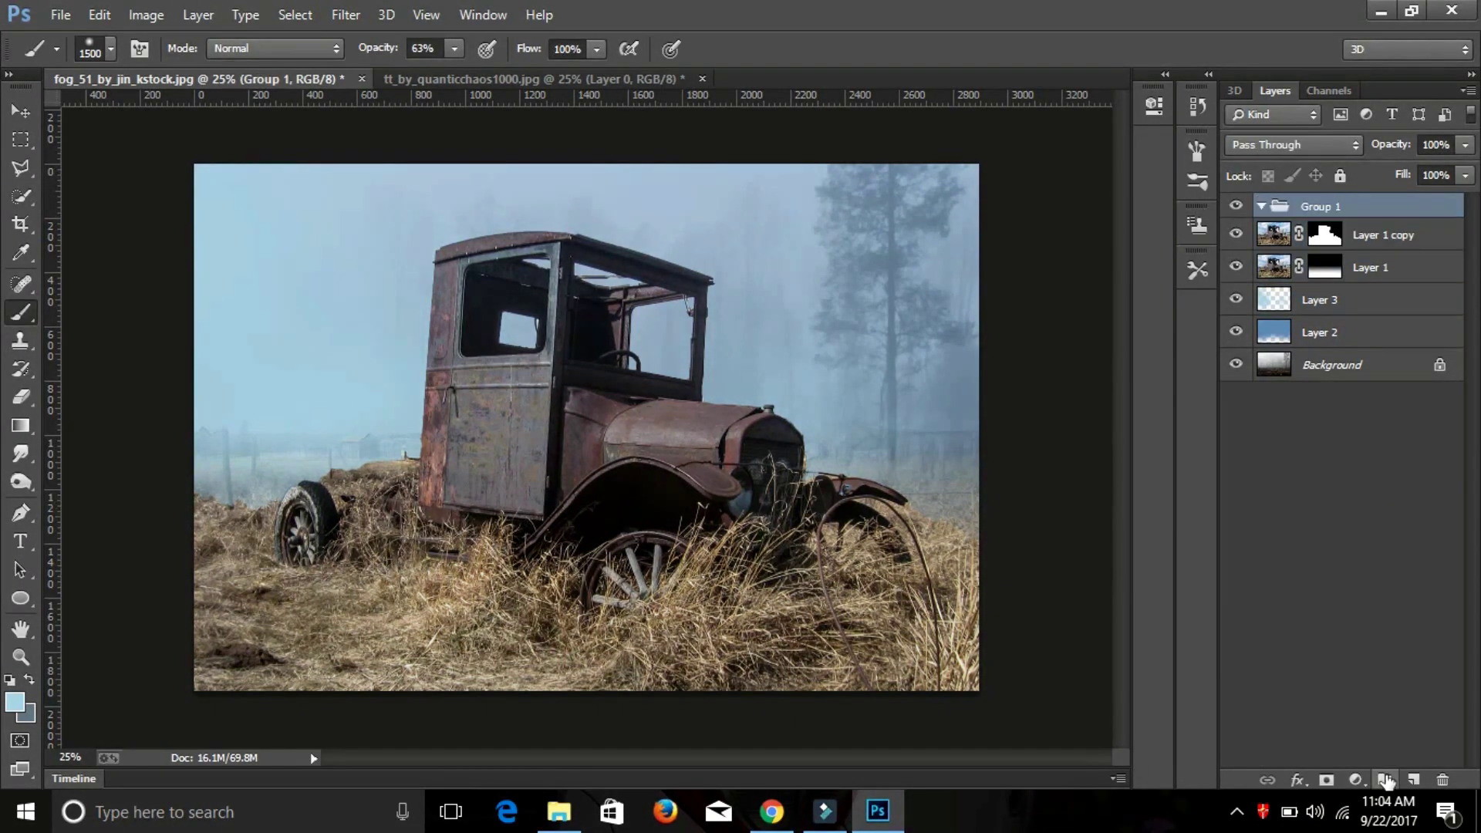
key(ctrl+z)
right_click(1386, 229)
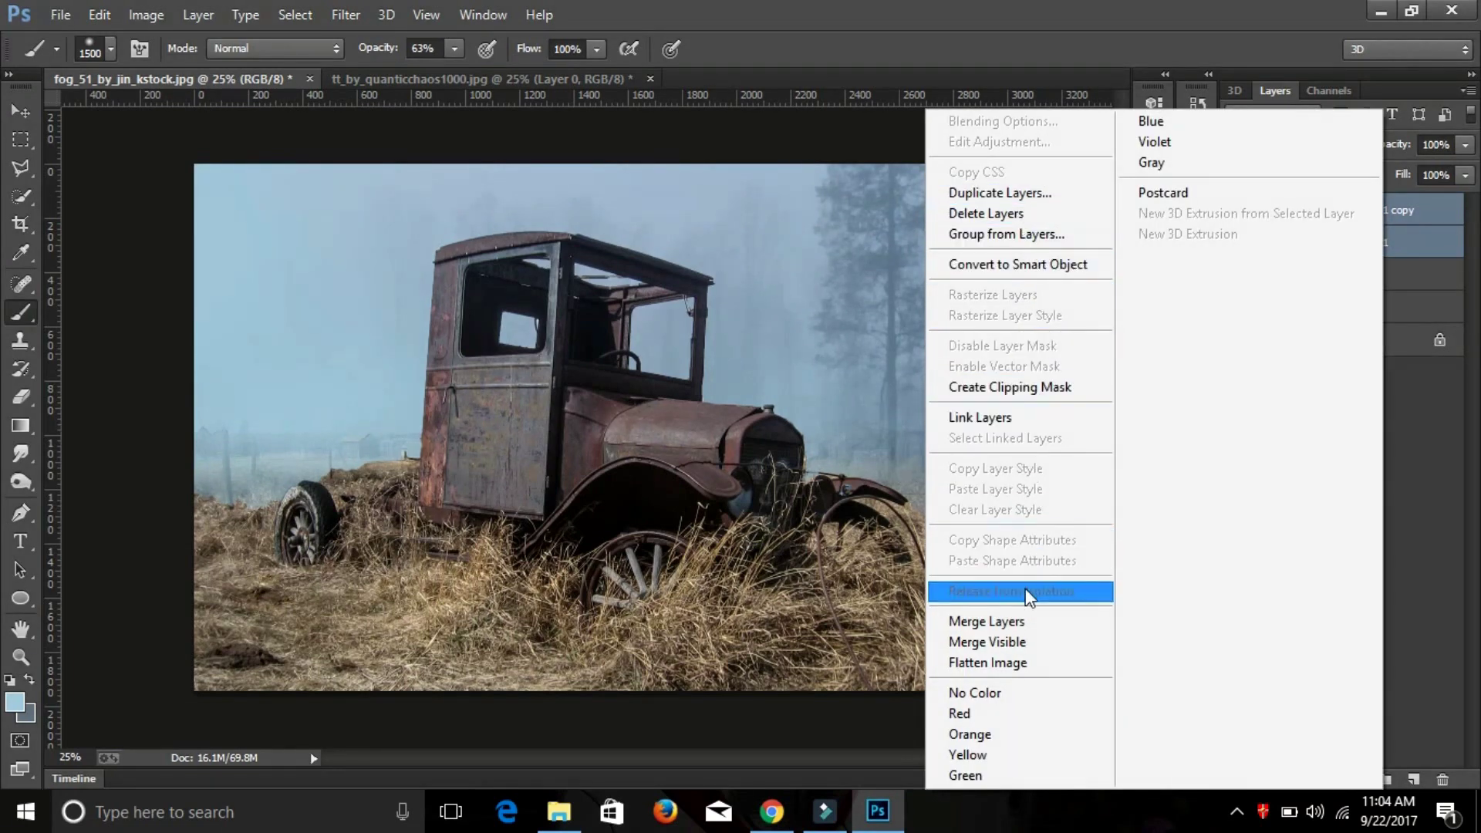
click(1031, 621)
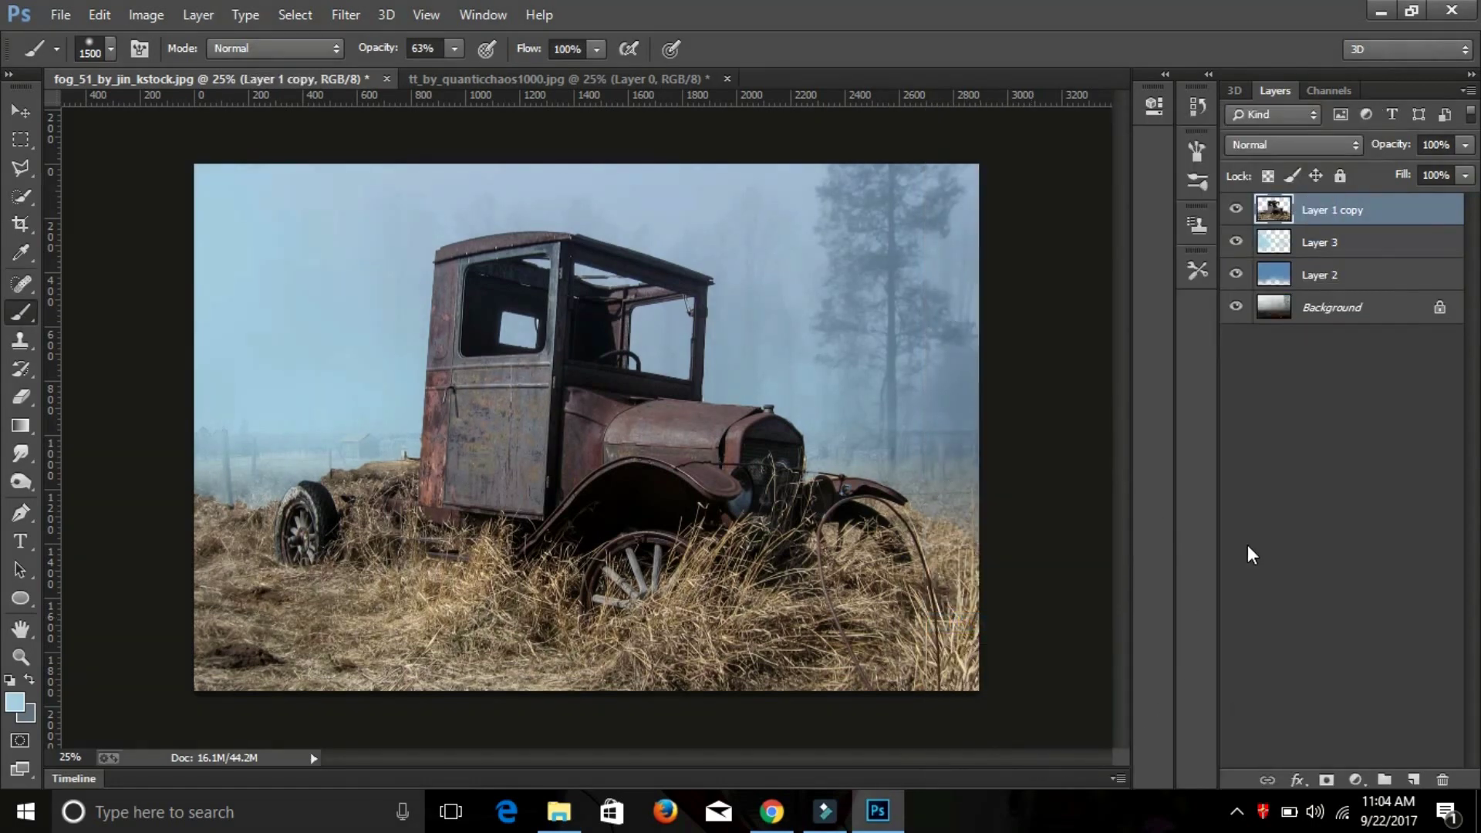
Add a darkening Curves adjustment with a sagging curve, clipped only to Layer 1 copy
click(1356, 779)
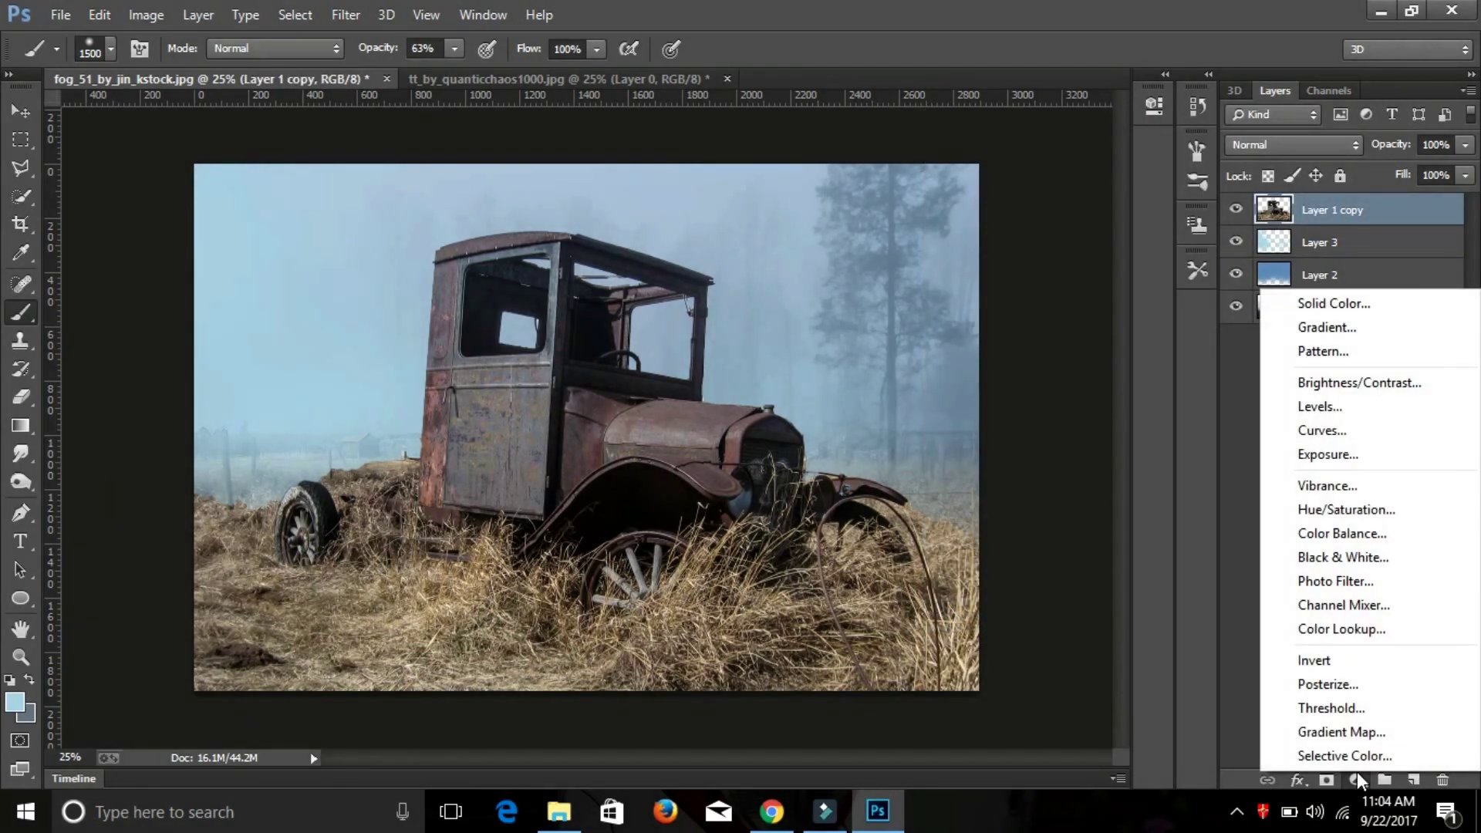
click(1321, 424)
drag(1096, 208, 1096, 262)
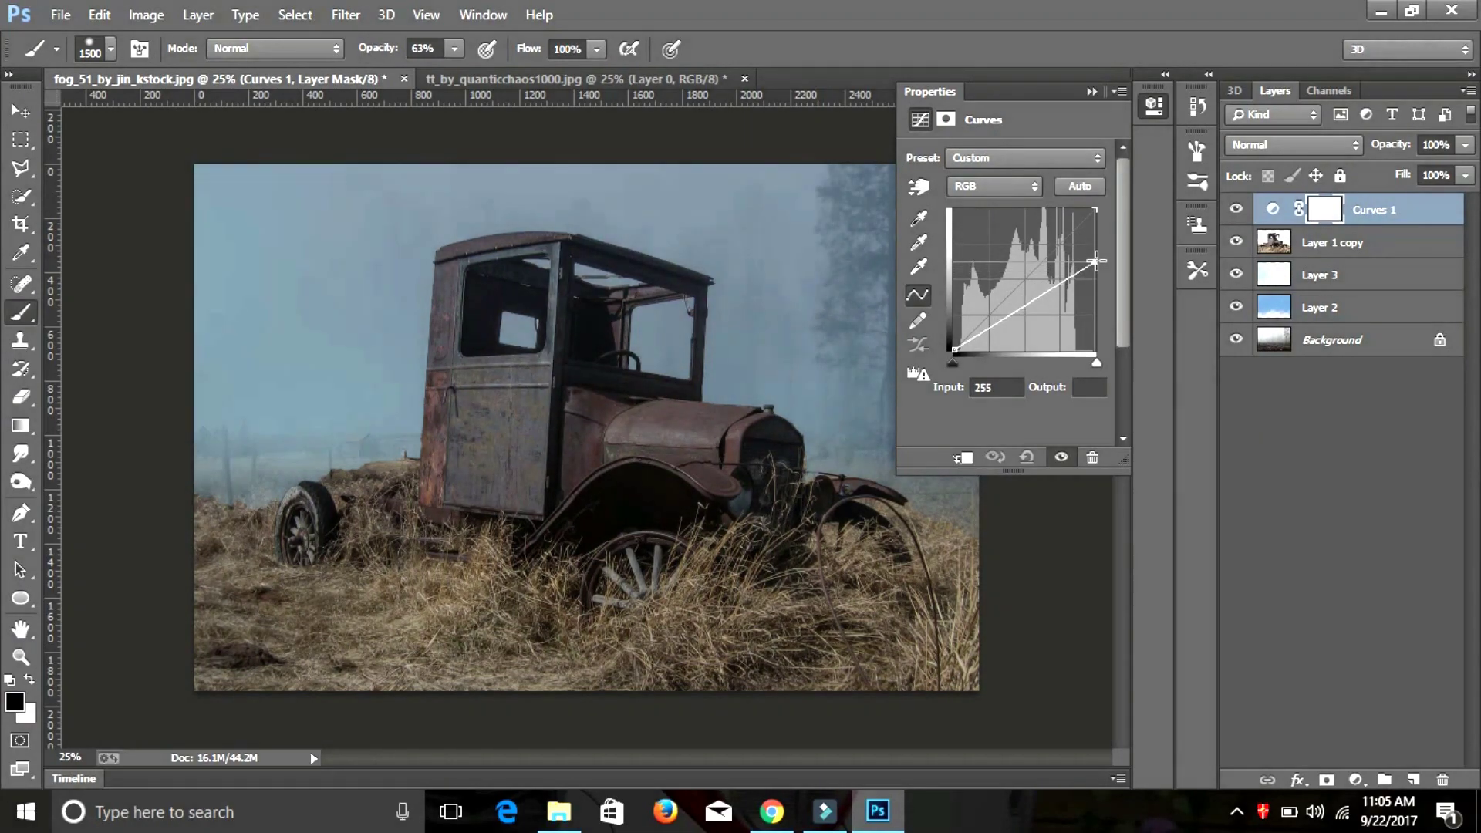
drag(1001, 319, 1008, 327)
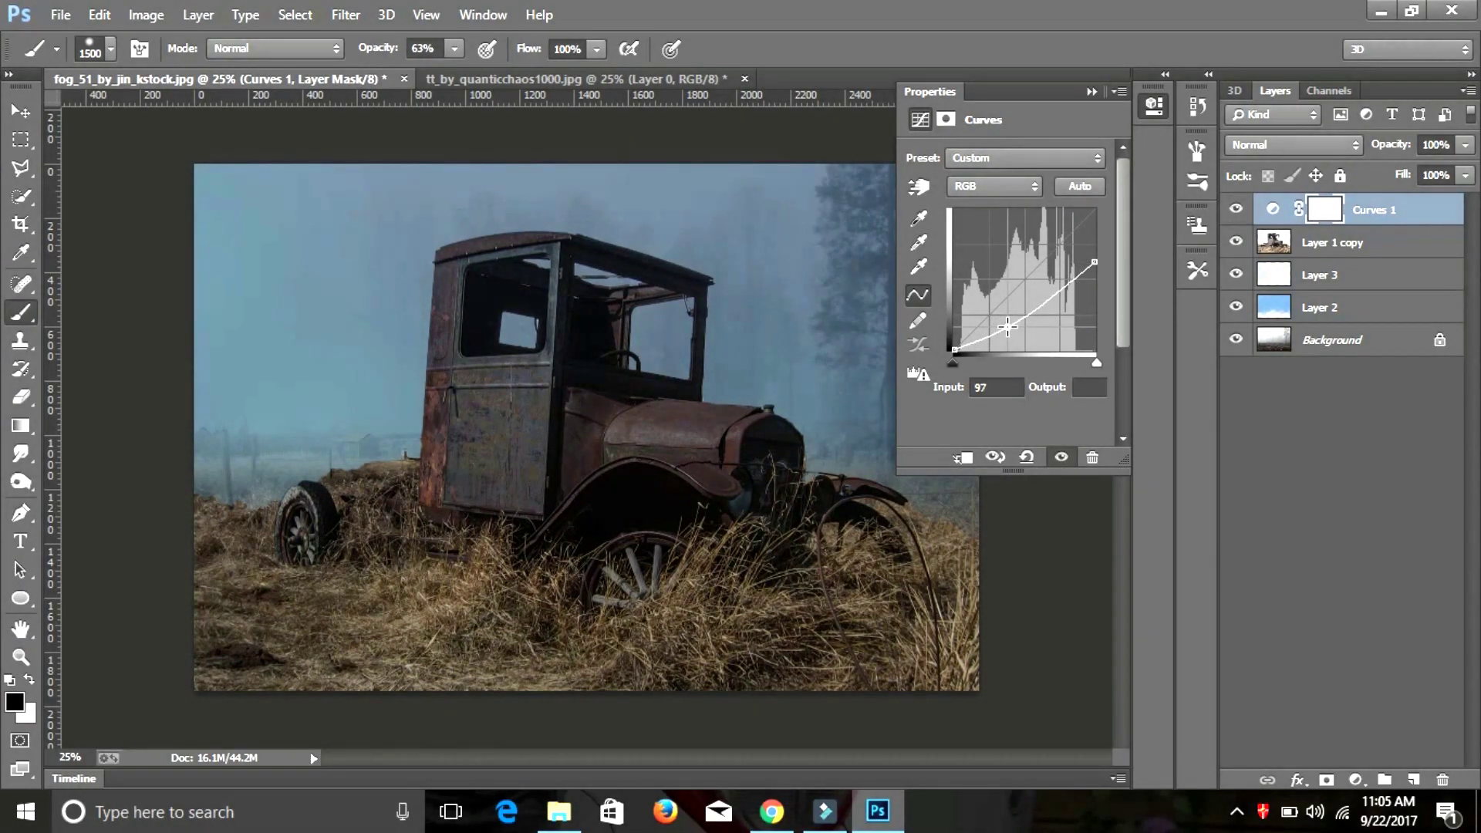
click(1091, 89)
double_click(1319, 210)
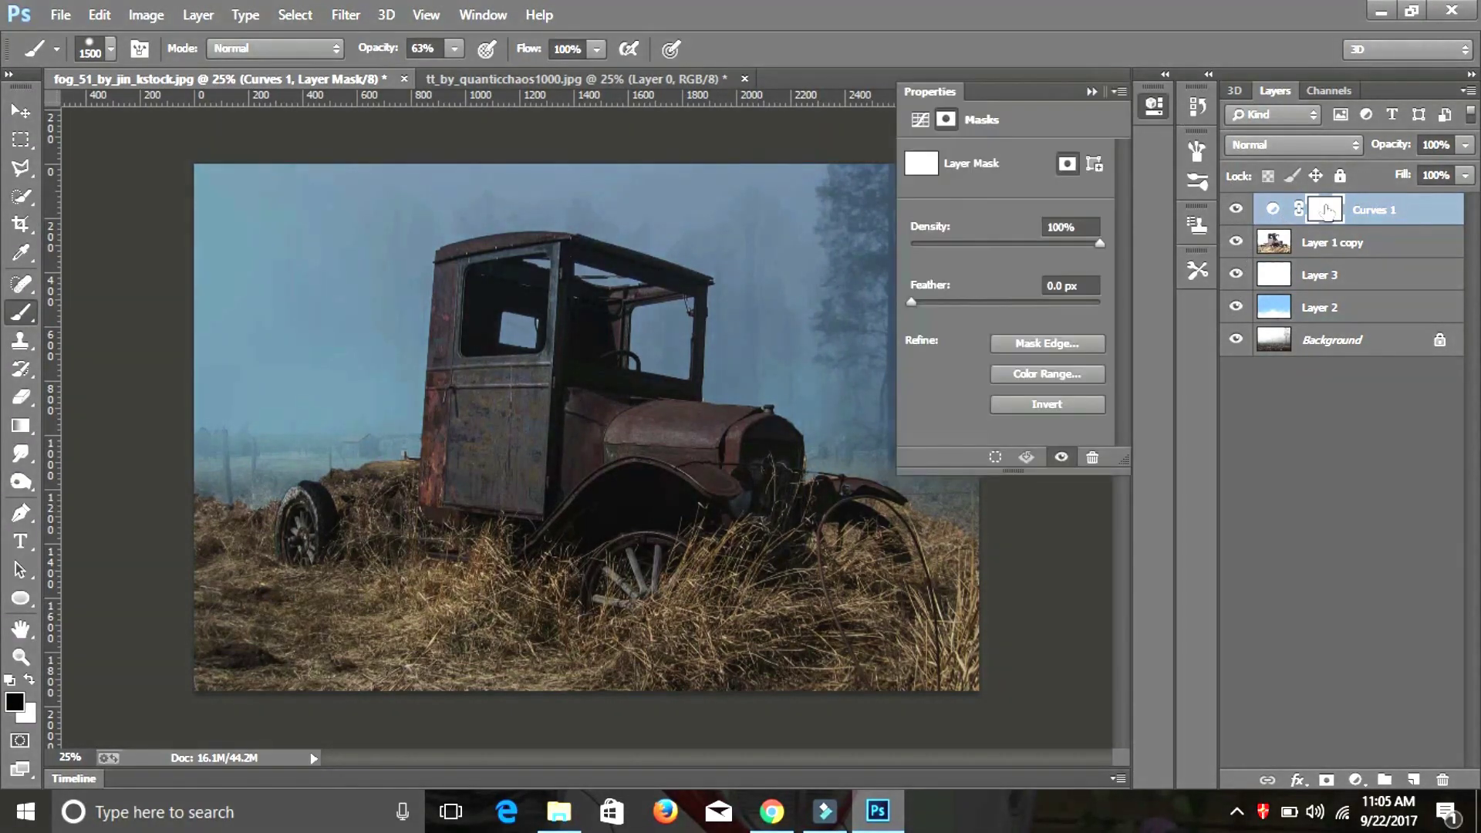
click(1277, 215)
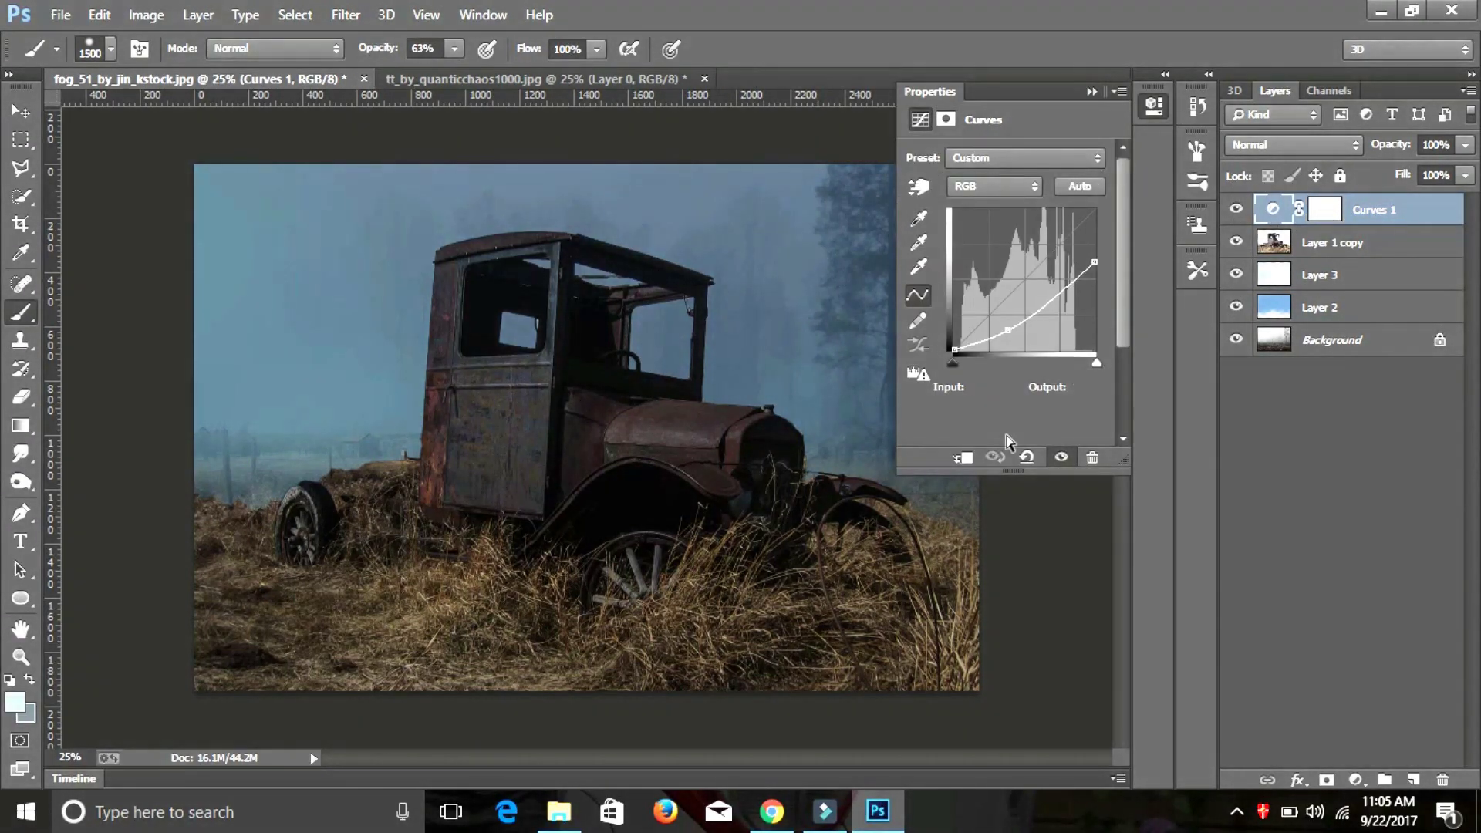
click(963, 458)
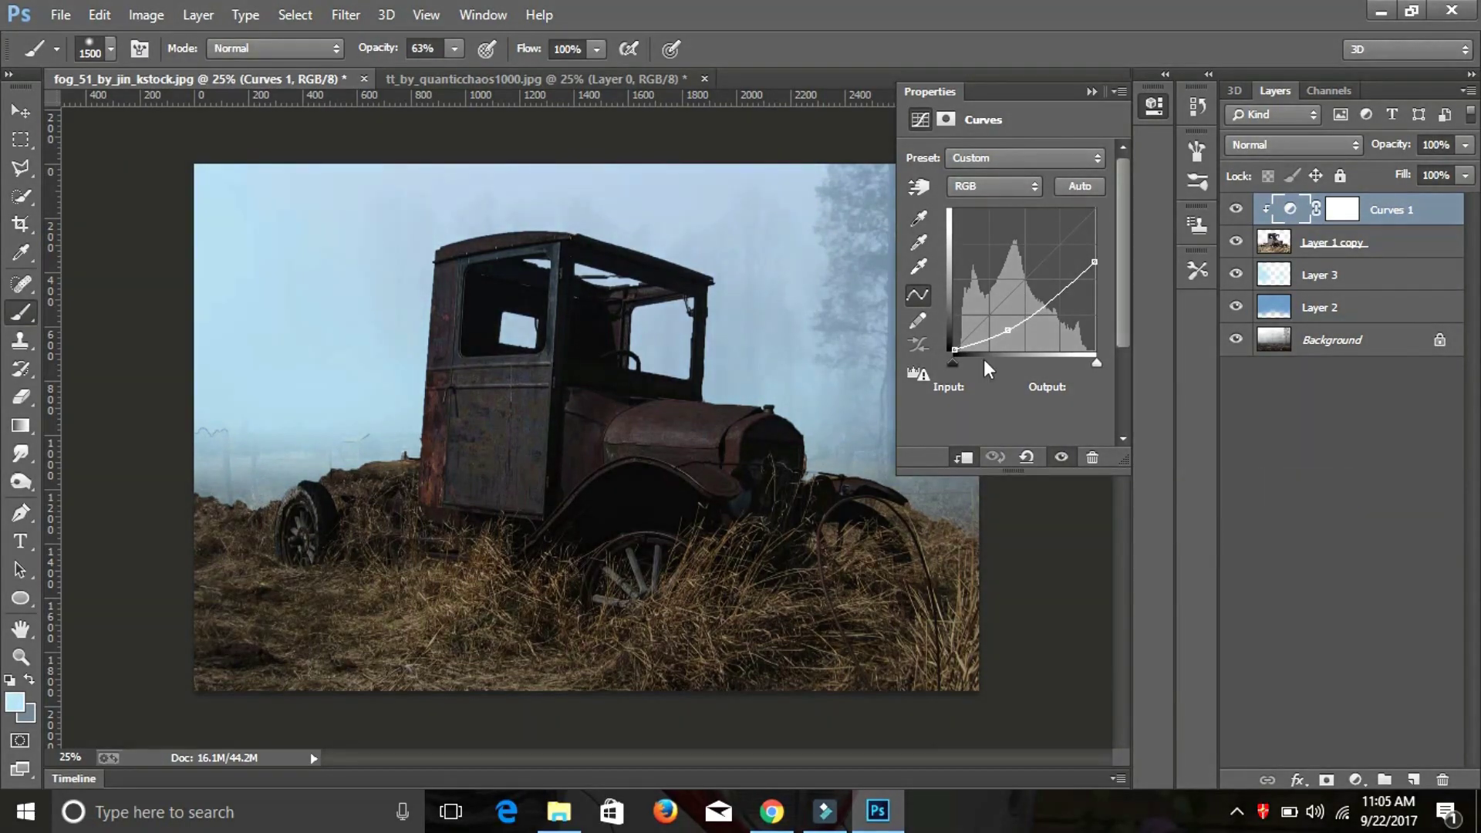
click(1091, 91)
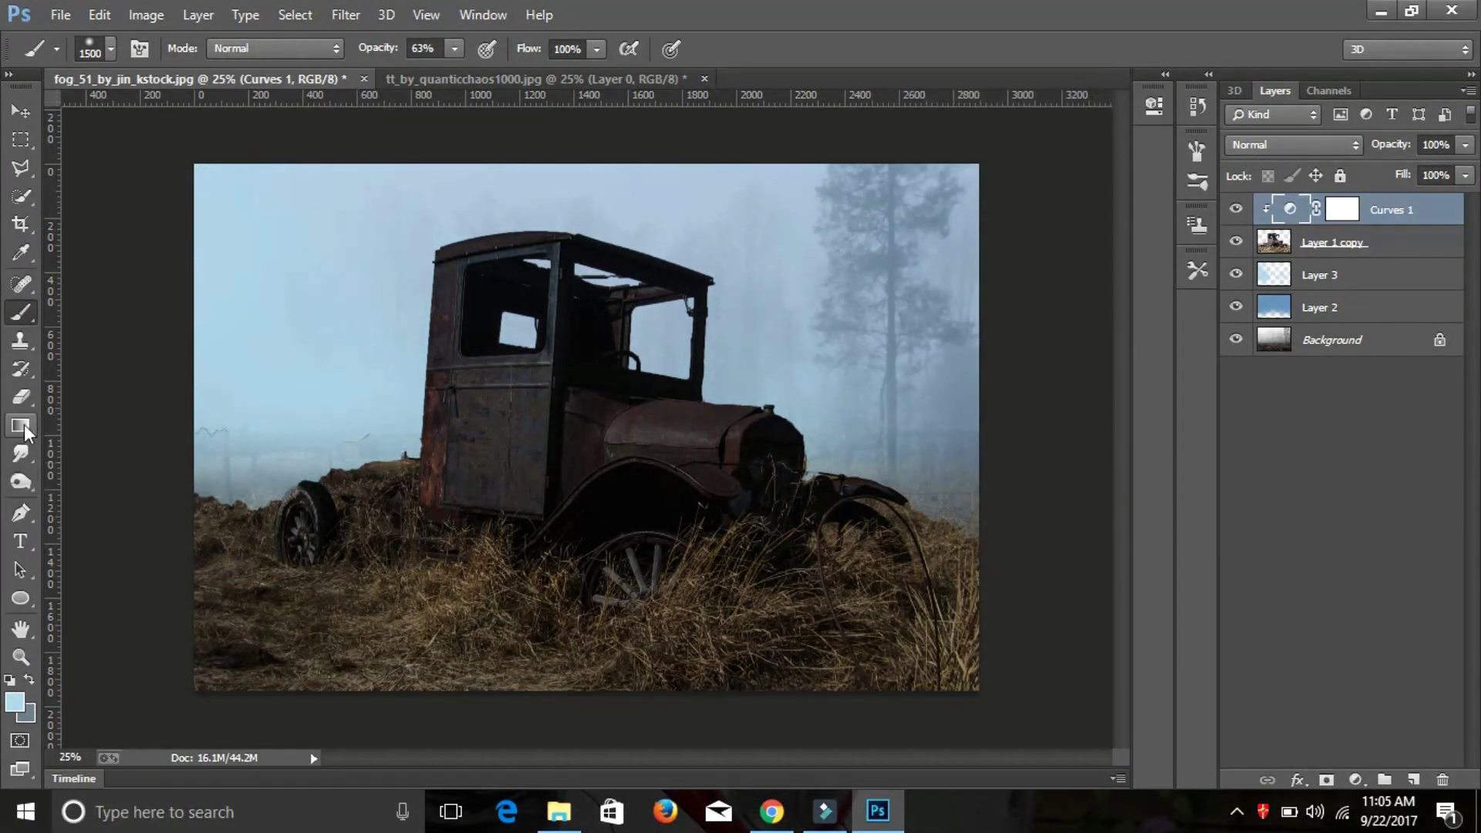
click(16, 704)
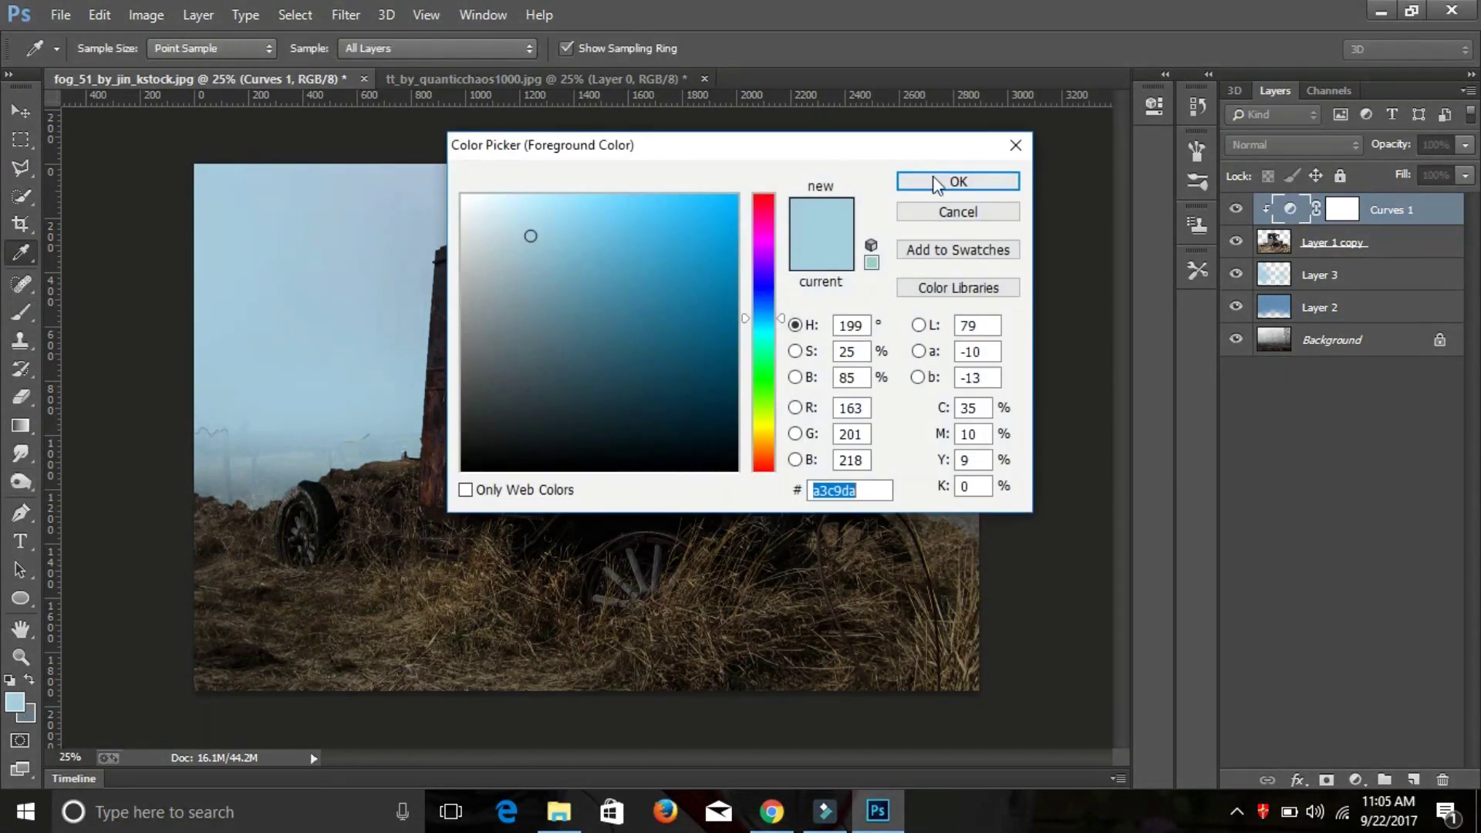
Paint black on the Curves 1 mask over wheels, truck body and grass, partly at 38% opacity
click(936, 184)
click(1349, 214)
key(d)
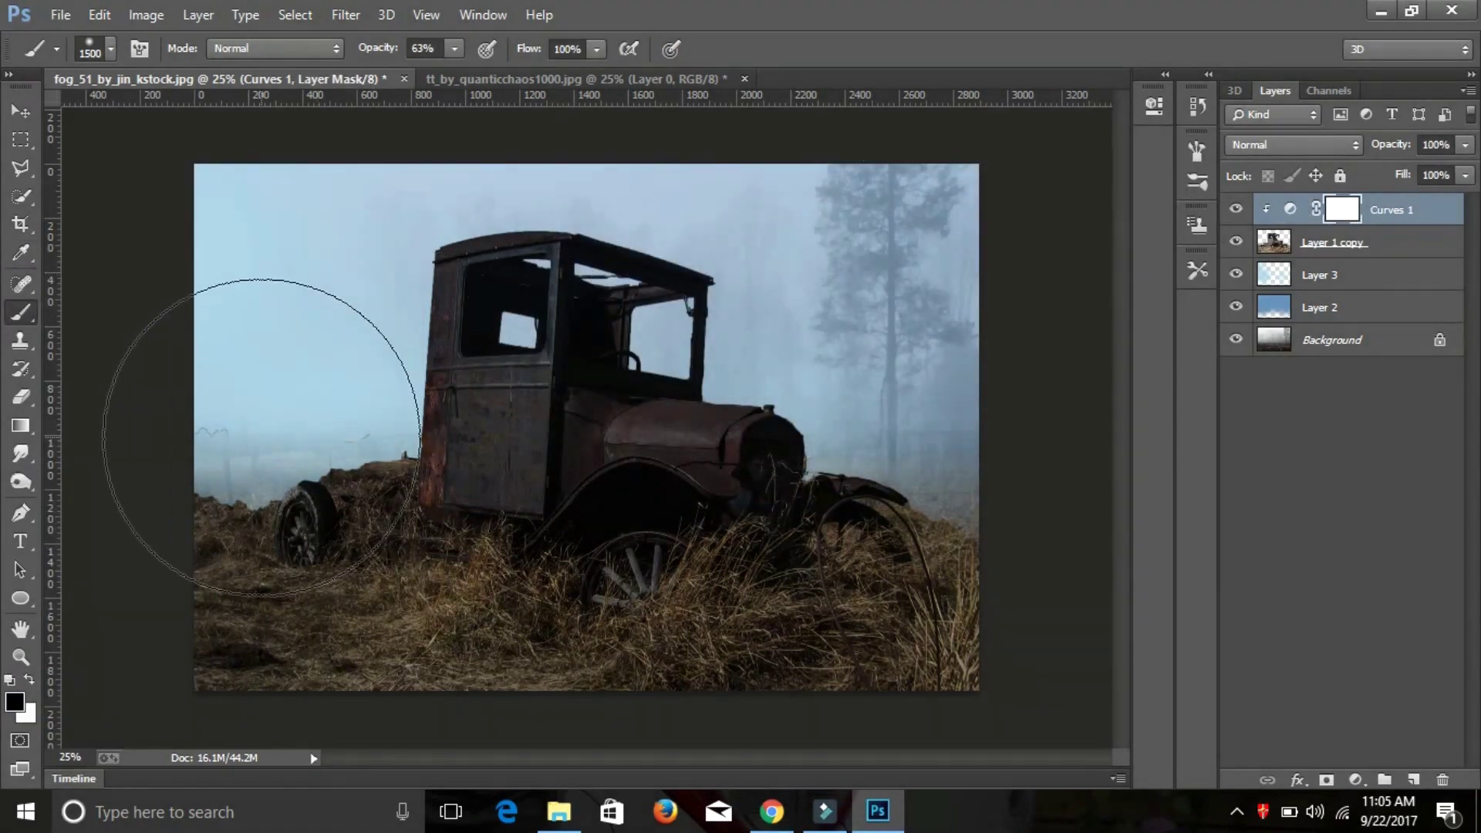
drag(257, 432, 266, 436)
mouse_move(379, 419)
mouse_down()
mouse_move(496, 430)
mouse_move(556, 479)
mouse_up()
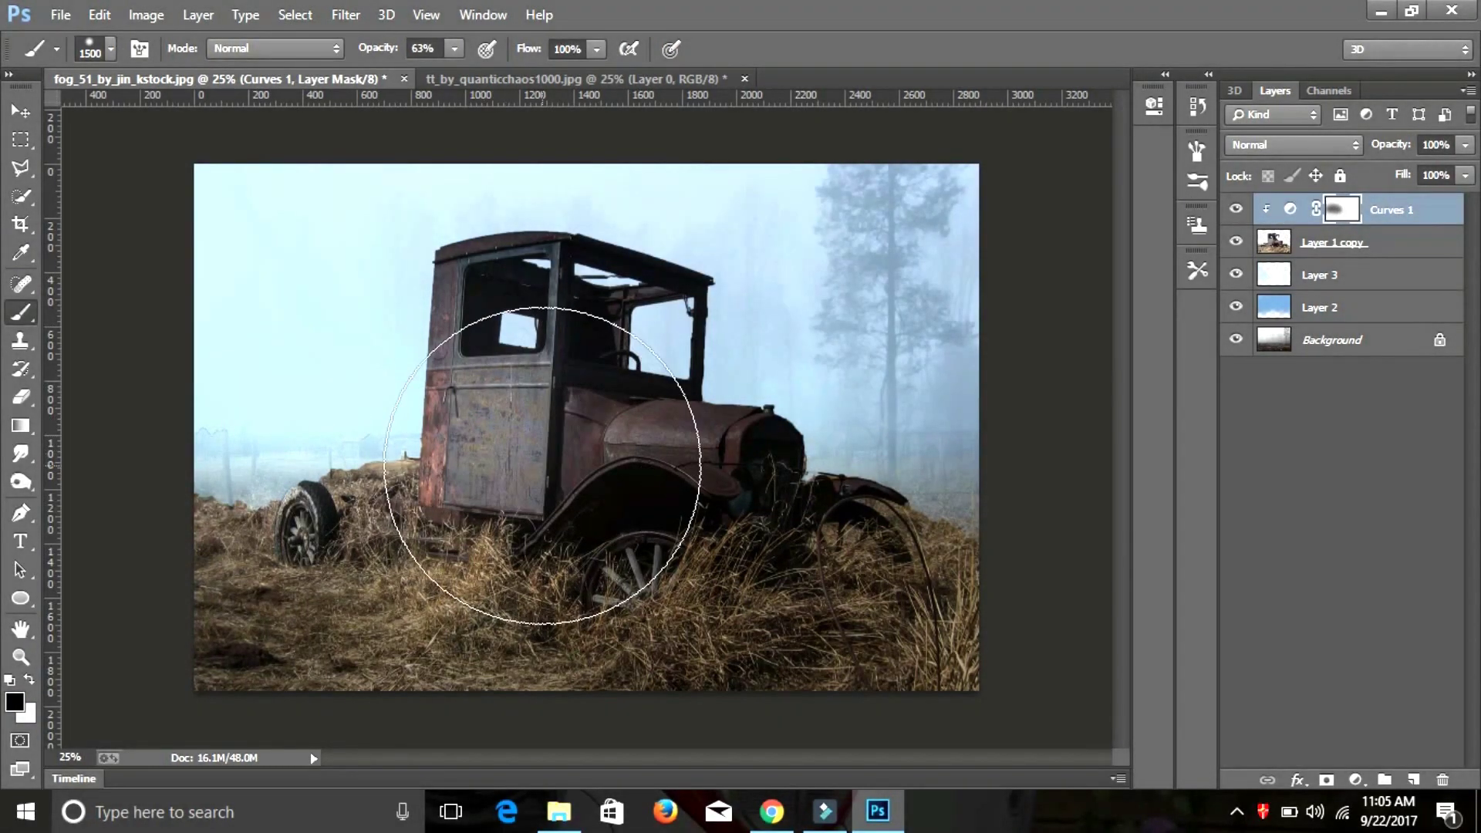
mouse_move(620, 586)
mouse_down()
mouse_move(655, 603)
mouse_move(620, 587)
mouse_move(603, 552)
mouse_up()
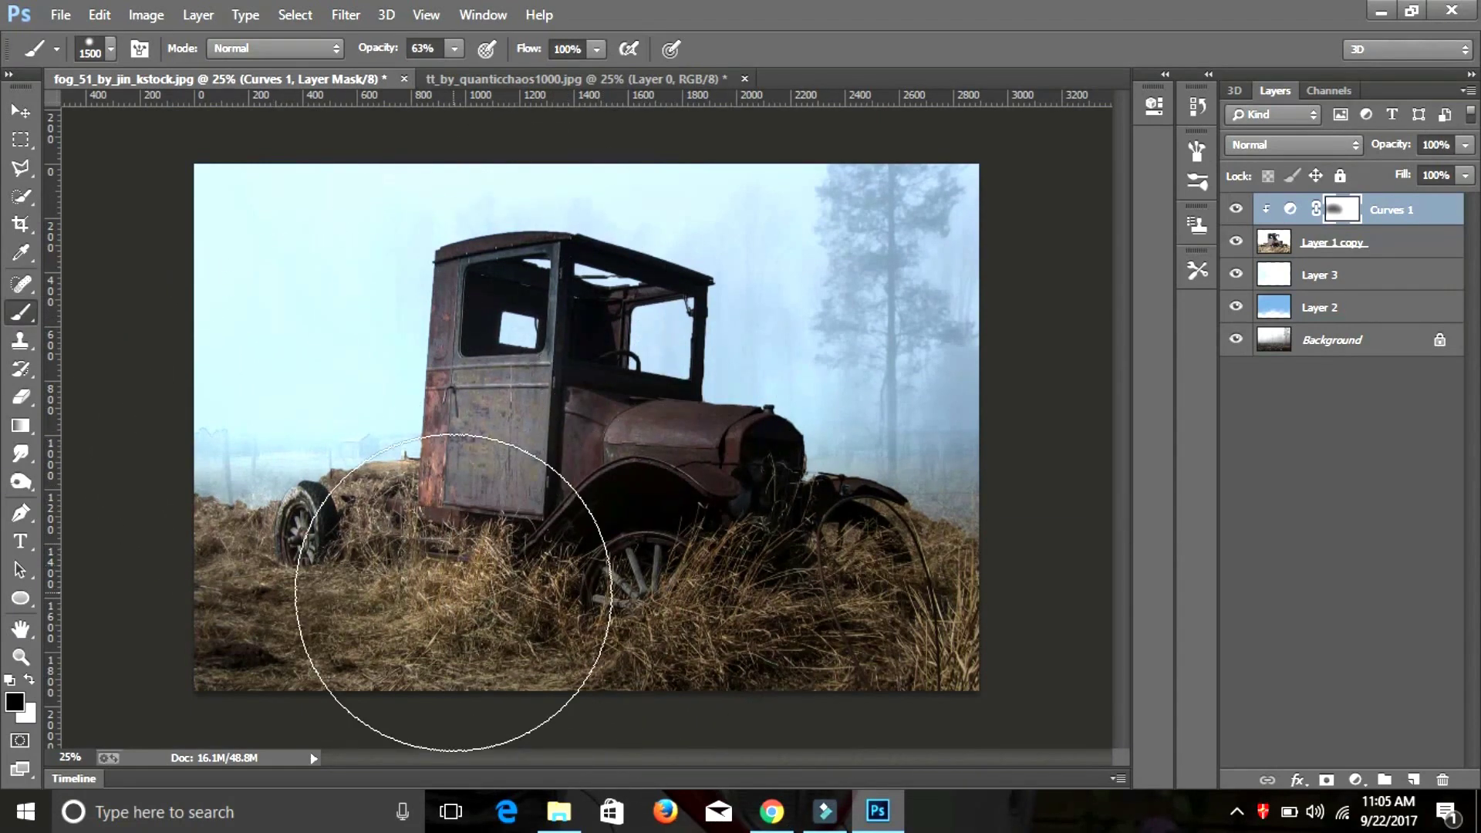
mouse_move(365, 325)
mouse_down()
mouse_move(334, 314)
mouse_move(455, 541)
mouse_up()
drag(370, 48, 340, 56)
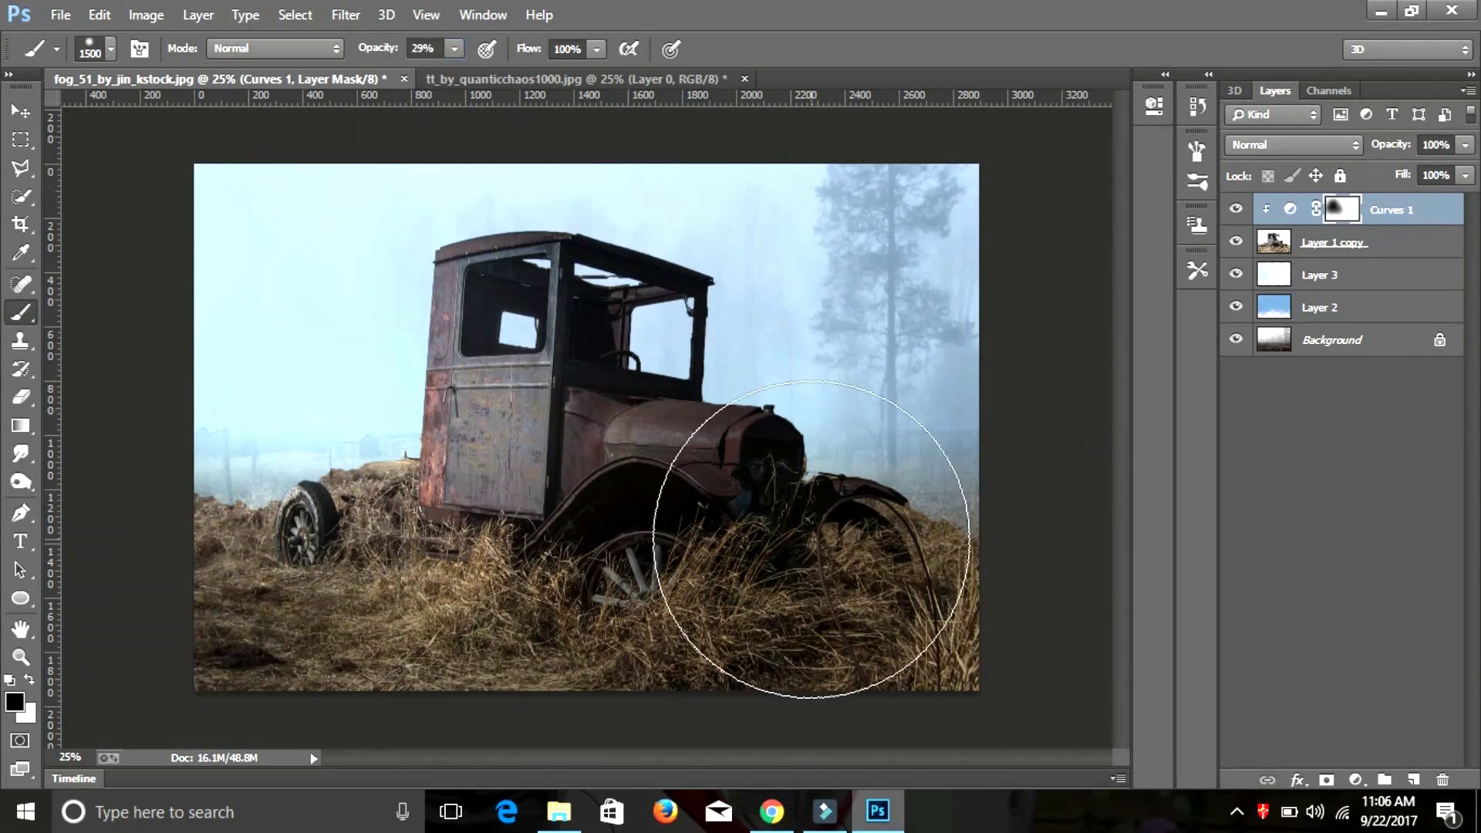
click(915, 553)
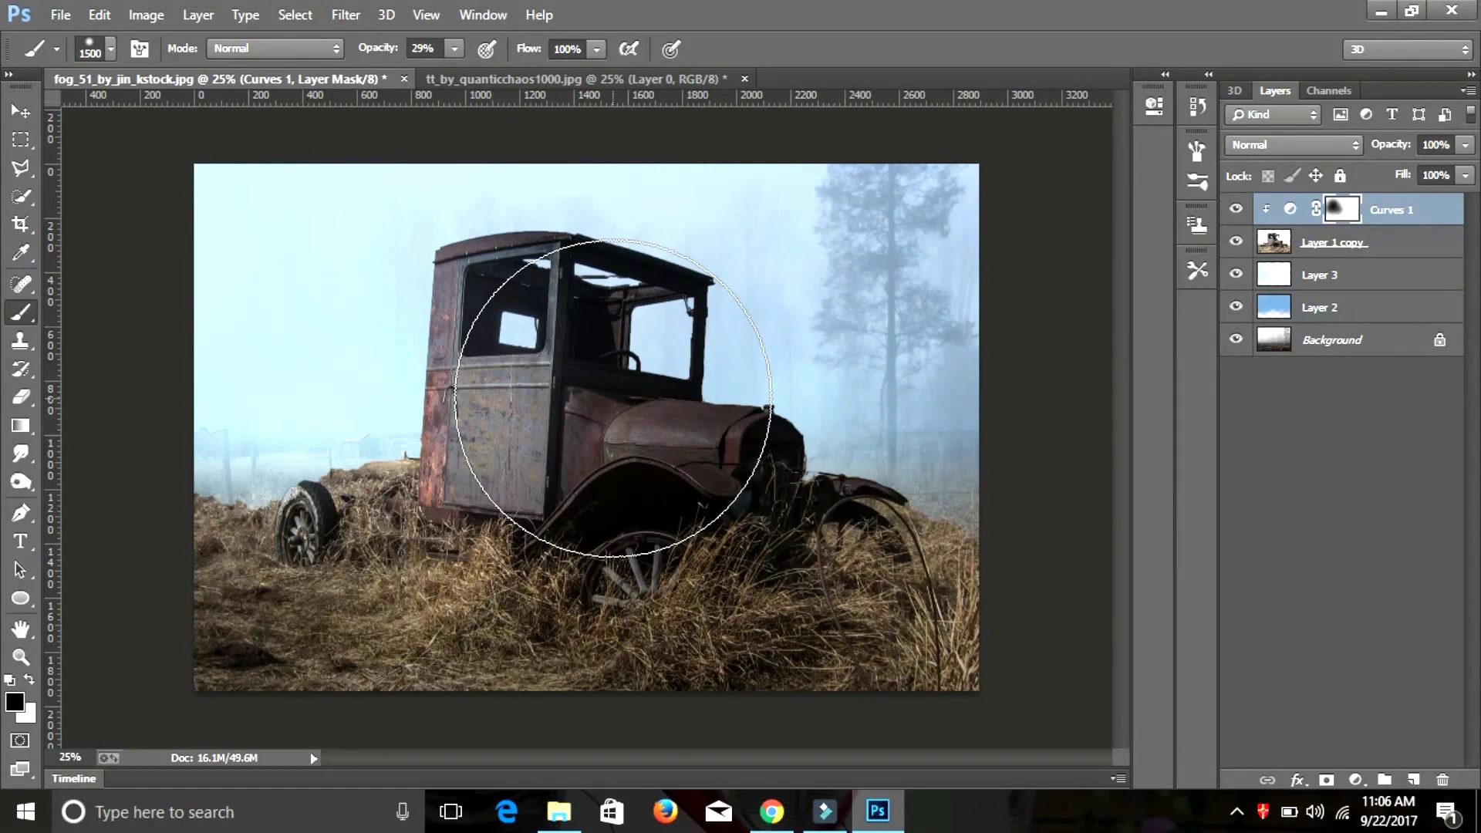
click(1326, 285)
Add a new layer and set the foreground colour to grey-blue hex 68747fb
alt+click(645, 430)
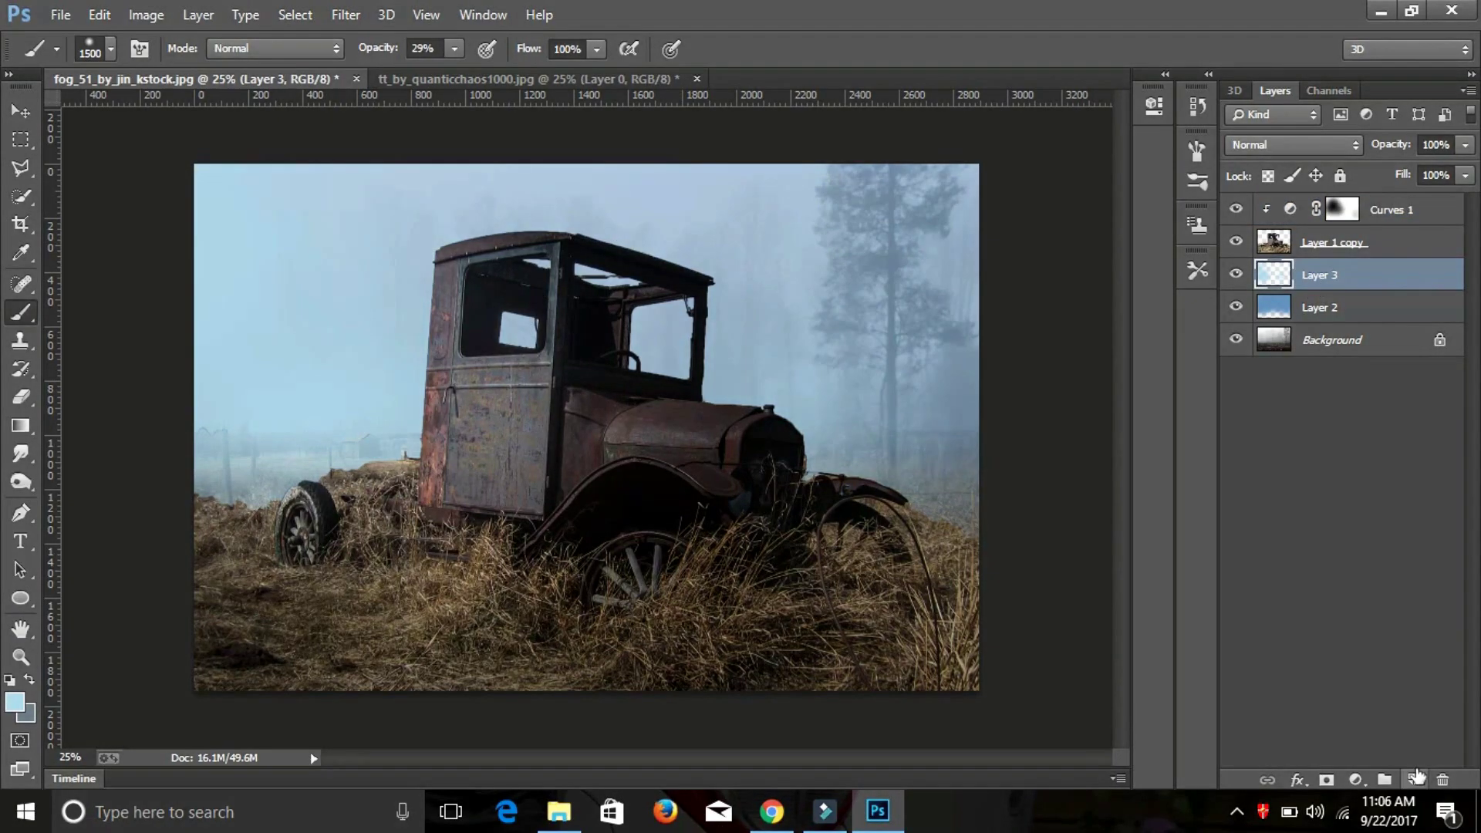
click(1415, 780)
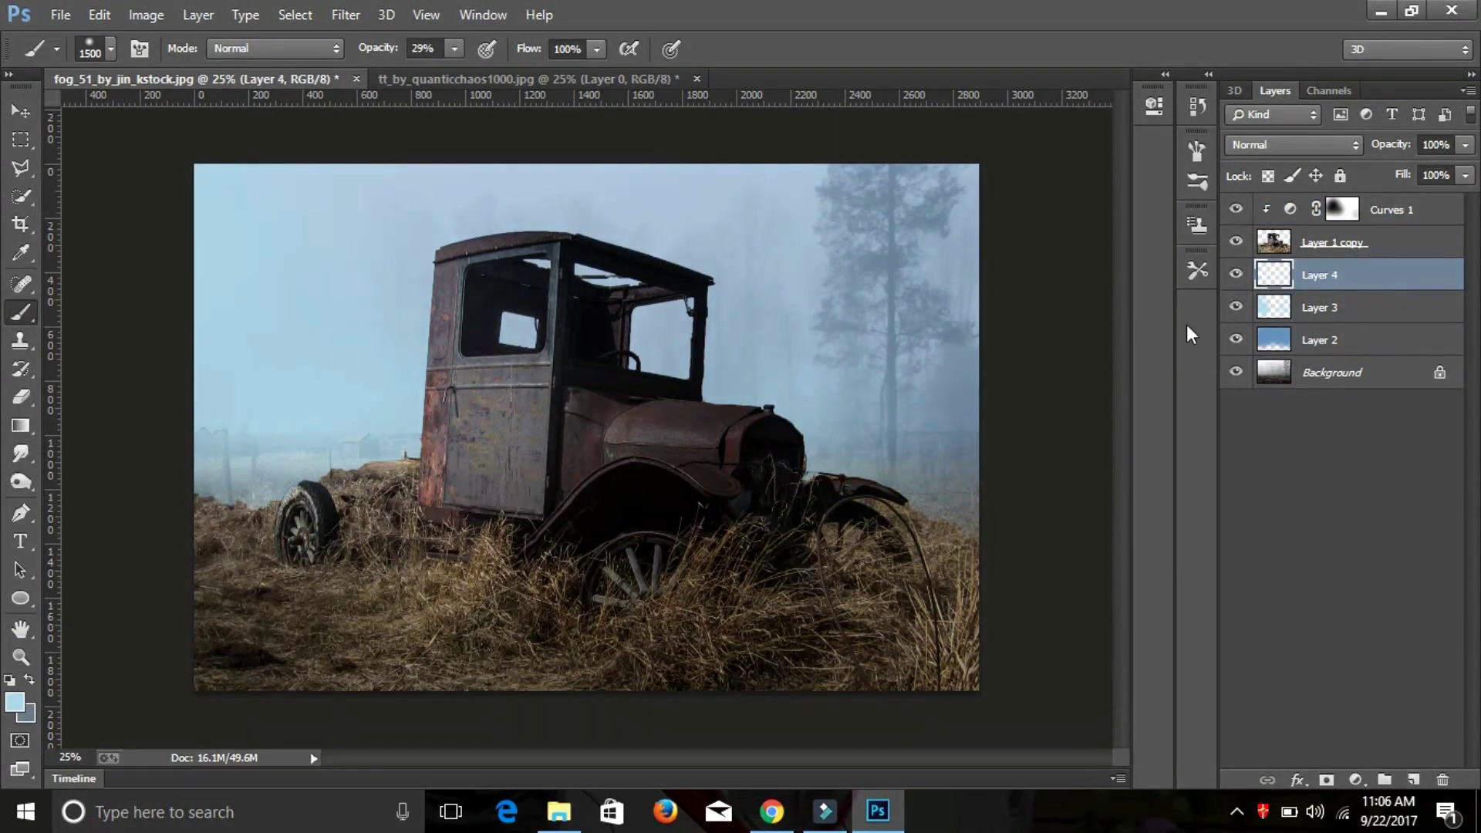
click(14, 700)
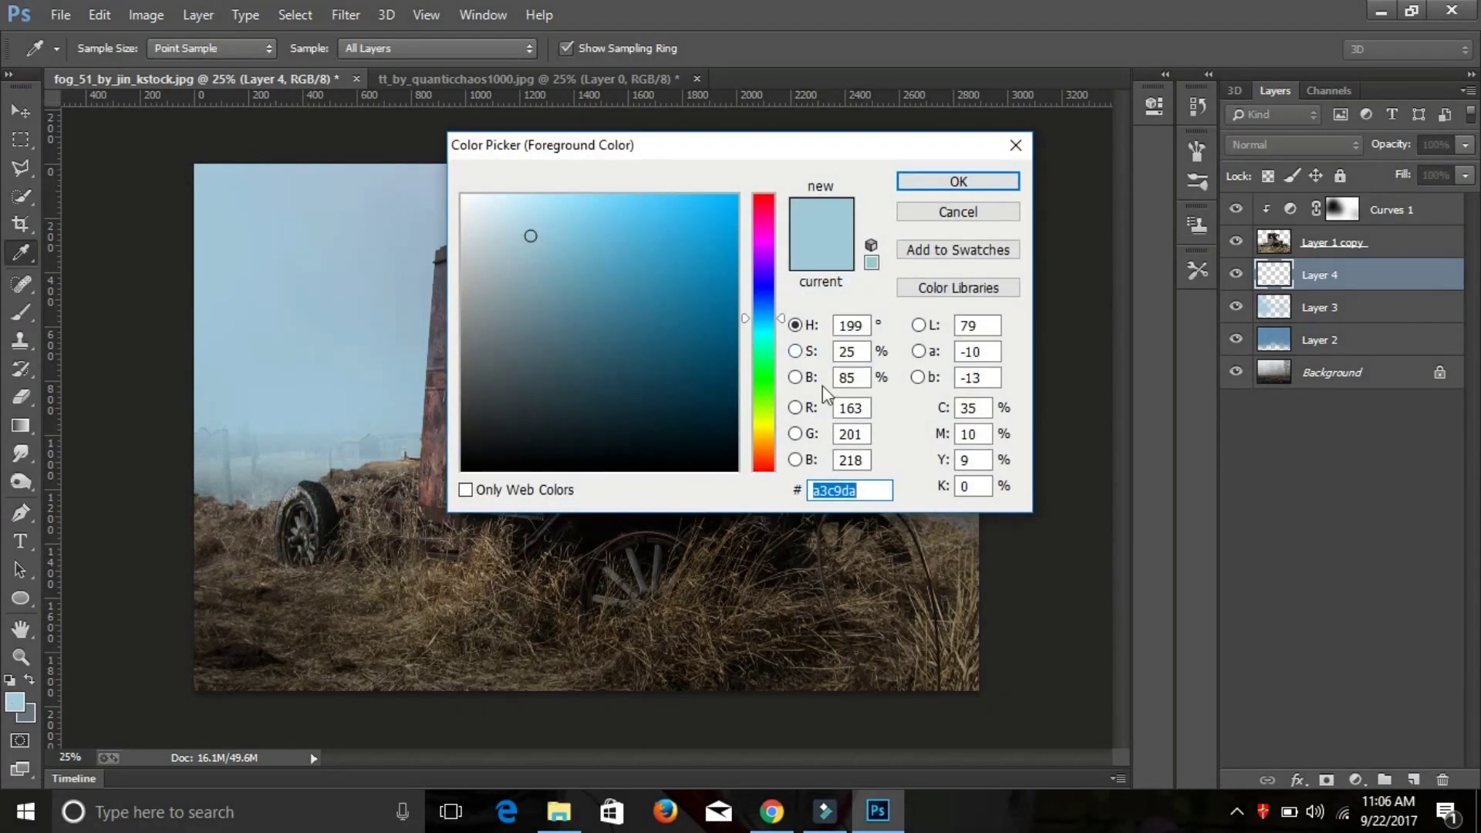
key(BackSpace)
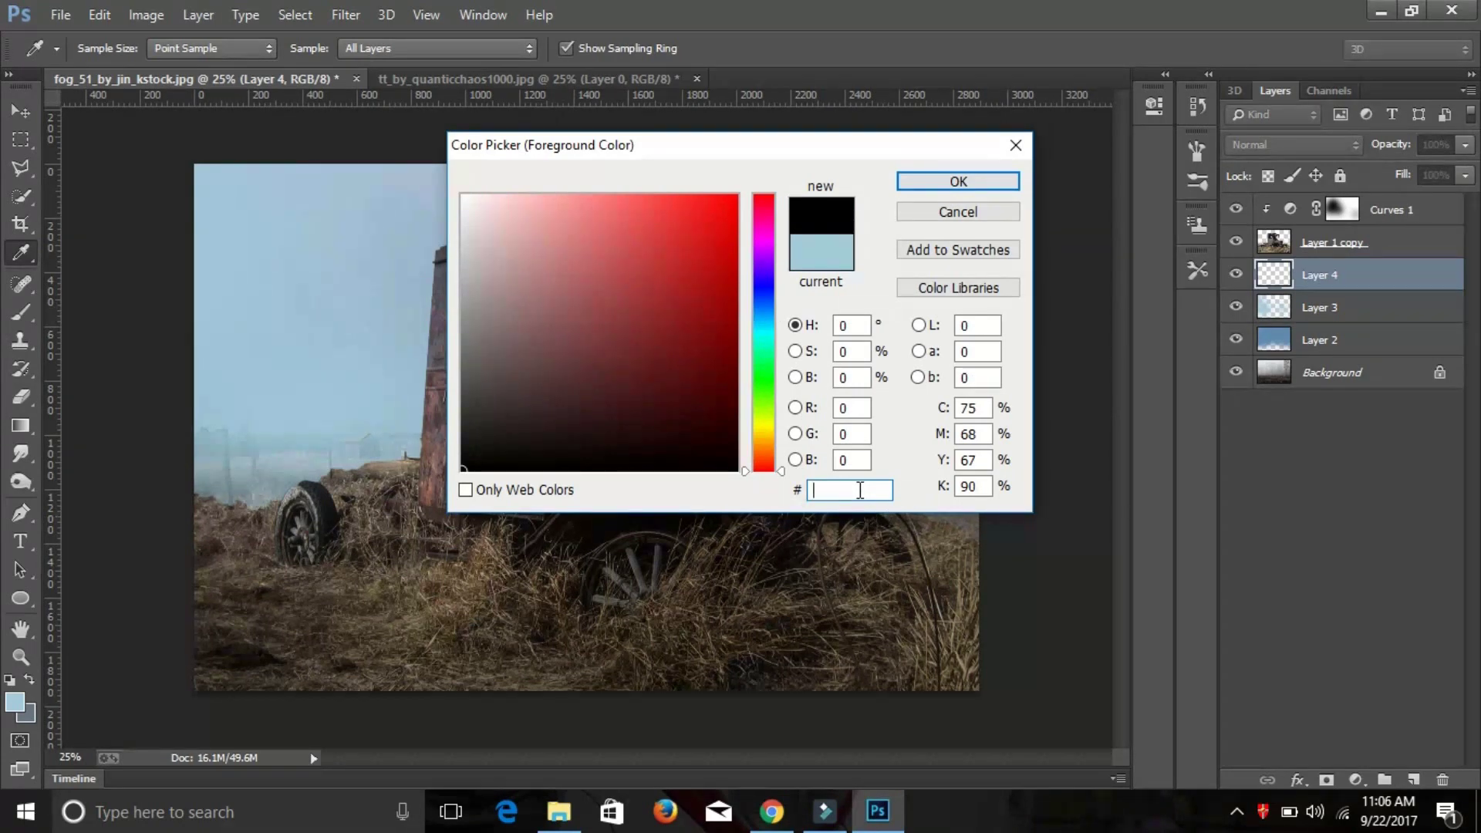
text(687)
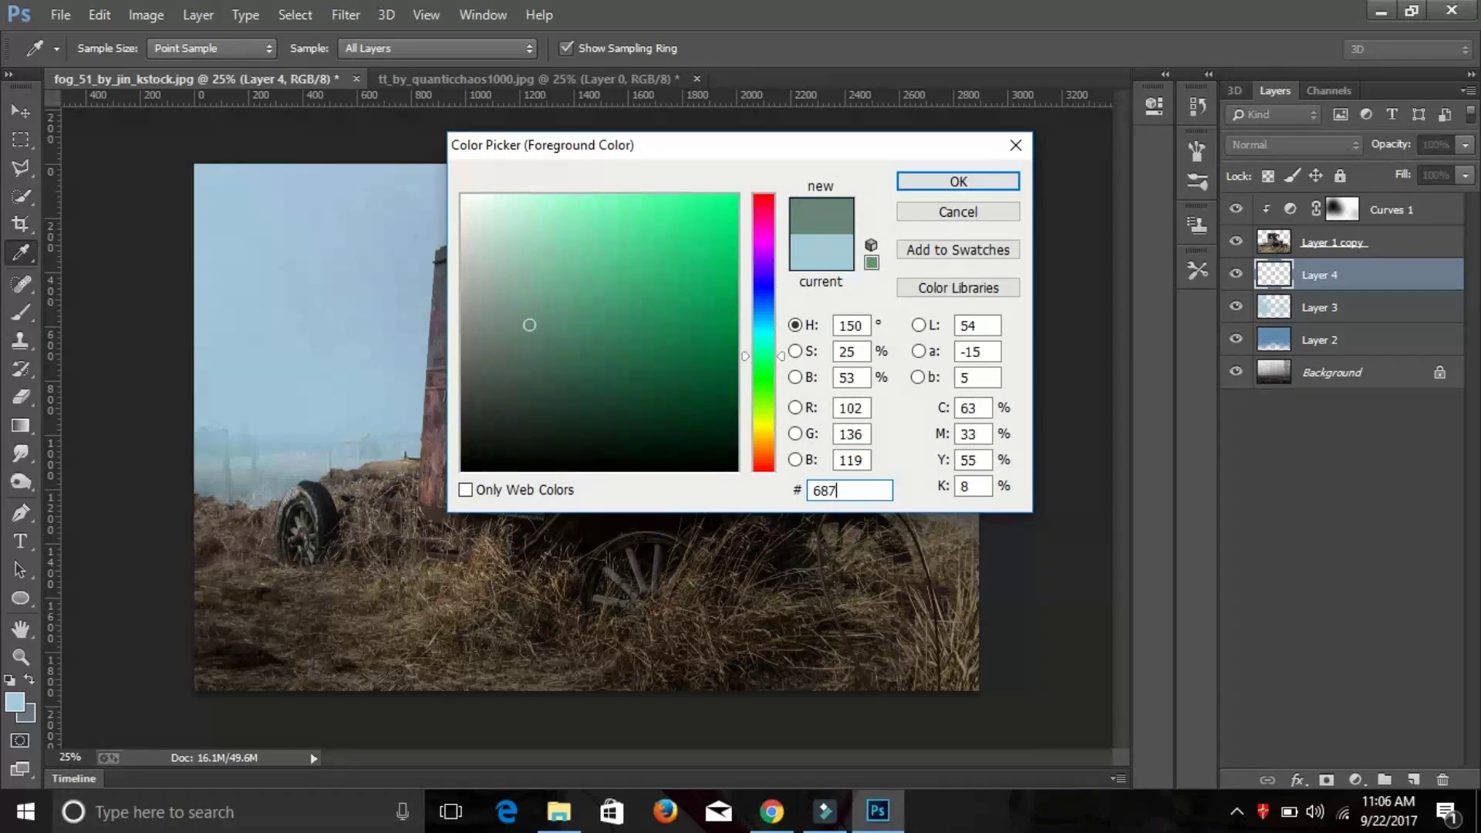
text(47)
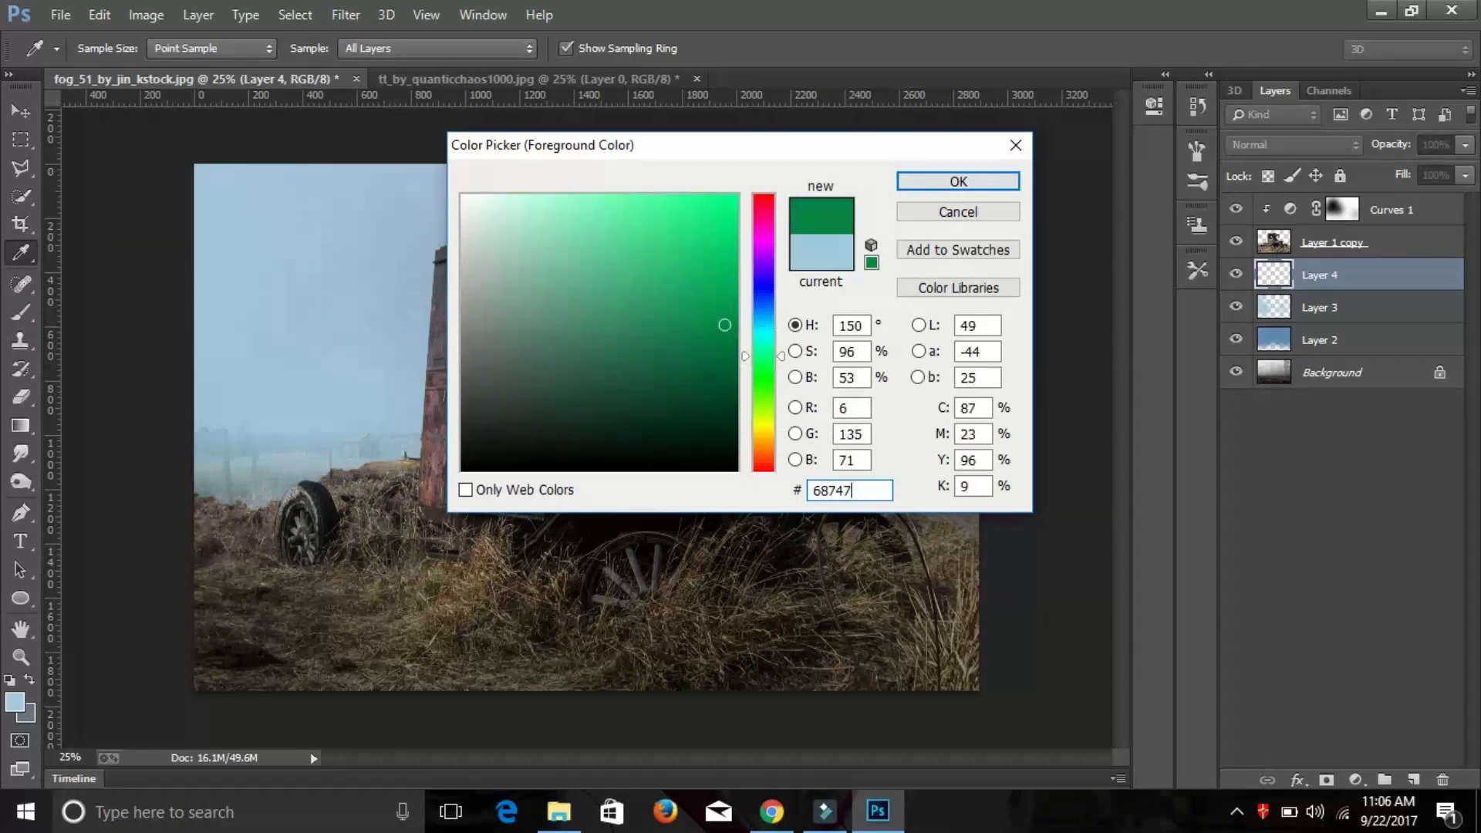
text(f)
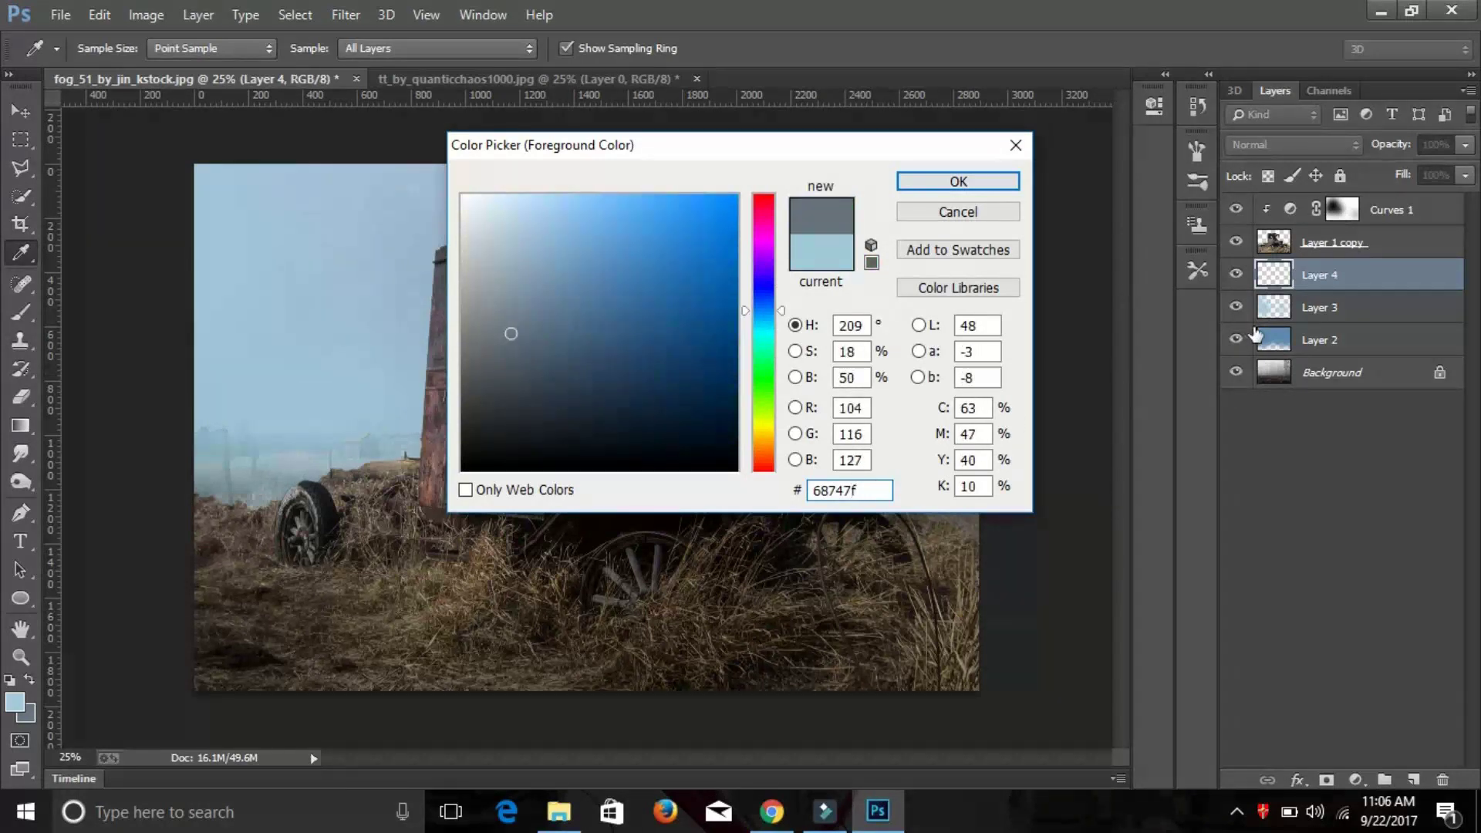
text(b)
click(935, 179)
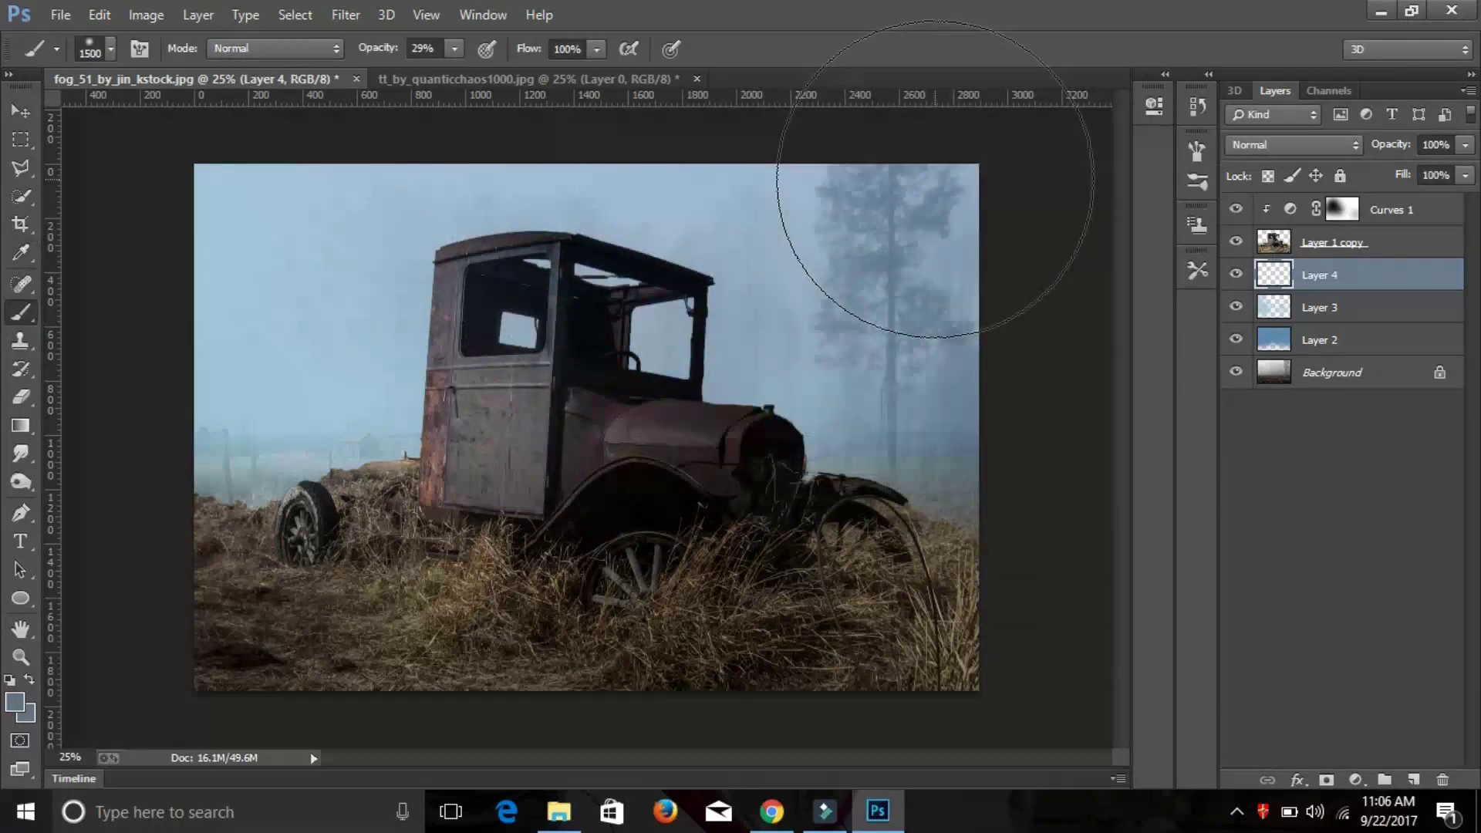
Paint grey-blue haze across the sky at full brush strength
mouse_move(947, 444)
mouse_down()
mouse_move(794, 331)
mouse_move(678, 280)
mouse_move(197, 224)
mouse_up()
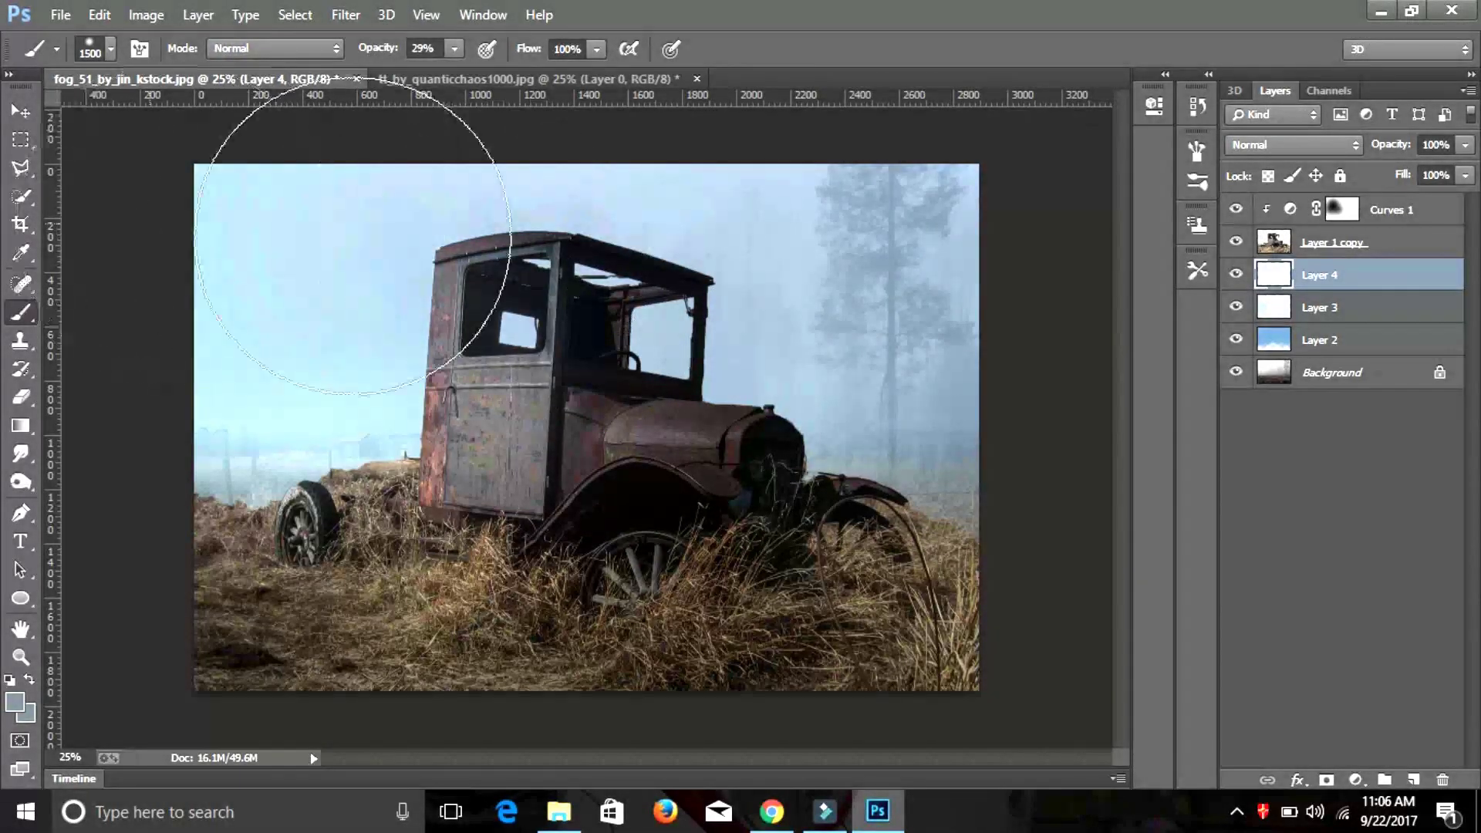
drag(369, 49, 554, 54)
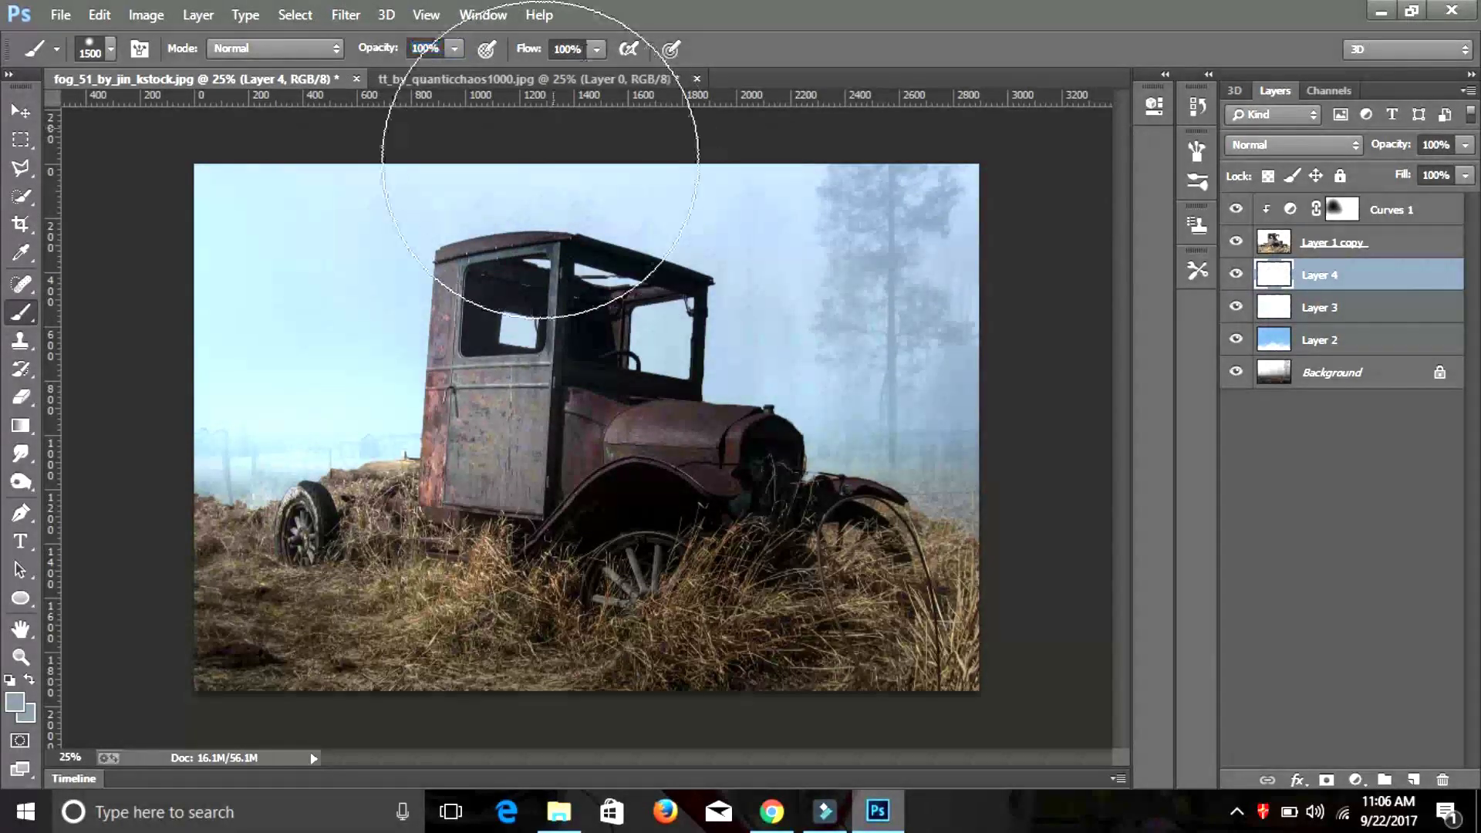
mouse_move(215, 248)
mouse_down()
mouse_move(761, 314)
mouse_move(343, 305)
mouse_move(239, 430)
mouse_move(985, 340)
mouse_move(962, 517)
mouse_move(711, 364)
mouse_move(182, 463)
mouse_move(710, 381)
mouse_move(1014, 475)
mouse_move(876, 301)
mouse_up()
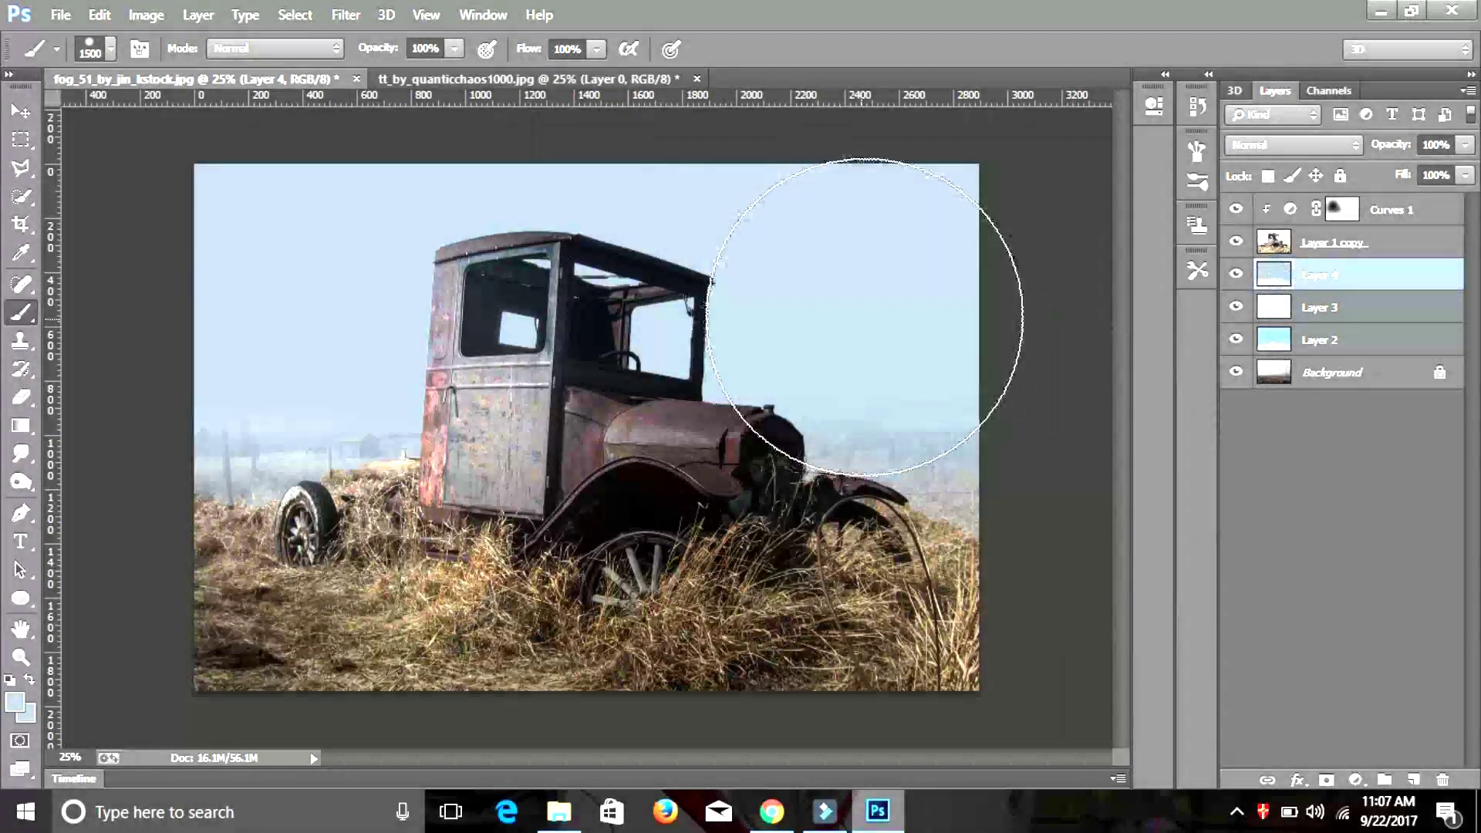
Set the haze layer to Multiply blend mode at 49% opacity
click(1356, 147)
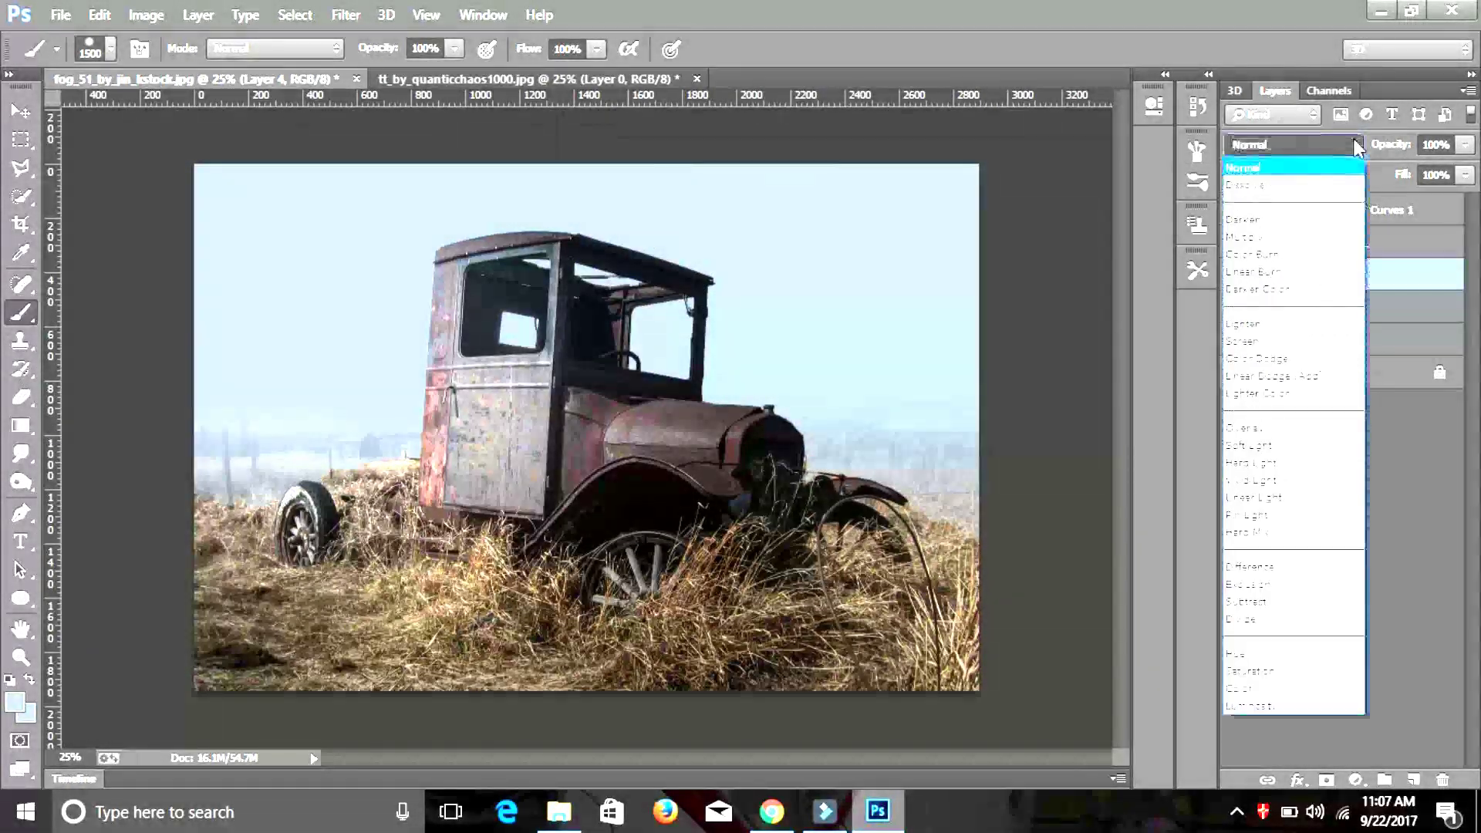
click(1324, 233)
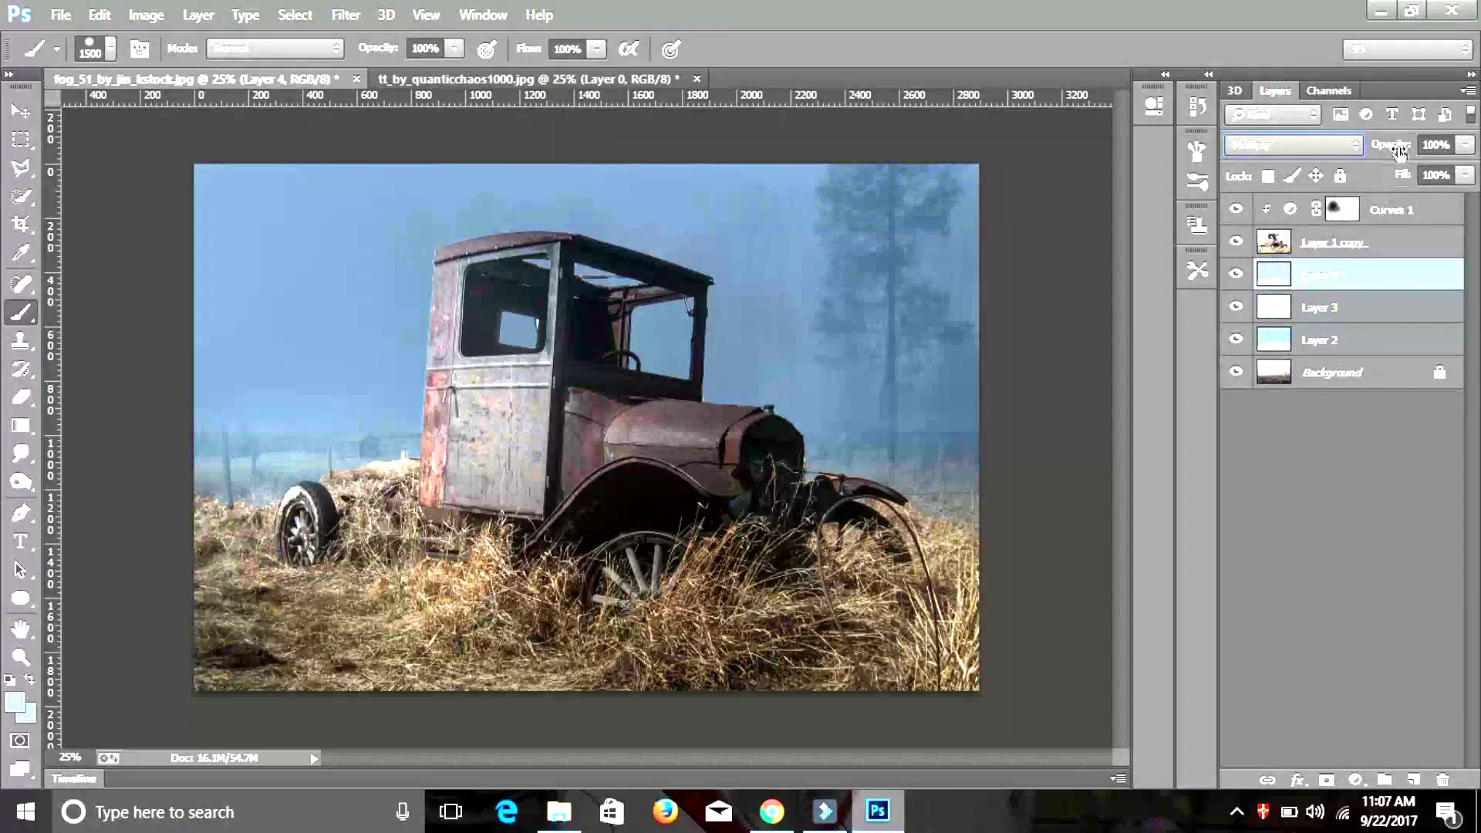
click(1403, 151)
drag(1385, 152, 1394, 154)
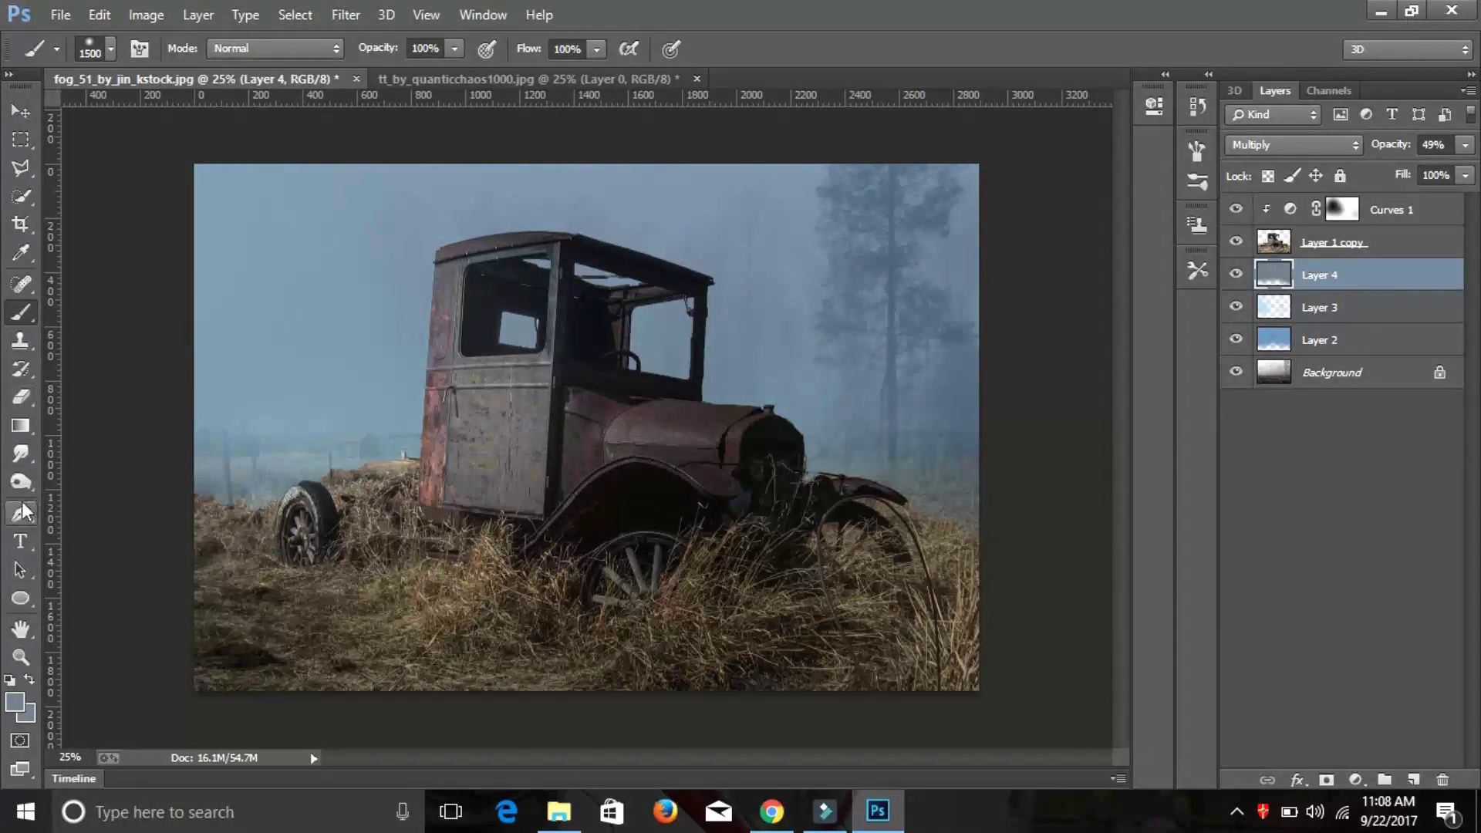
Sample a blue-grey fog tone from the image as the foreground colour
click(19, 705)
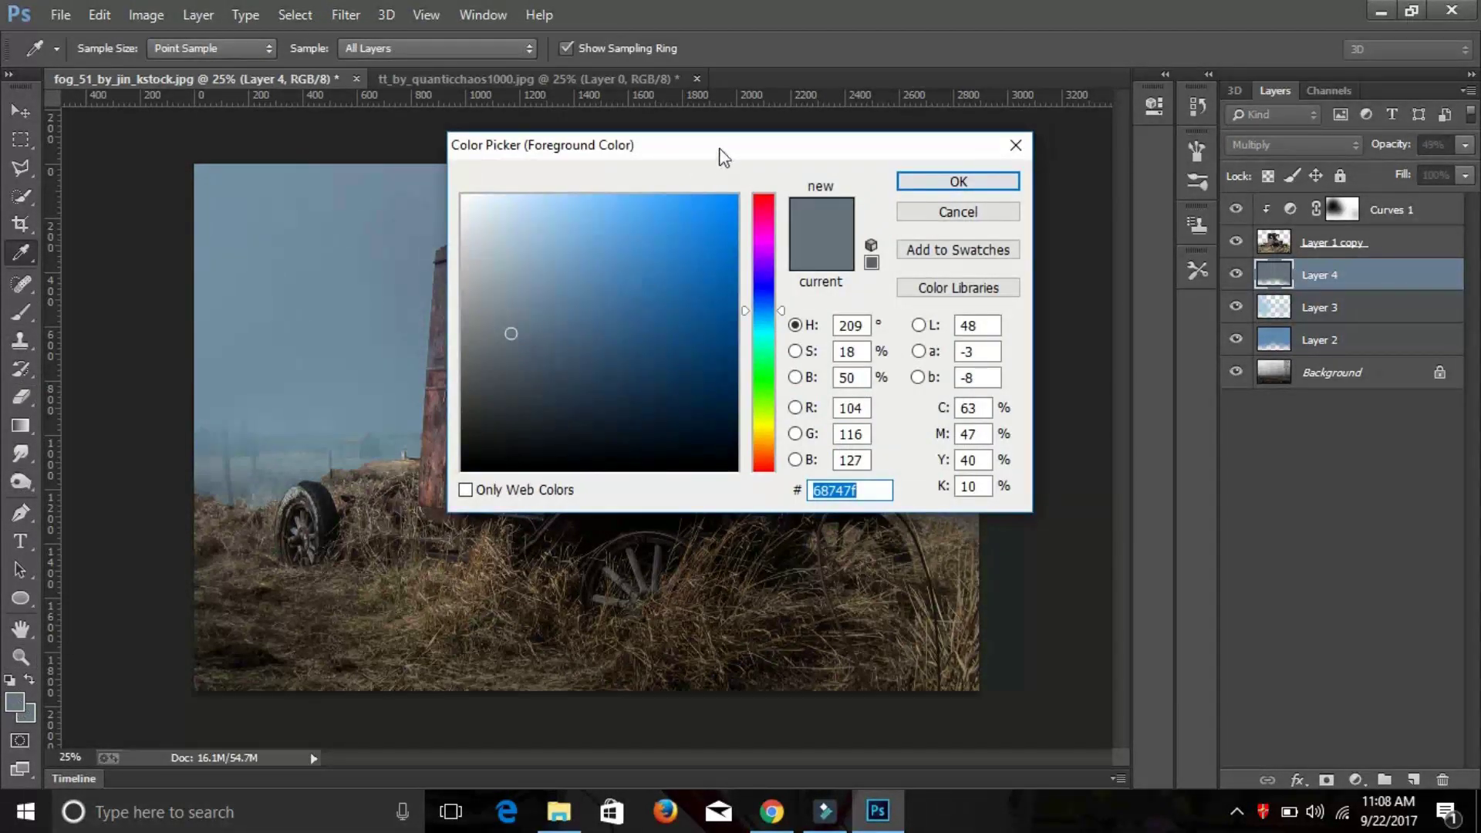
drag(723, 157, 376, 154)
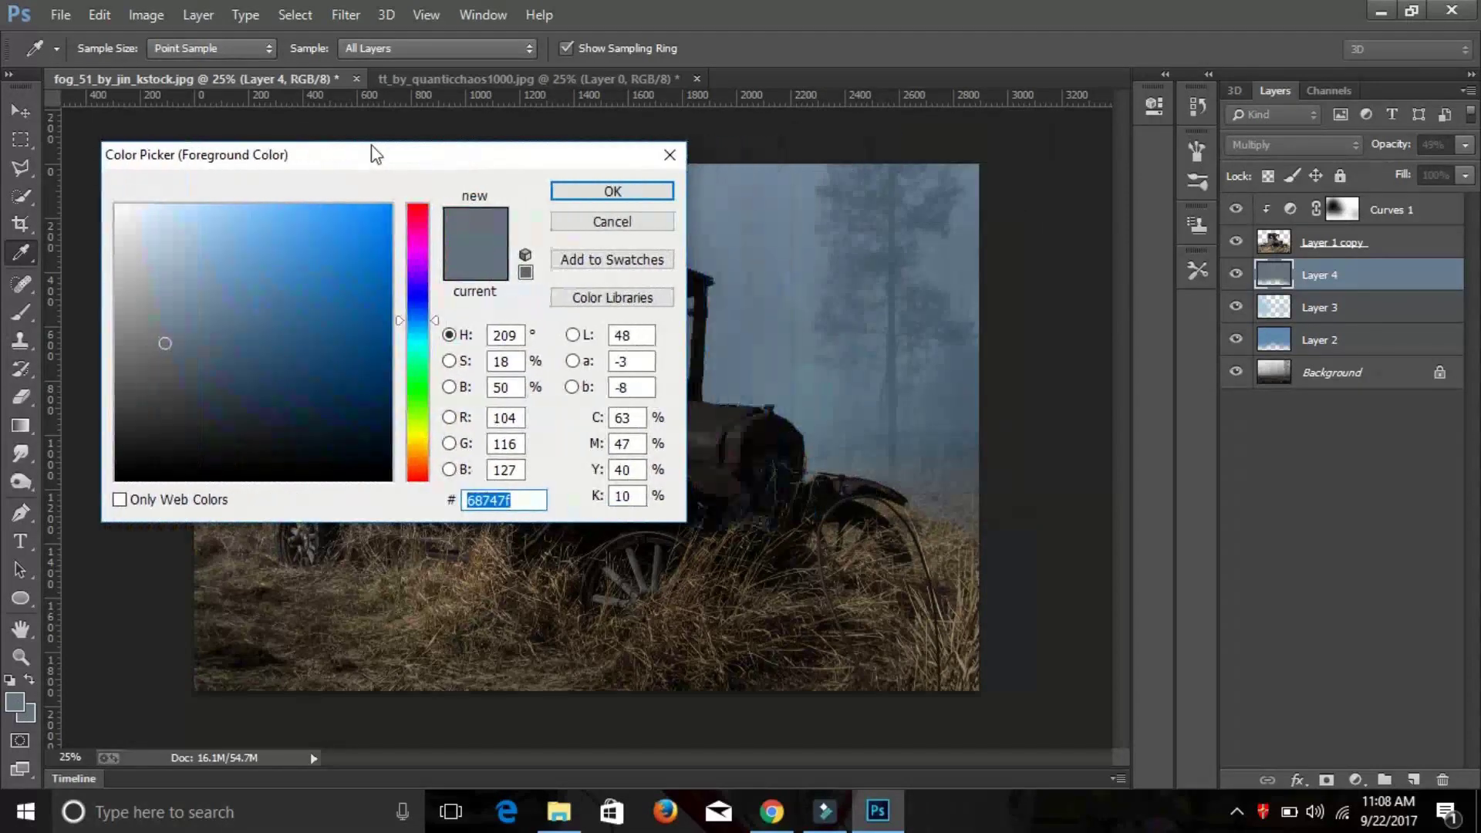
click(762, 388)
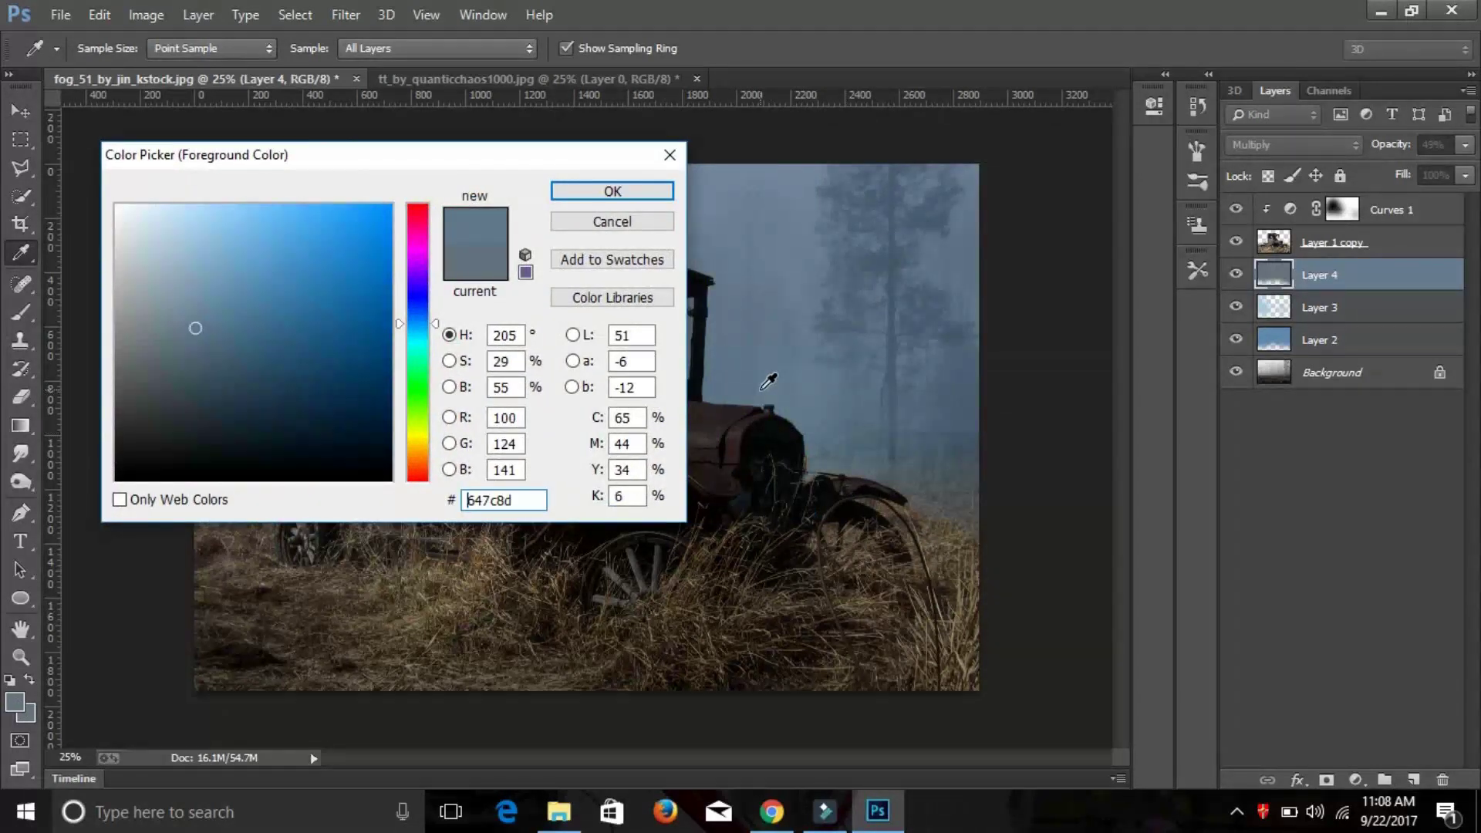
click(643, 194)
Add Layer 5 above Curves 1 and paint fog over the truck's cab and hood with a 600 brush at 57%
click(1357, 212)
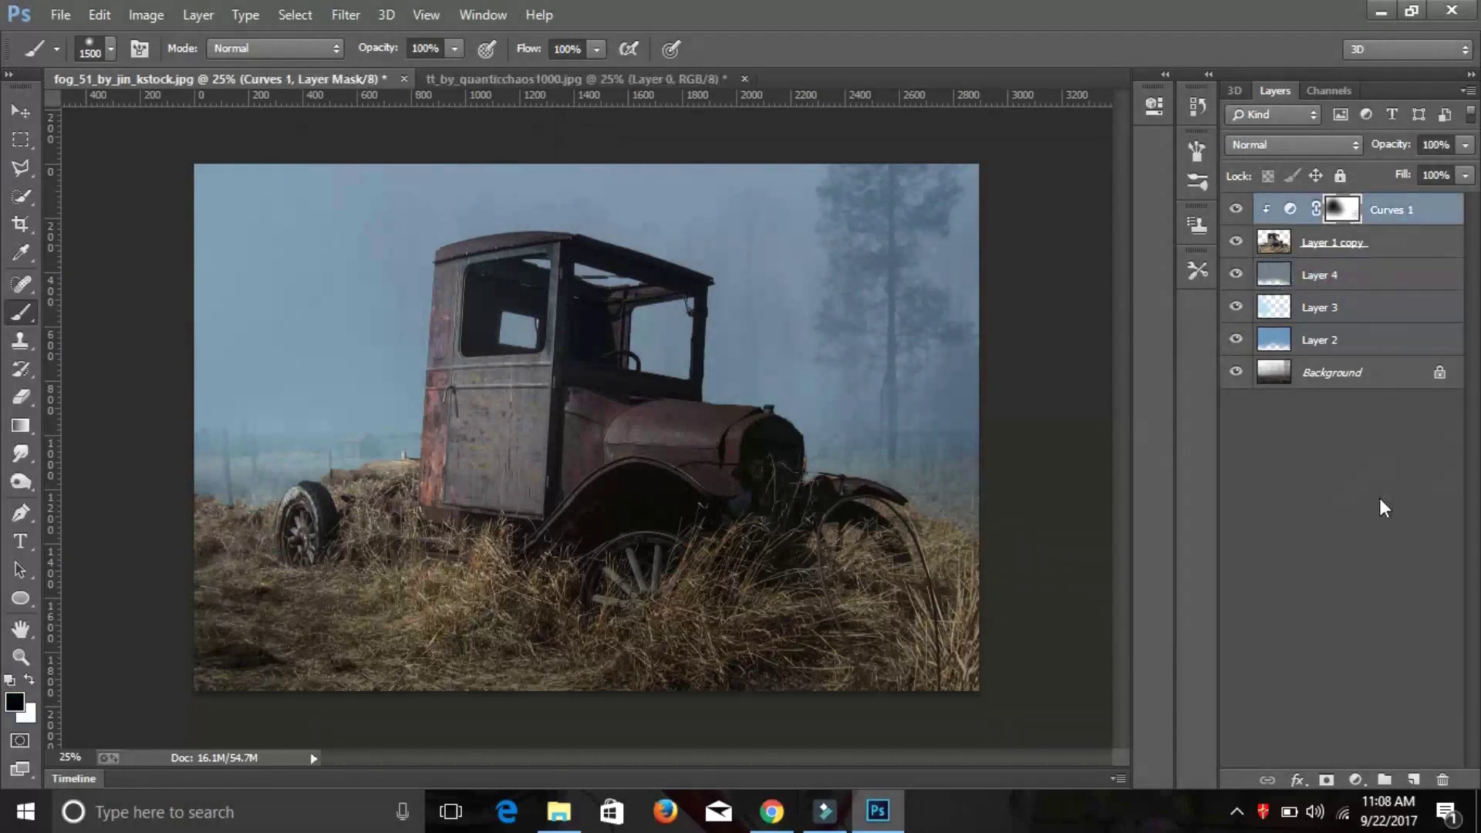
click(1416, 781)
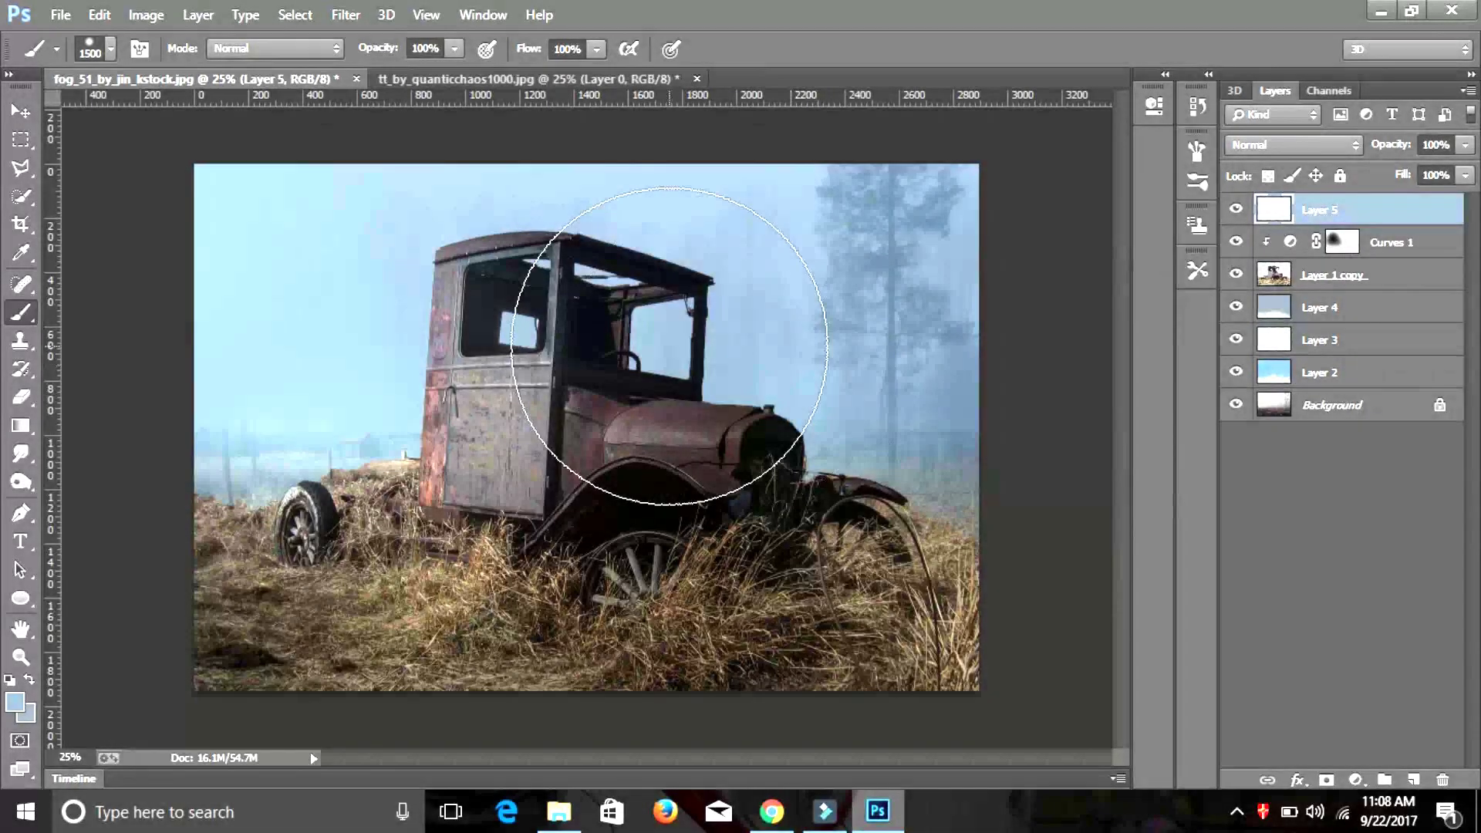
key(bracketleft)
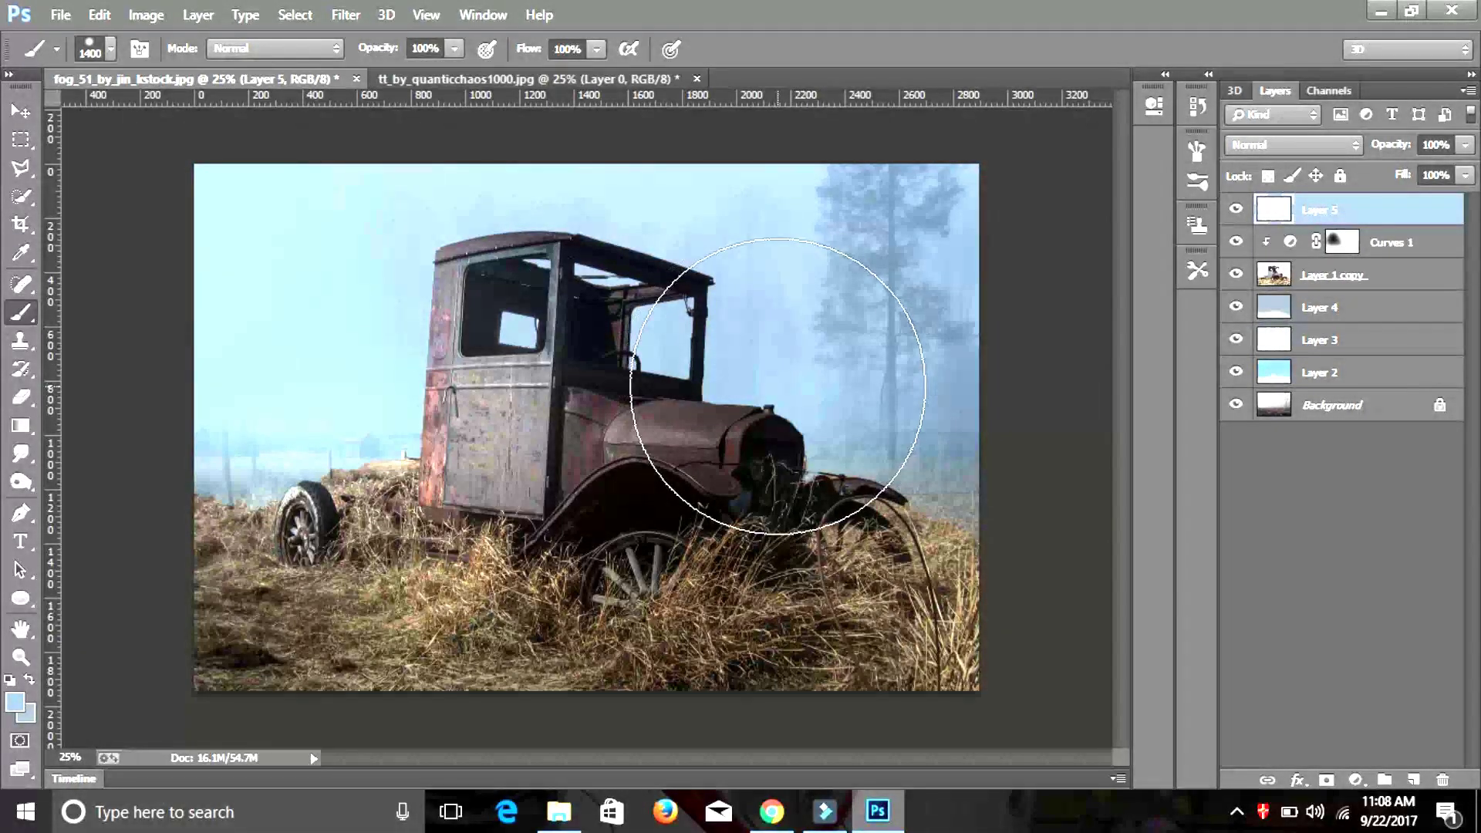
key(bracketleft)
key(bracketleft)
key(bracketleft)
key(bracketleft)
key(bracketleft)
key(bracketleft)
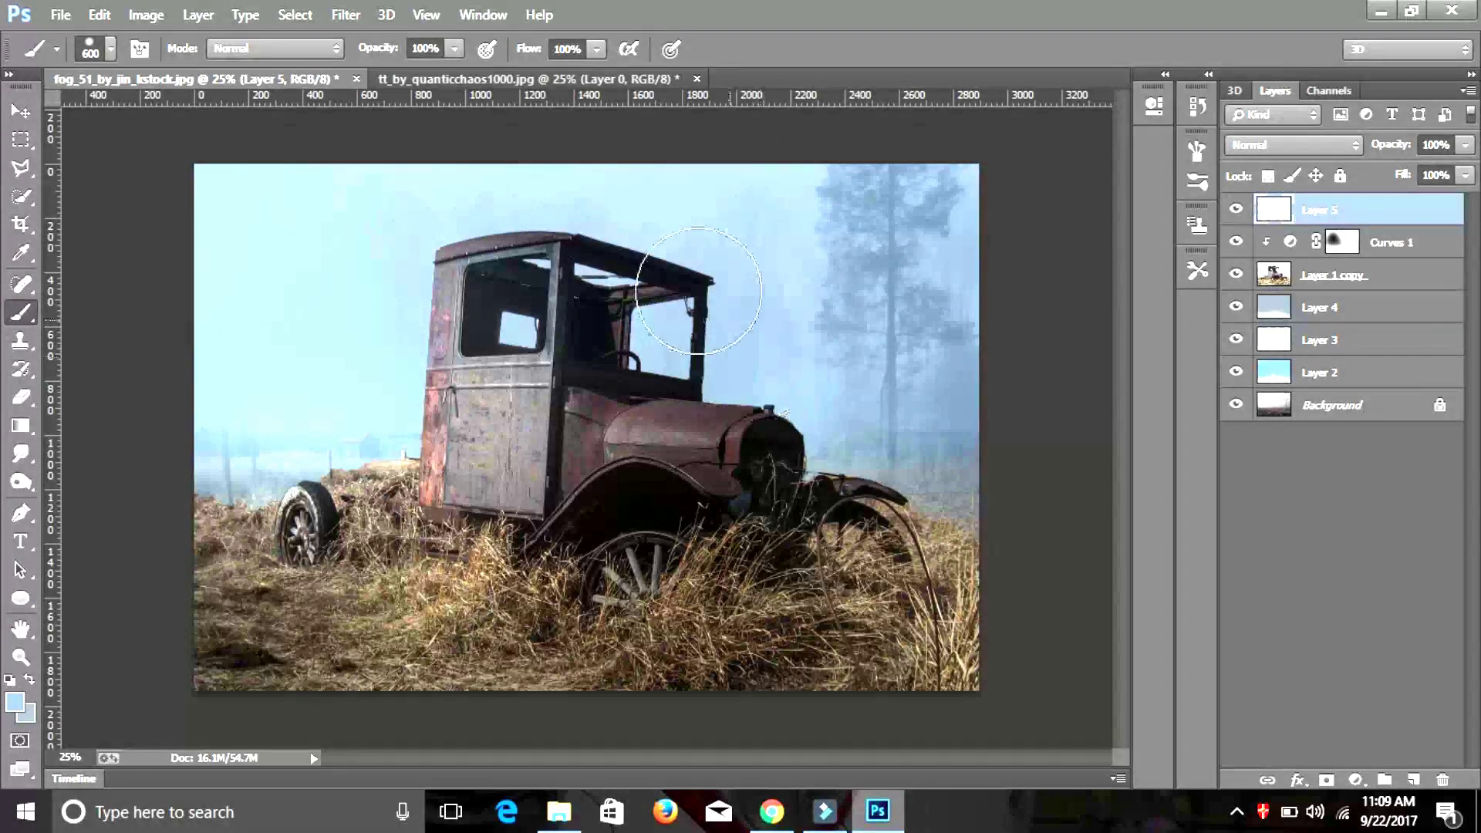
drag(395, 49, 350, 51)
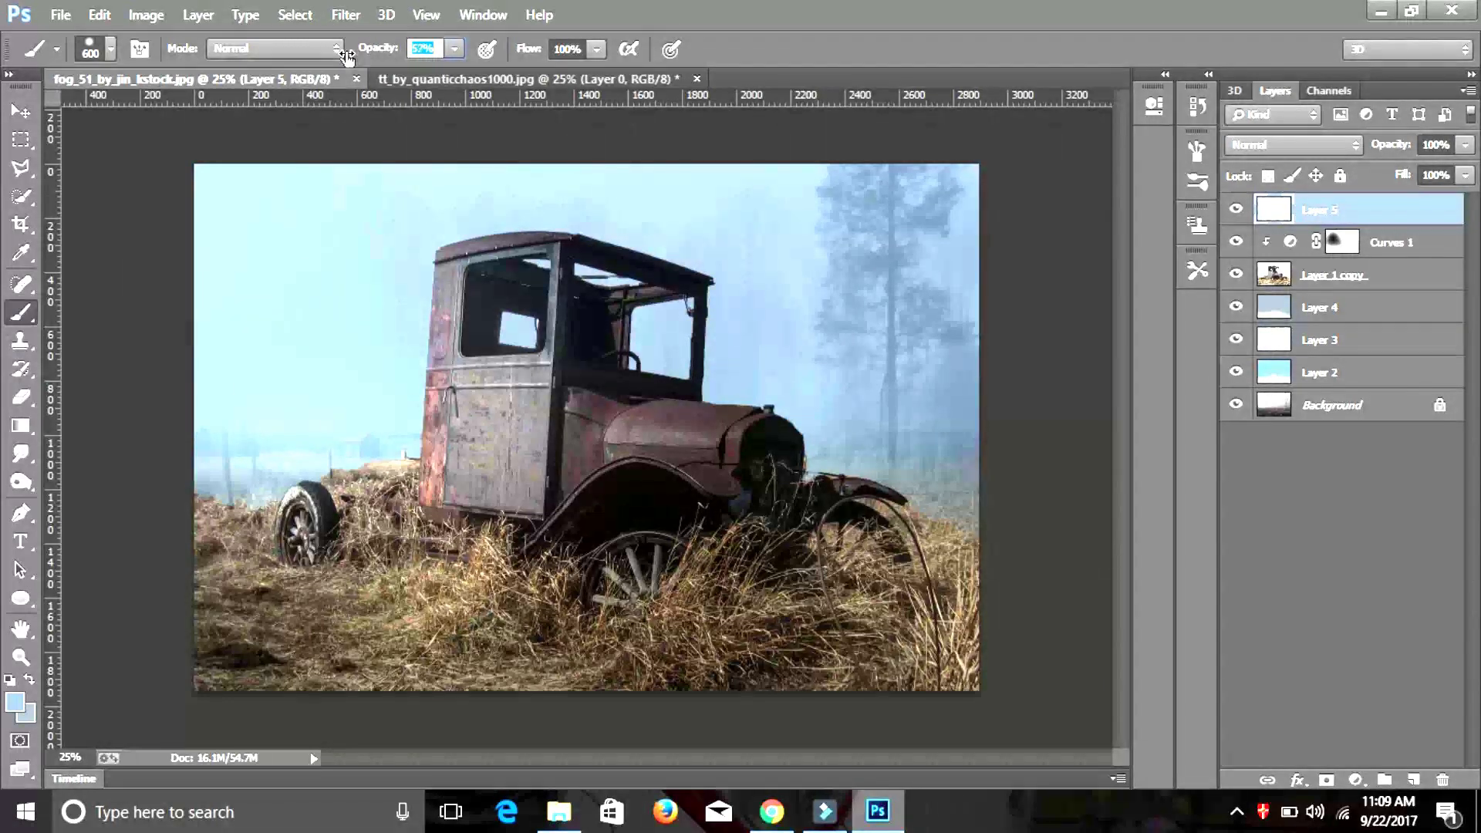
mouse_move(645, 330)
mouse_down()
mouse_move(772, 388)
mouse_move(767, 414)
mouse_move(810, 447)
mouse_move(853, 429)
mouse_move(911, 478)
mouse_move(959, 490)
mouse_move(893, 490)
mouse_move(884, 502)
mouse_move(911, 511)
mouse_up()
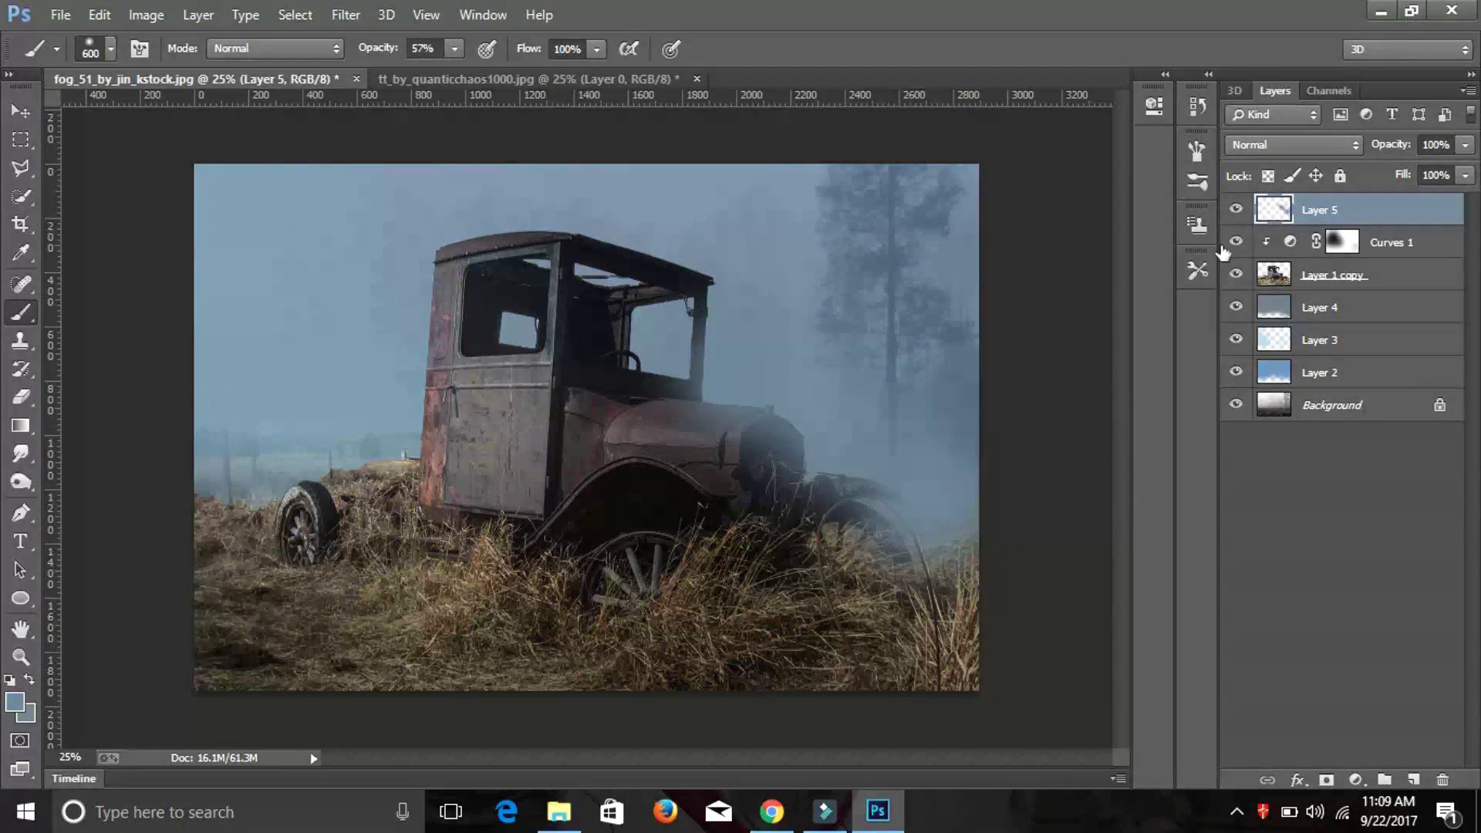
Clip Layer 5 to the layer below at 79% opacity and brush fog over the fender, grass and rear wheel
right_click(1332, 208)
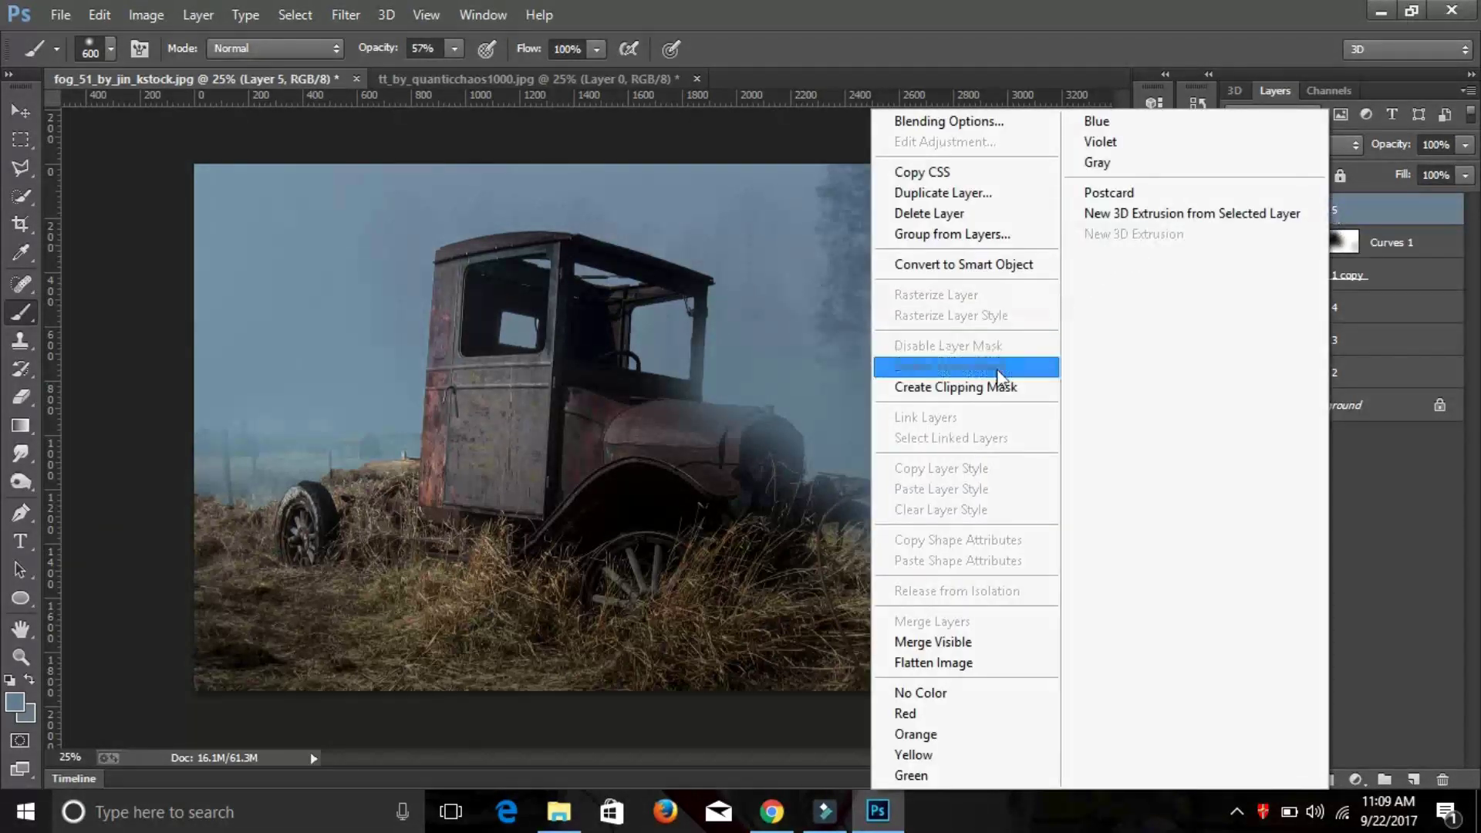
click(988, 382)
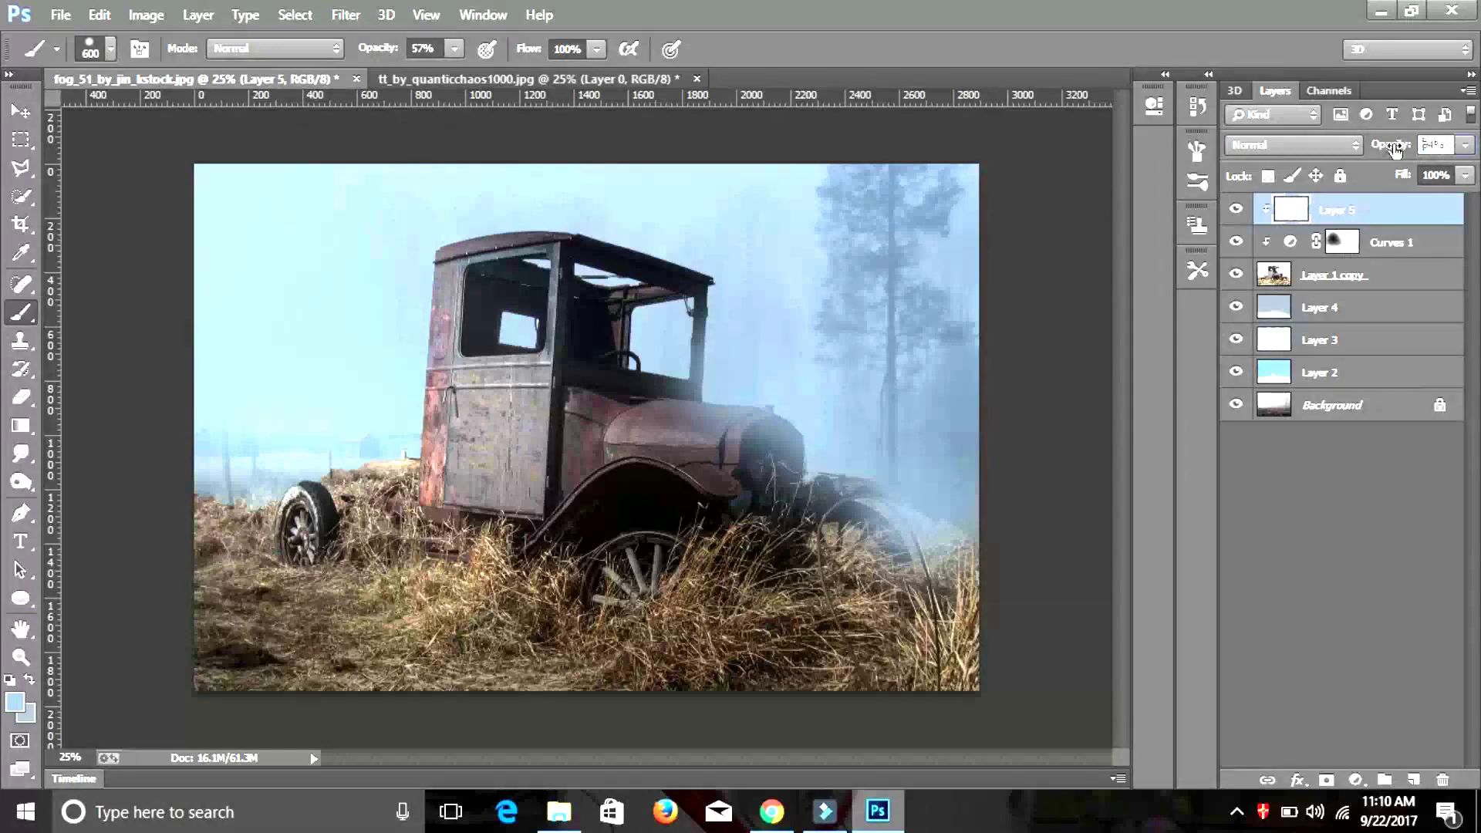
drag(1395, 149, 1394, 148)
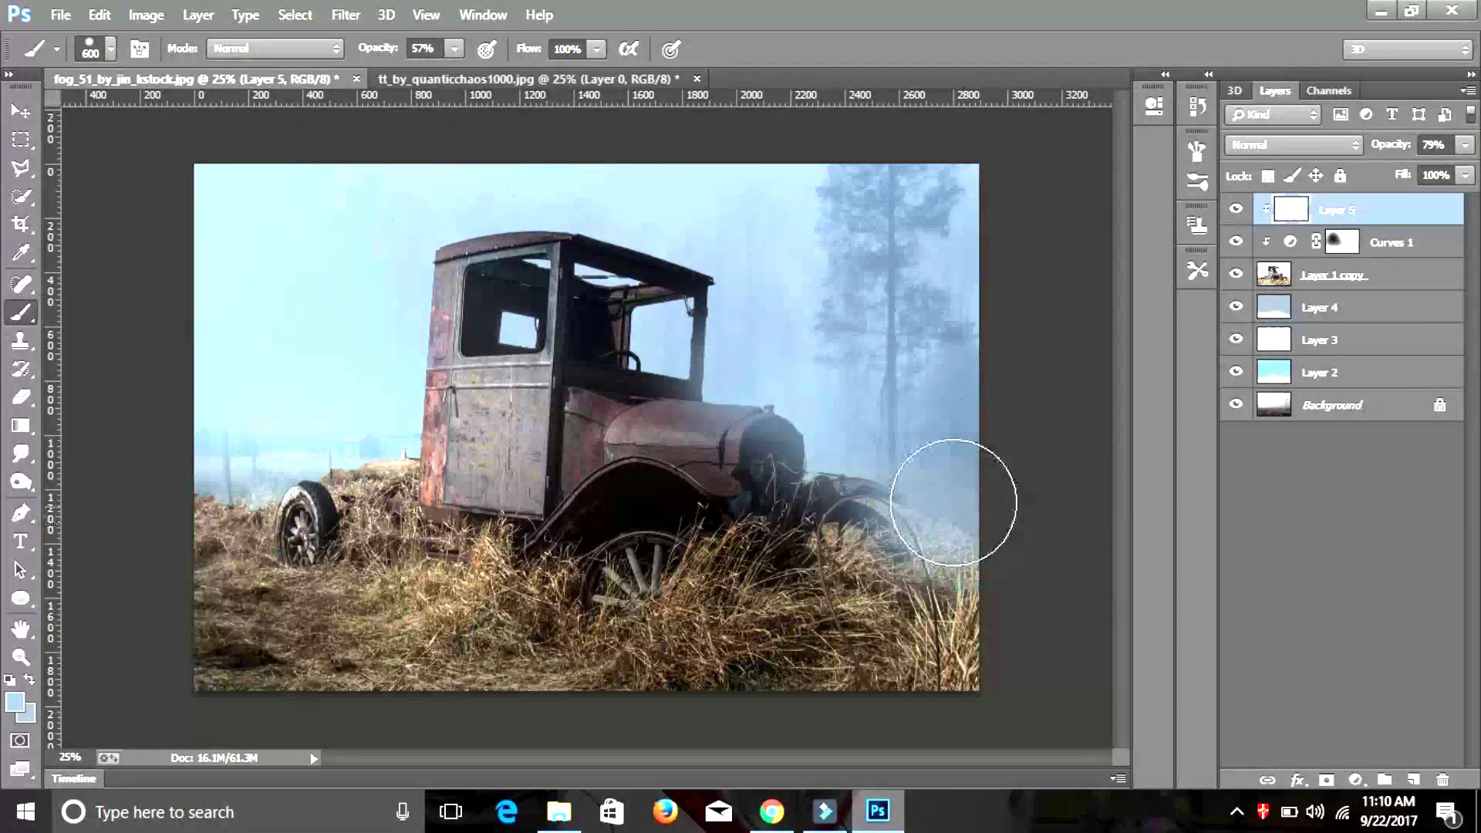
drag(936, 496, 925, 500)
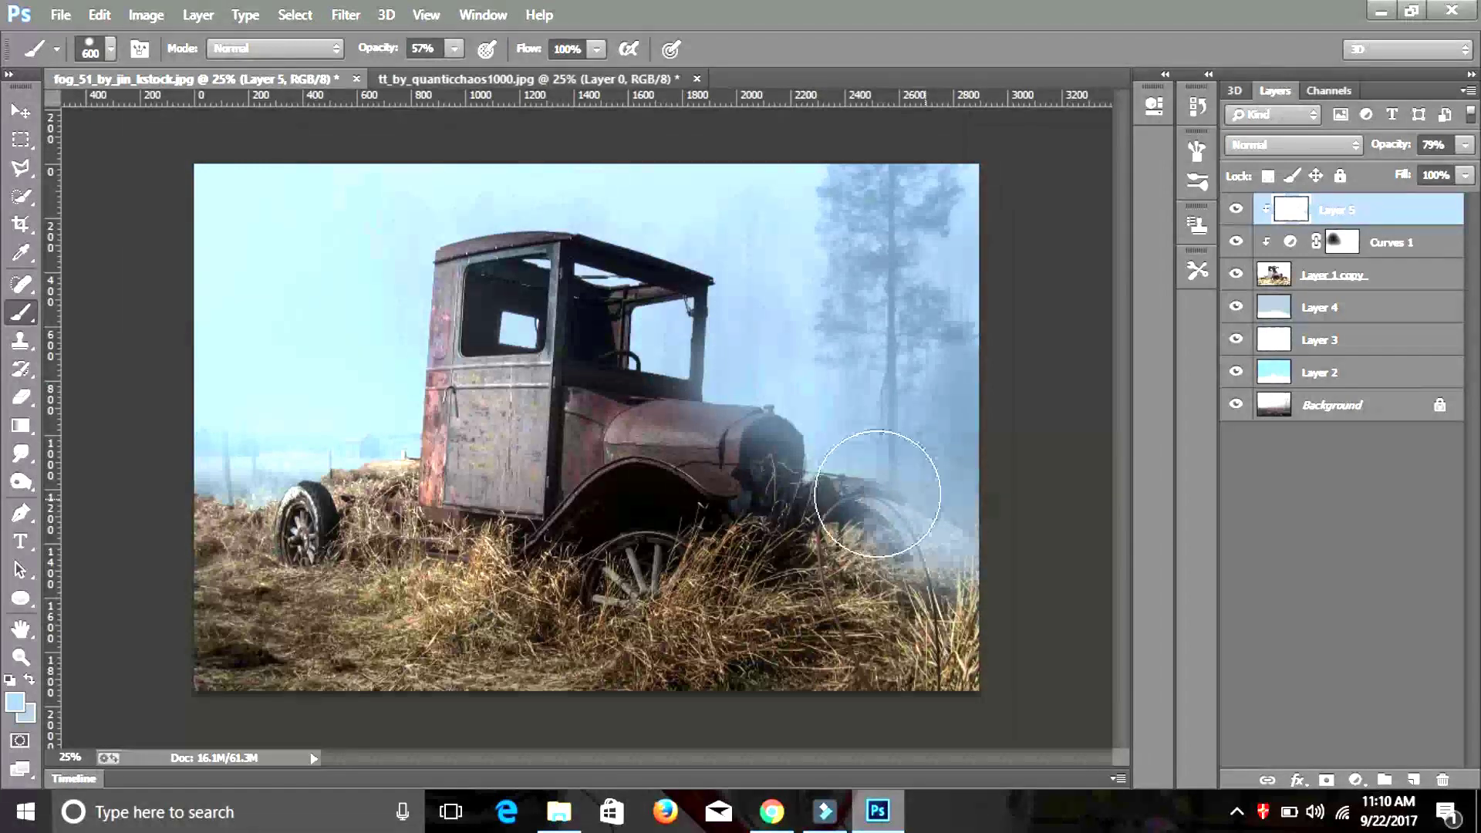
mouse_move(347, 423)
mouse_down()
mouse_move(378, 463)
mouse_move(299, 447)
mouse_move(158, 520)
mouse_move(243, 513)
mouse_move(206, 464)
mouse_move(196, 492)
mouse_move(304, 430)
mouse_move(354, 435)
mouse_move(390, 239)
mouse_move(440, 206)
mouse_move(831, 224)
mouse_up()
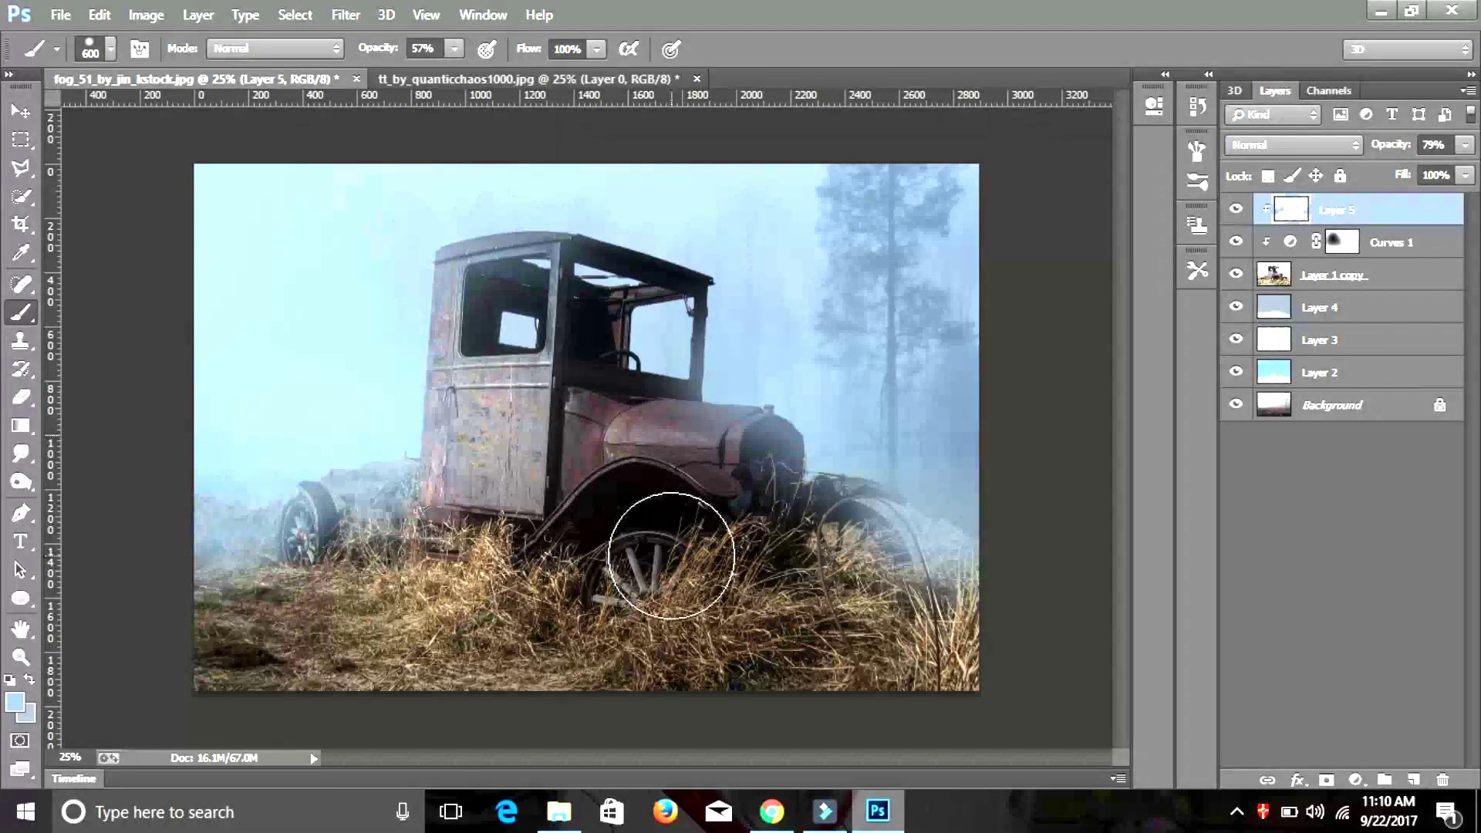
Add Layer 6 above Curves 1, fill it with 50% Gray, and blend it in Overlay
click(1395, 244)
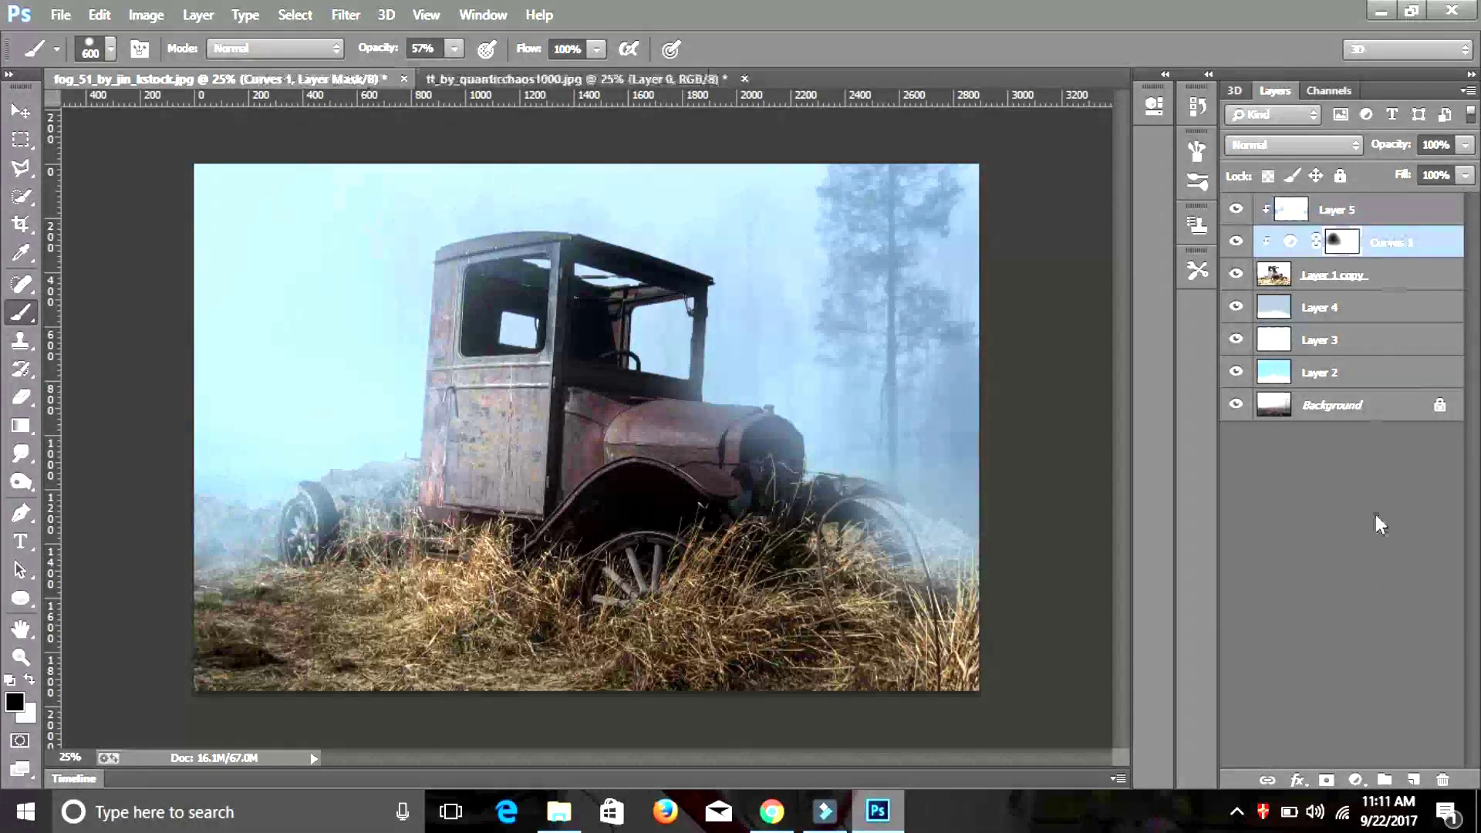
click(1415, 781)
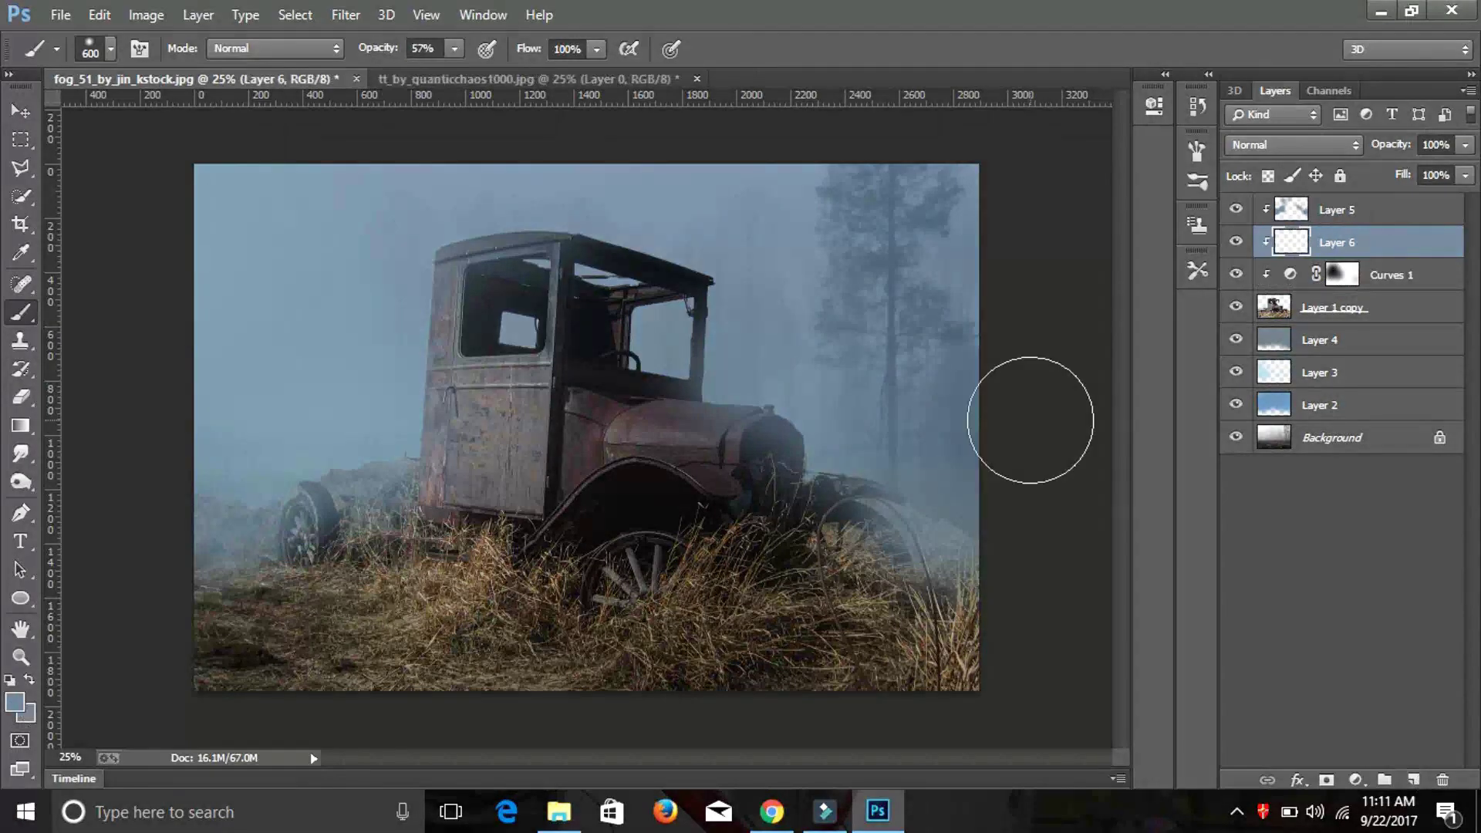
click(132, 10)
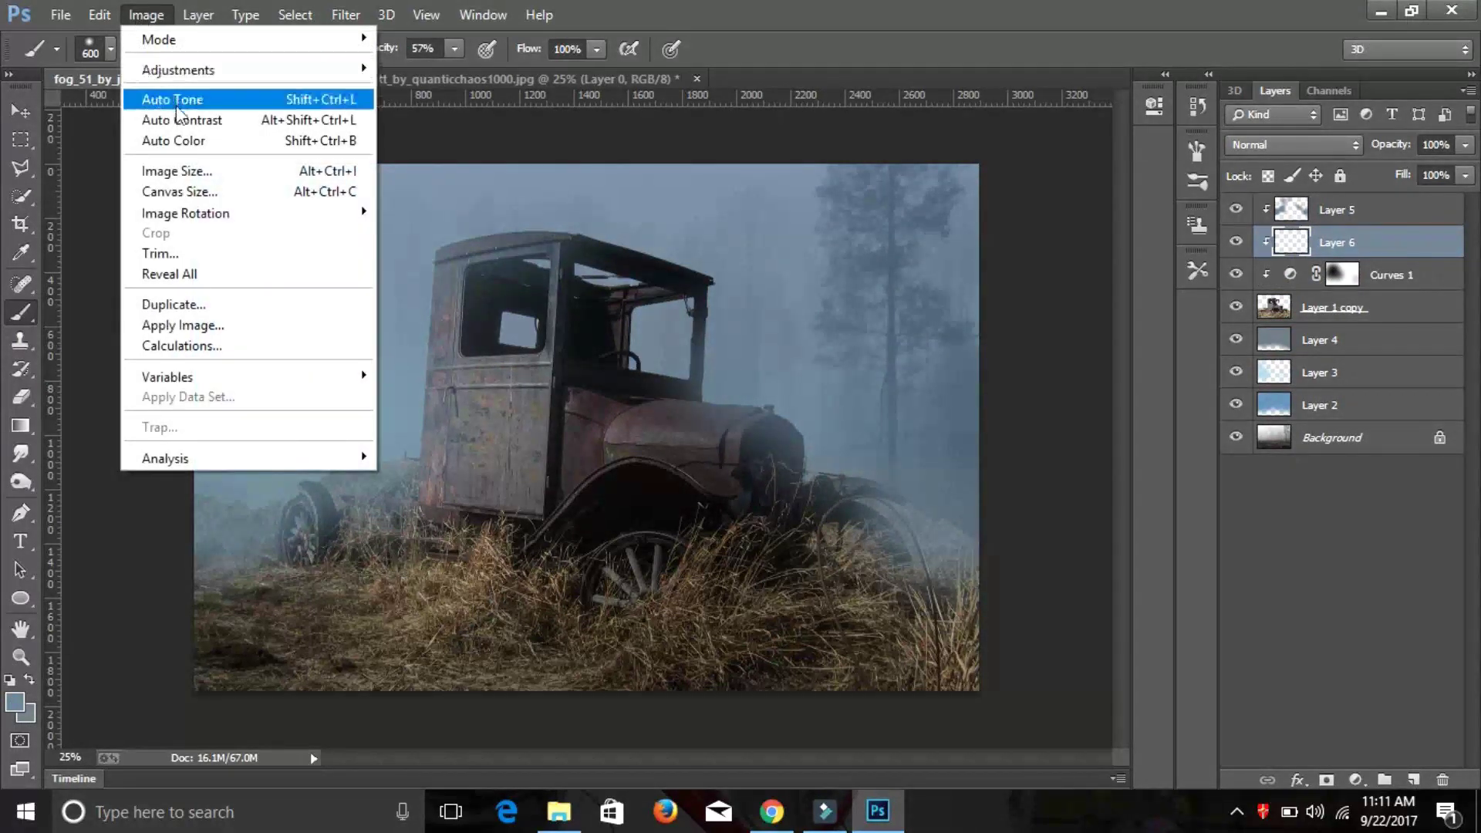
mouse_move(100, 14)
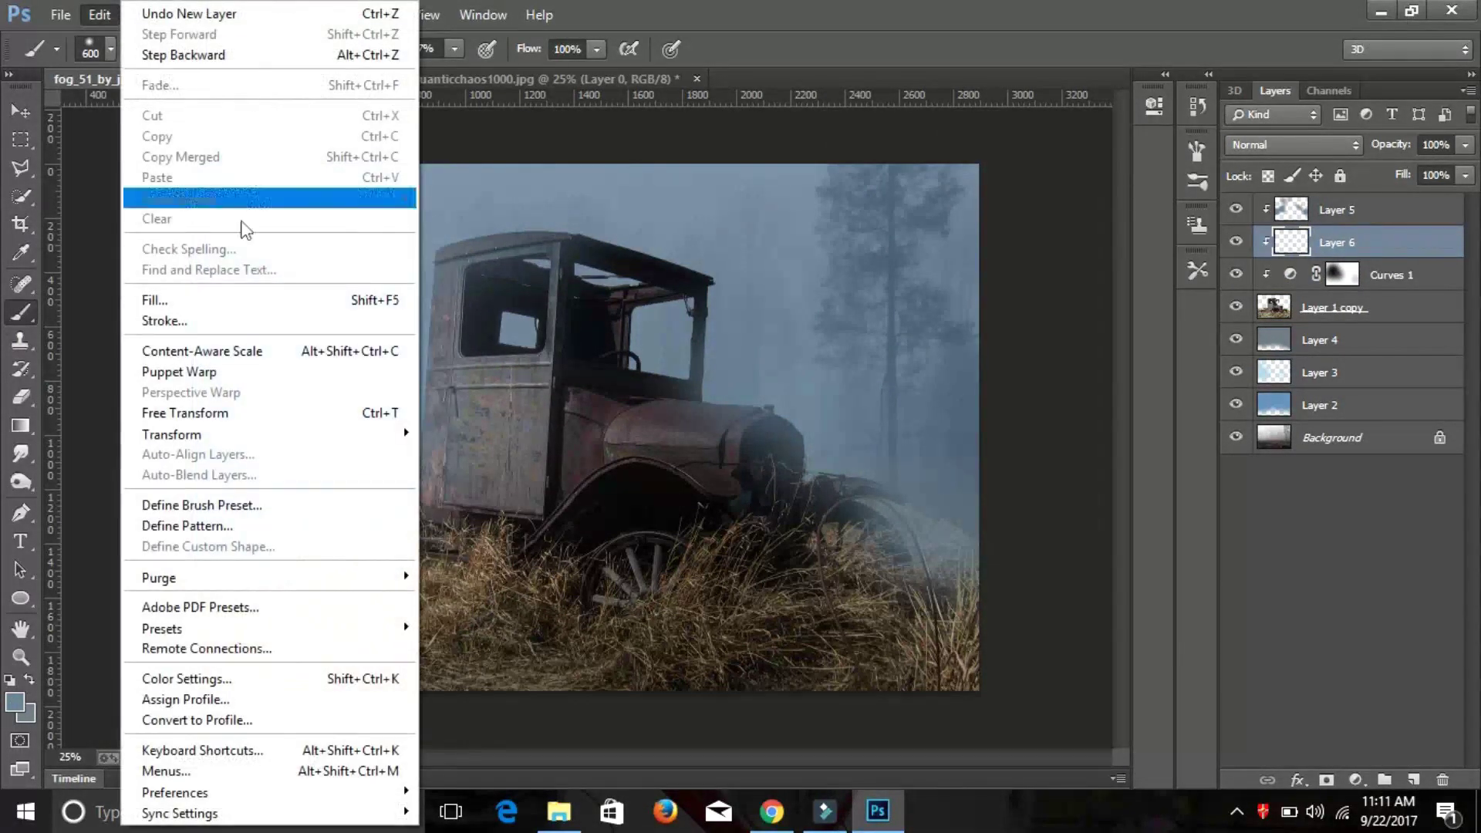
click(276, 301)
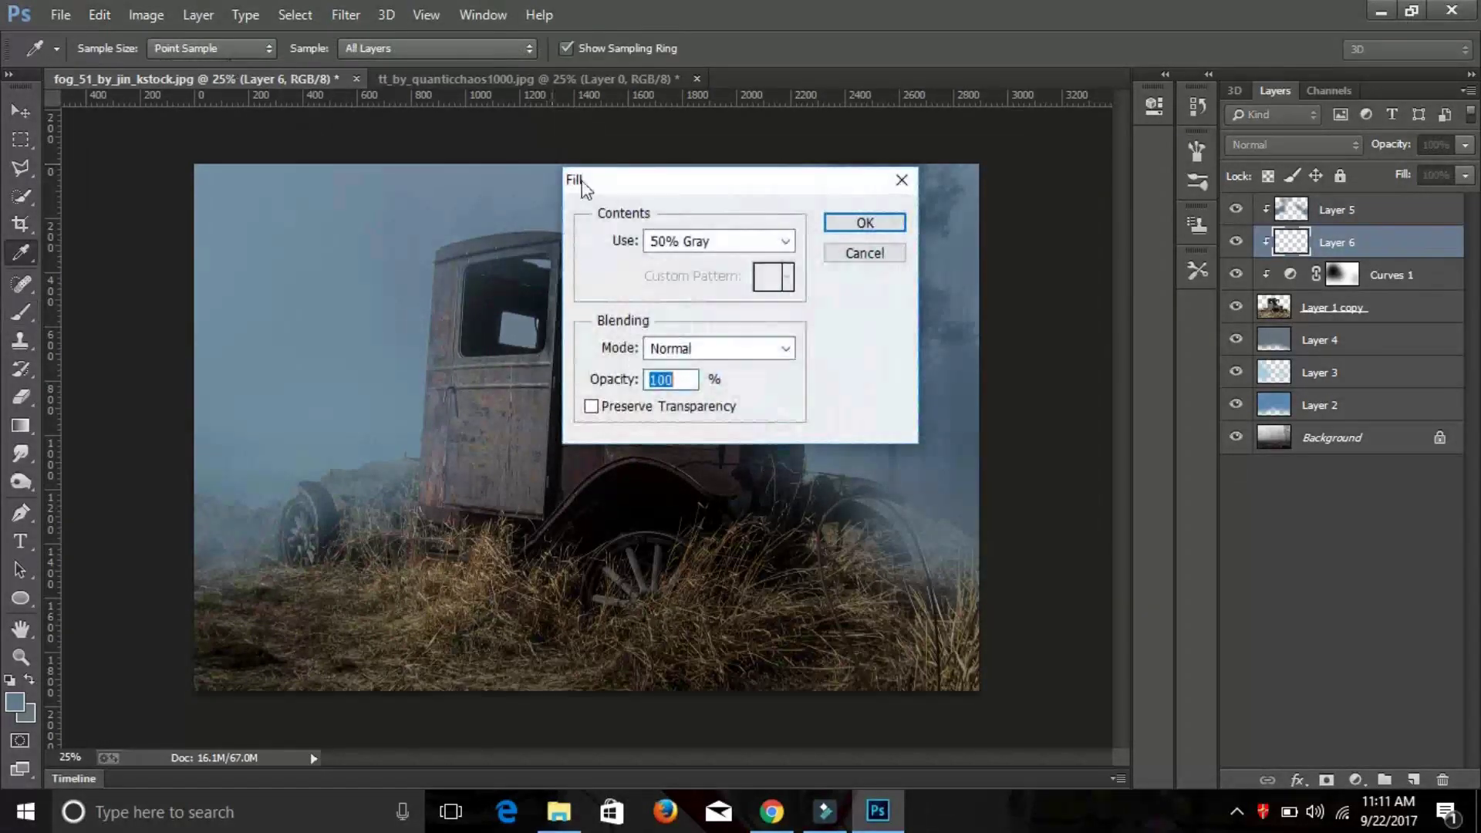
click(848, 224)
key(b)
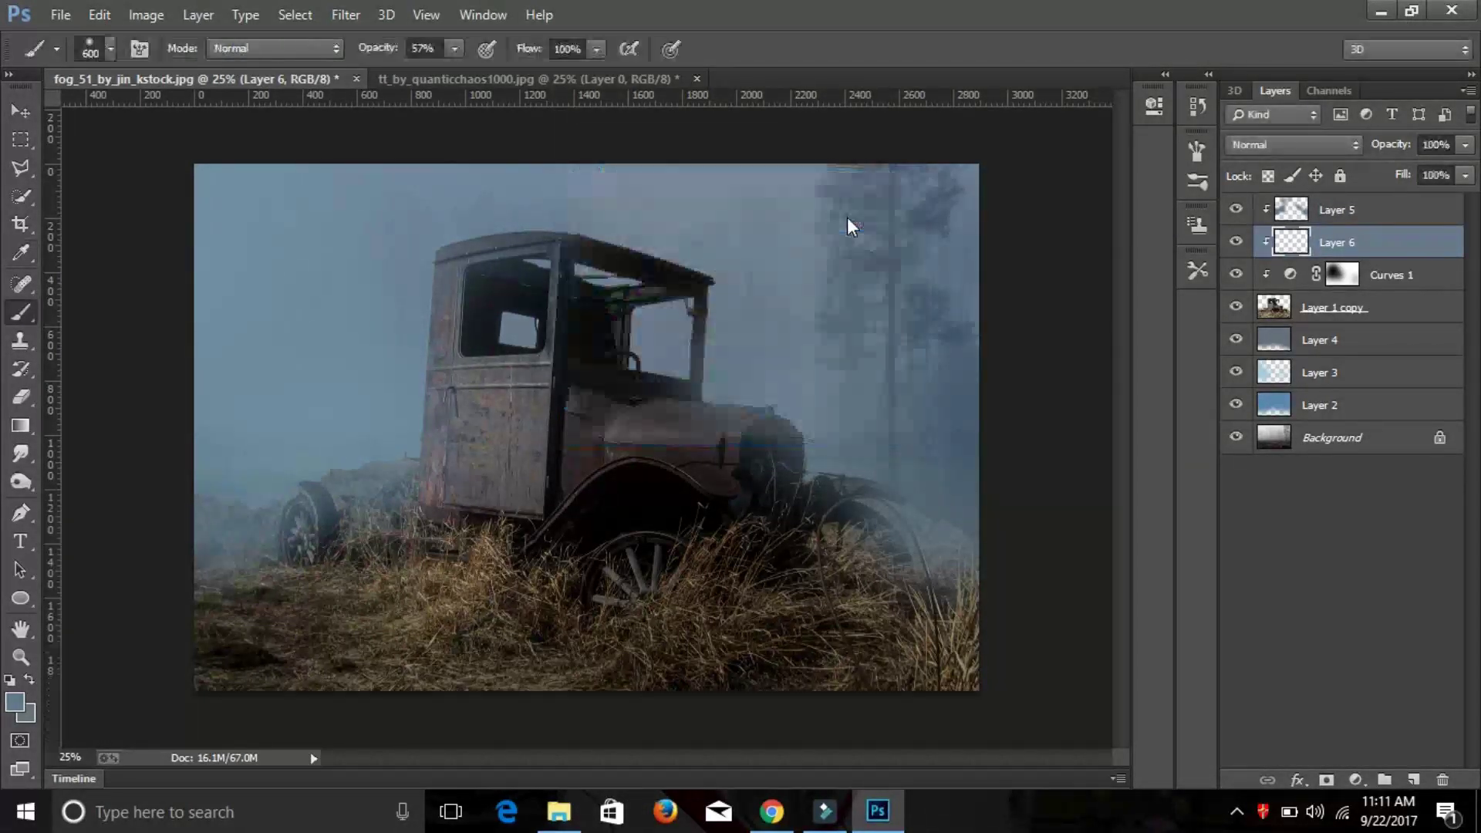
click(1349, 143)
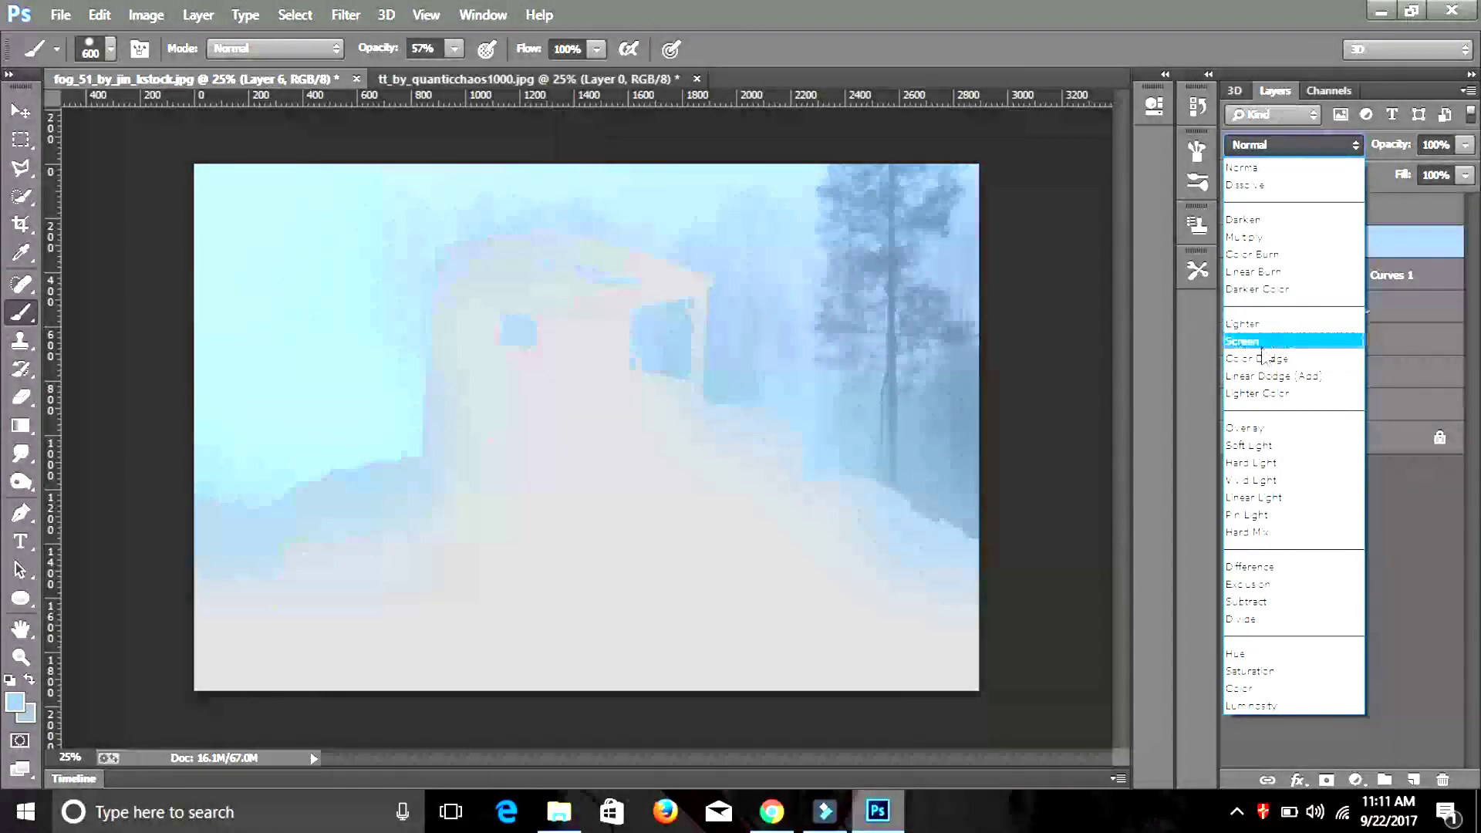
click(1266, 429)
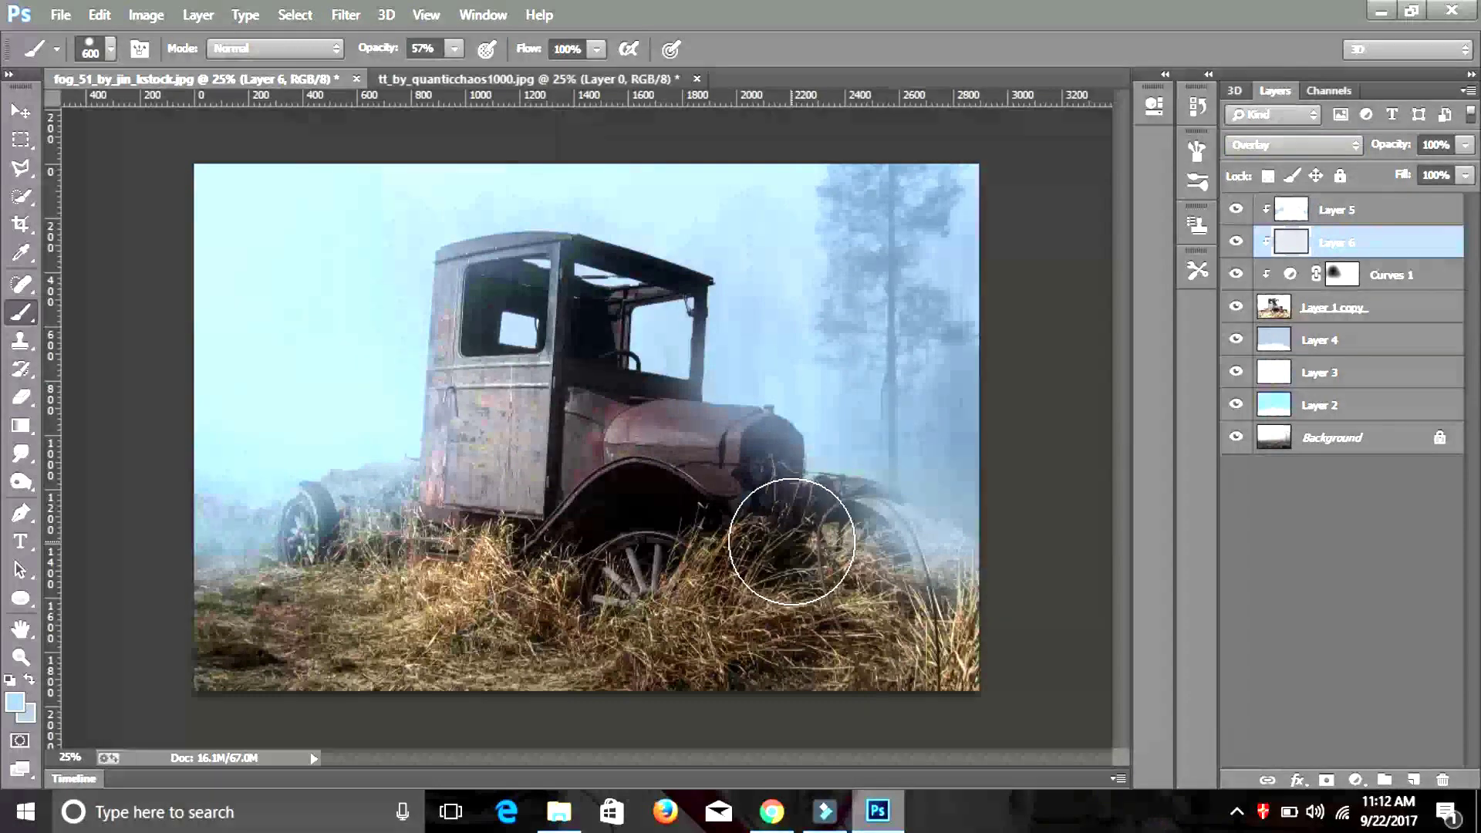
Dodge the truck door and nearby grass, then tone the grass by the rear fender with an 800 brush
click(21, 482)
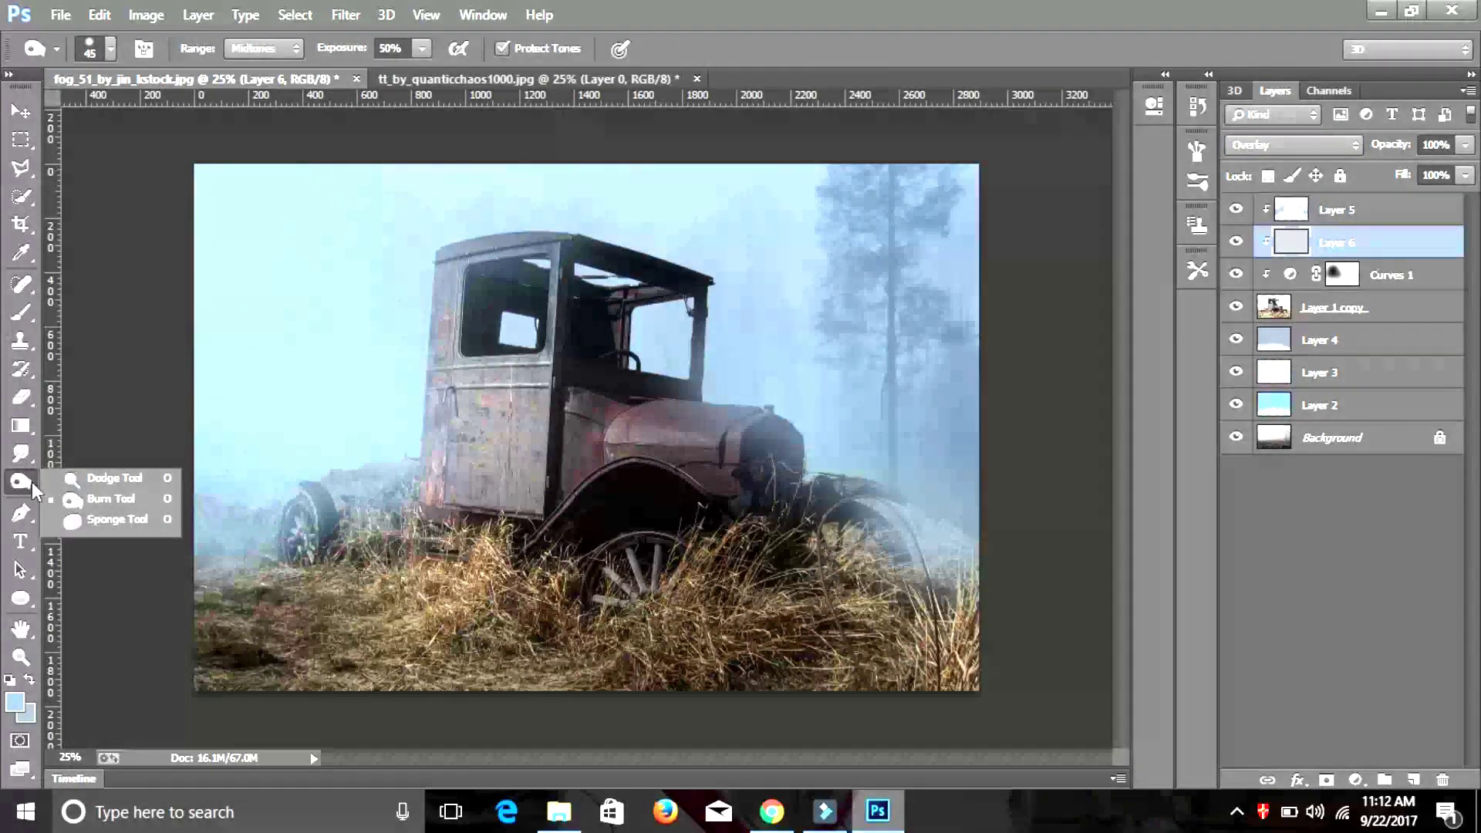
click(108, 478)
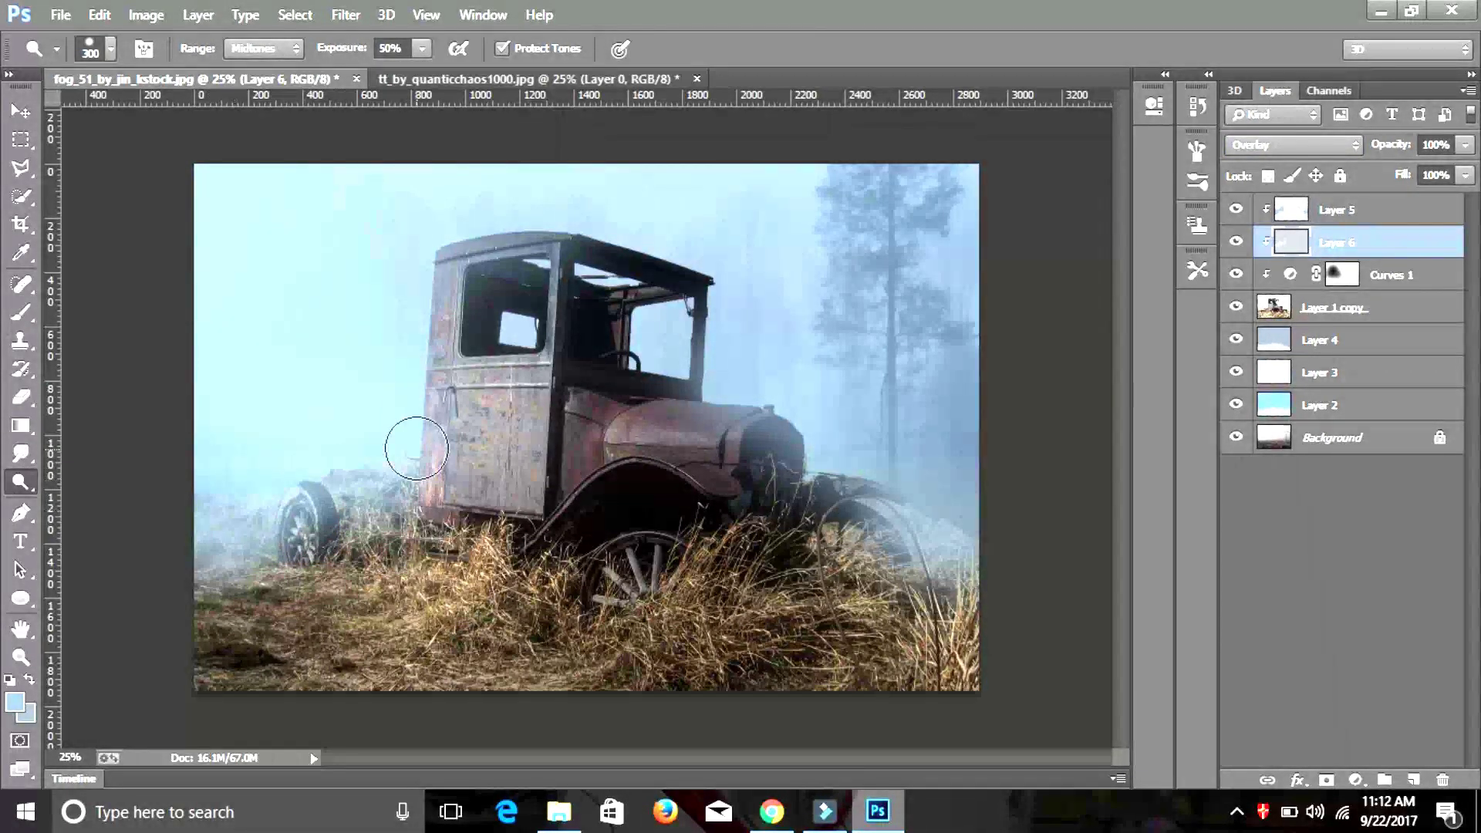
mouse_move(417, 448)
mouse_down()
mouse_move(483, 574)
mouse_move(620, 418)
mouse_move(961, 563)
mouse_up()
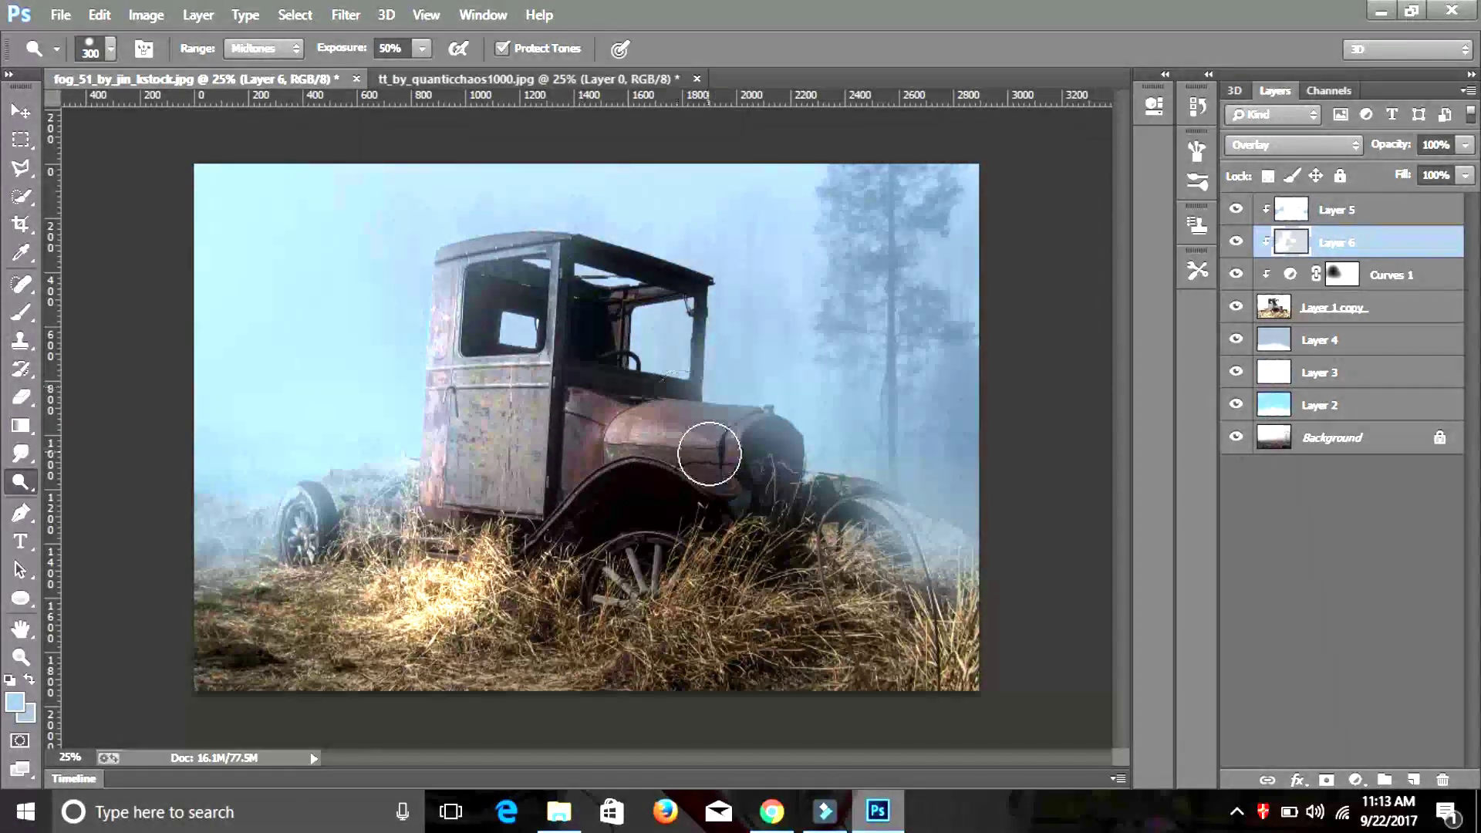
right_click(18, 479)
click(86, 515)
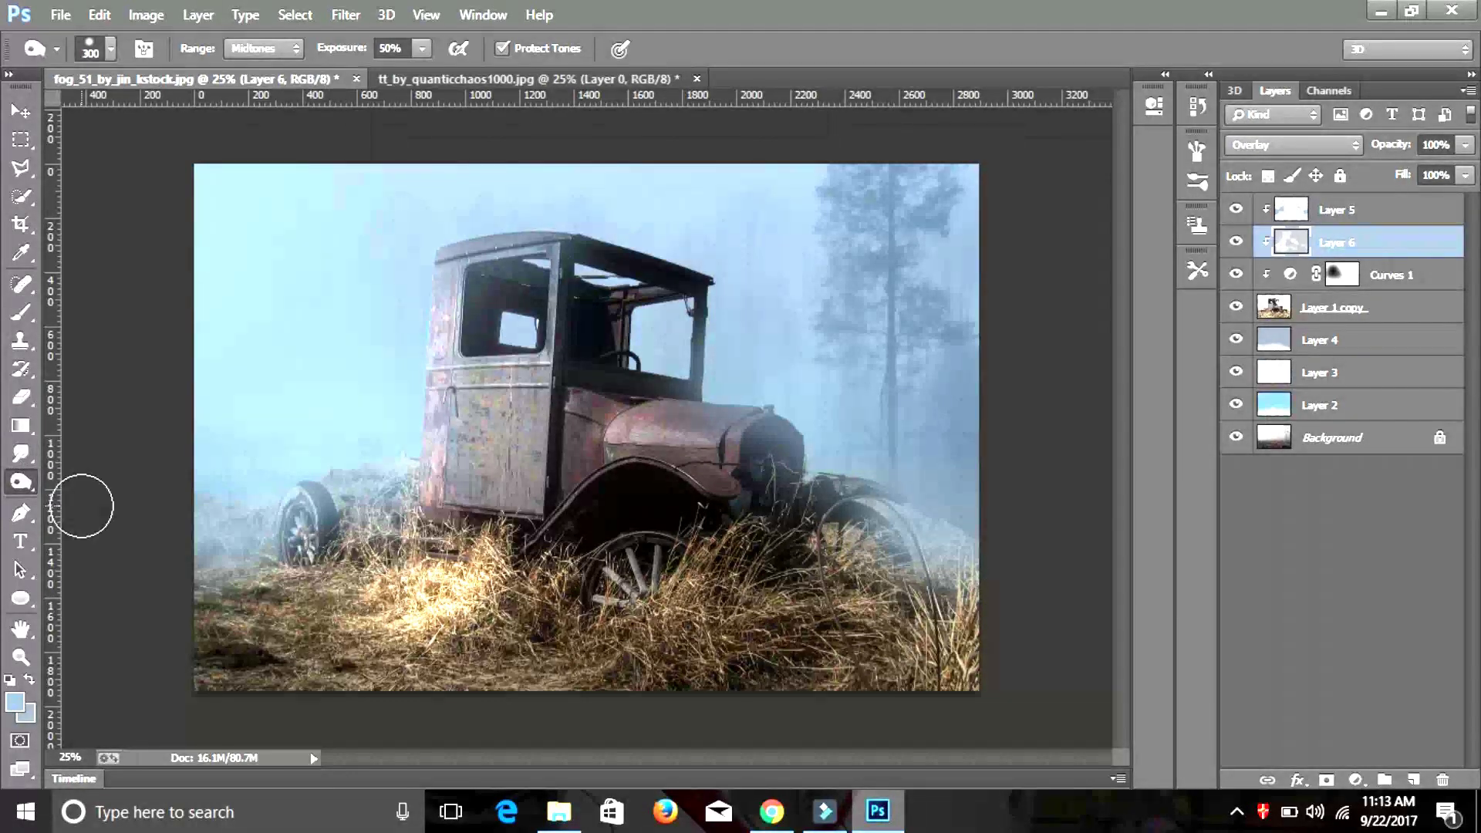
key(bracketright)
key(bracketright)
key(bracketright)
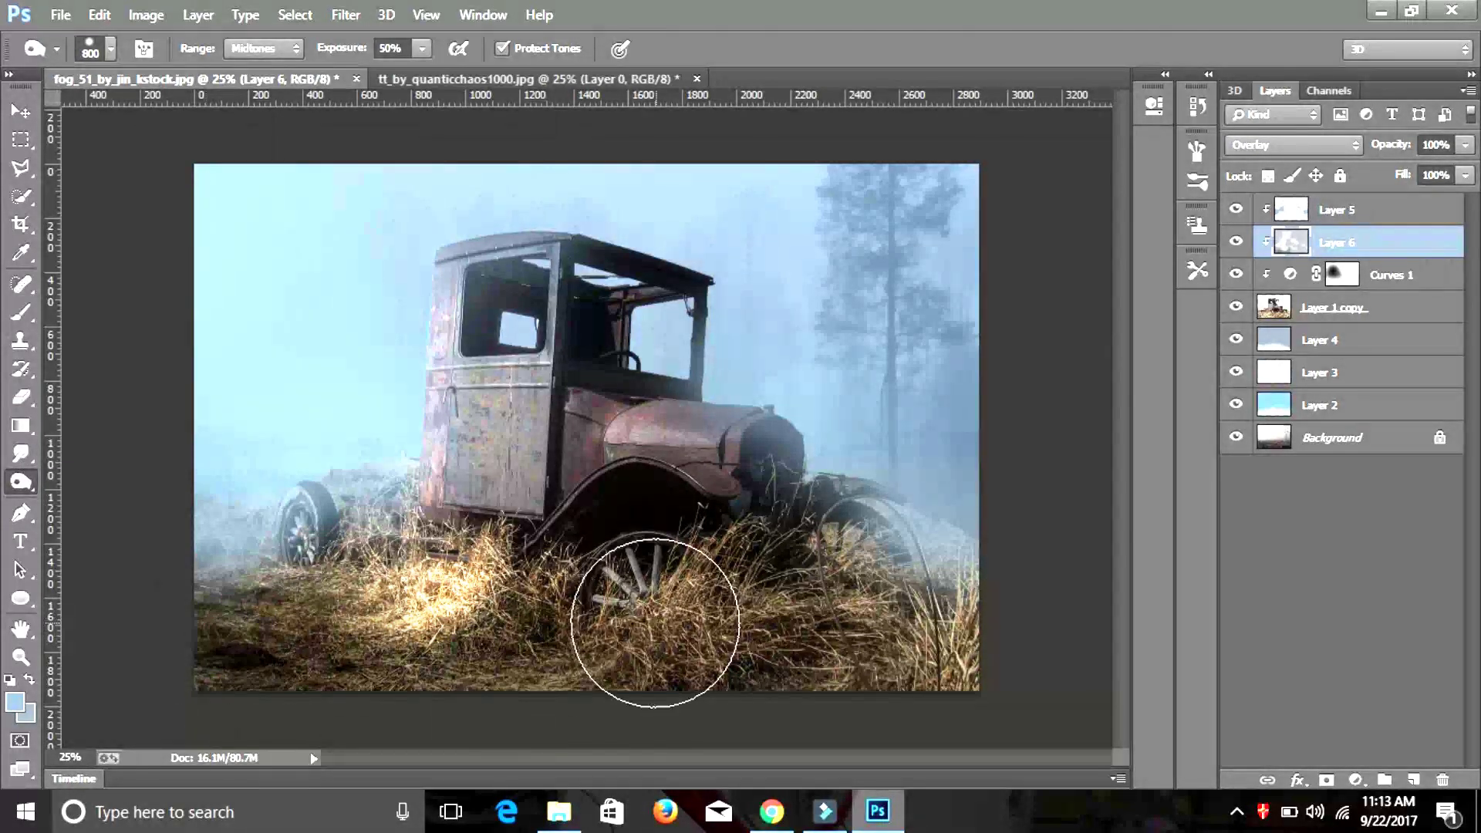
drag(734, 628, 959, 568)
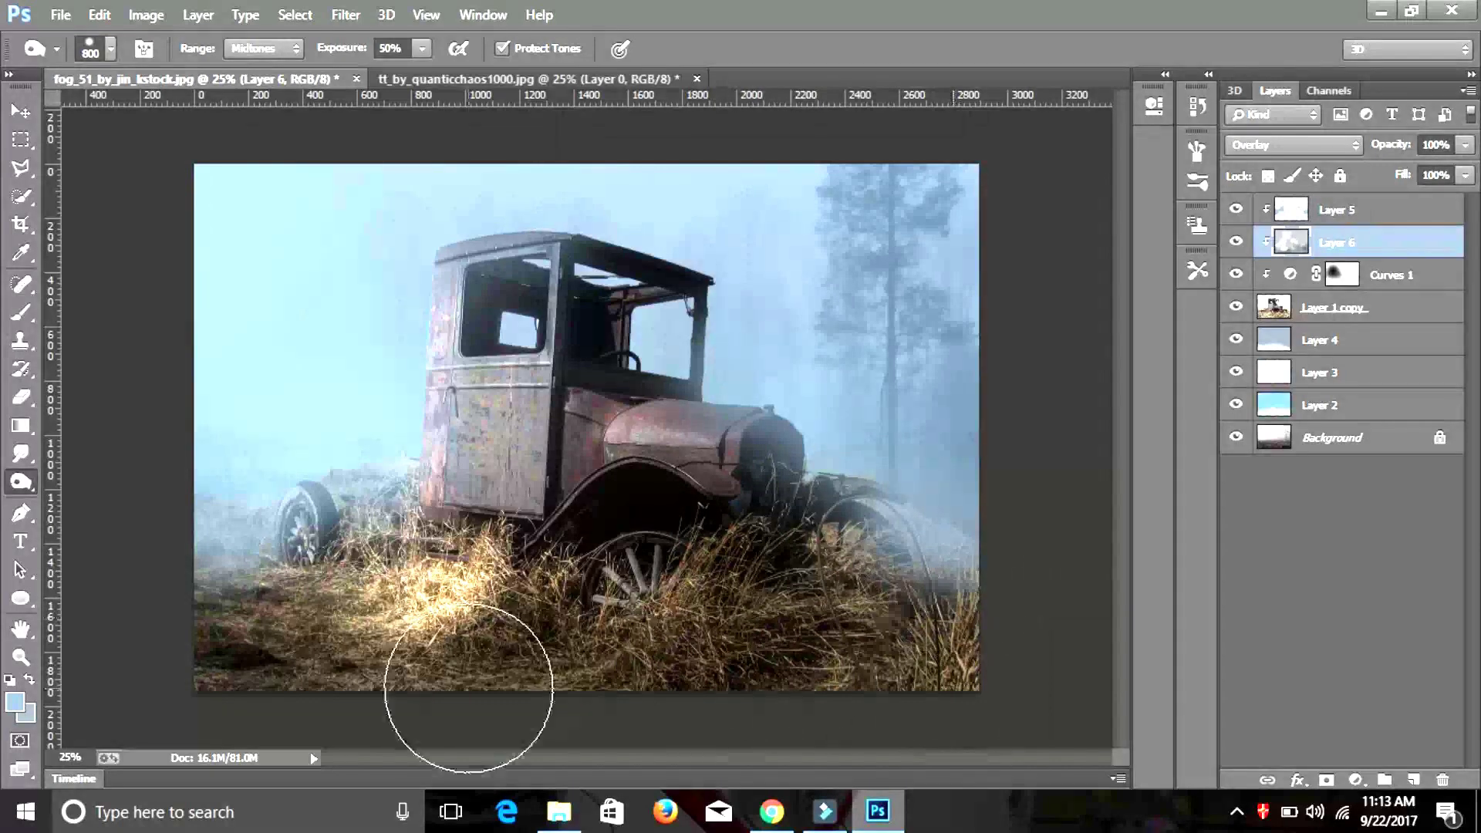
Dodge the lower-left grass and lower Layer 6 to 69% opacity
right_click(18, 482)
click(88, 483)
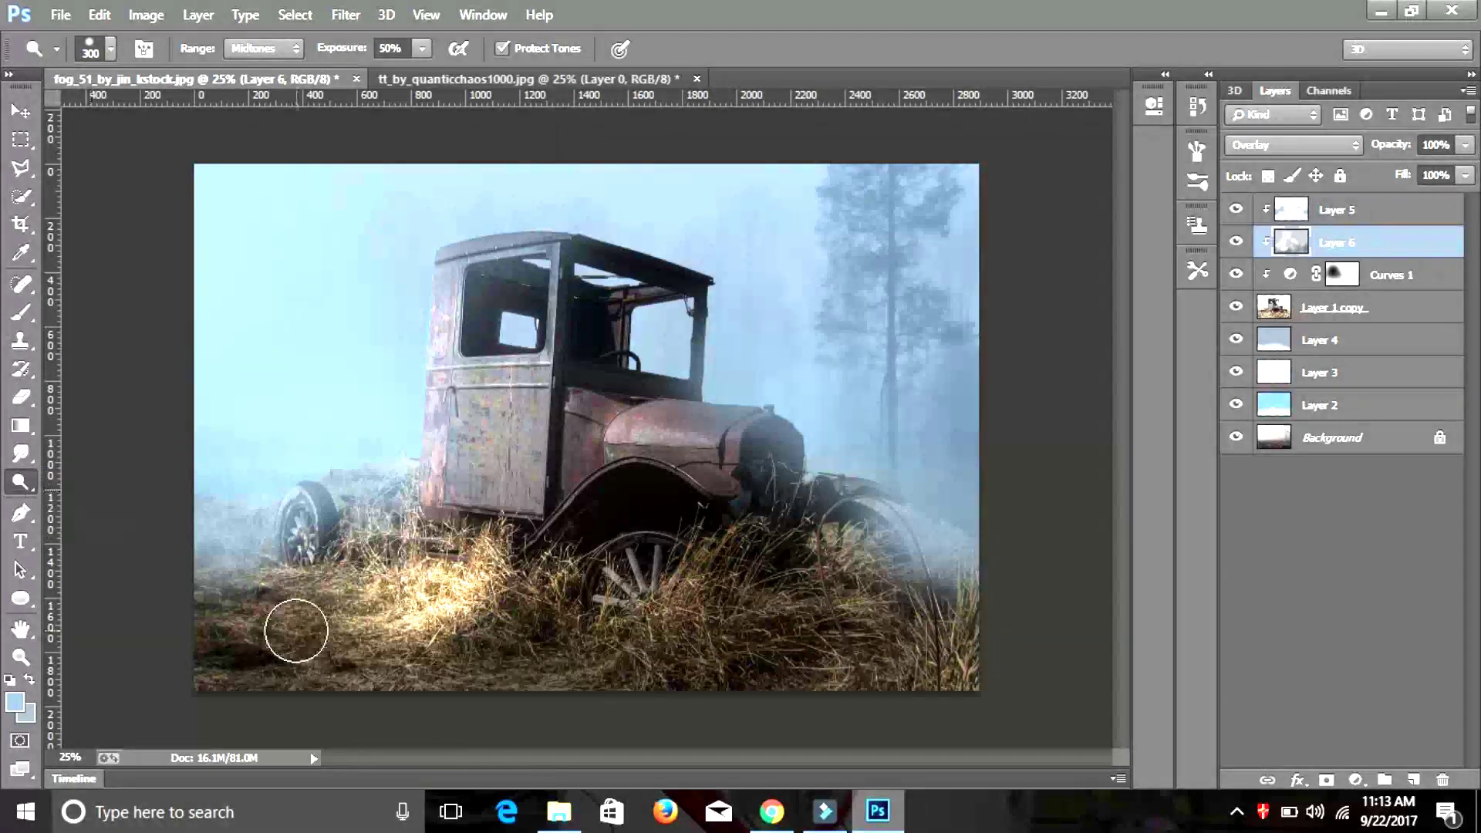
drag(322, 613, 409, 617)
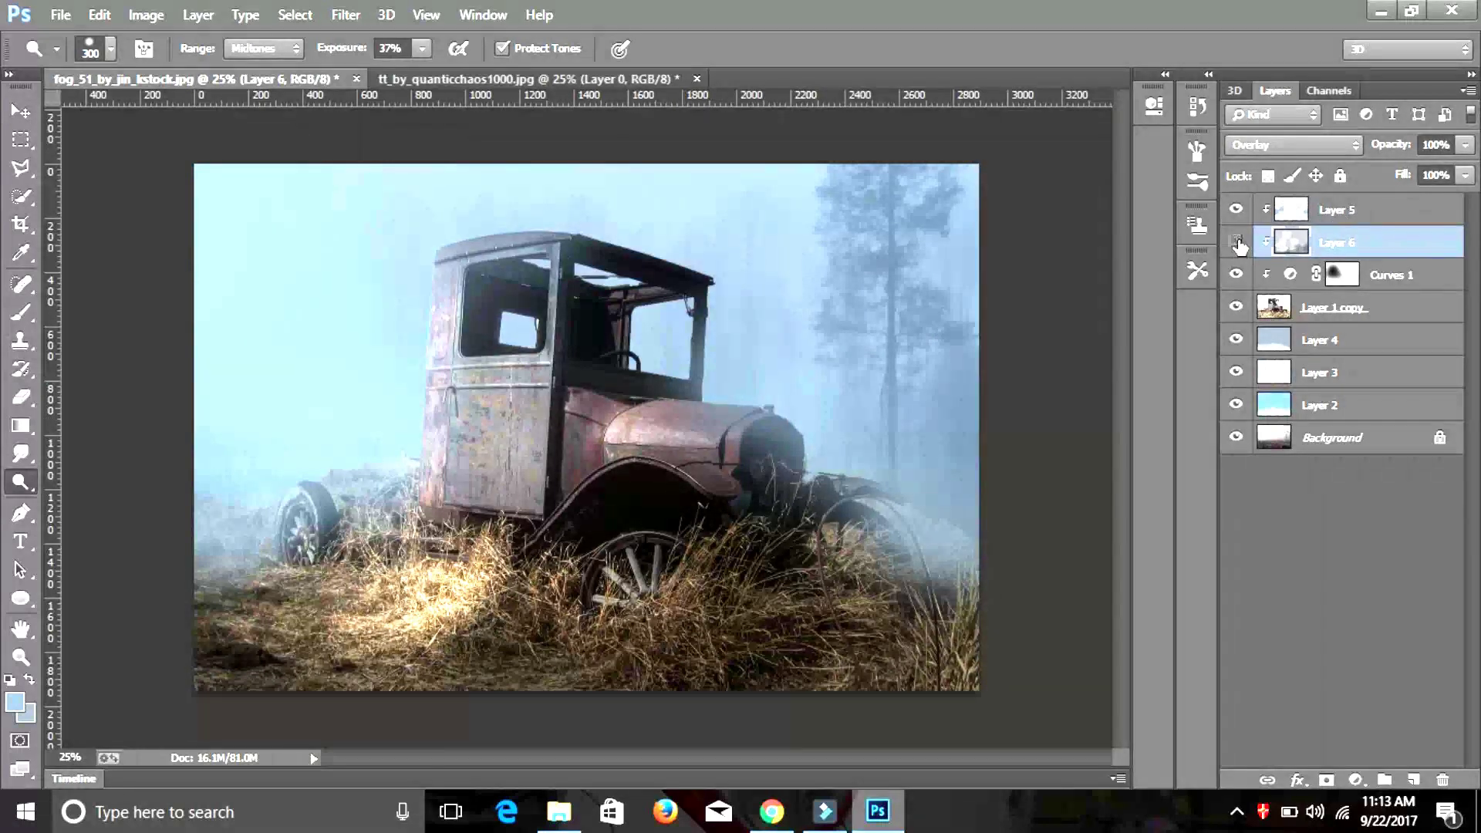
drag(1409, 145, 1385, 145)
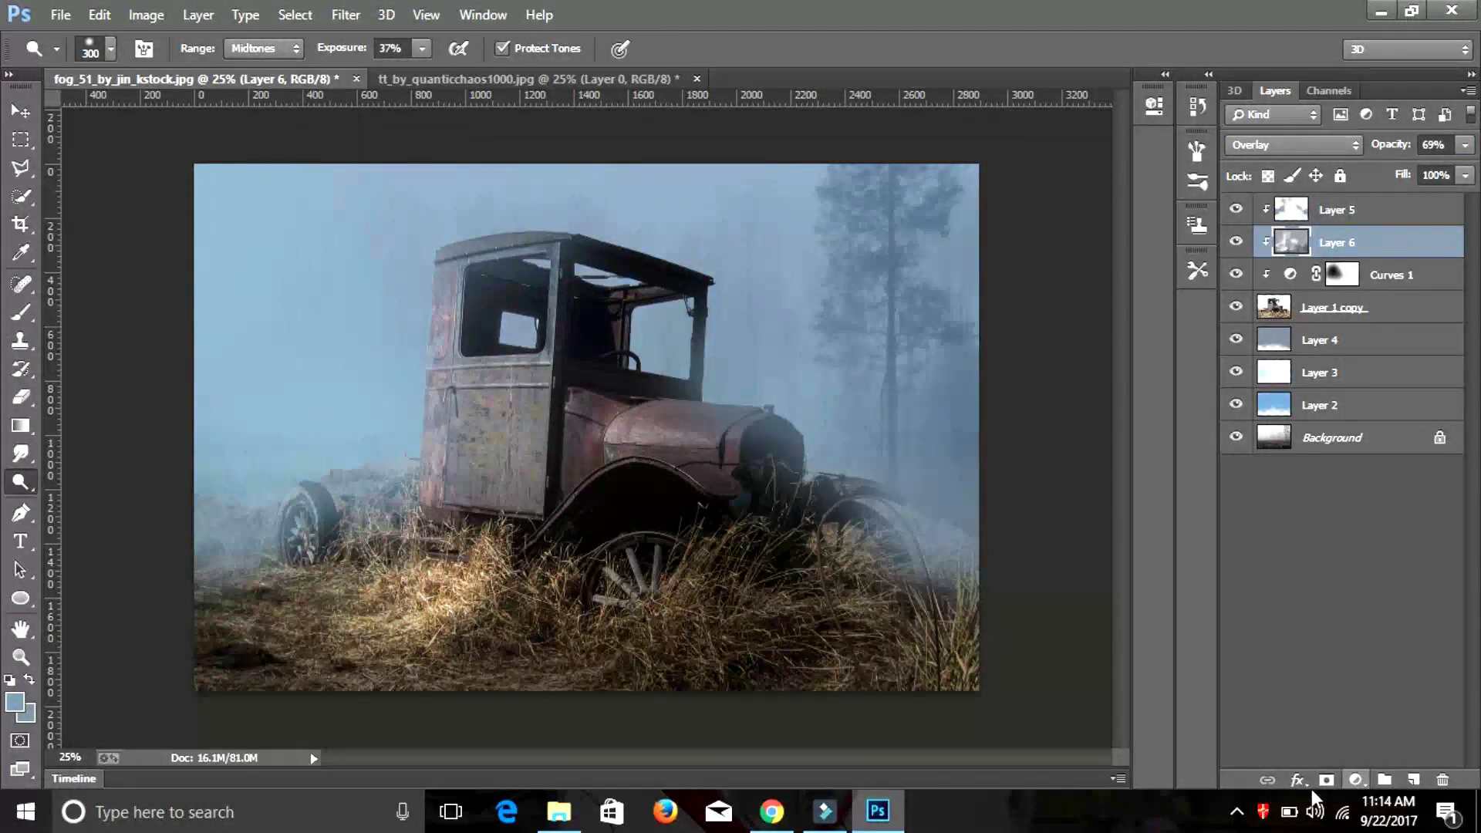
Quick-select the man's head and salmon sweater with a size 90 brush
key(w)
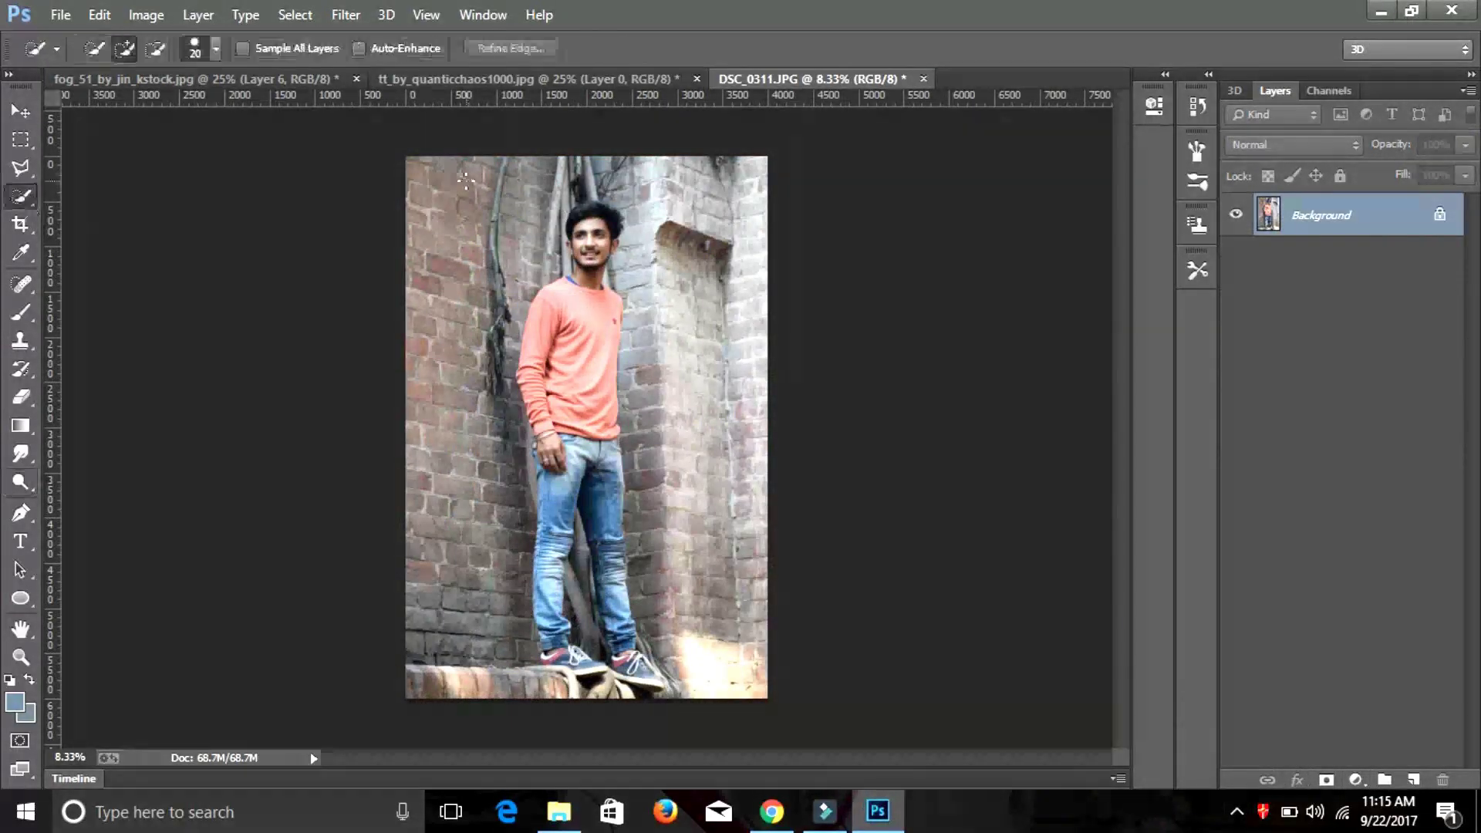
scroll(591, 220, up, 1)
key(bracketright)
key(bracketright)
key(bracketright)
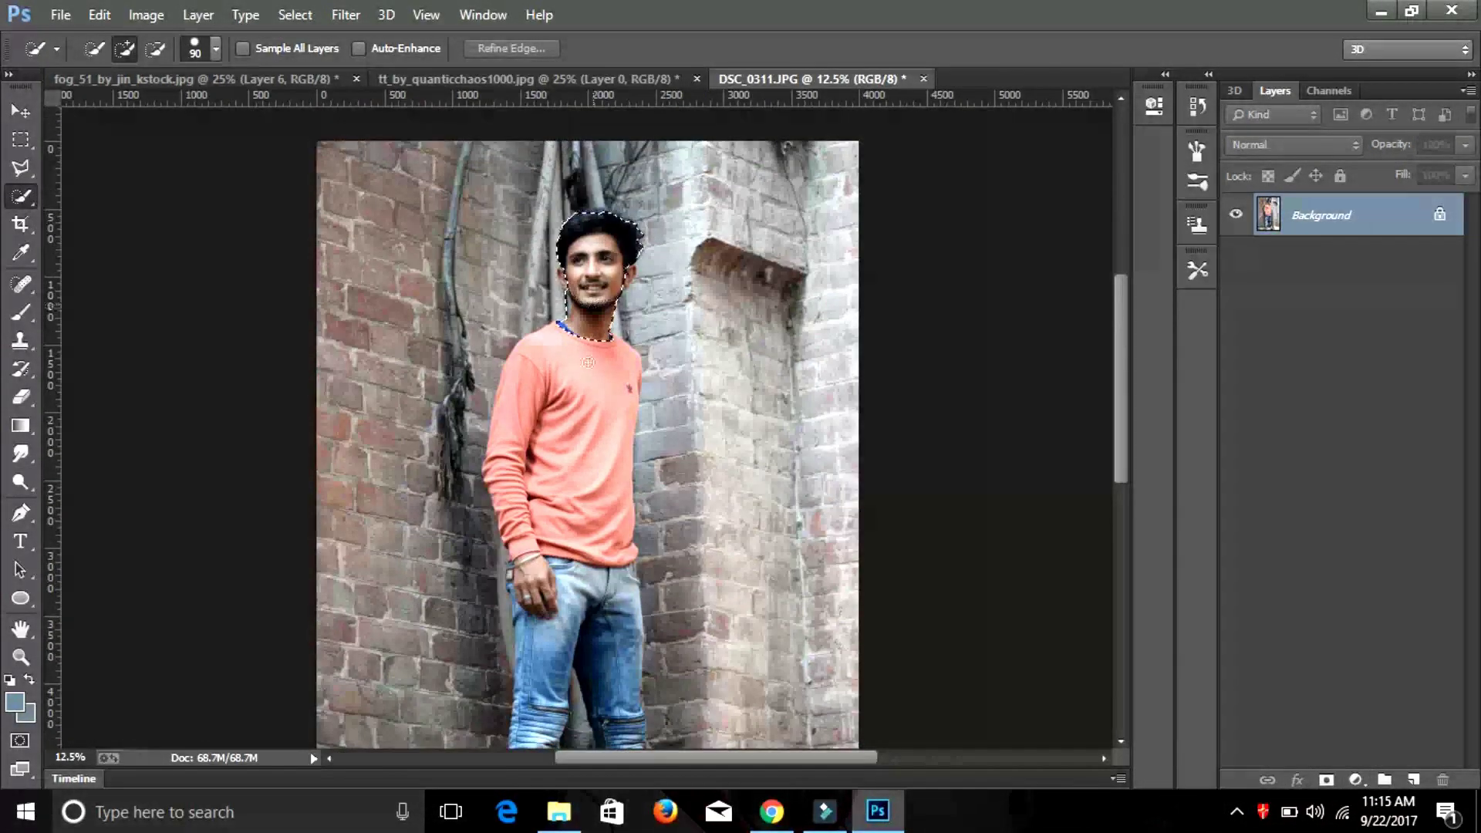
drag(571, 386, 596, 599)
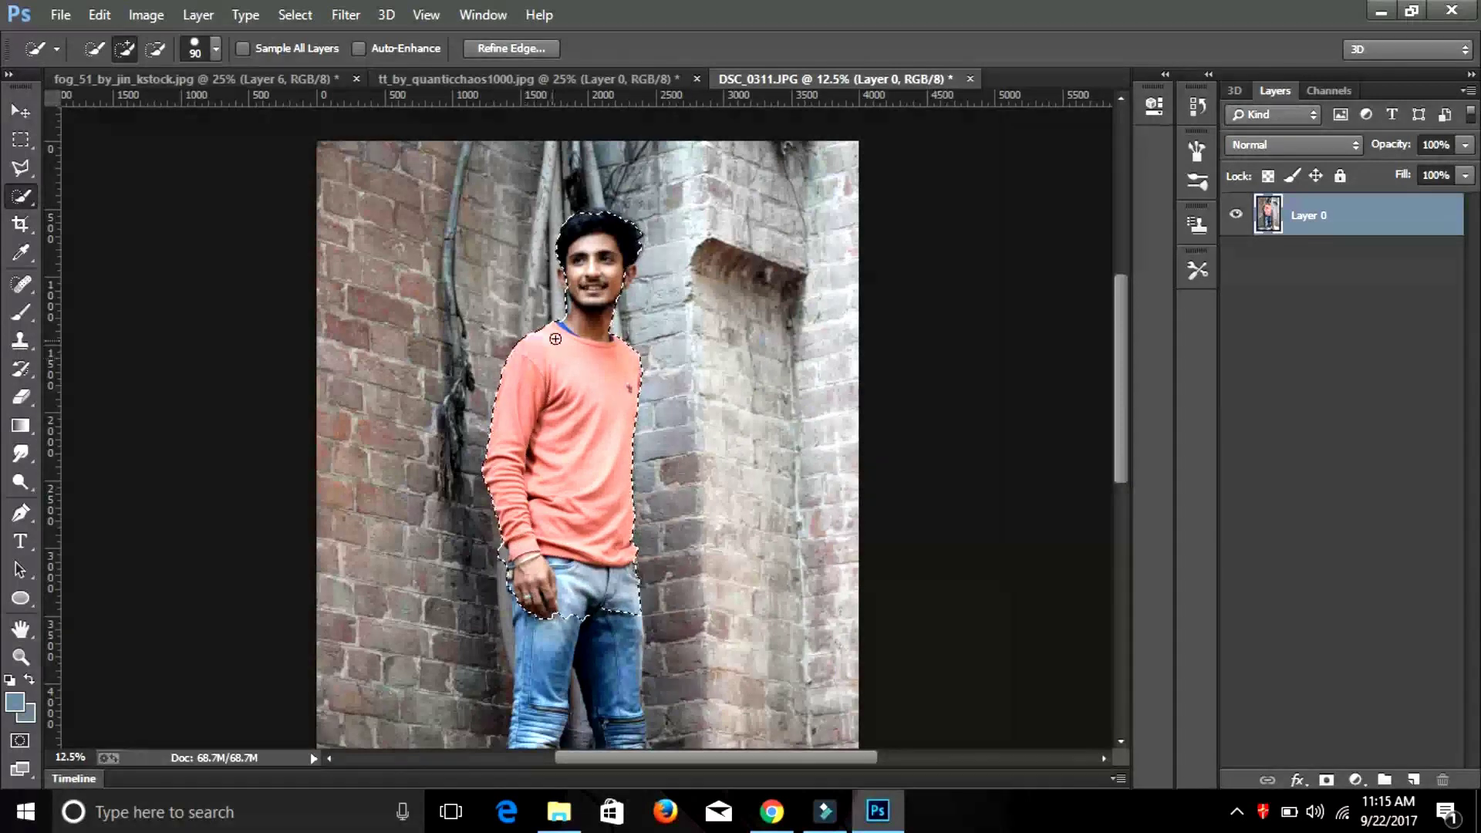
Extend the selection down his legs to the shoes, filling the right-knee gap, brush 35
scroll(682, 708, down, 5)
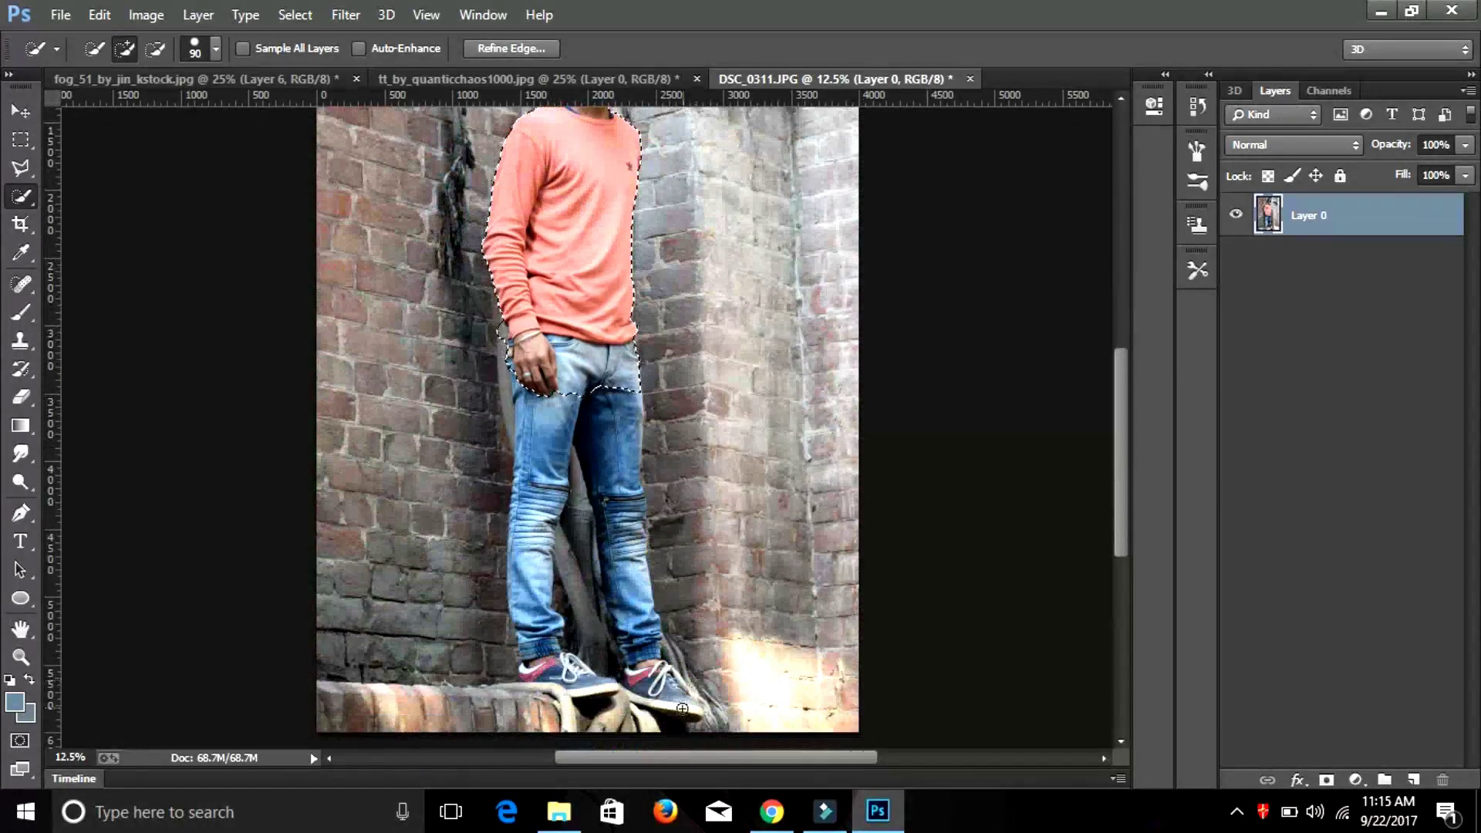
drag(530, 558, 530, 677)
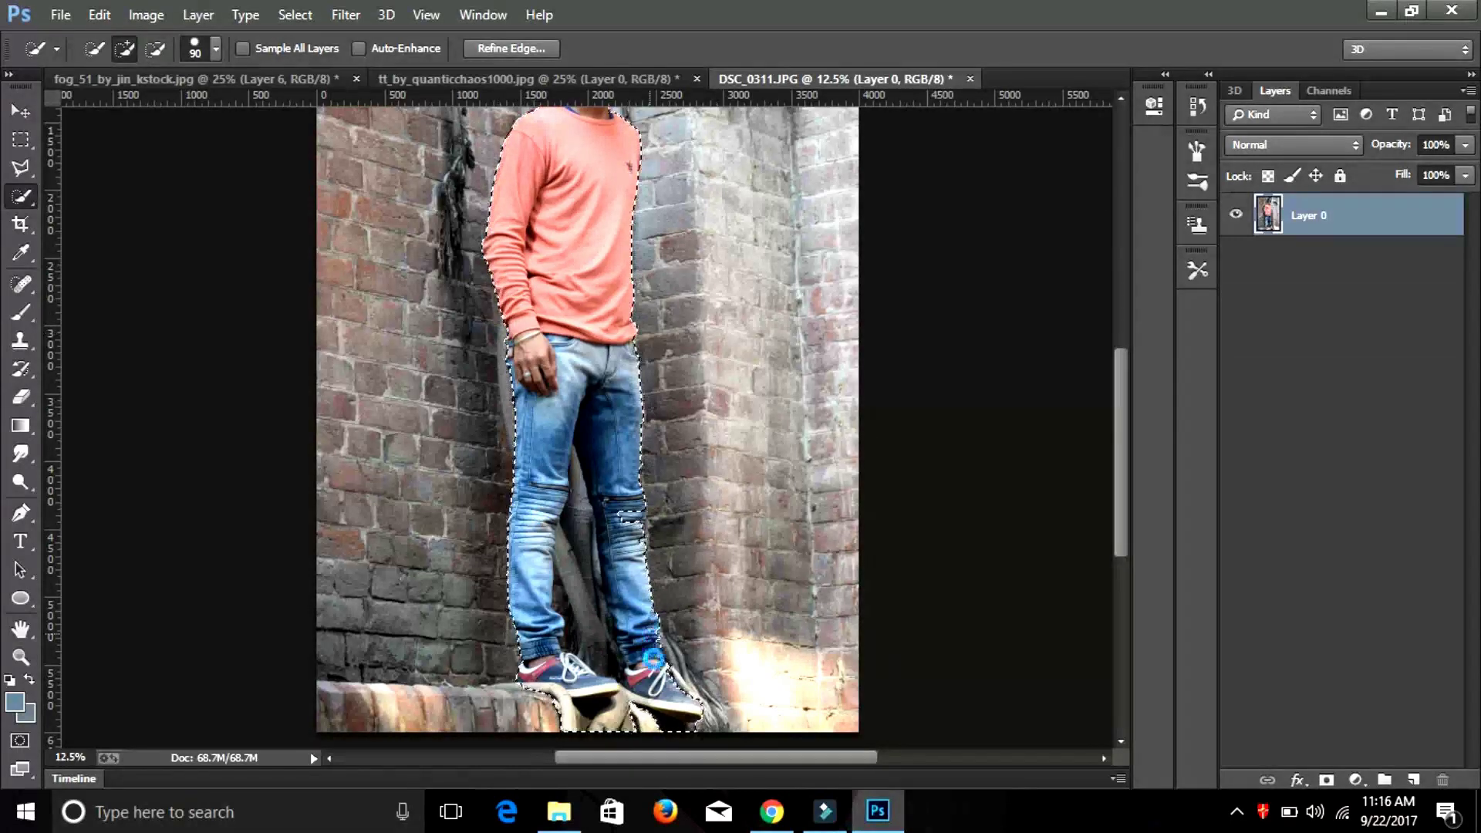
click(637, 519)
scroll(656, 635, down, 3)
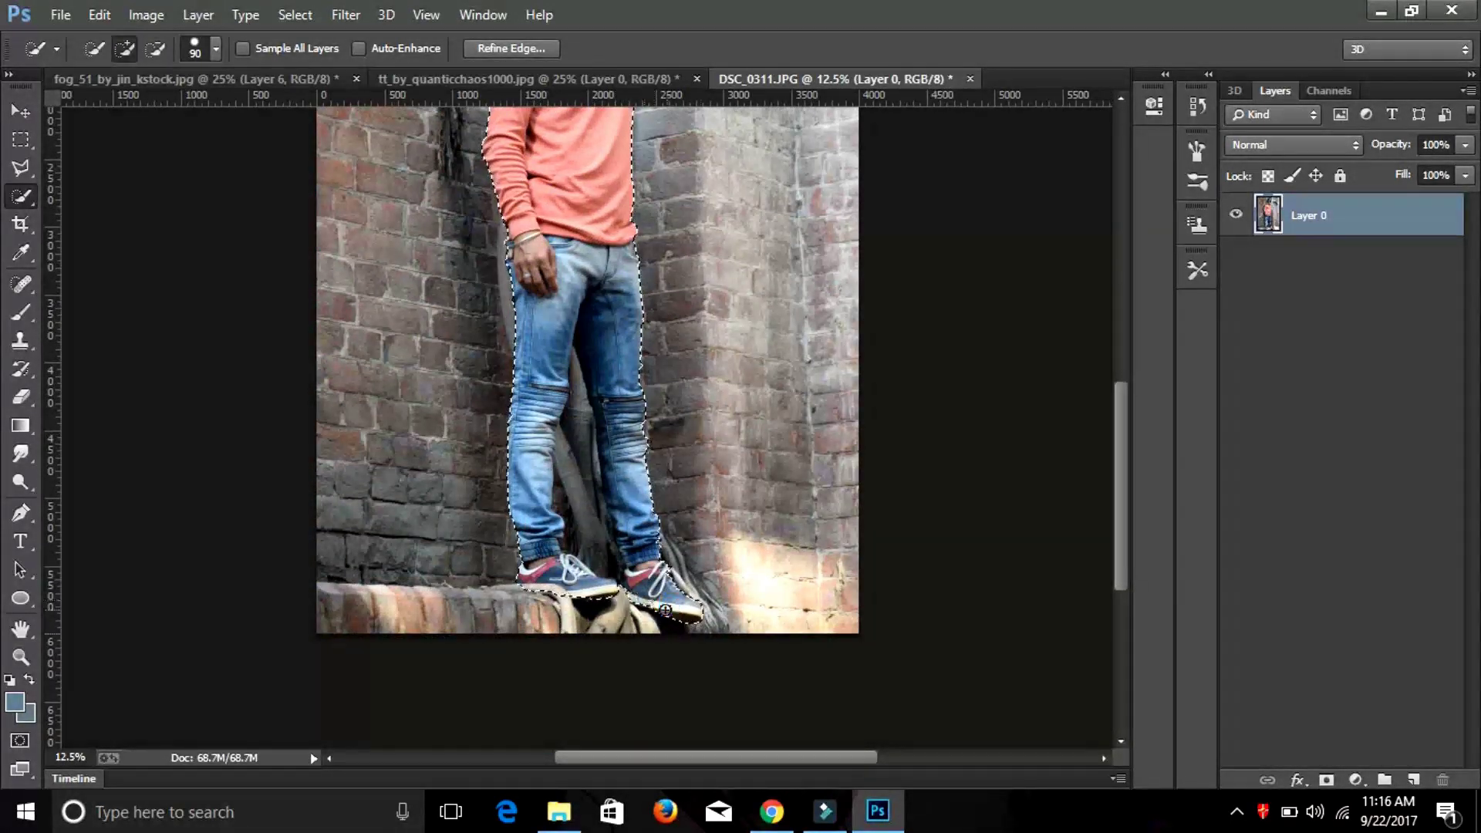
alt+click(591, 552)
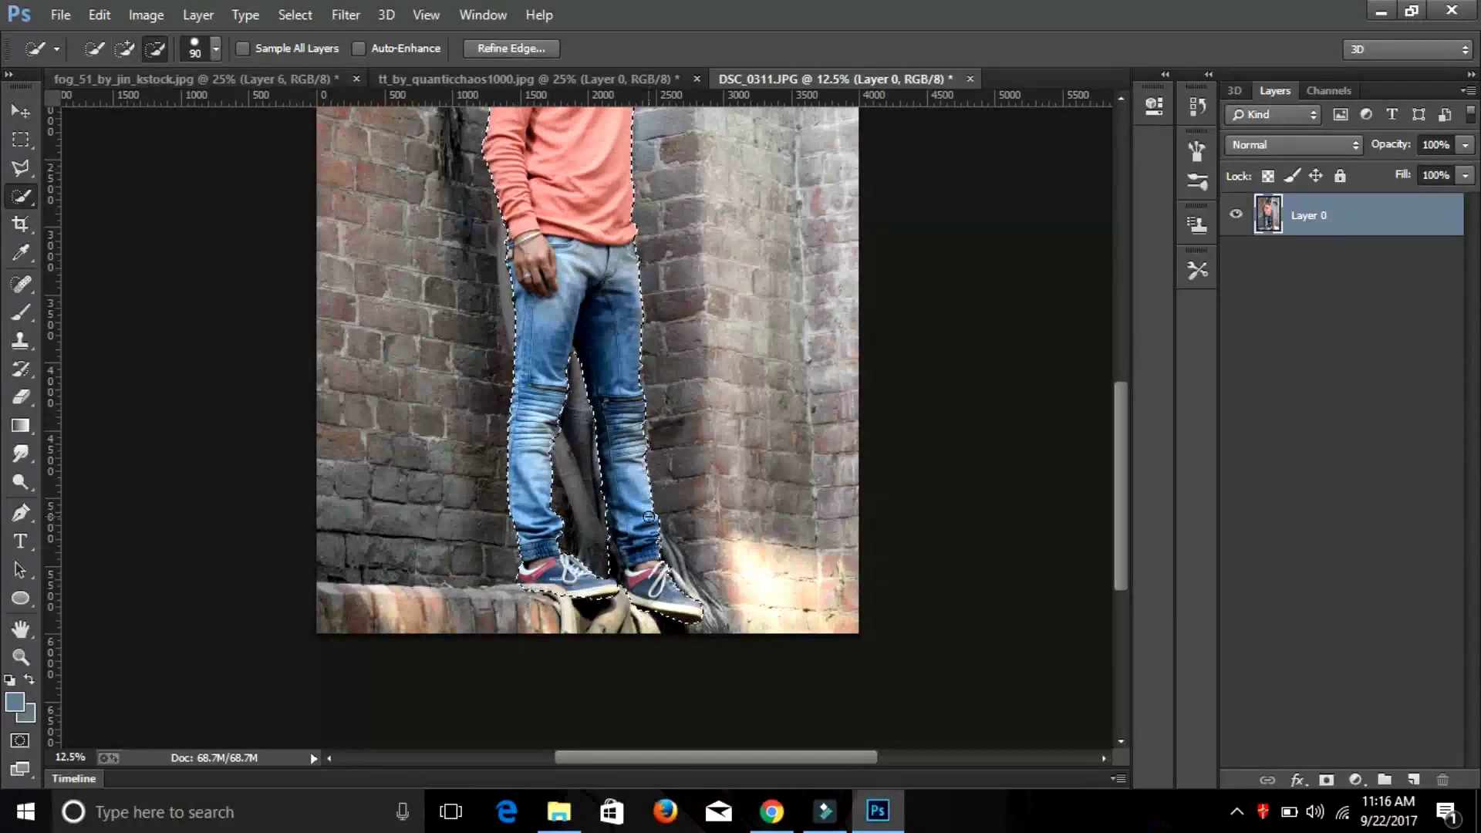
key(bracketleft)
key(bracketleft)
key(bracketleft)
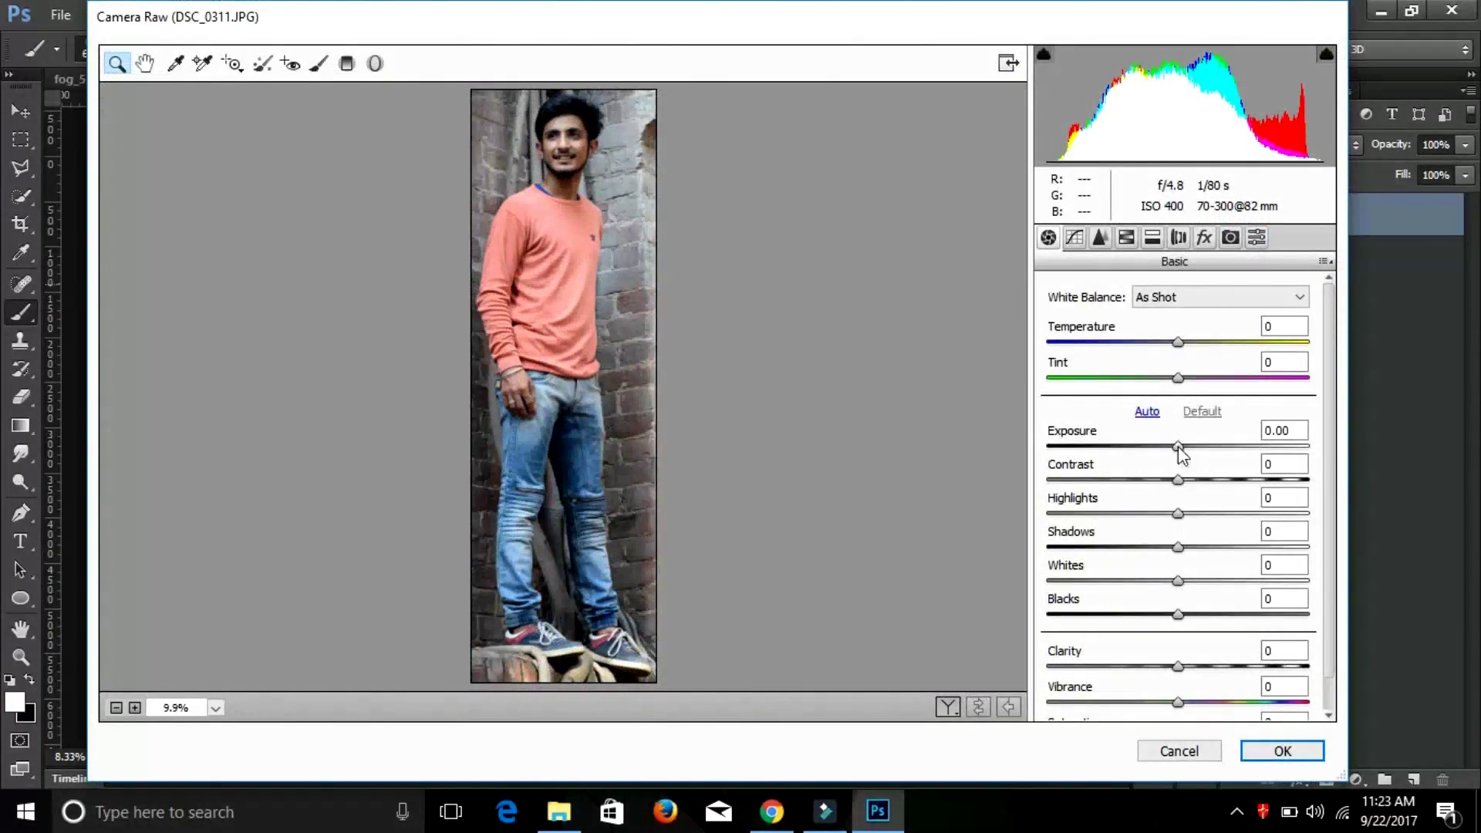
In Camera Raw set Exposure -0.35, Shadows +33, Blacks +16 and Clarity +15, then apply
drag(1178, 446, 1169, 446)
click(1199, 615)
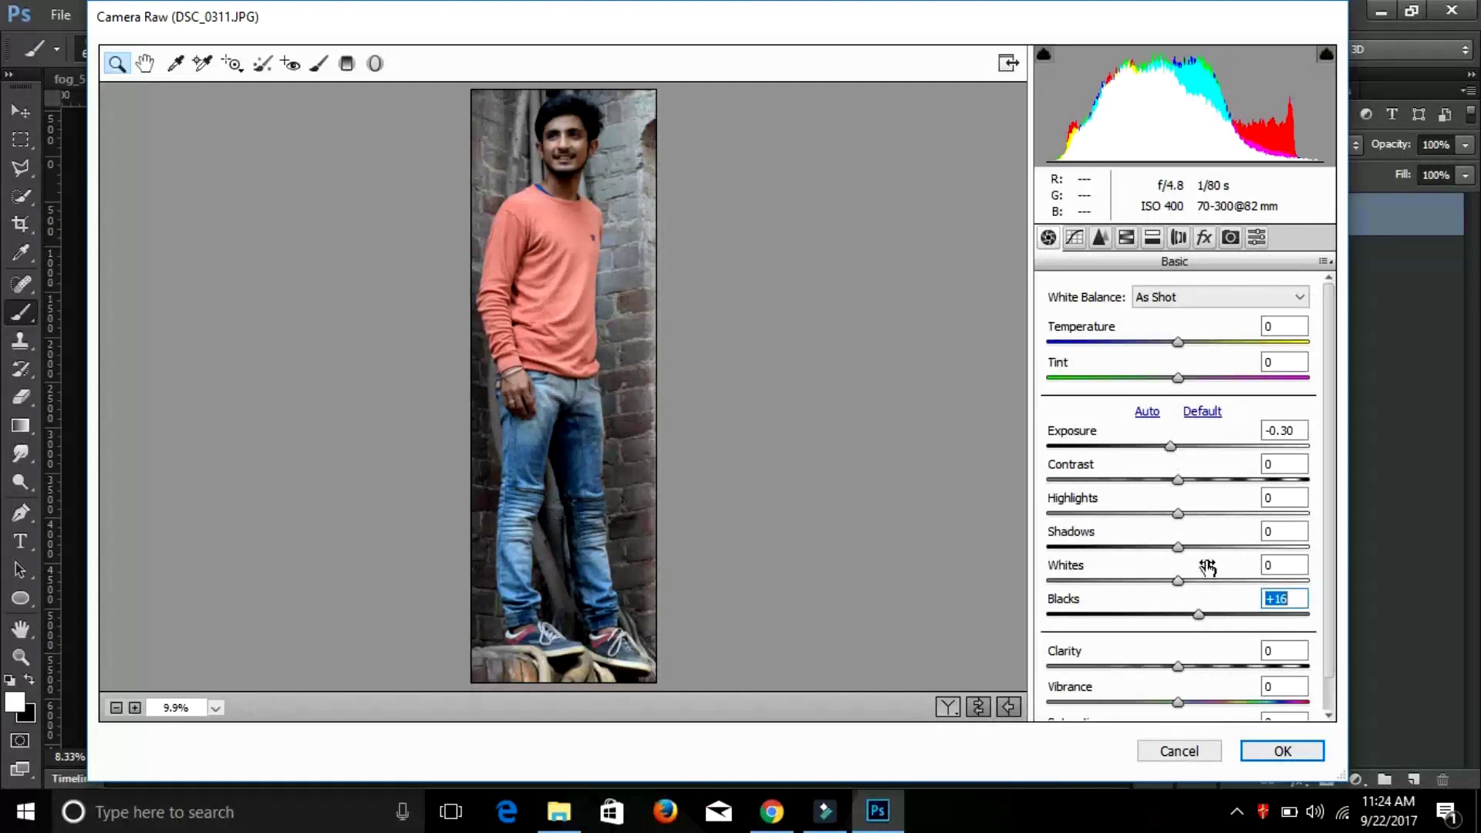
drag(1232, 549, 1223, 549)
click(1165, 455)
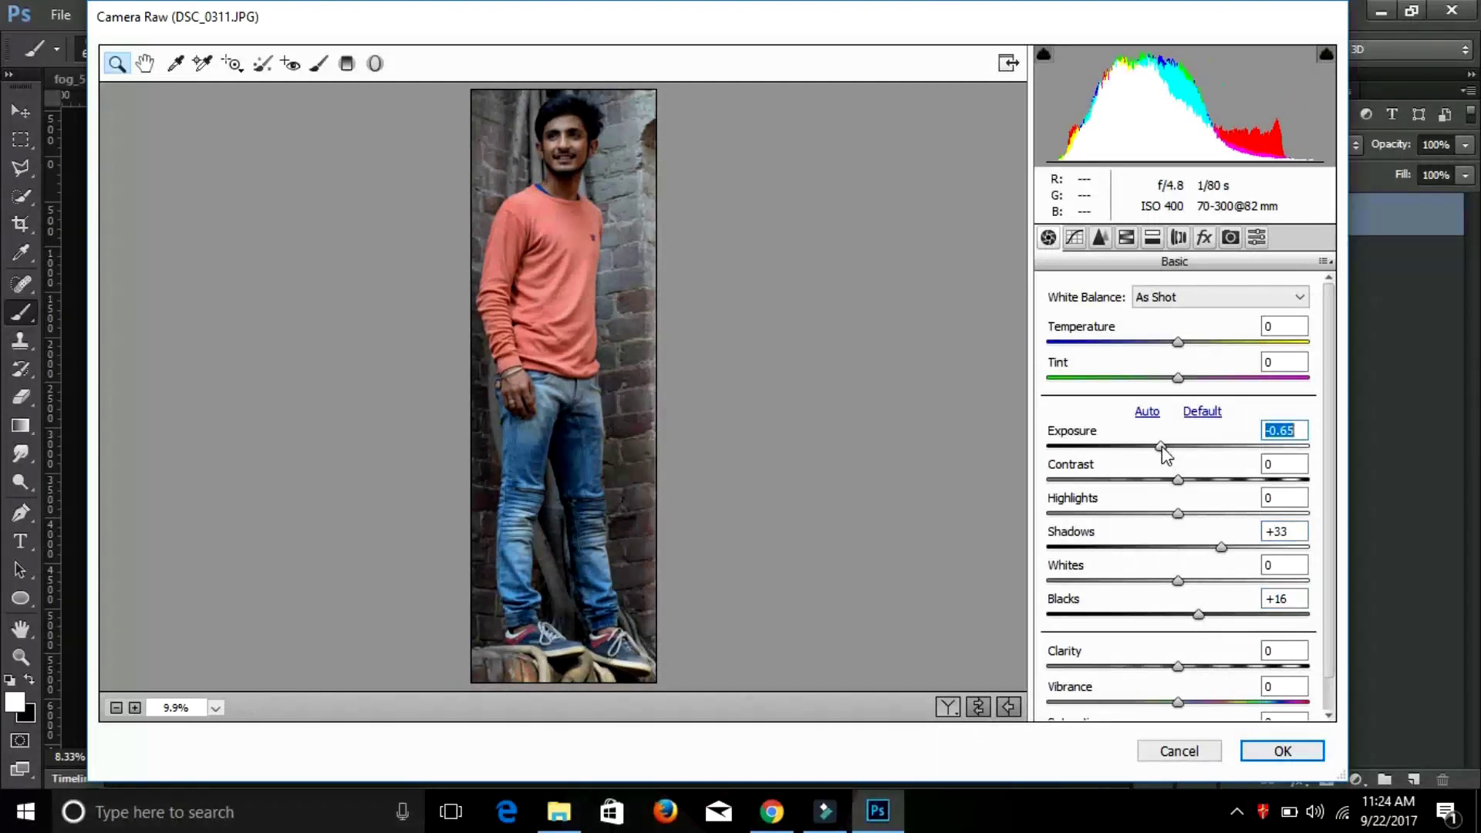
click(1198, 667)
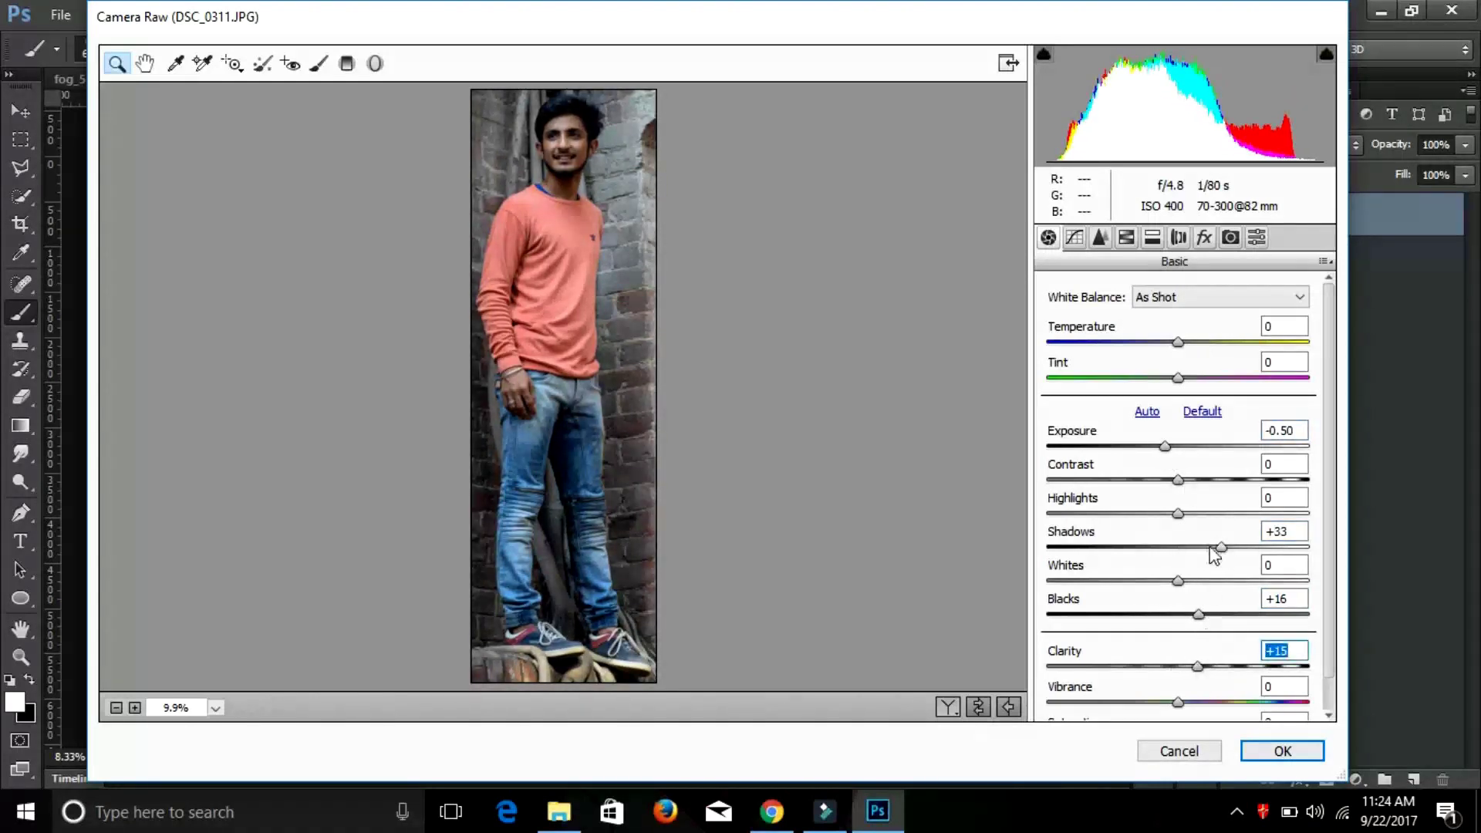
drag(1167, 451, 1171, 453)
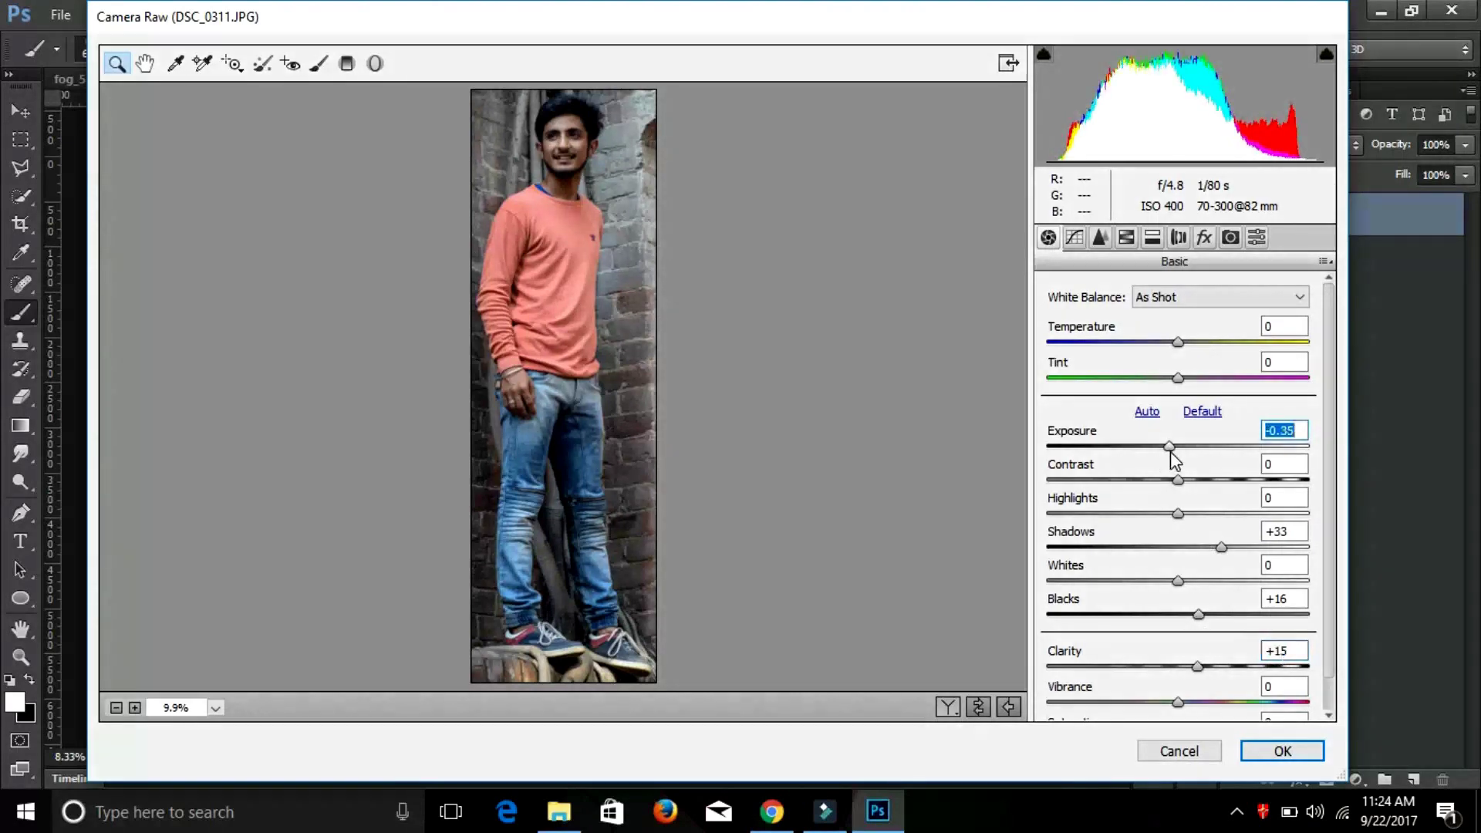
click(1269, 749)
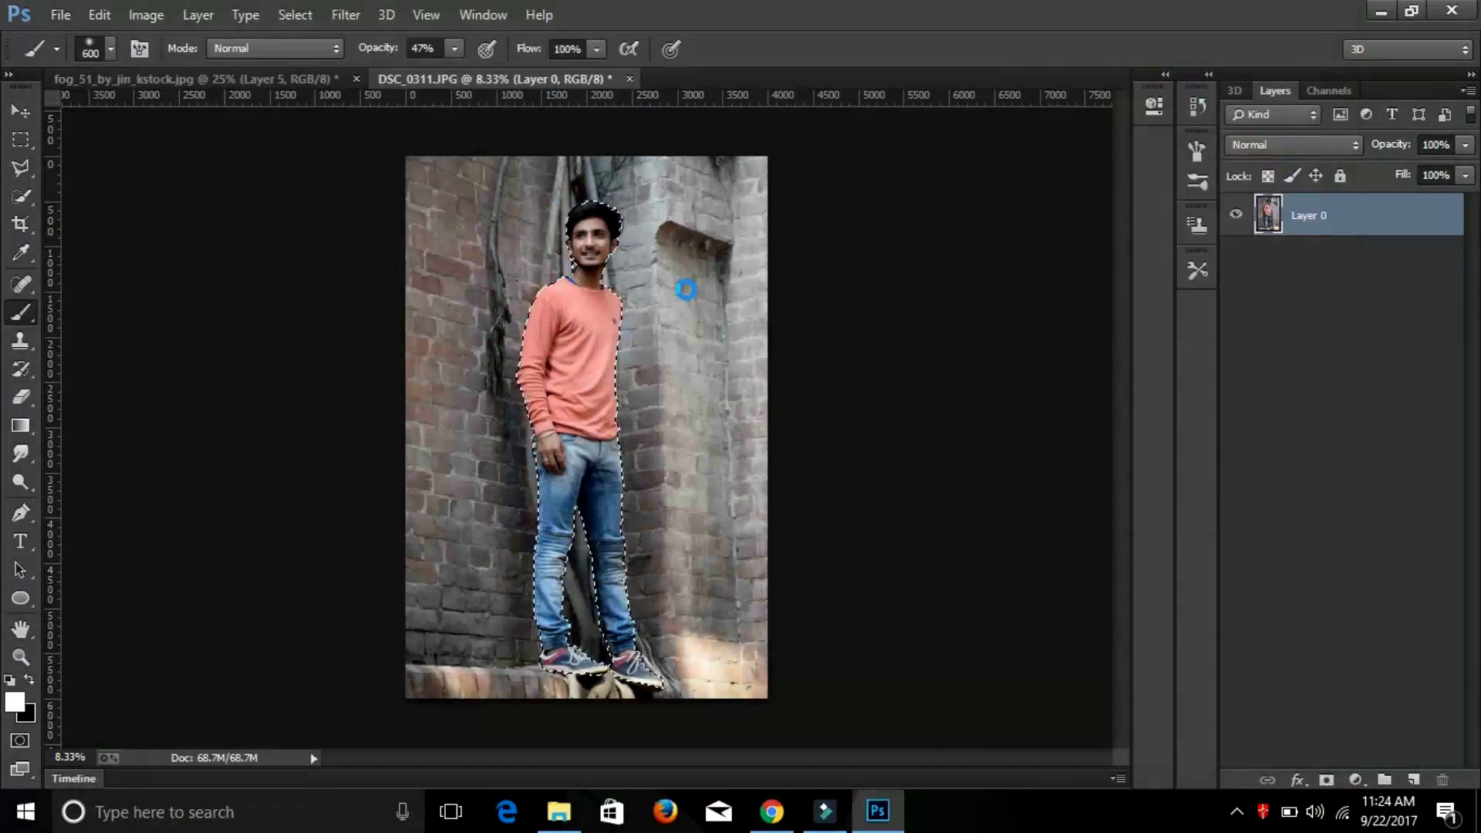
Mask the selected man, move him into the fog scene as Layer 7, and release its clipping mask
click(1328, 781)
click(16, 113)
drag(567, 386, 540, 367)
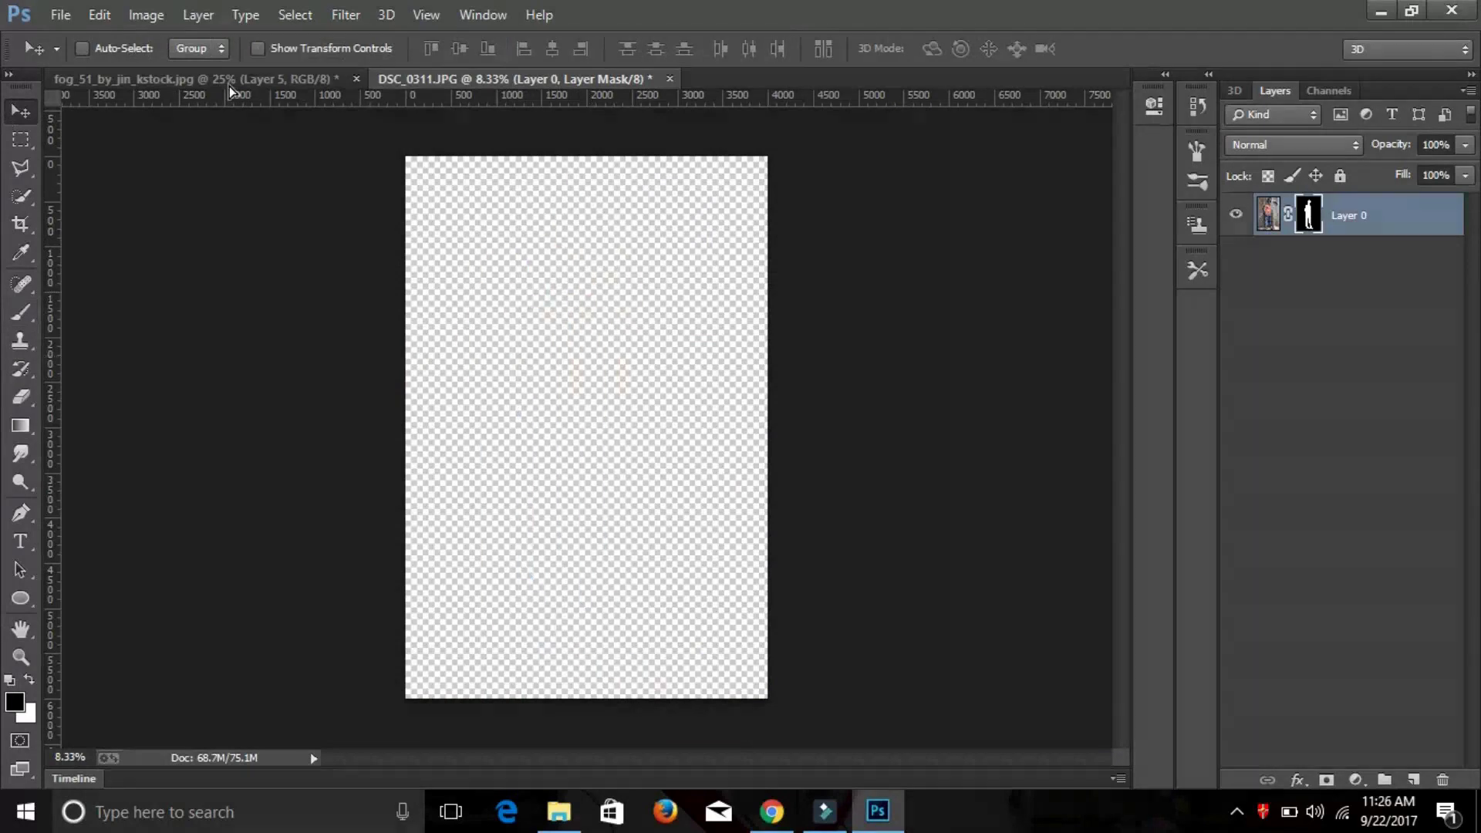
right_click(1312, 216)
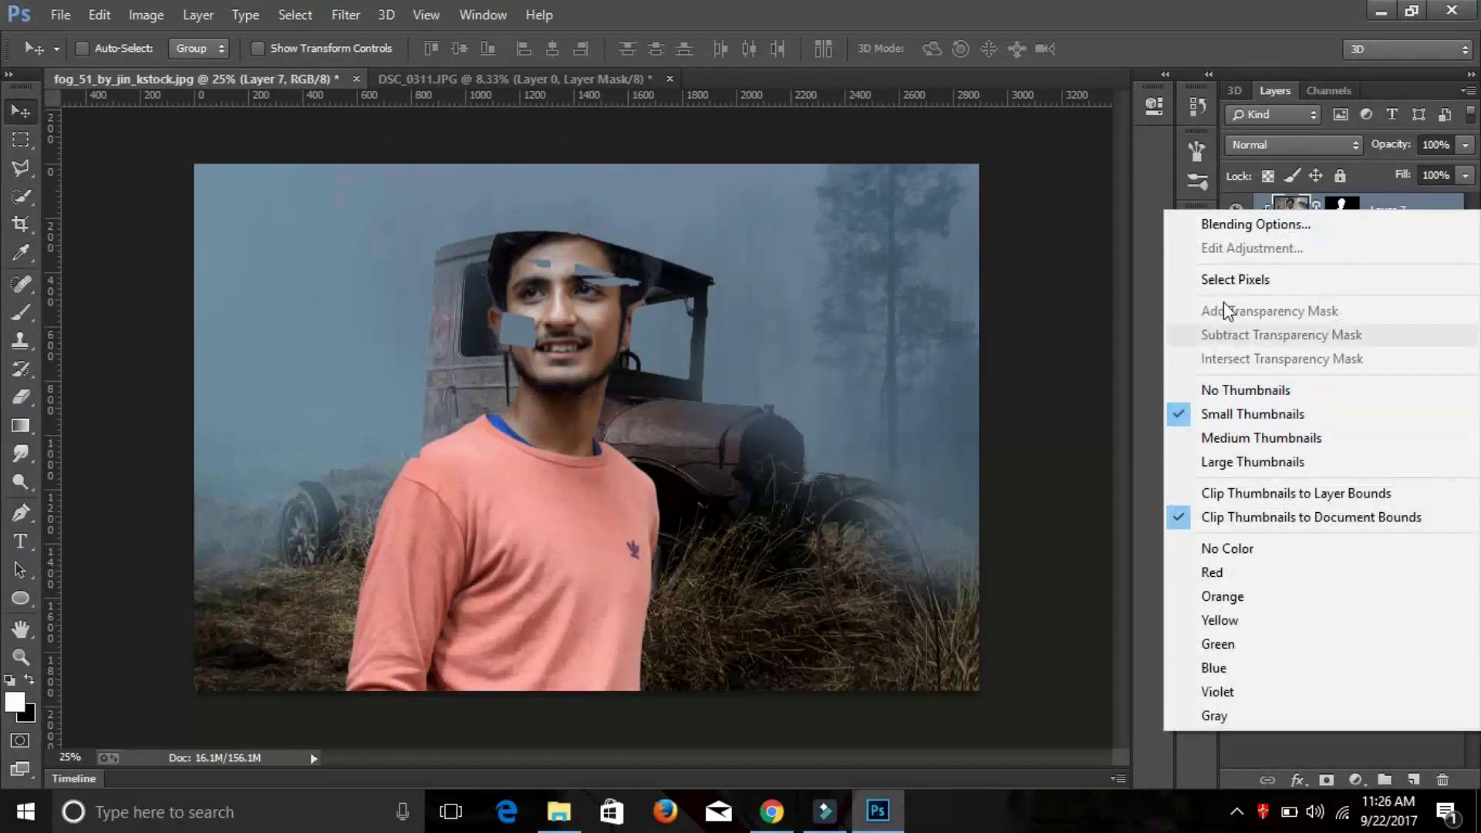
key(Escape)
right_click(1268, 216)
click(887, 390)
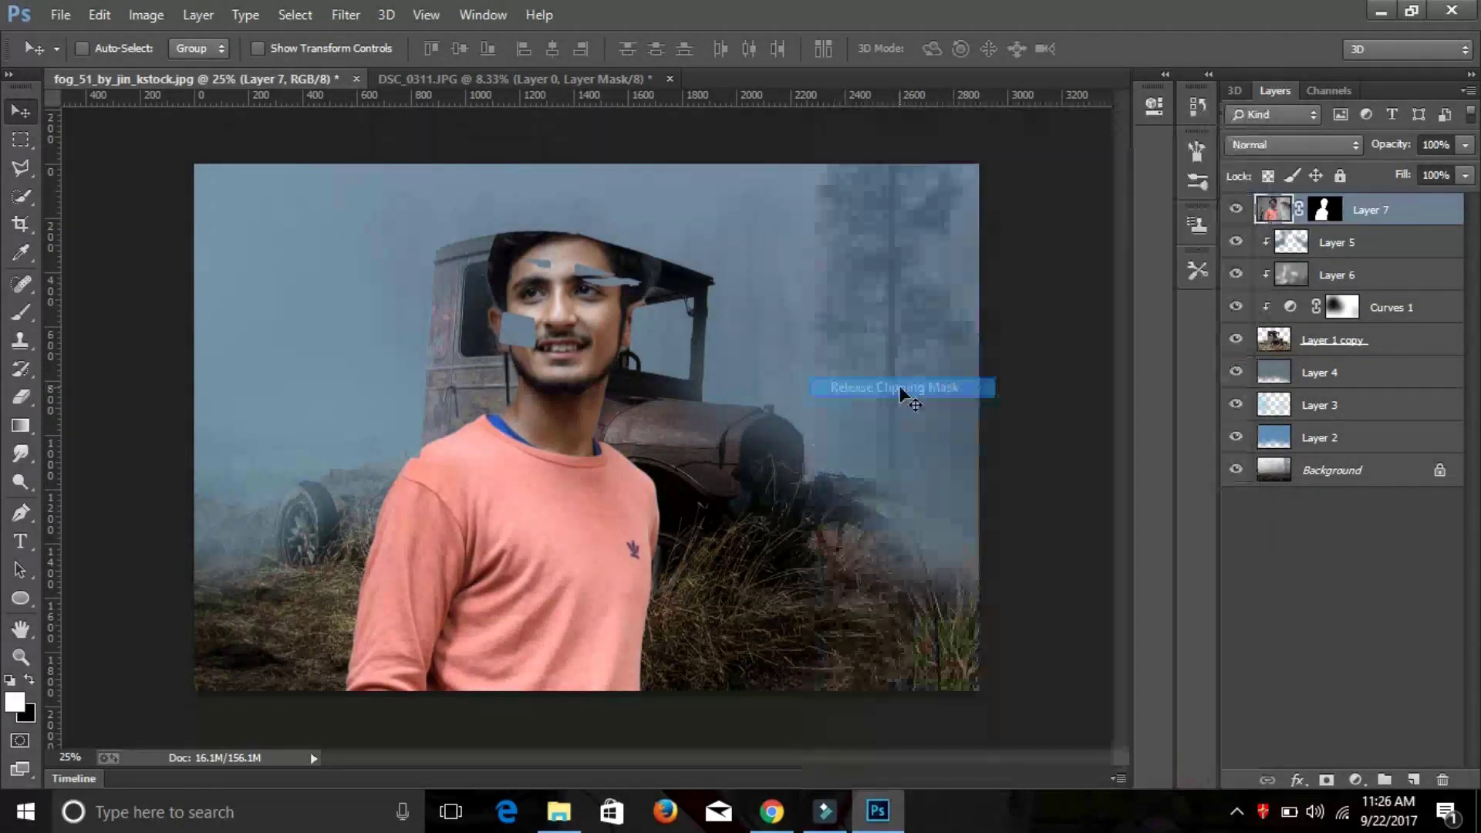
Scale the man to about a quarter size and place him beside the truck
key(ctrl+t)
key(ctrl+minus)
key(ctrl+minus)
key(ctrl+minus)
drag(764, 302, 592, 345)
key(ctrl+plus)
key(ctrl+plus)
key(ctrl+plus)
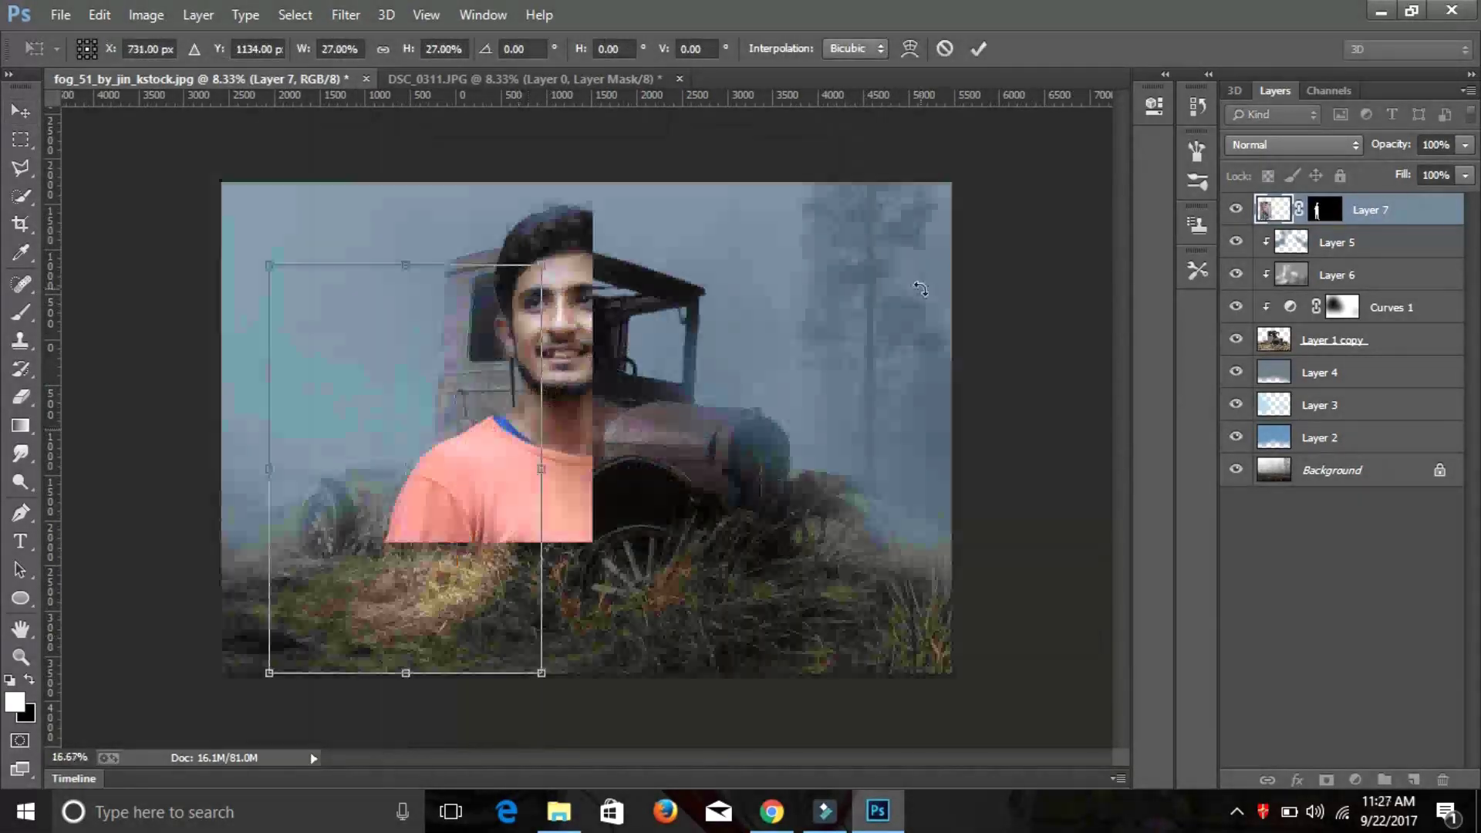
drag(382, 459, 395, 446)
key(Return)
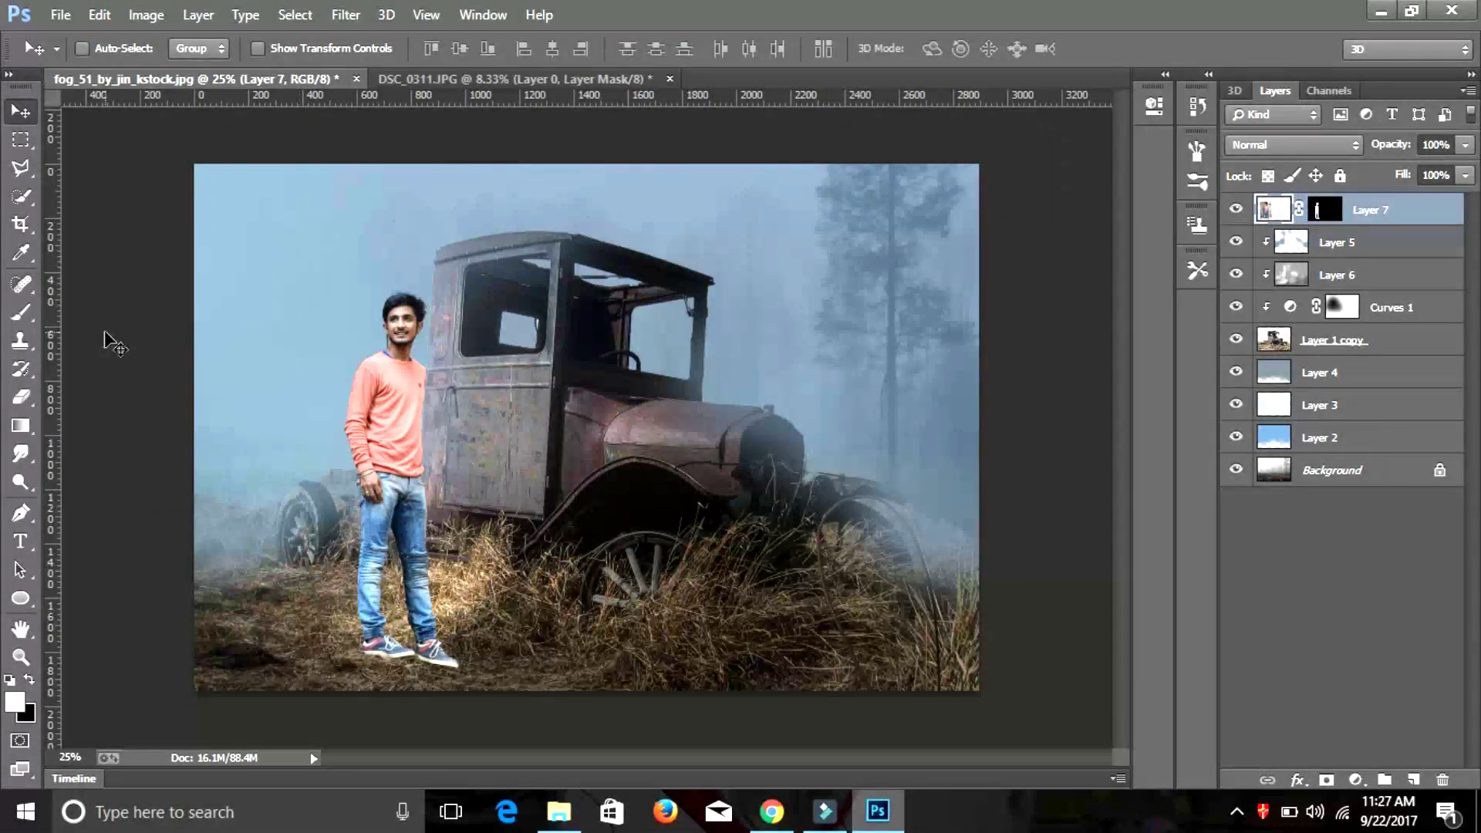
Paint black on Layer 7's mask with a 60 brush to sink both shoes into the grass
key(b)
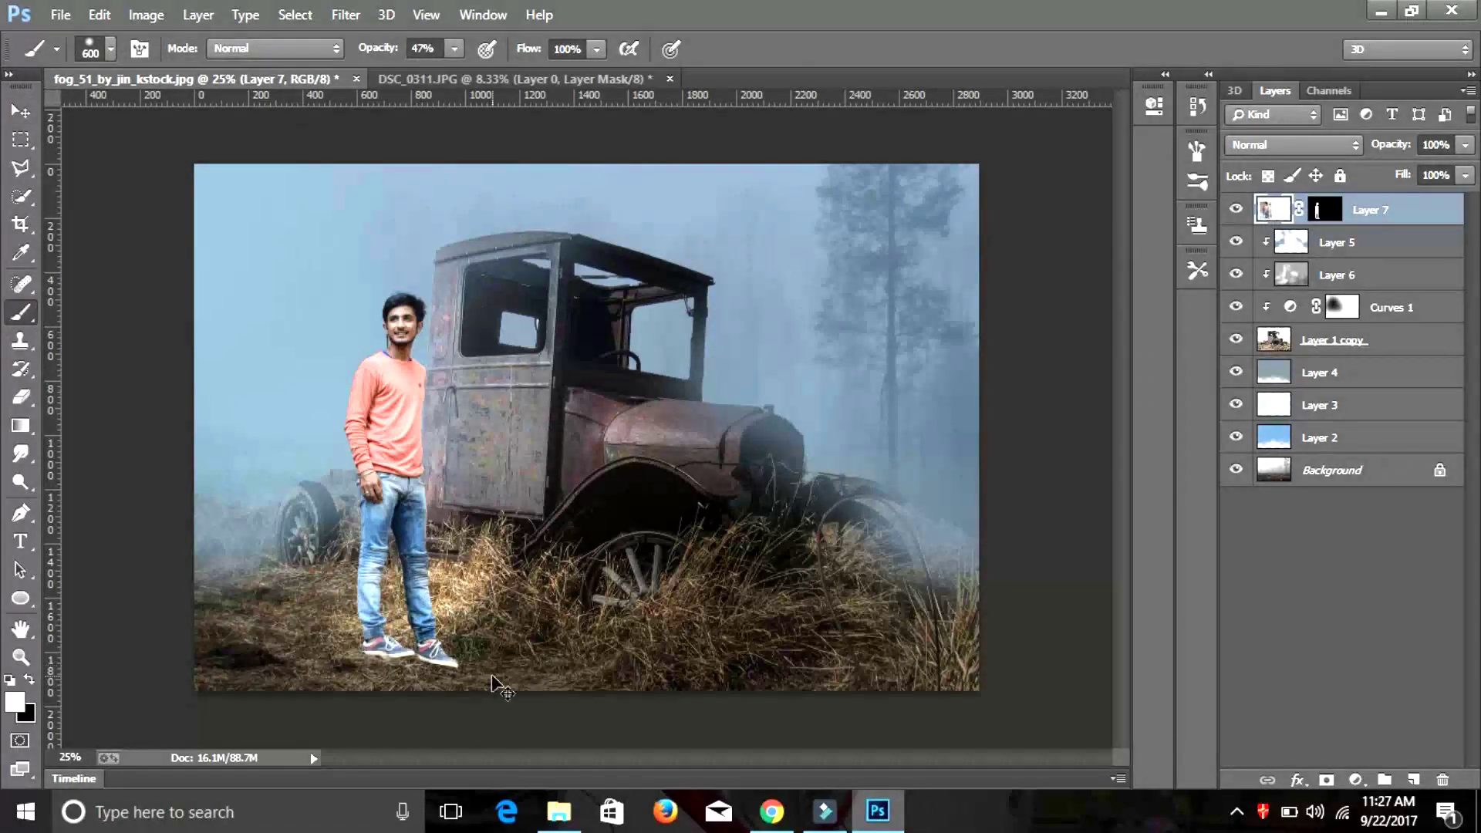
key(ctrl+backslash)
key(x)
key(ctrl+plus)
key(ctrl+plus)
key(ctrl+plus)
drag(1120, 362, 1128, 466)
drag(783, 756, 727, 756)
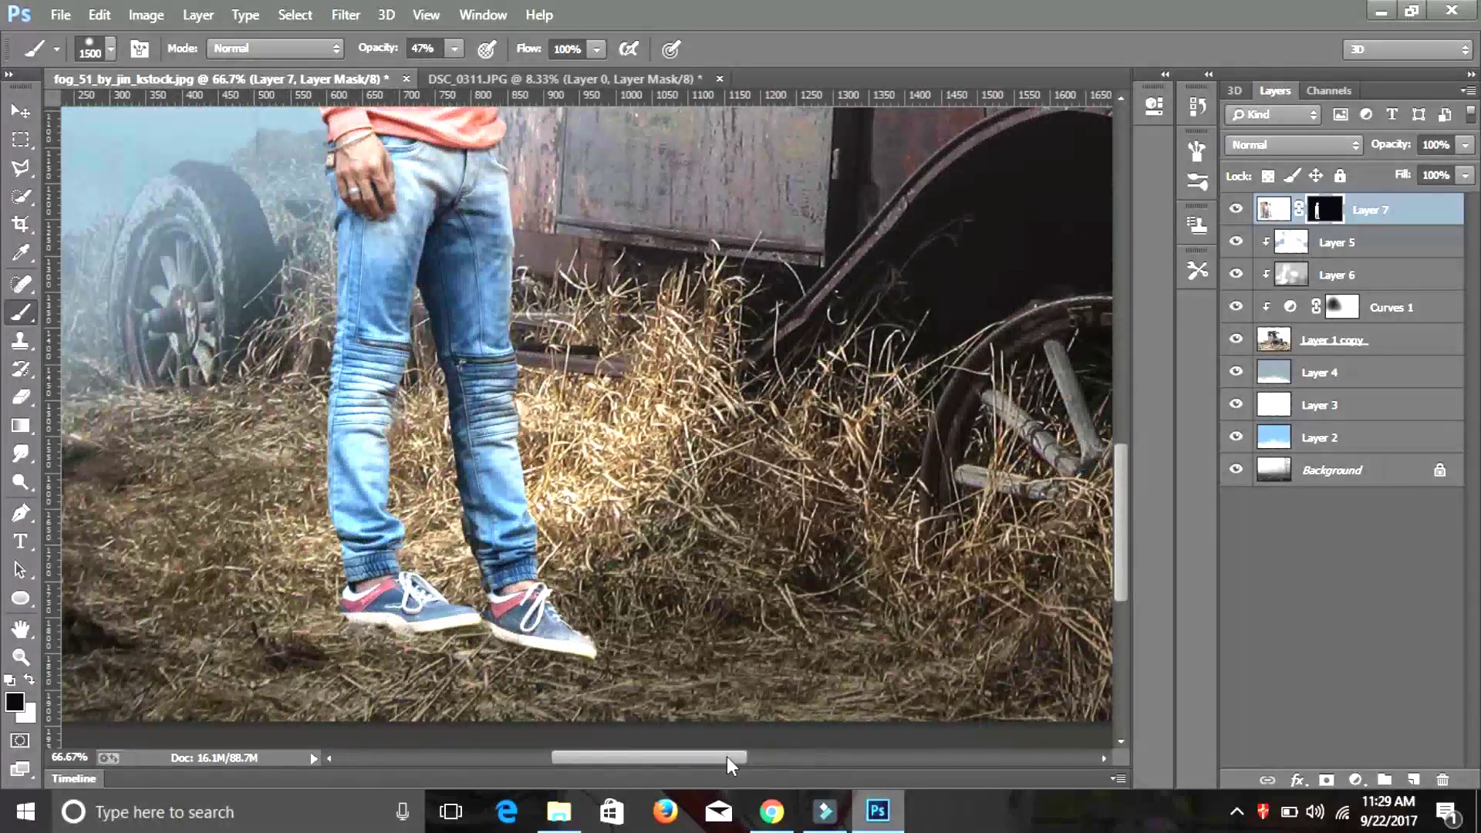
key(bracketleft)
key(bracketleft)
key(bracketleft)
drag(581, 666, 564, 654)
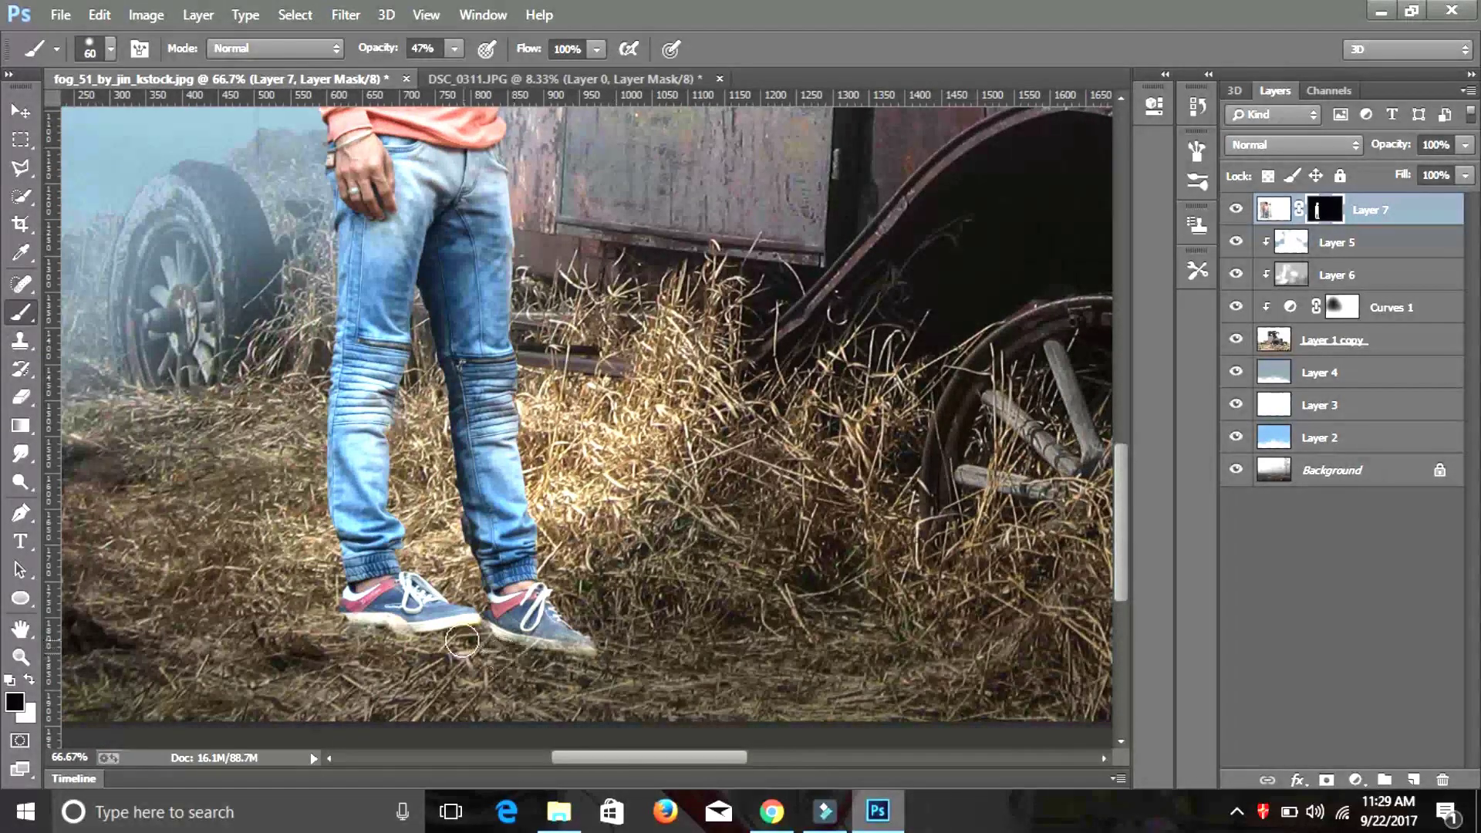
drag(359, 614, 264, 575)
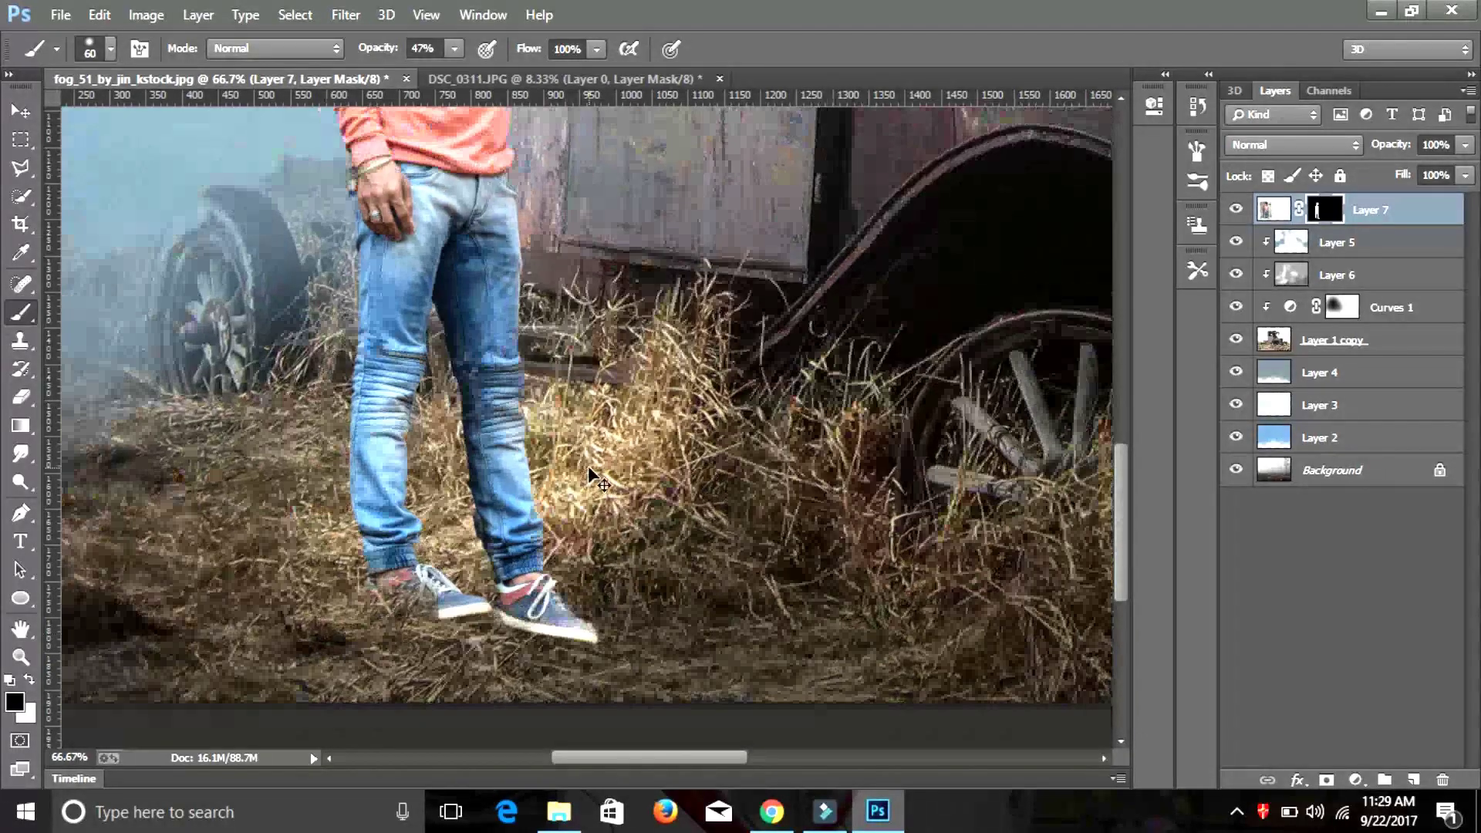
Switch to the Smudge Tool and create Layer 7 copy of the man
scroll(745, 477, down, 2)
scroll(496, 149, up, 3)
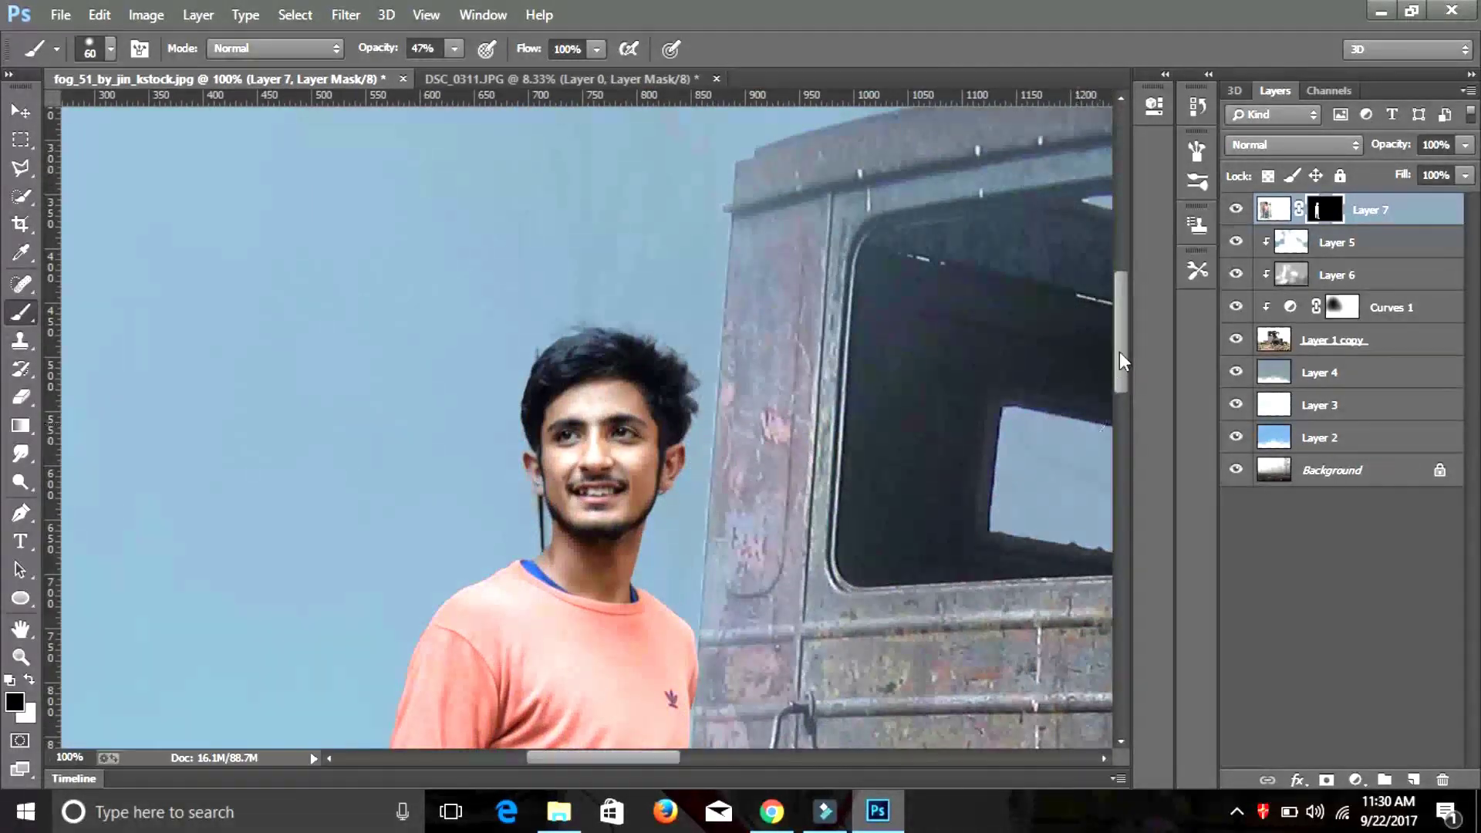
scroll(486, 413, up, 2)
scroll(1119, 328, up, 1)
scroll(1123, 296, down, 3)
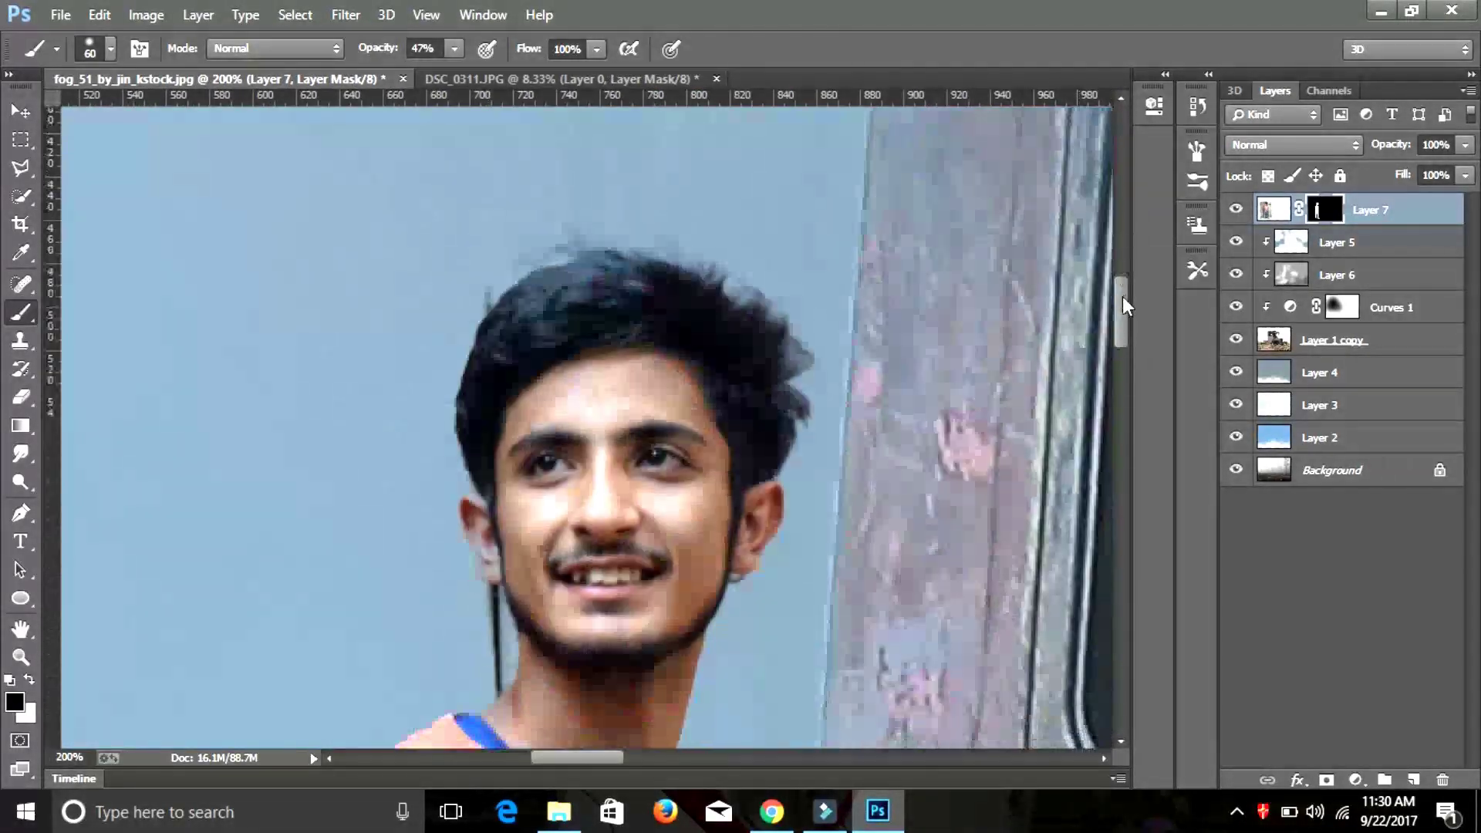
right_click(23, 484)
click(20, 453)
key(ctrl+j)
click(111, 49)
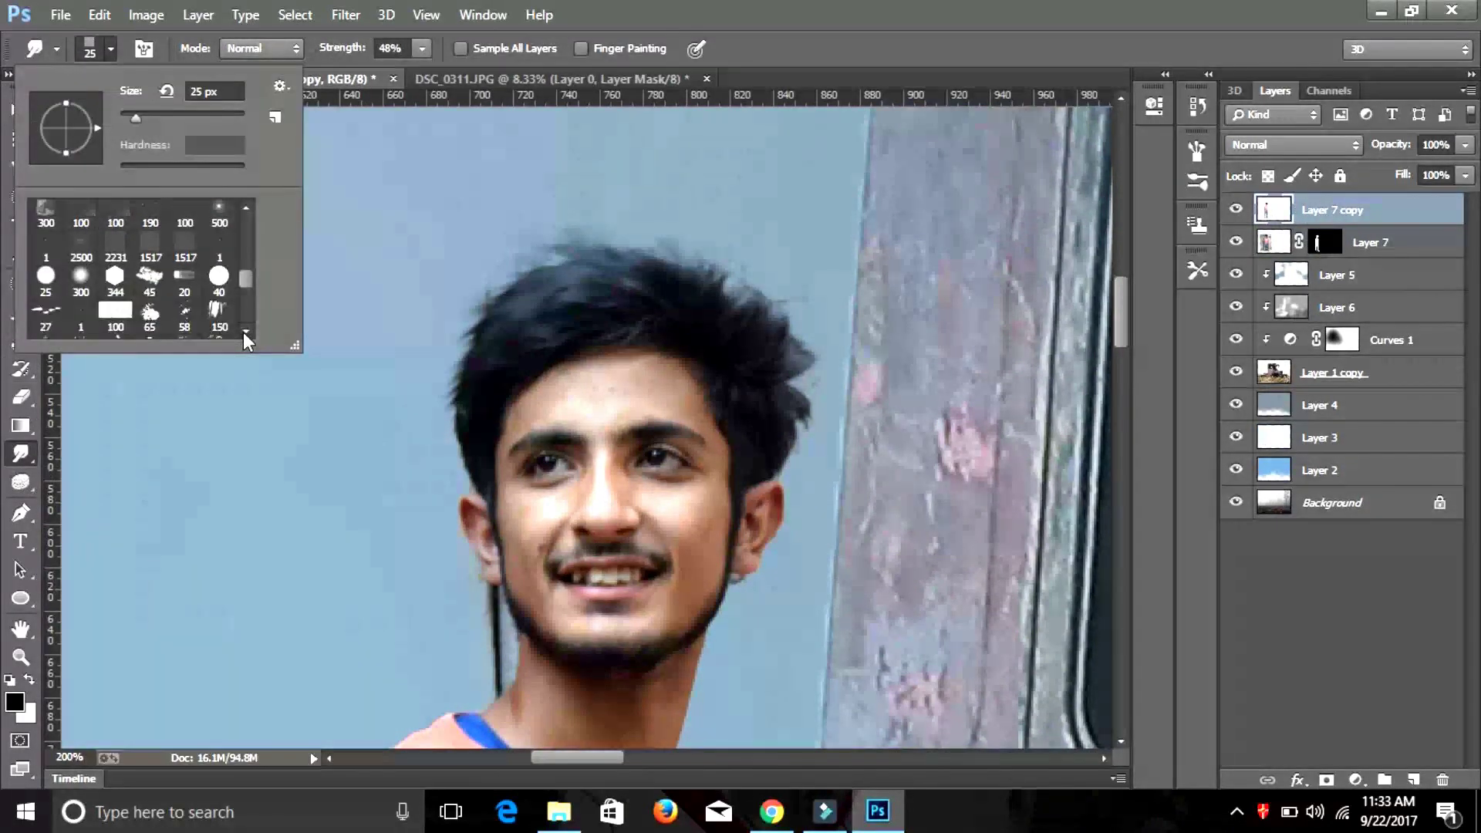
With a 39 px scatter brush, smudge the hair edge outward into the sky at 300% zoom
scroll(243, 332, down, 3)
double_click(183, 282)
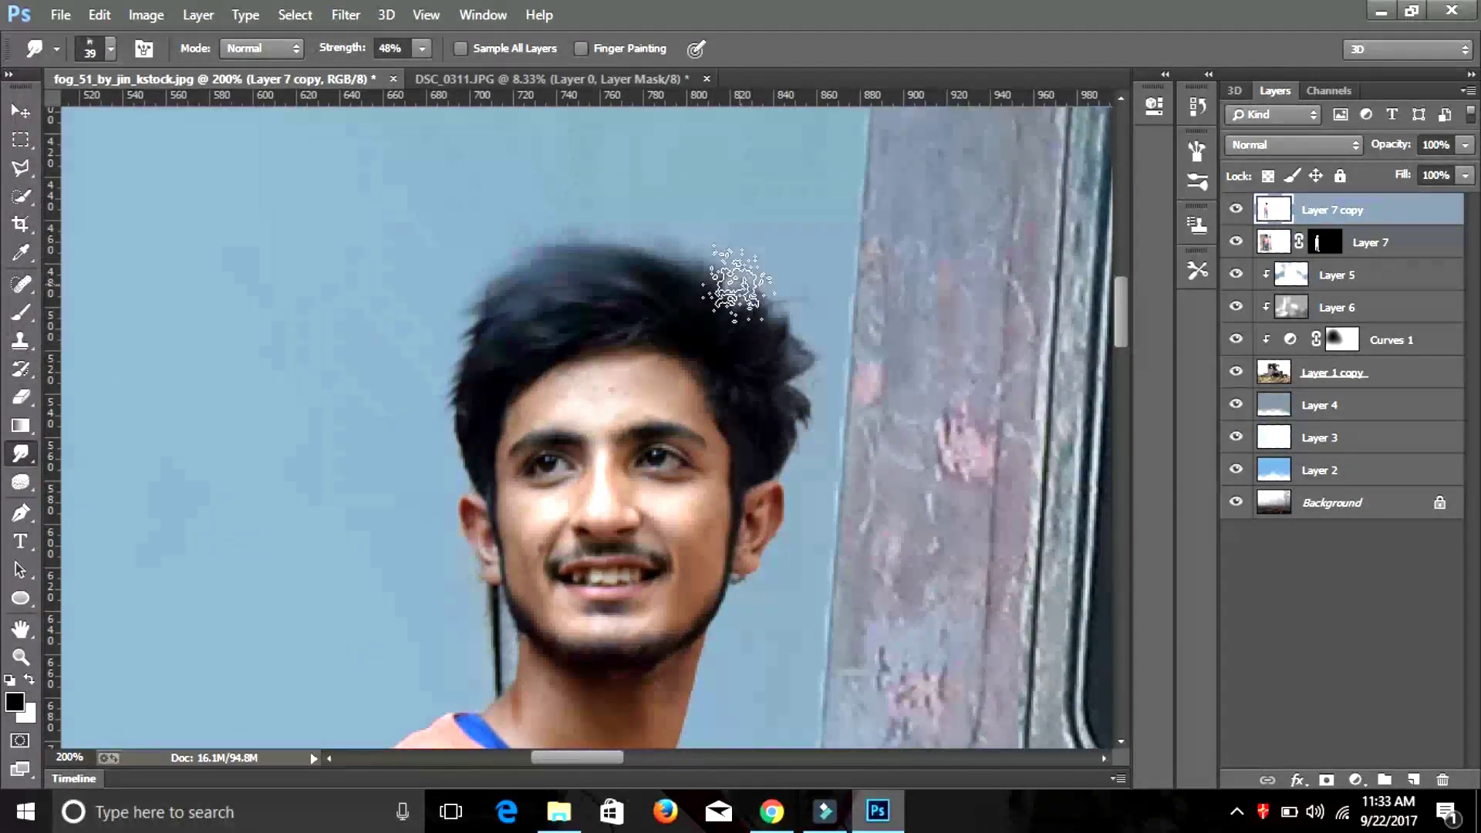
key(ctrl+plus)
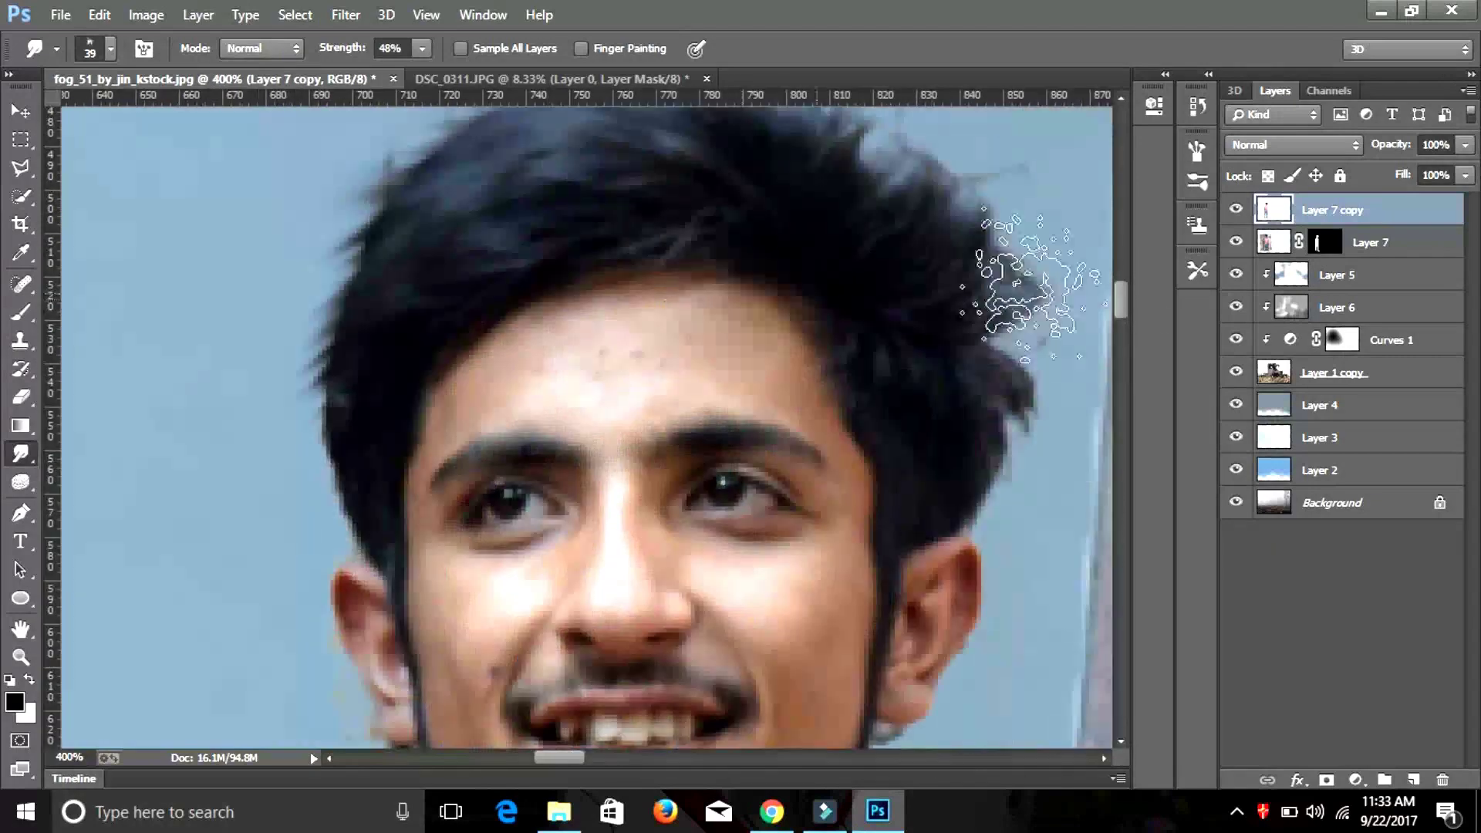
scroll(1030, 286, up, 5)
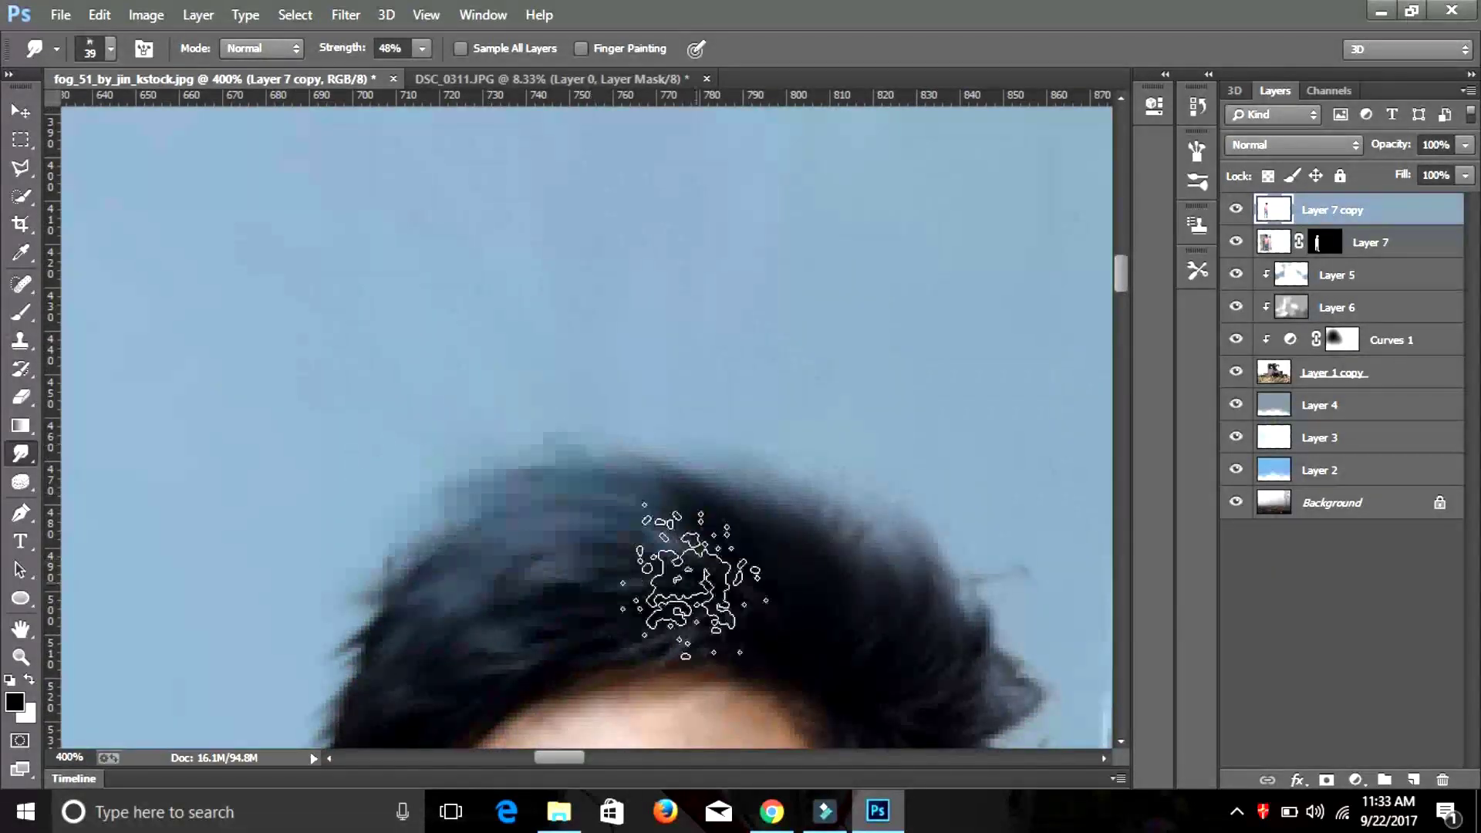
key(ctrl+minus)
key(ctrl+minus)
key(ctrl+plus)
scroll(1127, 290, down, 4)
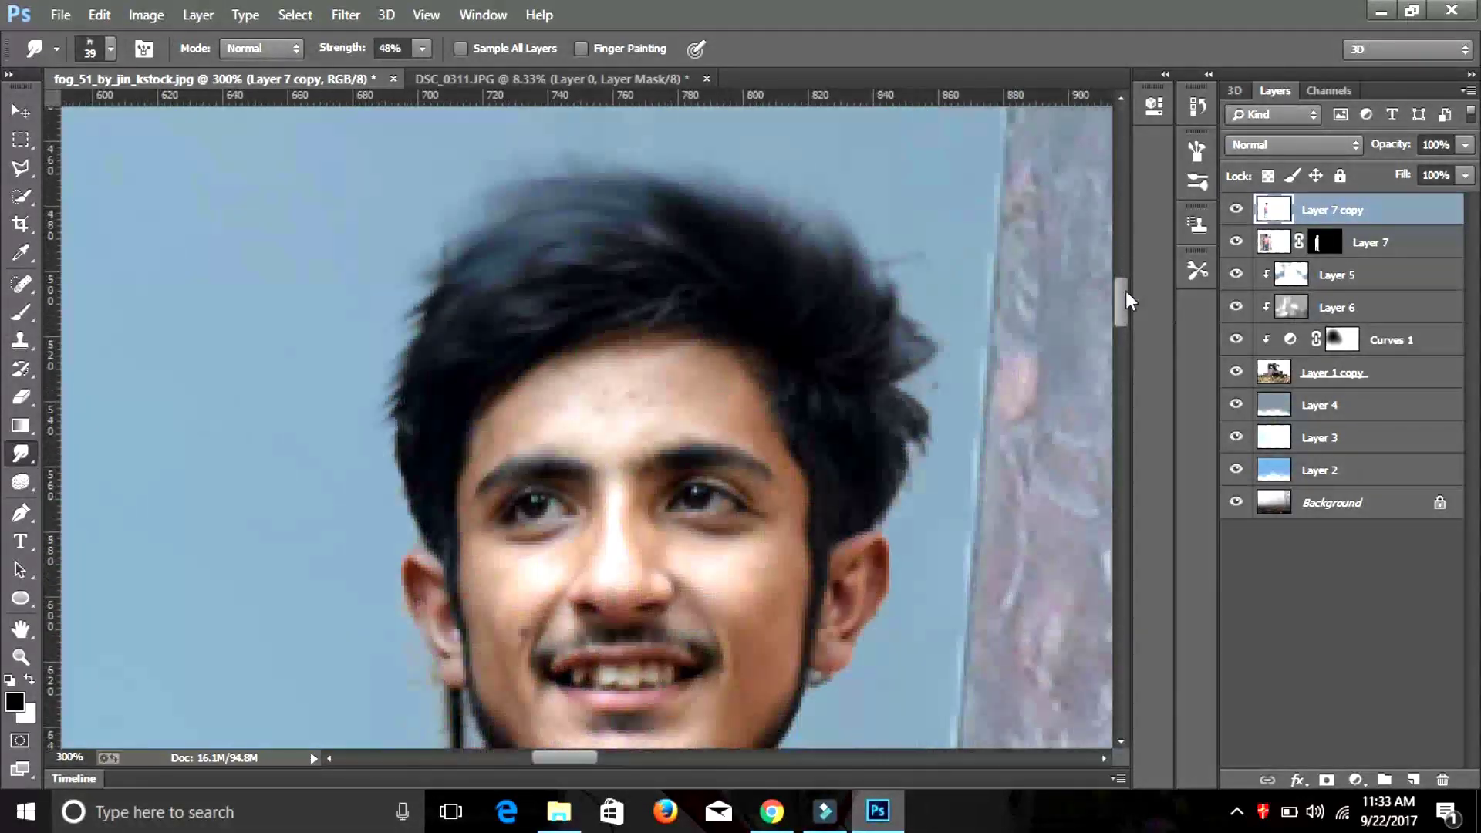
drag(479, 314, 430, 380)
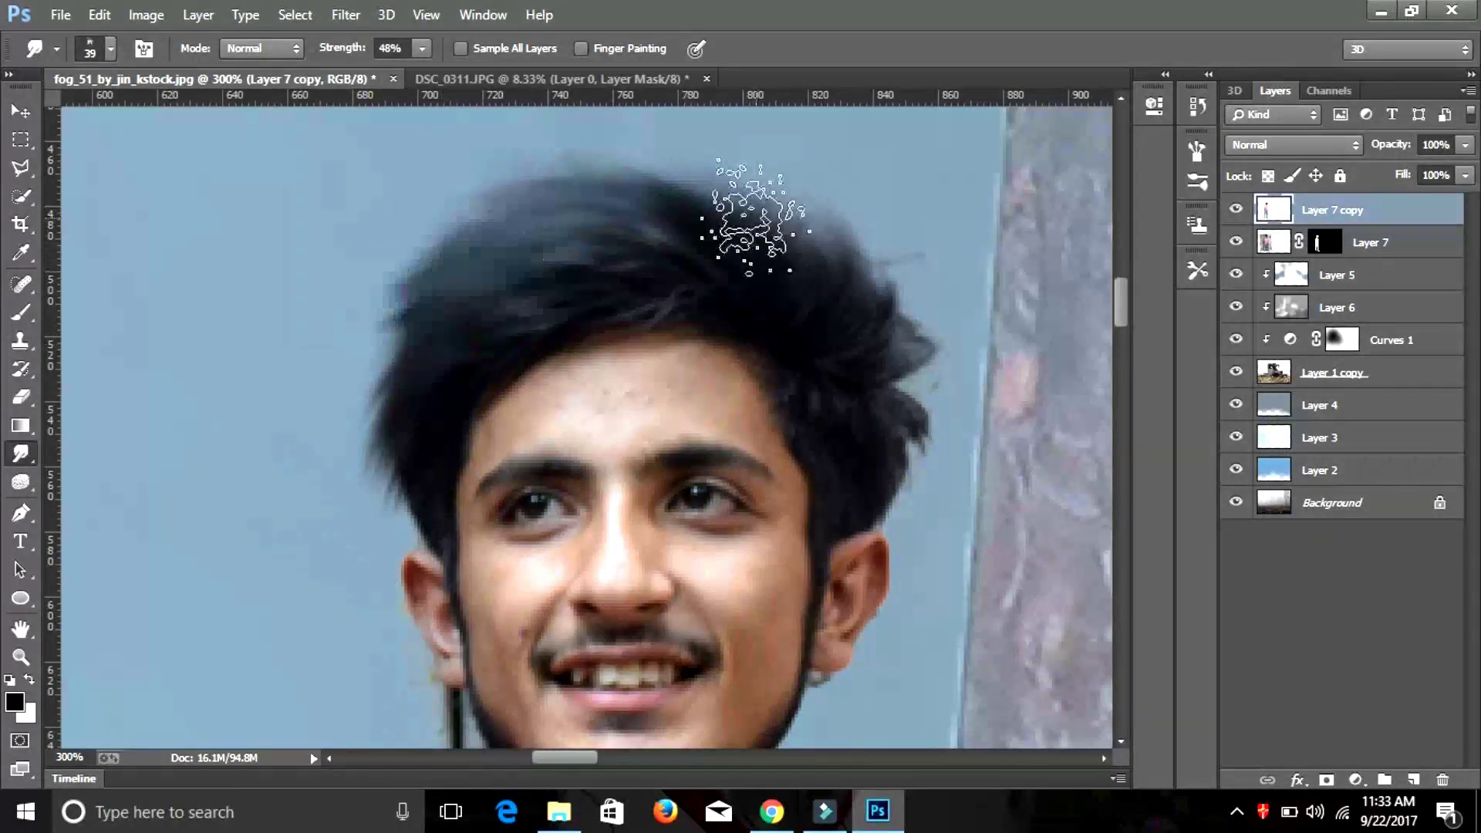
Try 65 px and 150 px scatter brushes, then settle on a large soft round brush
key(ctrl+minus)
key(ctrl+minus)
key(ctrl+minus)
key(ctrl+plus)
key(ctrl+plus)
key(ctrl+plus)
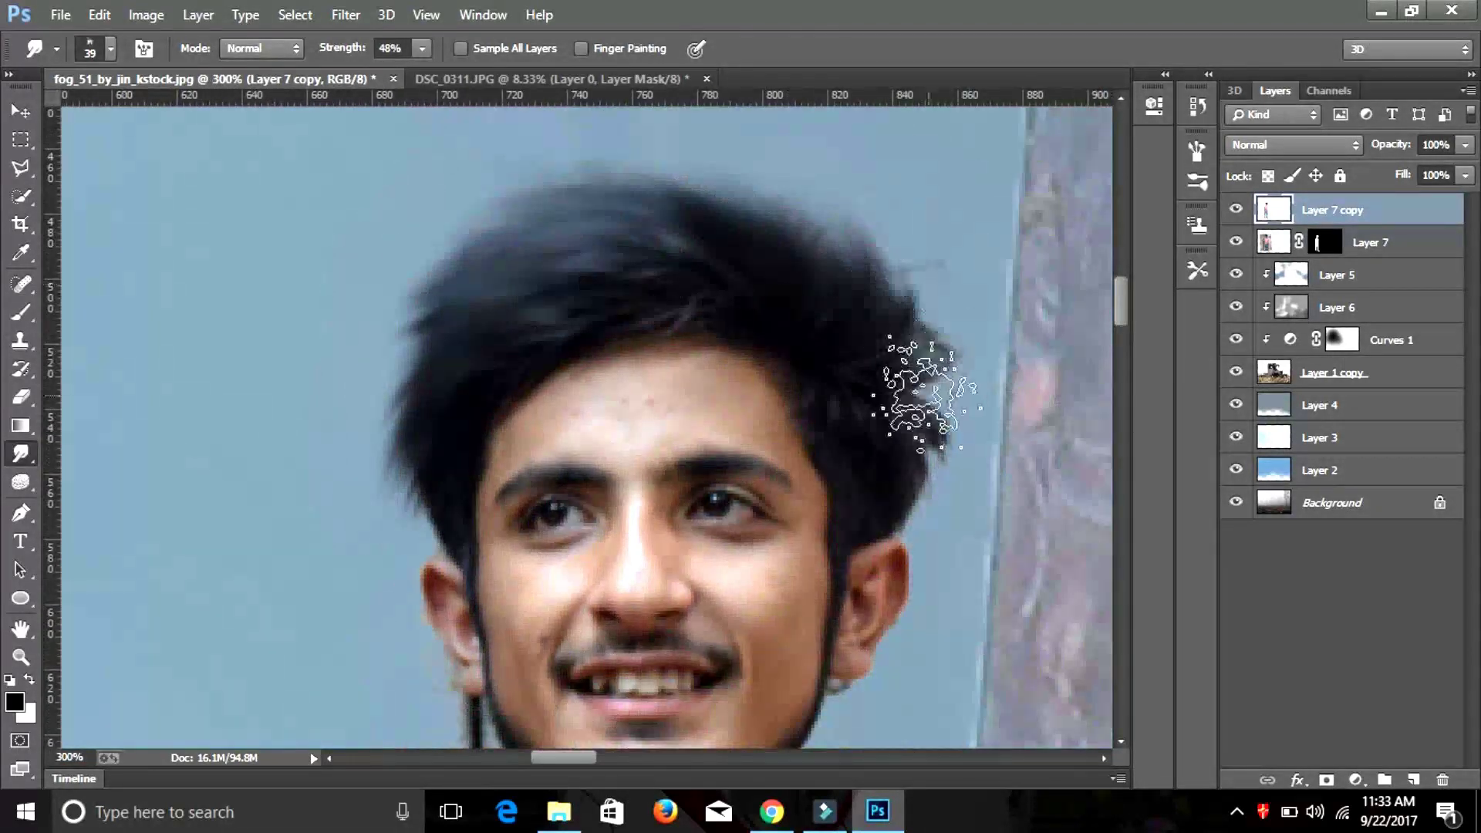
click(110, 48)
click(157, 263)
click(848, 355)
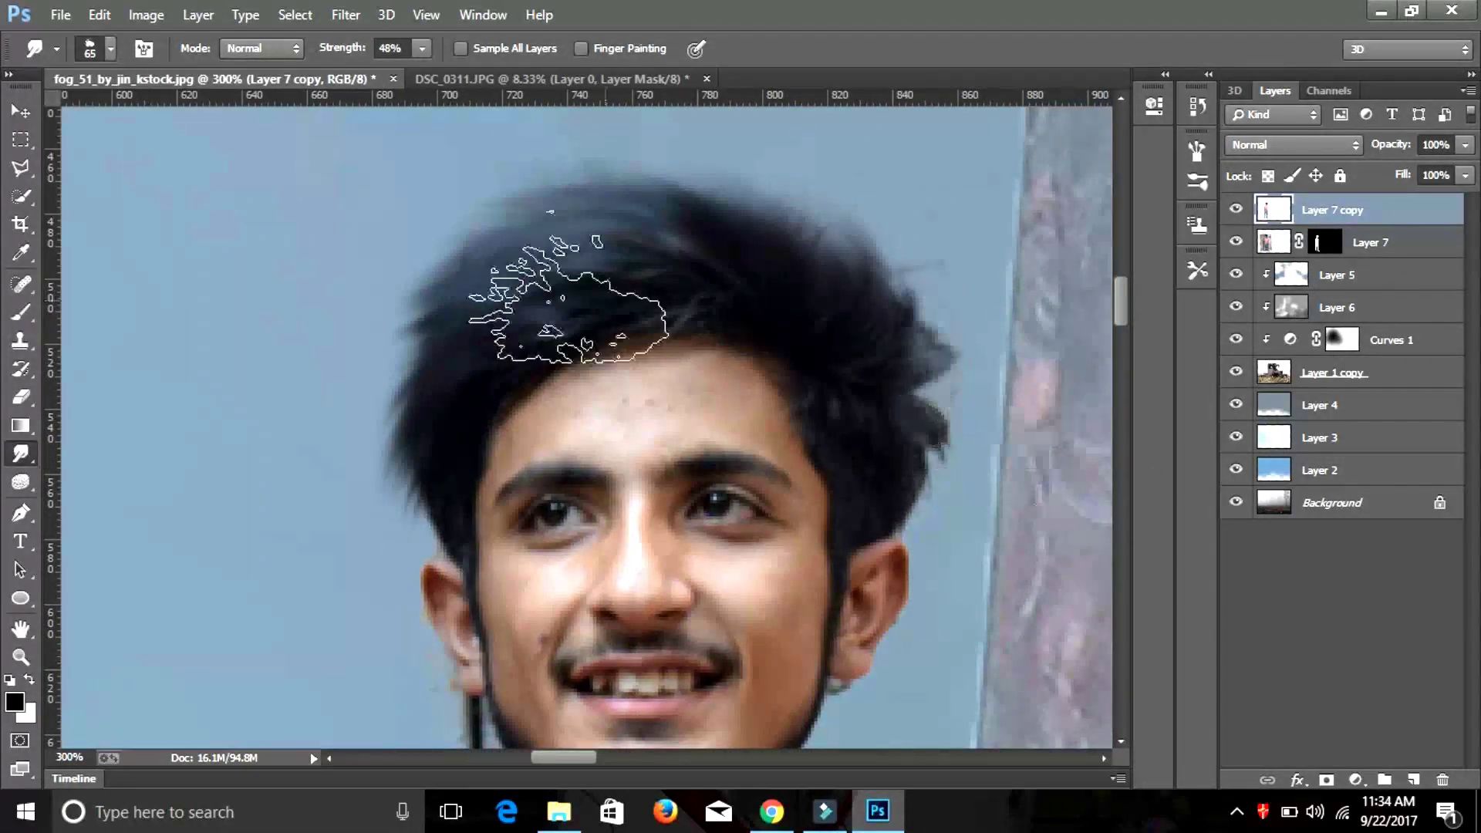
click(111, 48)
click(220, 247)
drag(245, 283, 244, 220)
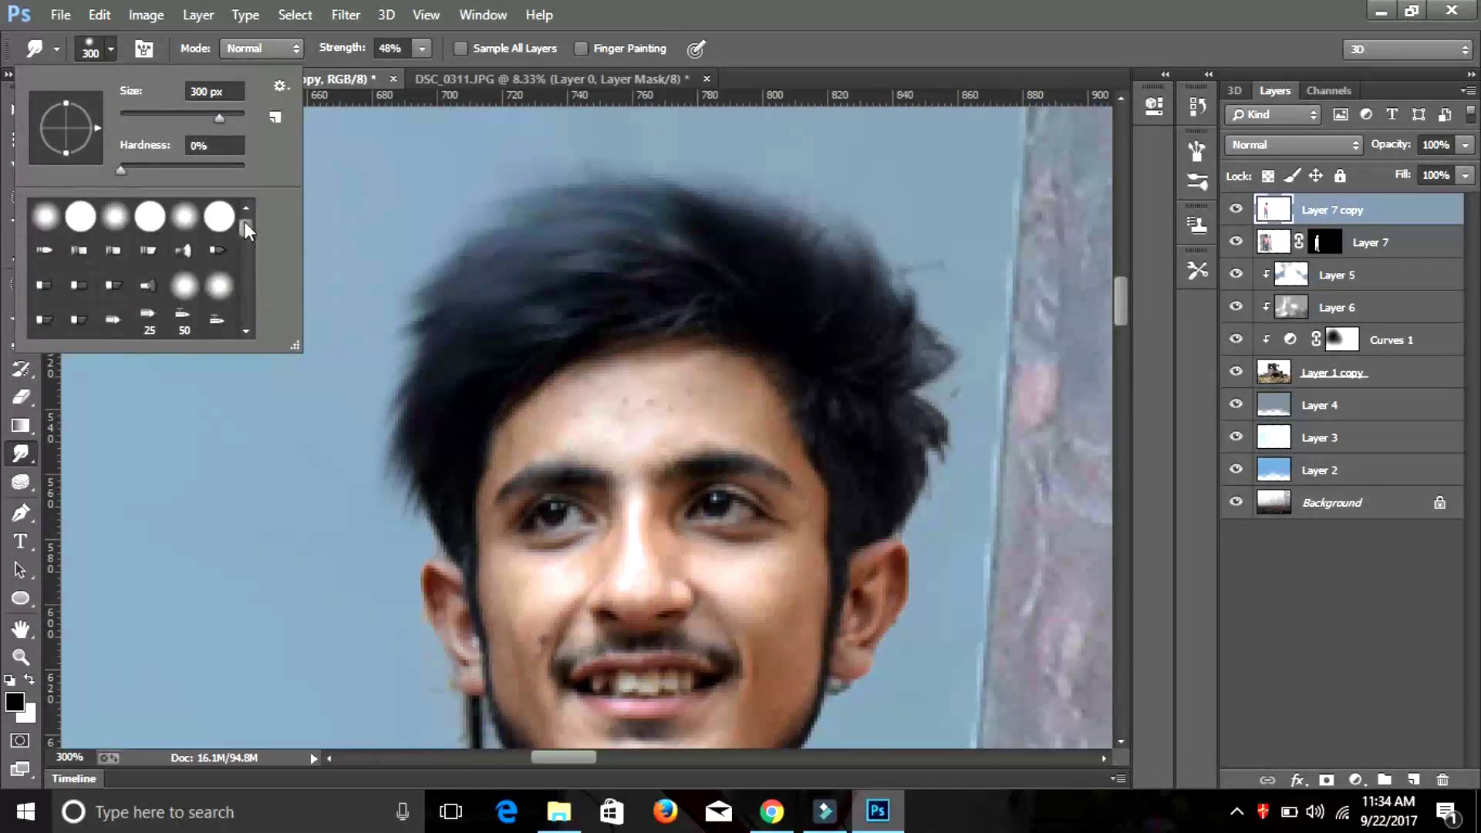
double_click(57, 220)
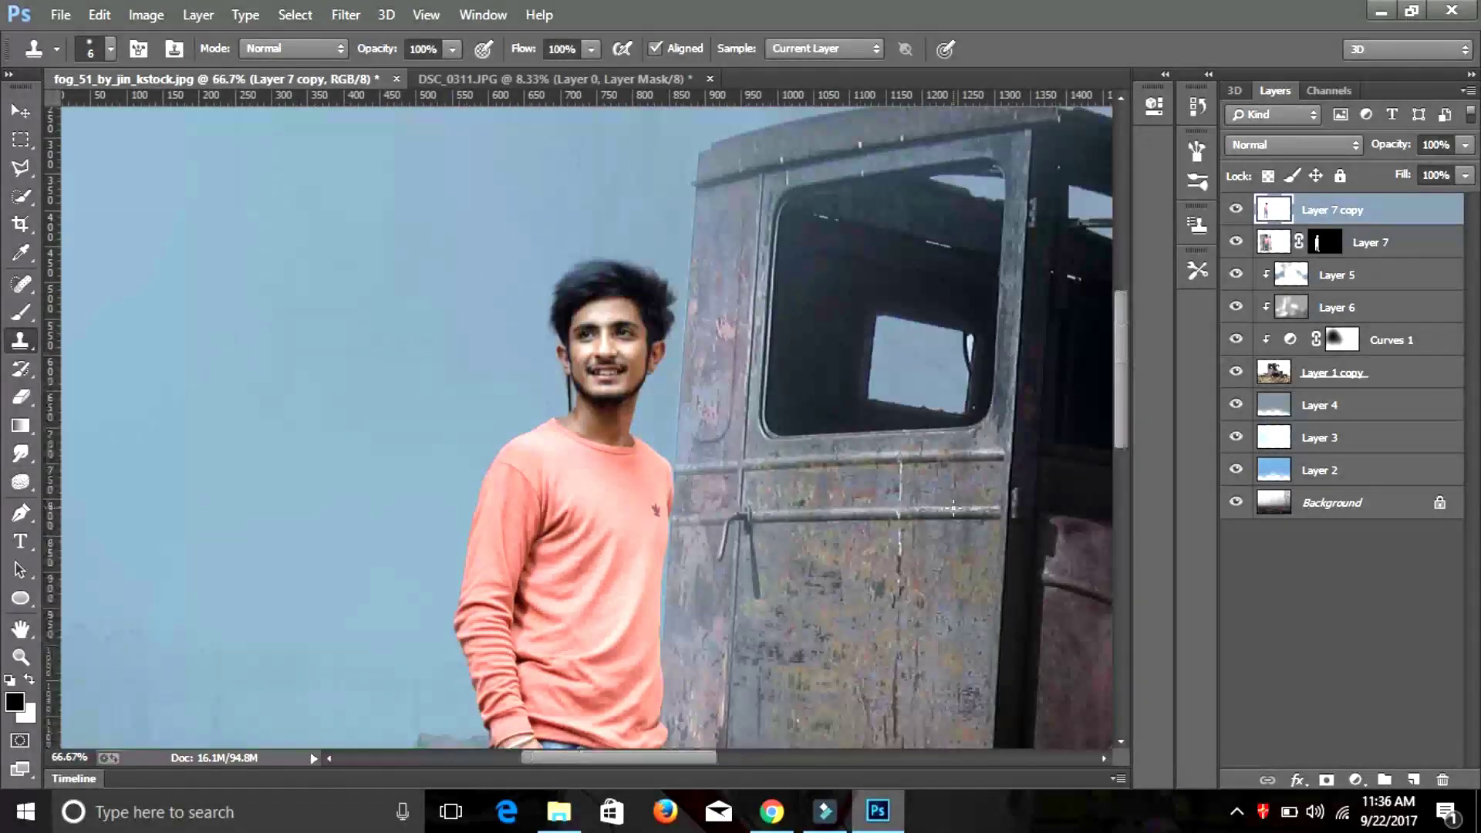
key(ctrl+minus)
key(ctrl+minus)
key(ctrl+minus)
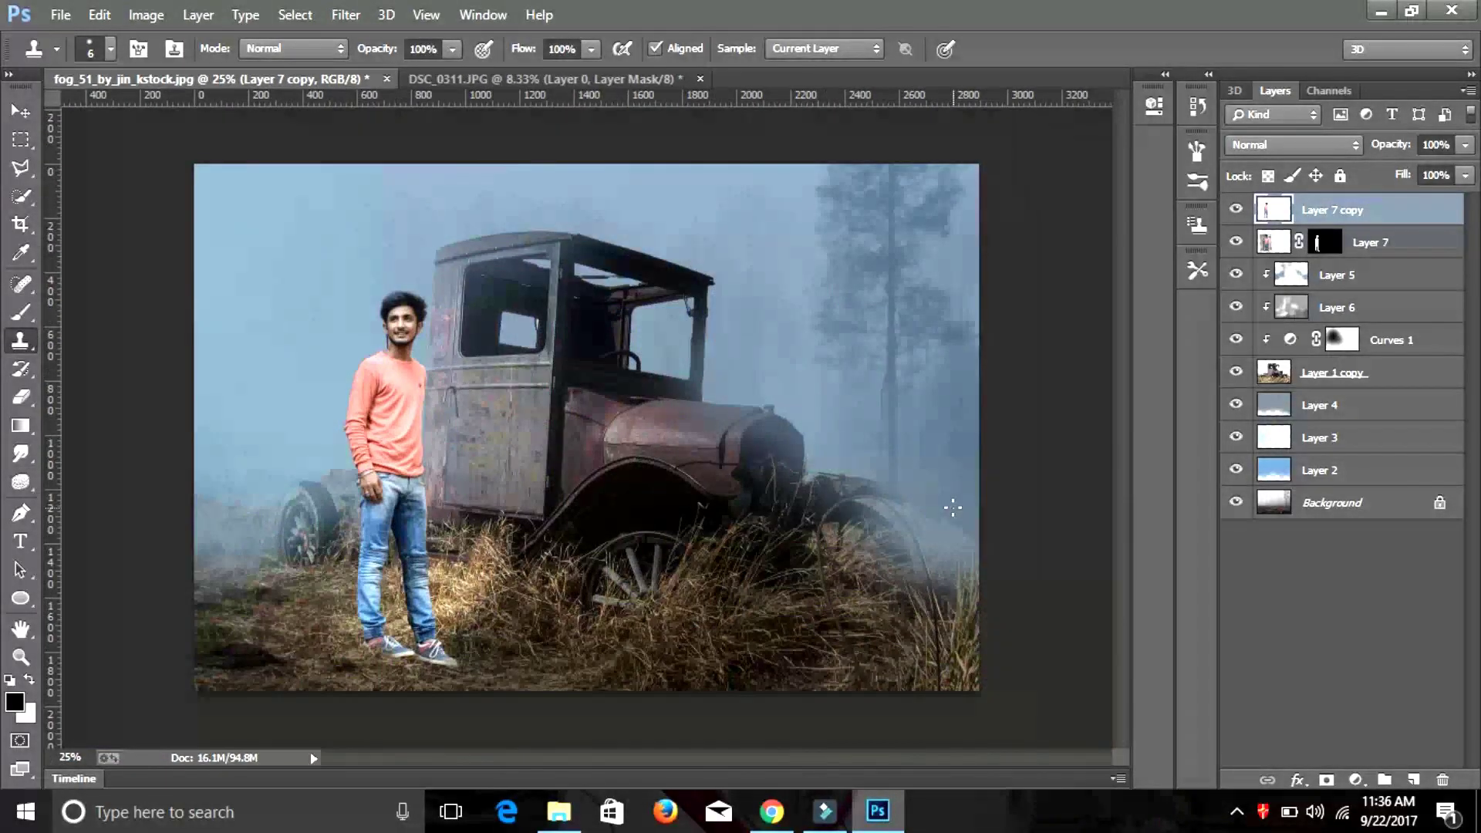
Add a Curves layer clipped to Layer 7 copy, with its top point pulled down to darken the man
click(1356, 780)
click(1389, 434)
click(964, 458)
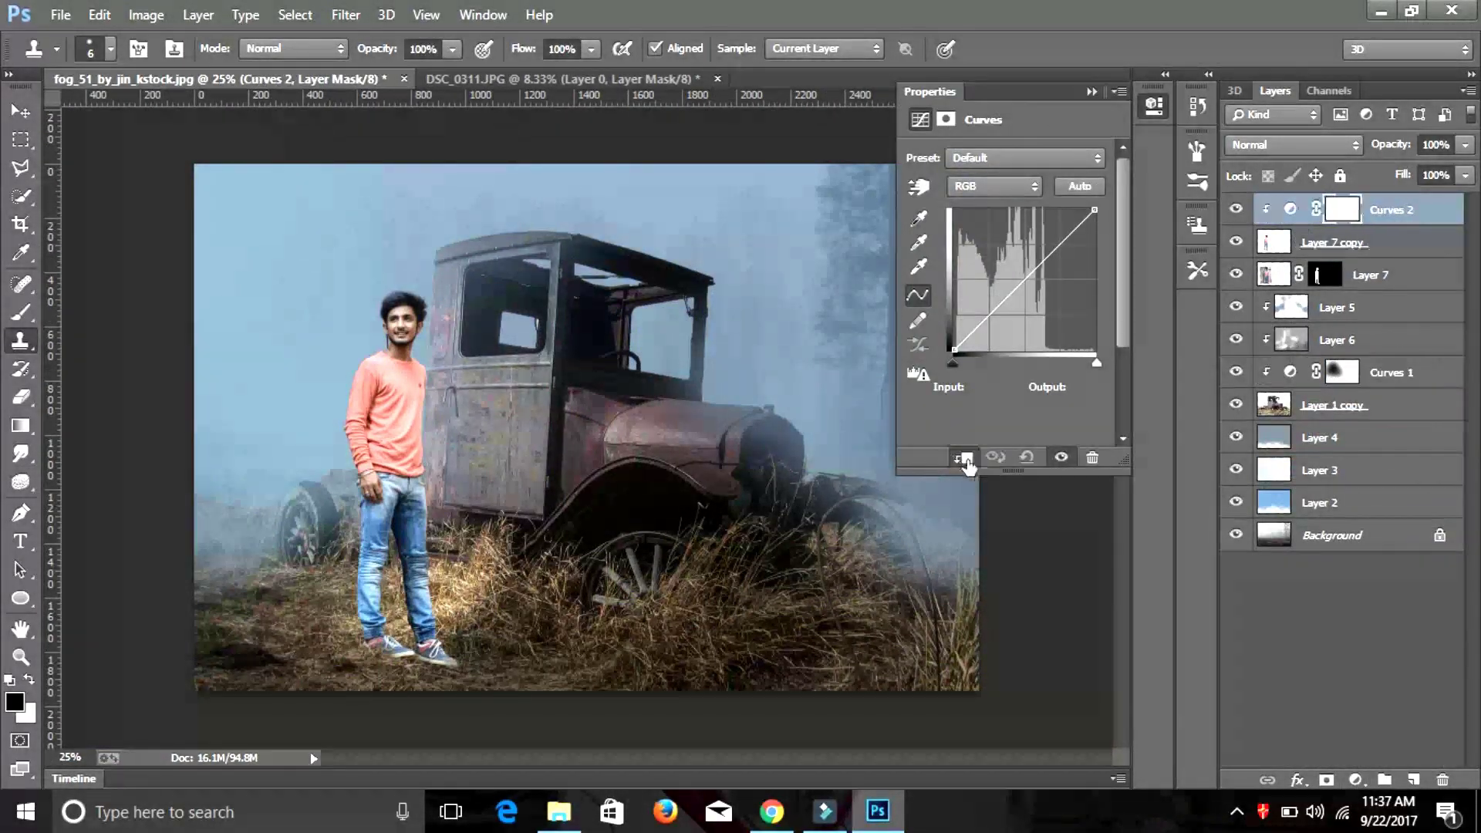
drag(1096, 210, 1121, 261)
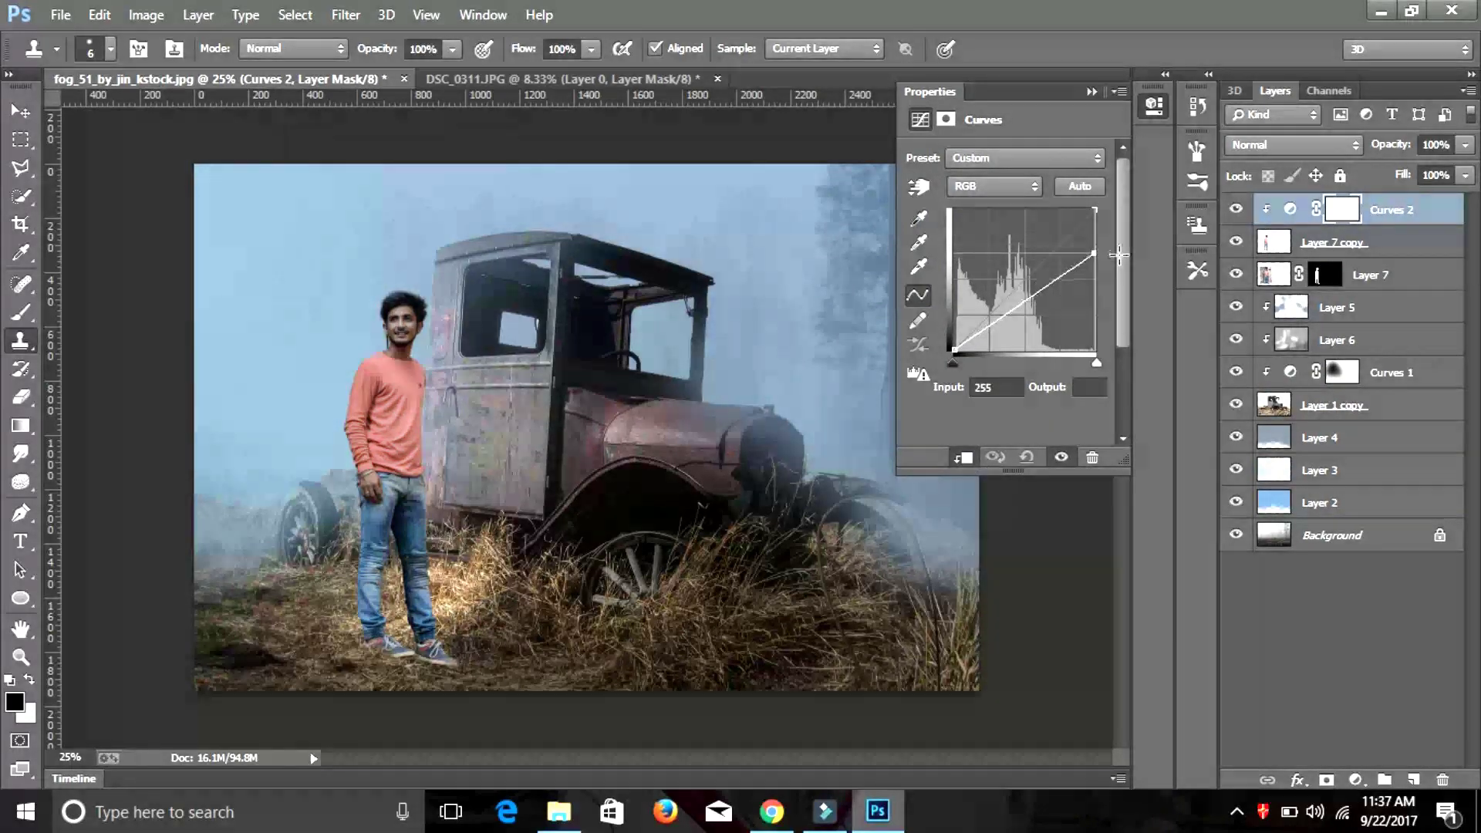
click(1092, 91)
Paint the Curves mask with a soft white brush at 15% opacity over his shoulder and arm
key(b)
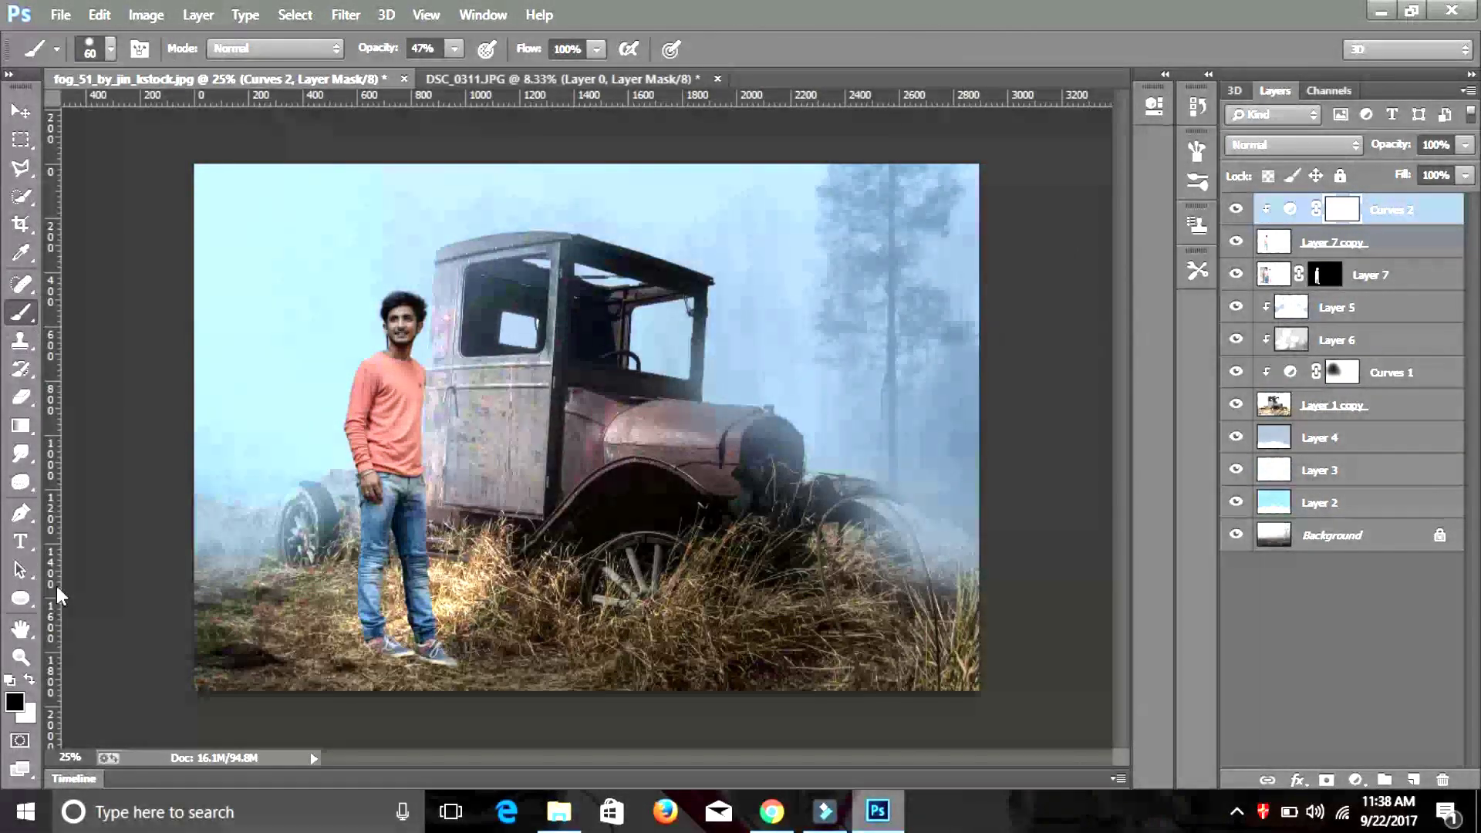
scroll(383, 323, up, 2)
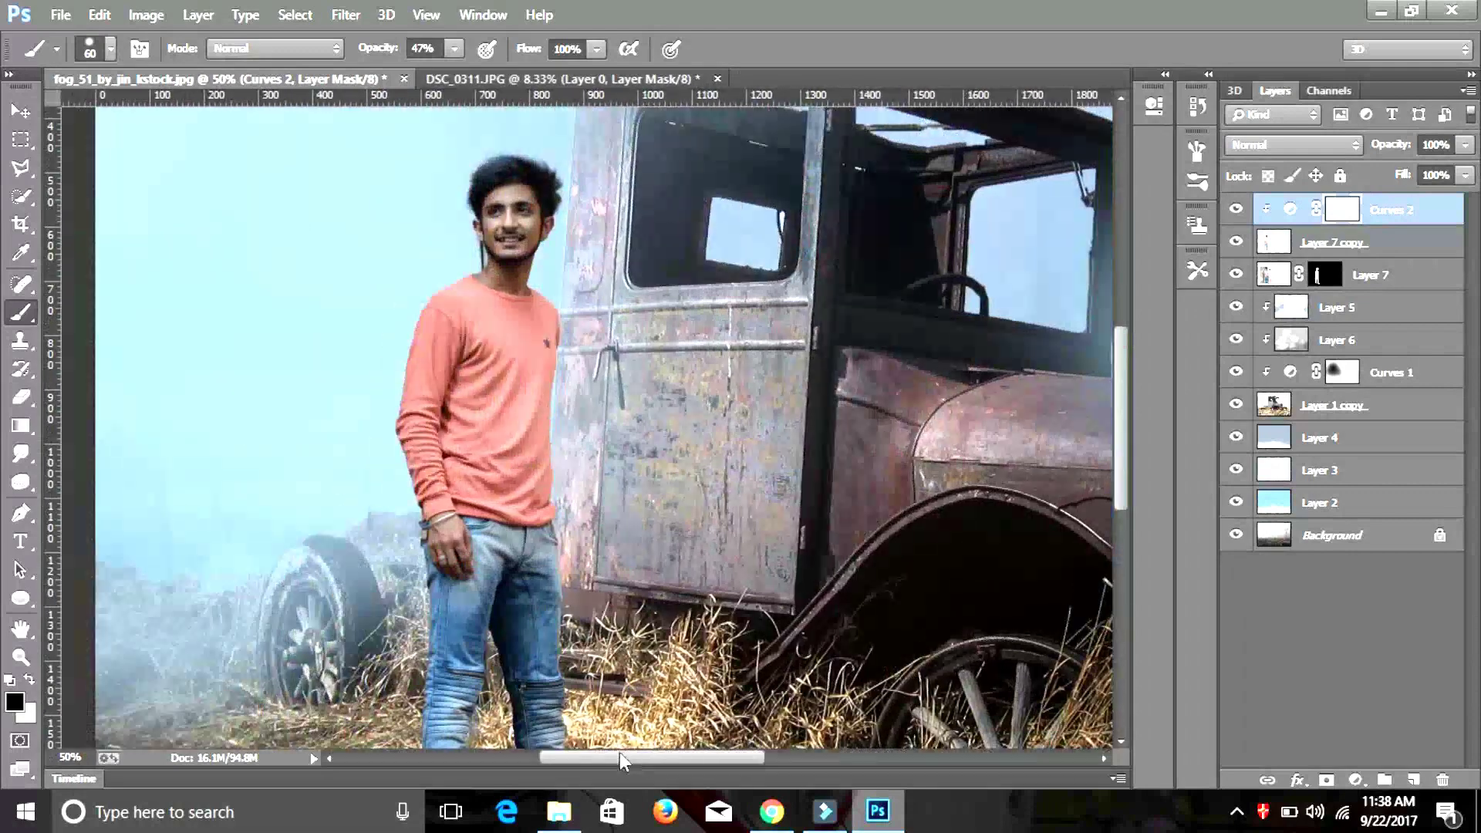
mouse_move(478, 322)
mouse_down()
mouse_move(454, 301)
mouse_move(419, 459)
mouse_up()
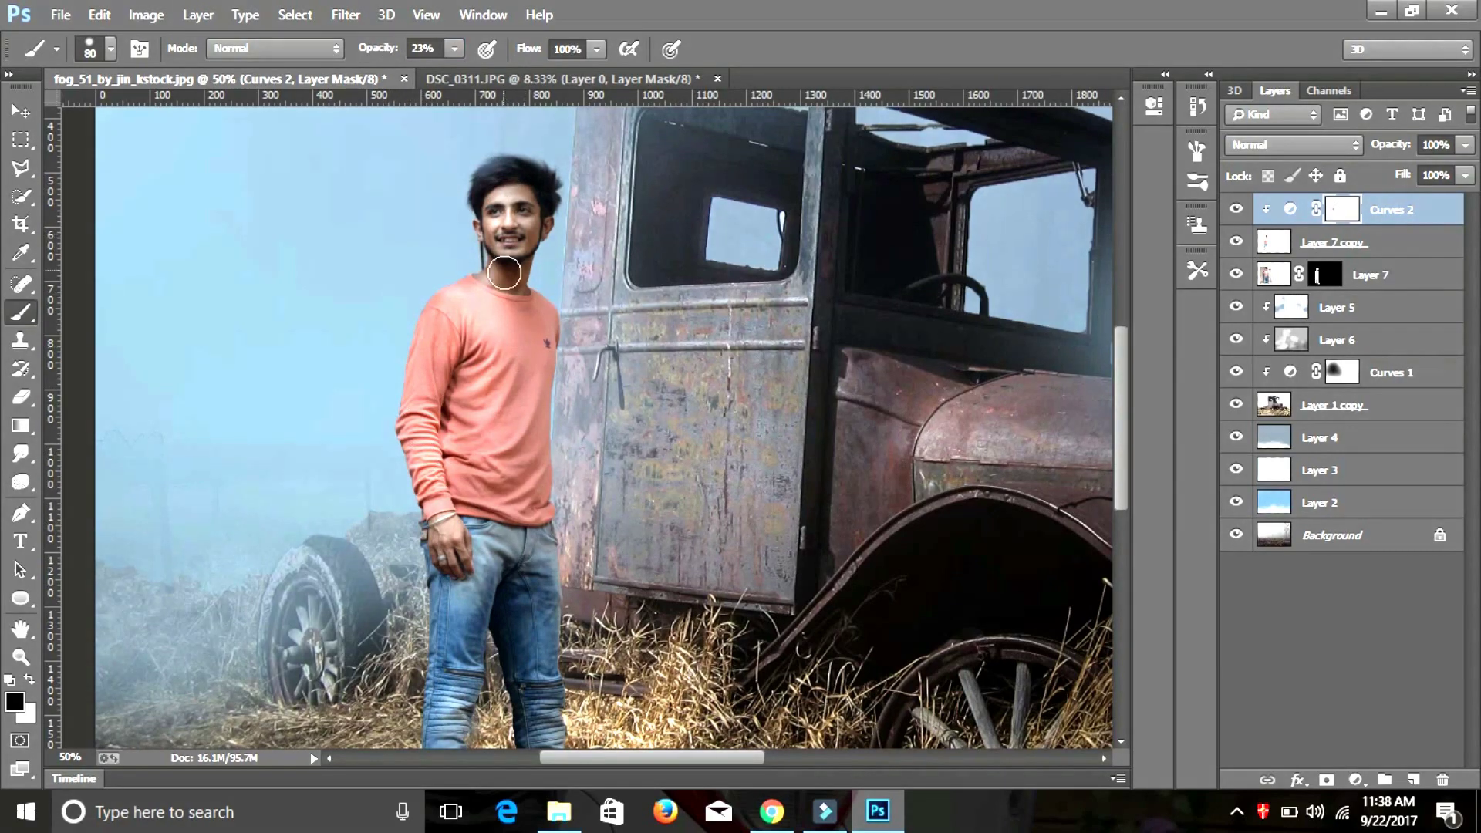
scroll(435, 670, down, 1)
scroll(610, 440, up, 2)
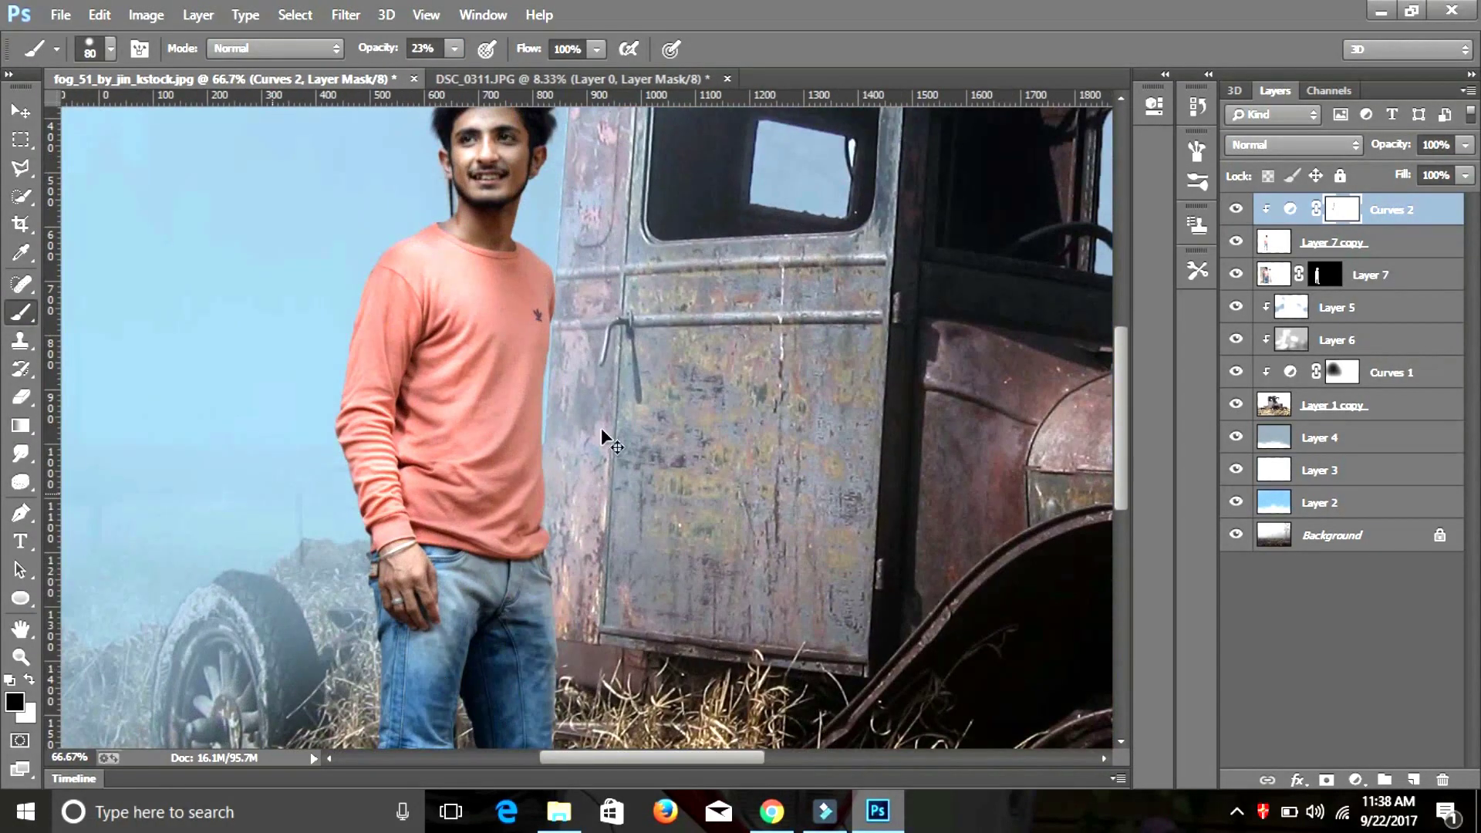
drag(363, 56, 365, 55)
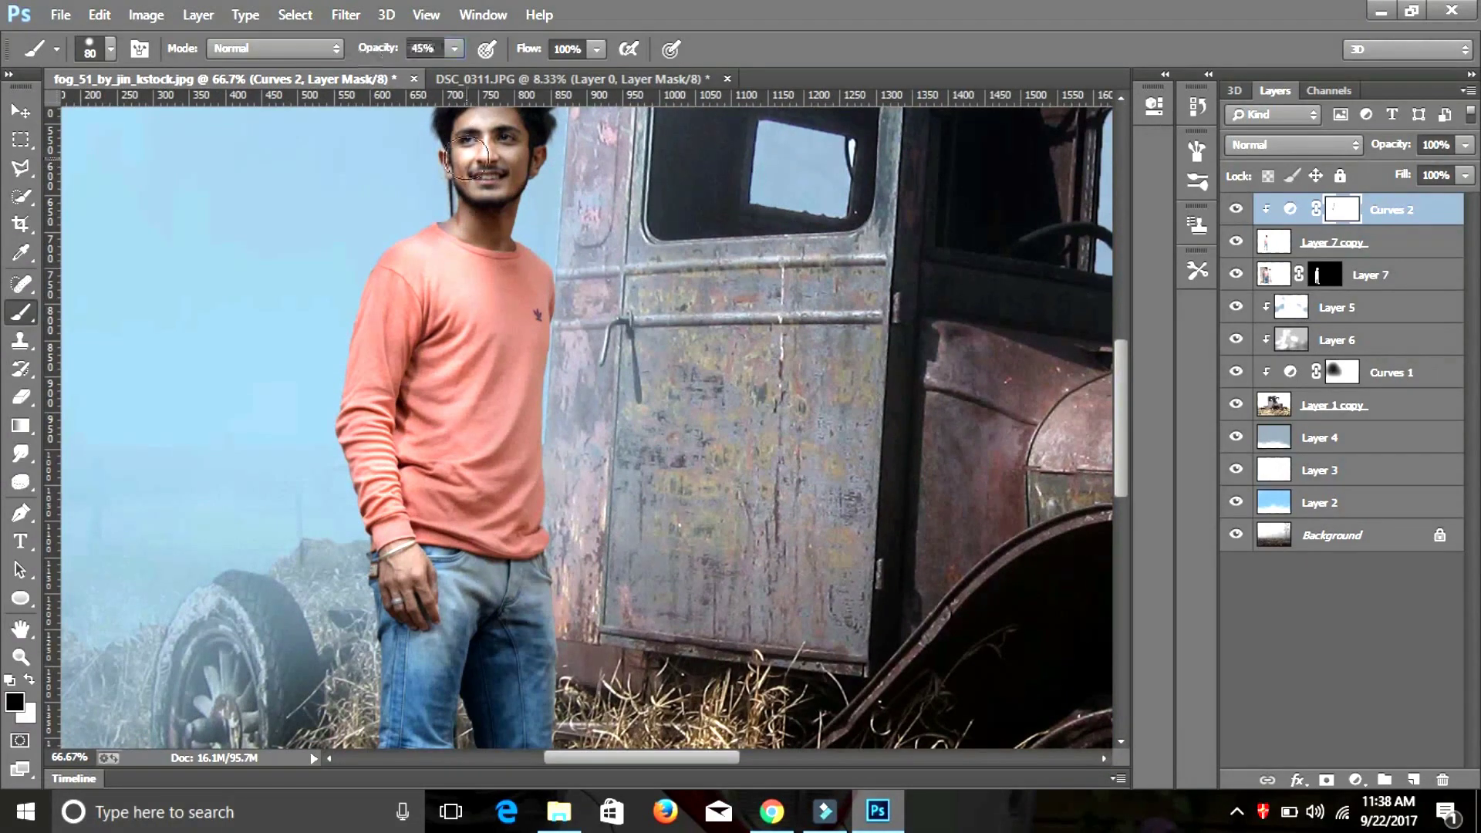
scroll(339, 247, down, 2)
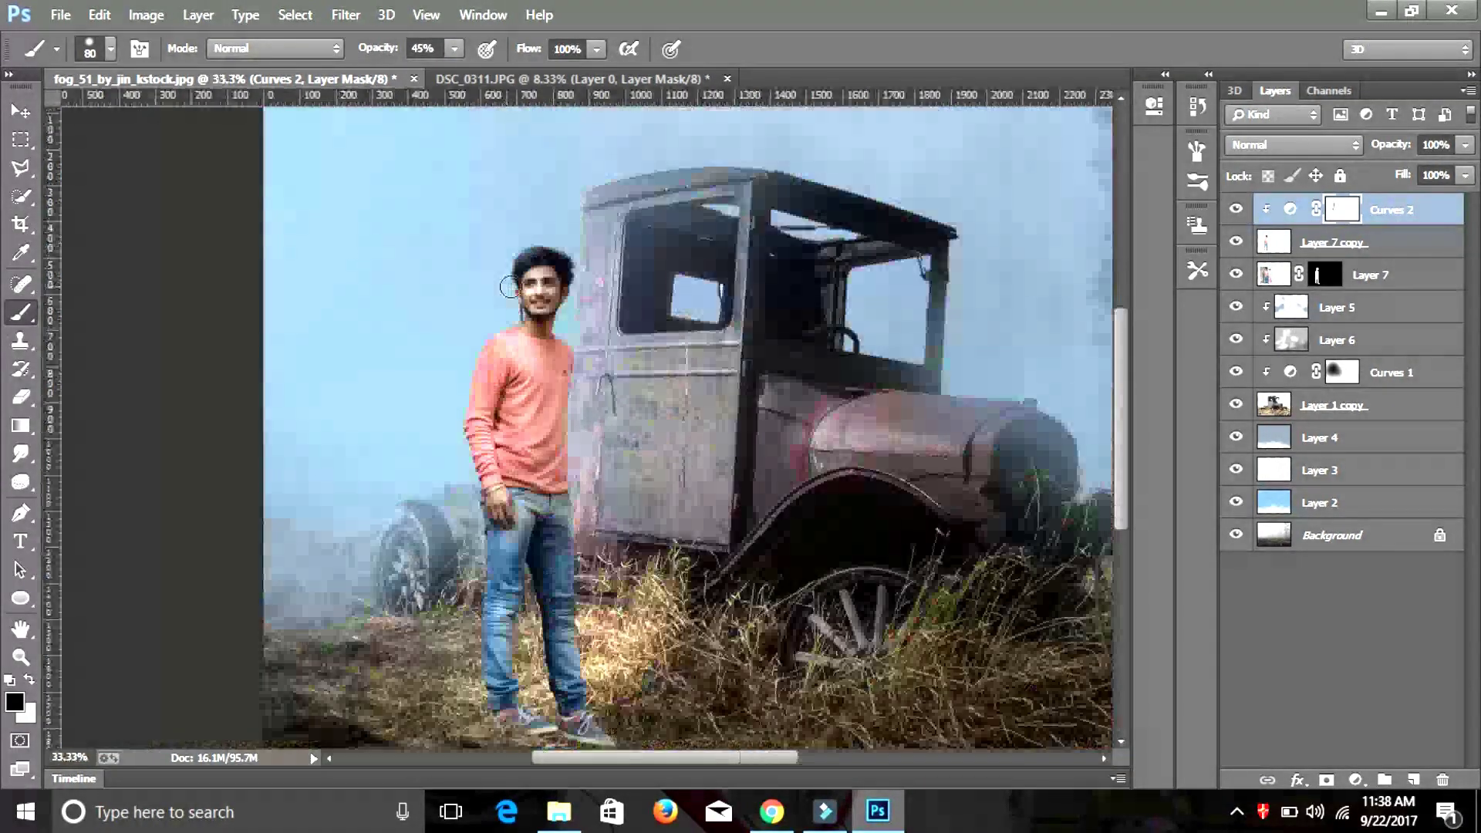
scroll(370, 337, down, 1)
drag(362, 52, 345, 52)
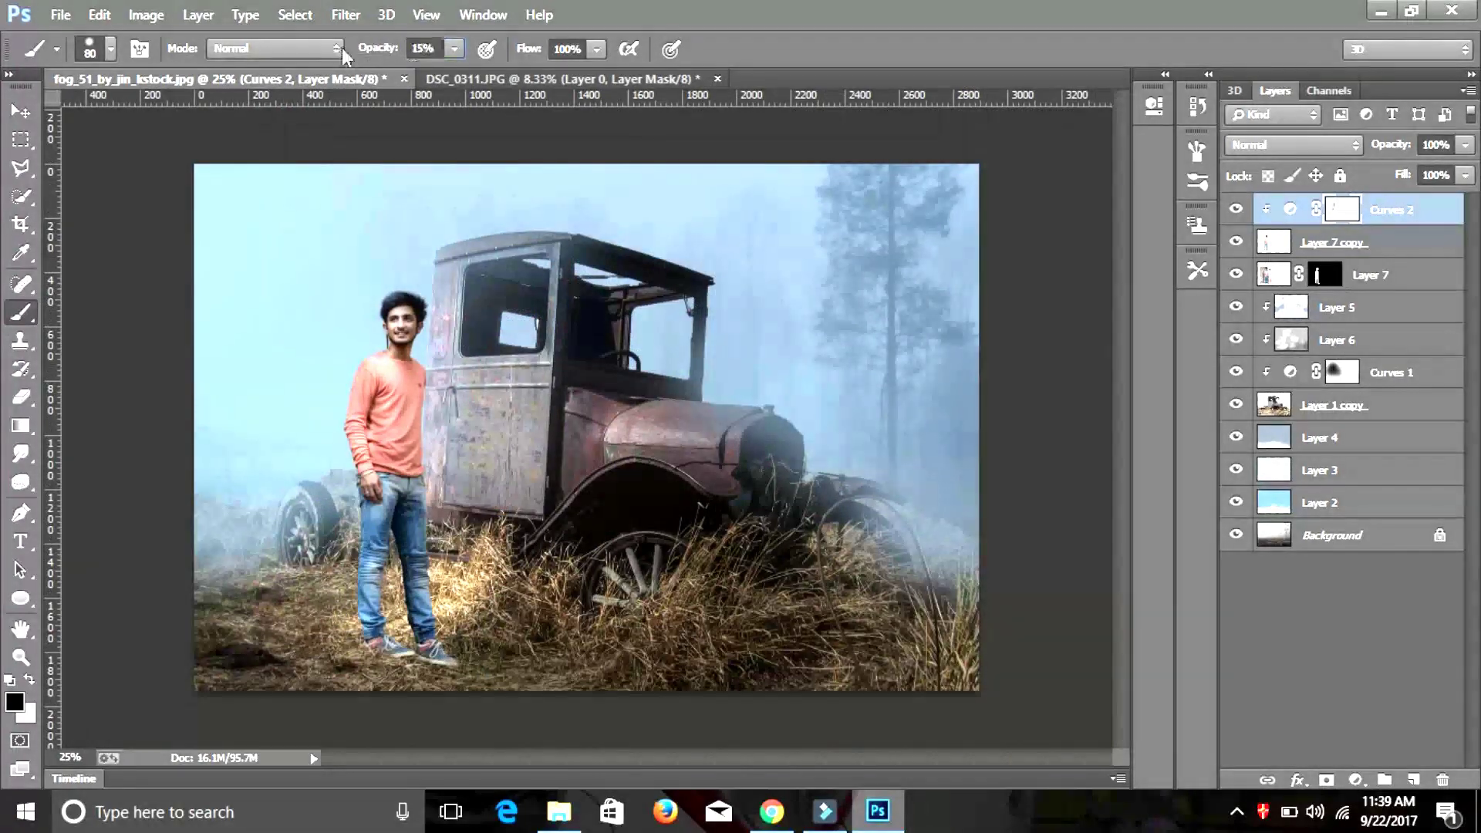
scroll(353, 314, up, 1)
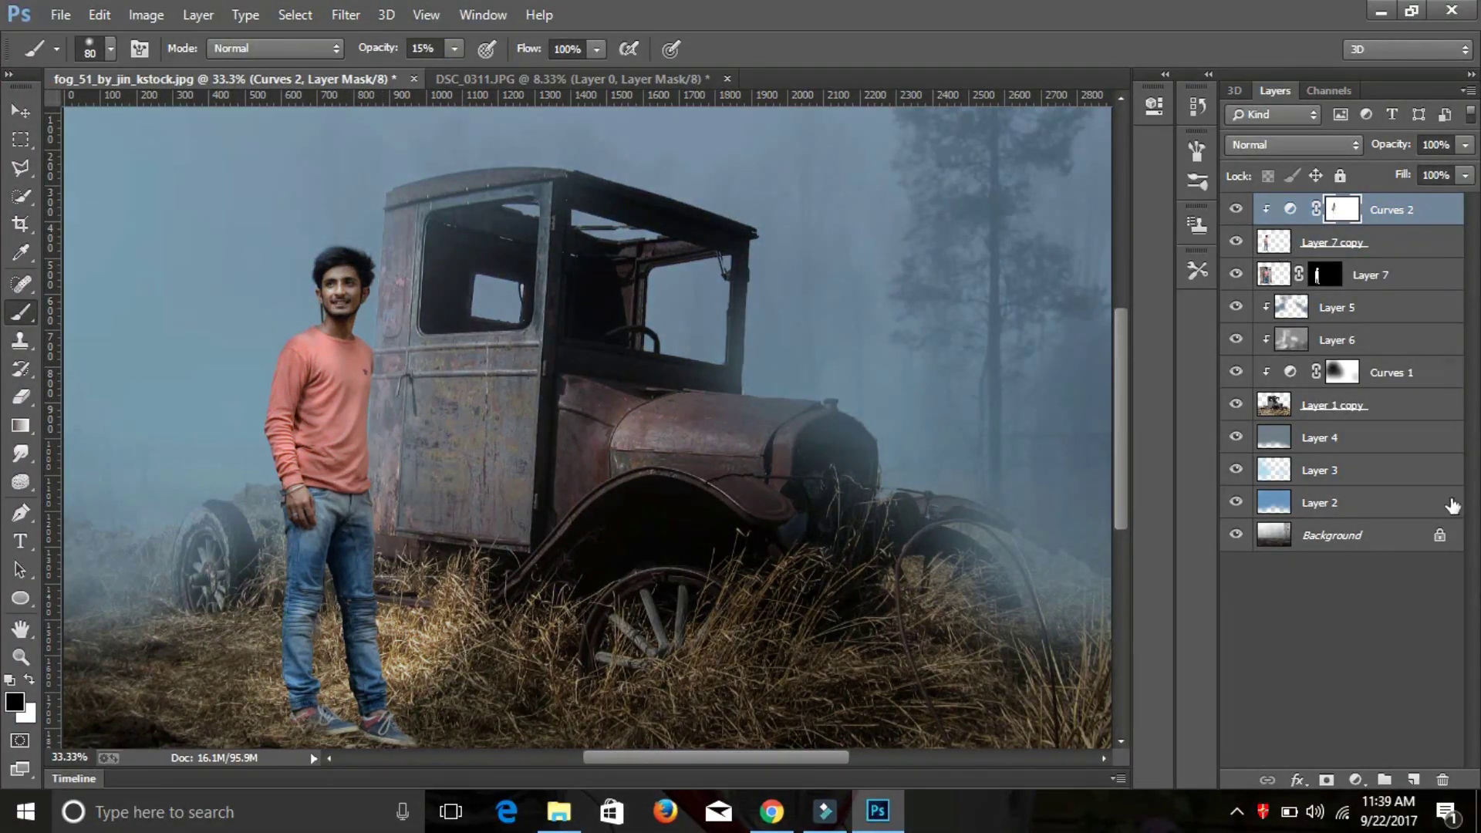
Add a new clipped layer filled with 50% gray and set to Overlay blending
click(1414, 779)
right_click(1320, 209)
click(957, 389)
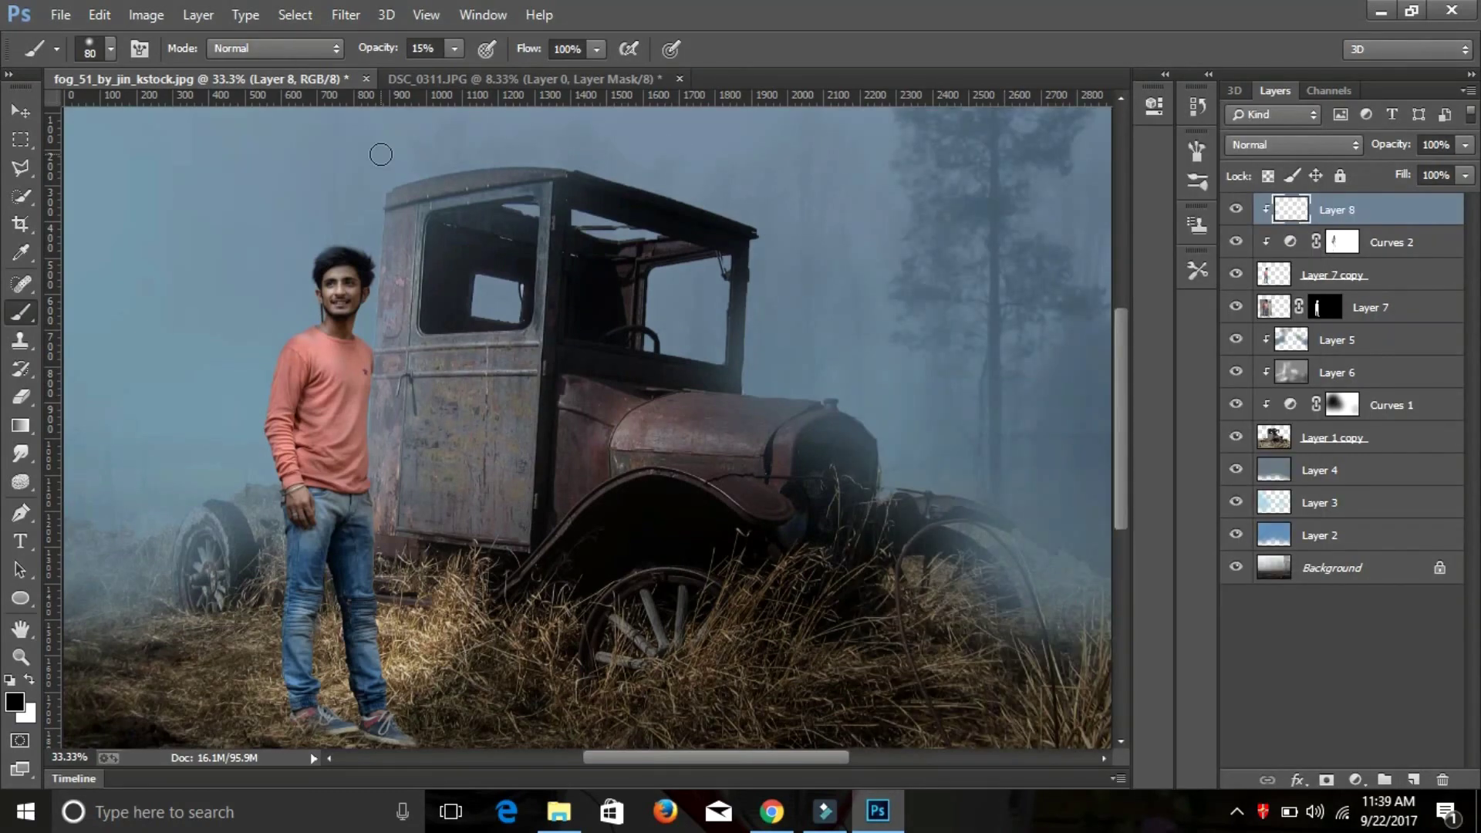
key(shift+F5)
click(866, 224)
key(b)
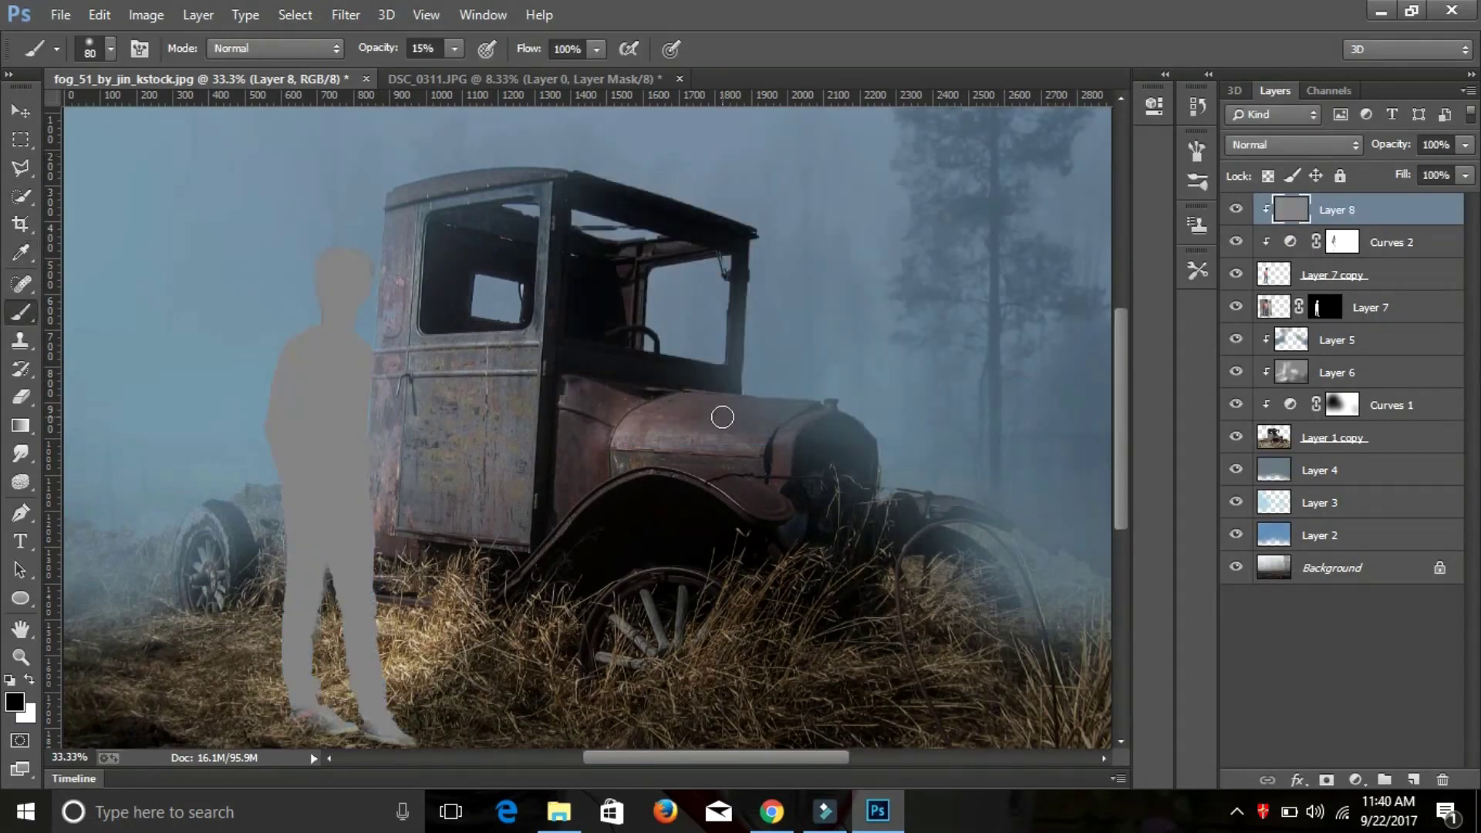
click(1303, 144)
click(1302, 430)
Dodge highlights onto the man on the gray Overlay layer
scroll(700, 402, up, 1)
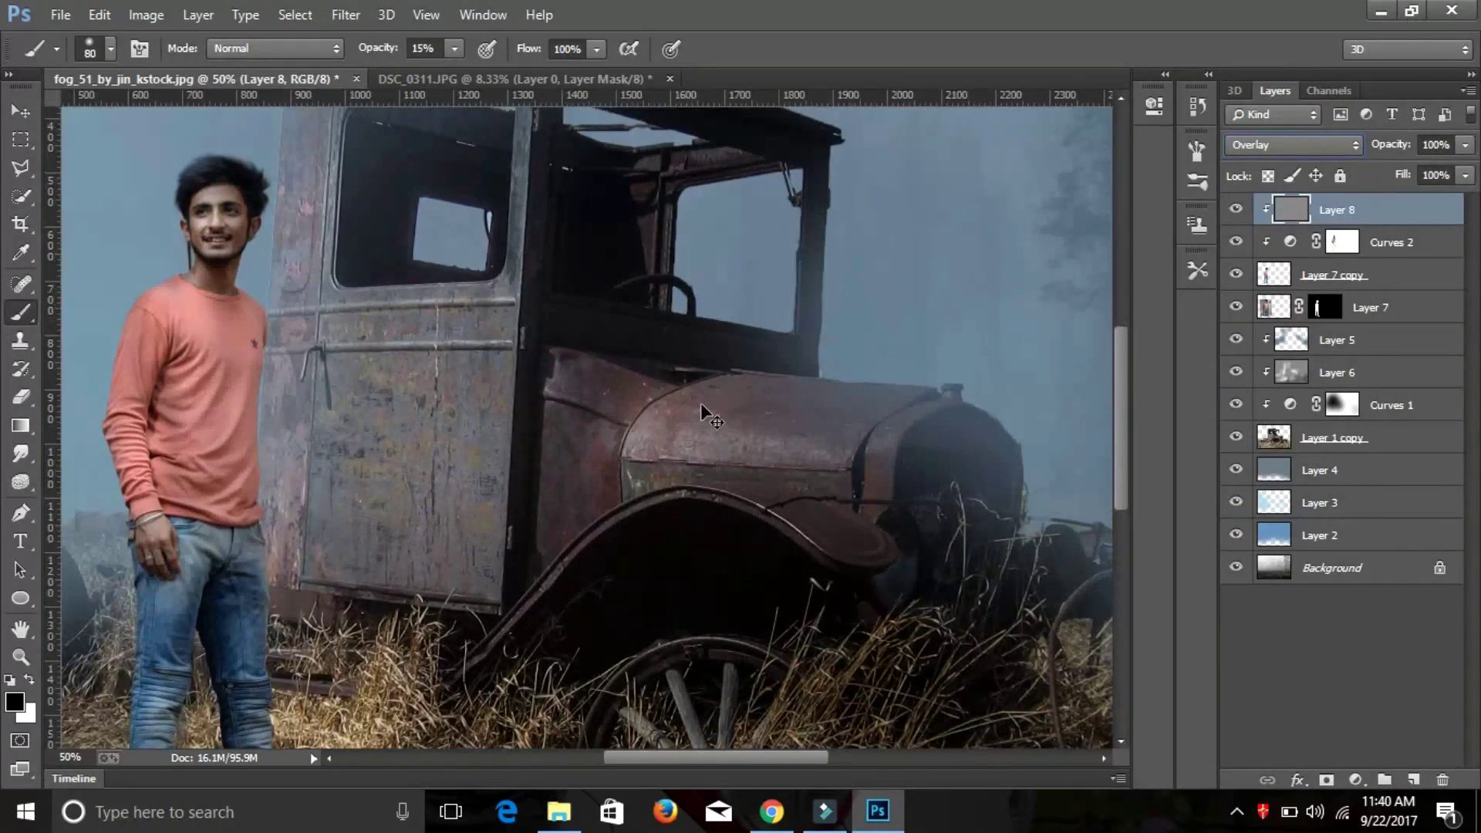
scroll(701, 403, up, 1)
drag(708, 758, 621, 758)
right_click(20, 481)
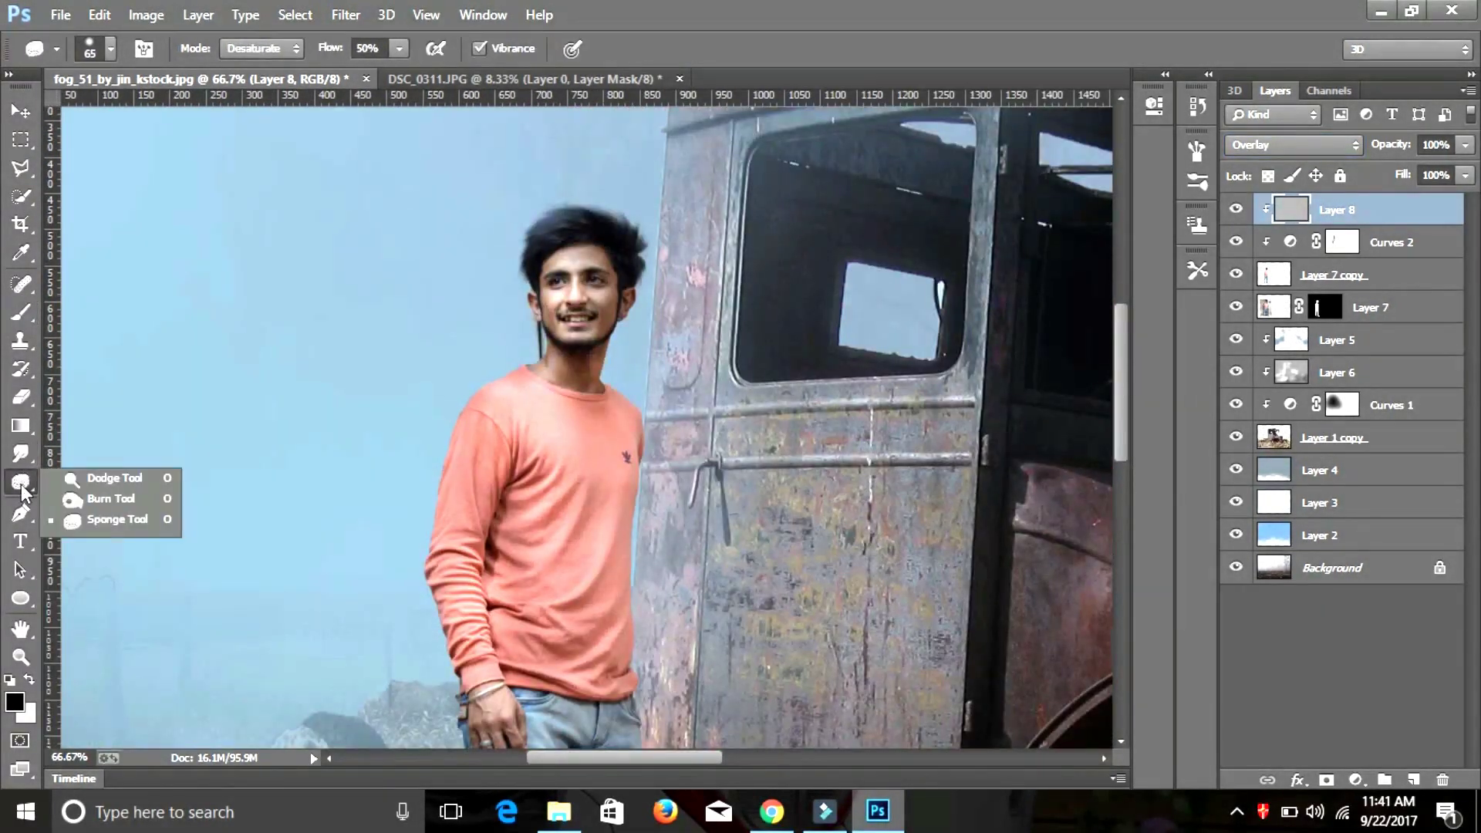
click(85, 480)
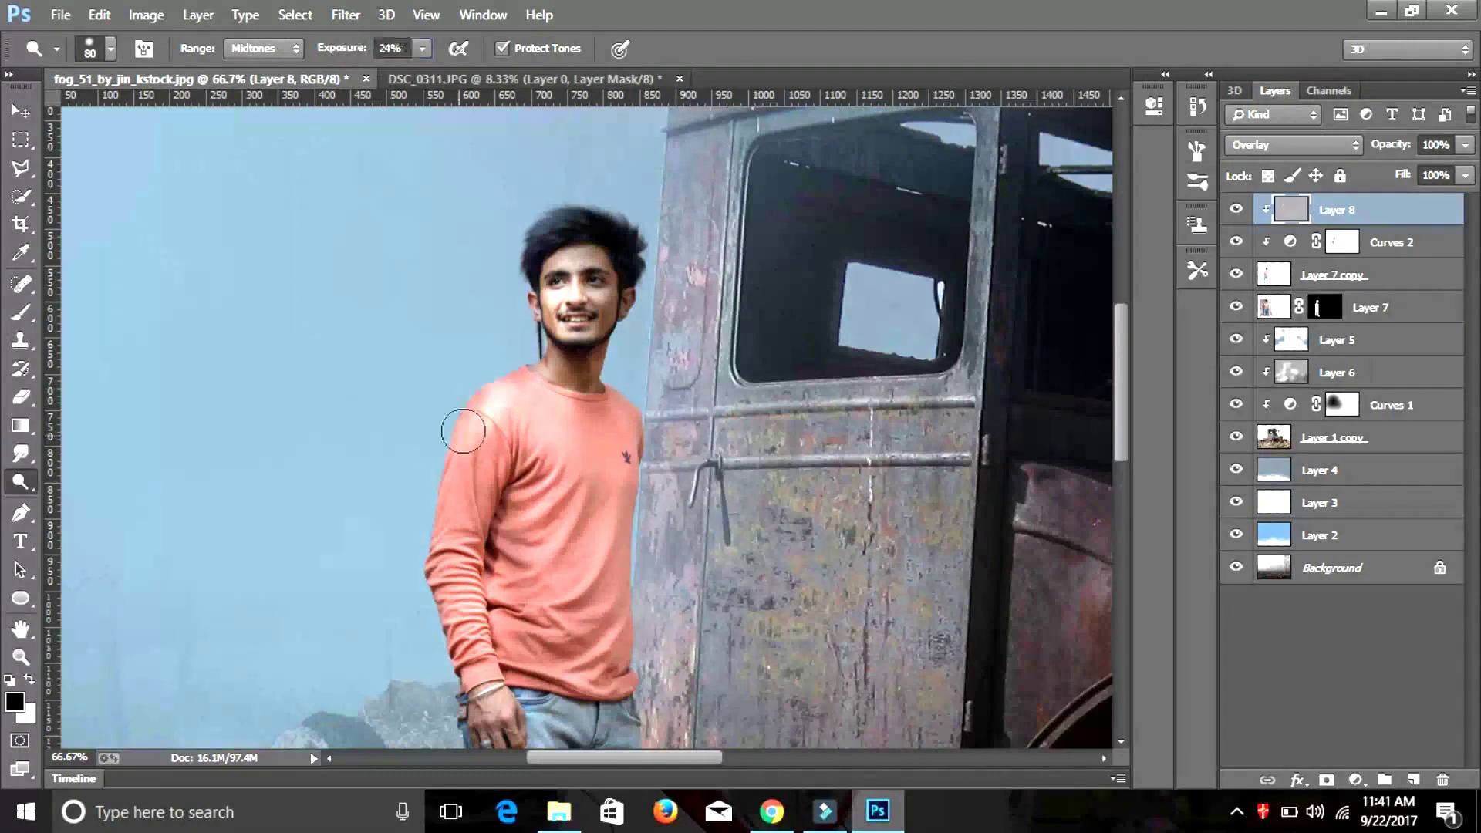
drag(463, 430, 448, 586)
drag(1121, 349, 1121, 423)
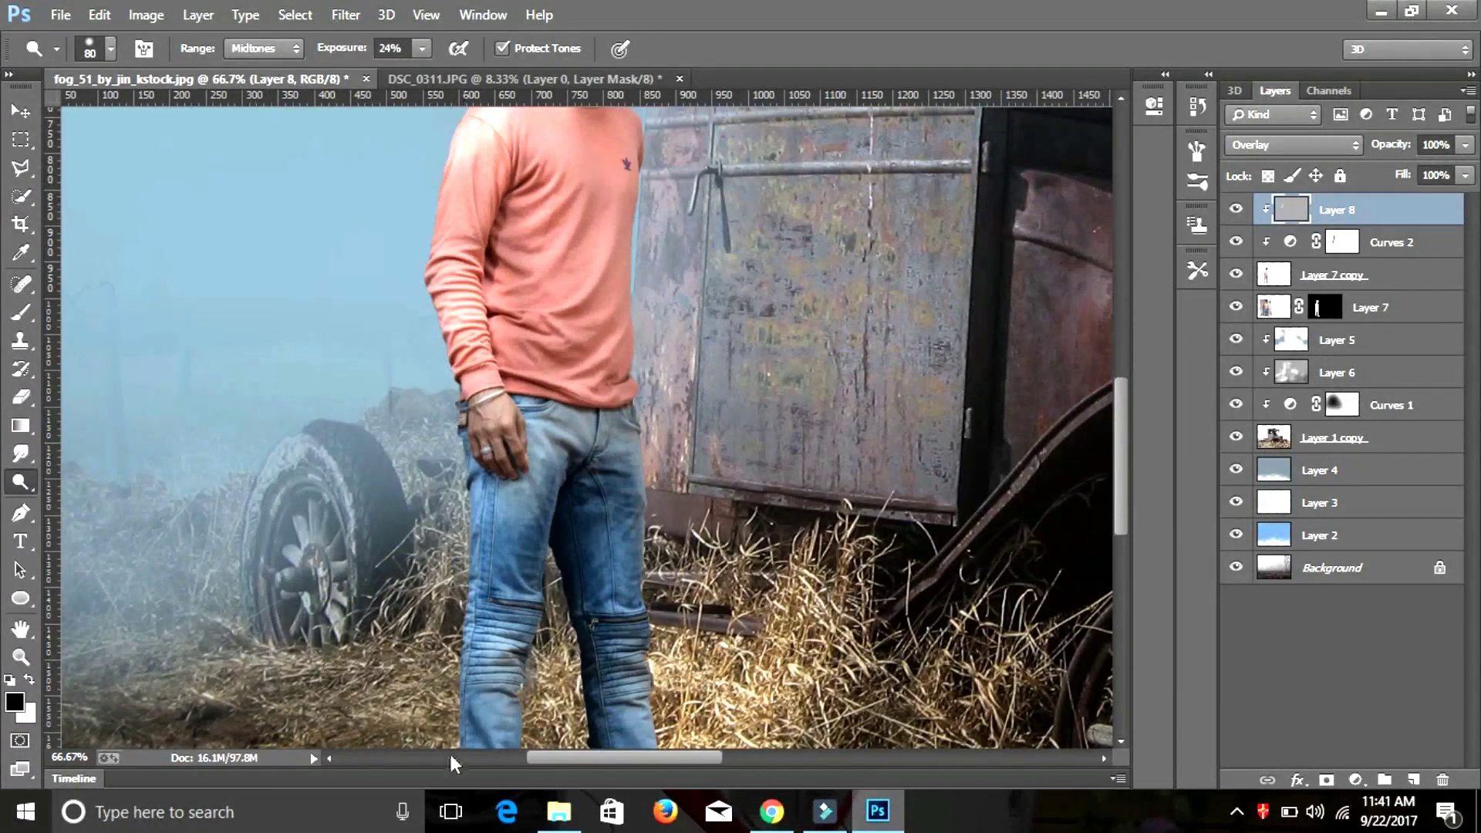
Lower the Dodge tool's exposure and fit the whole composite in view
key(ctrl+minus)
key(ctrl+minus)
key(ctrl+plus)
key(ctrl+plus)
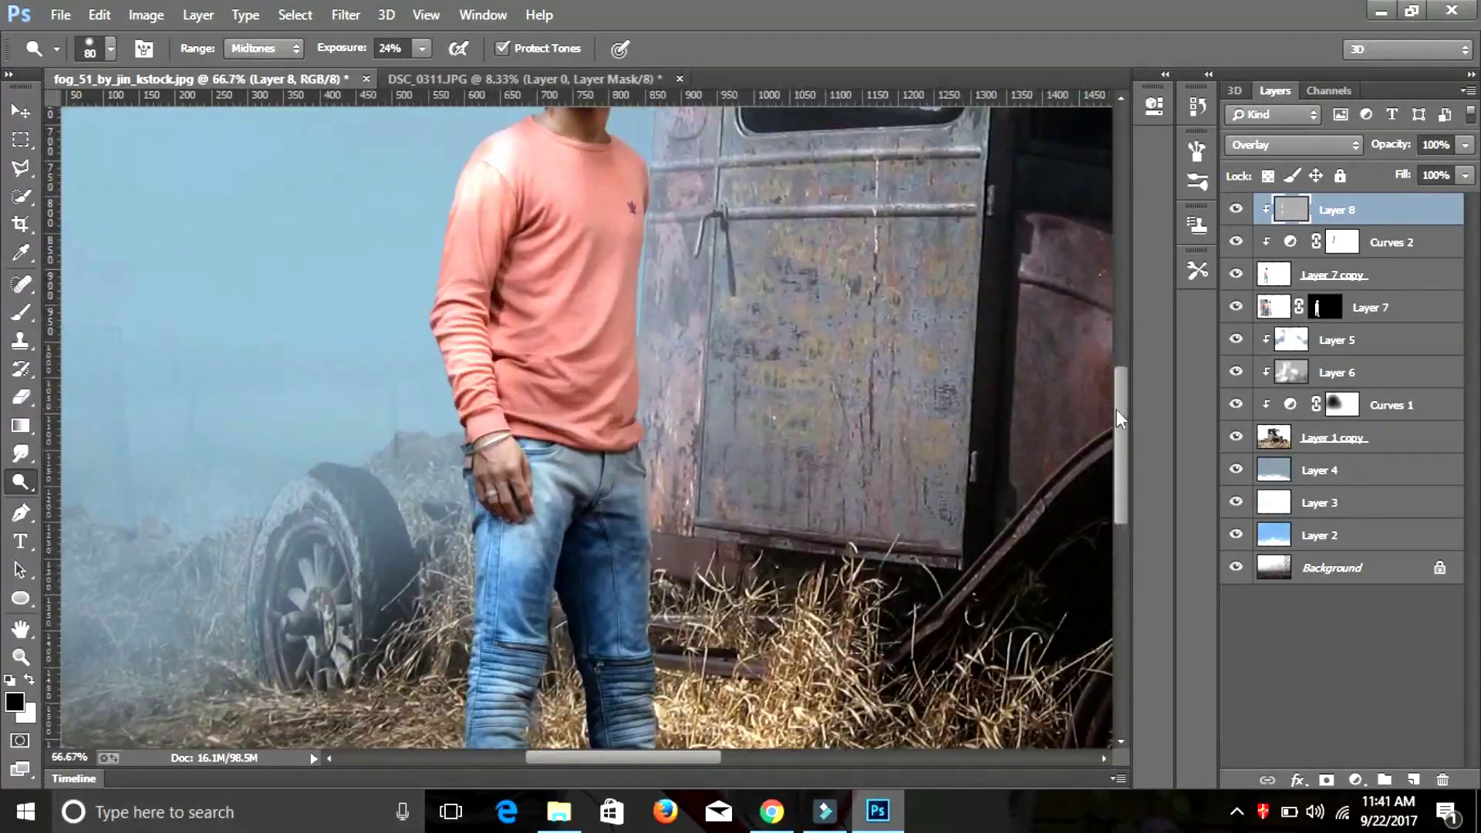
drag(1121, 419, 1121, 361)
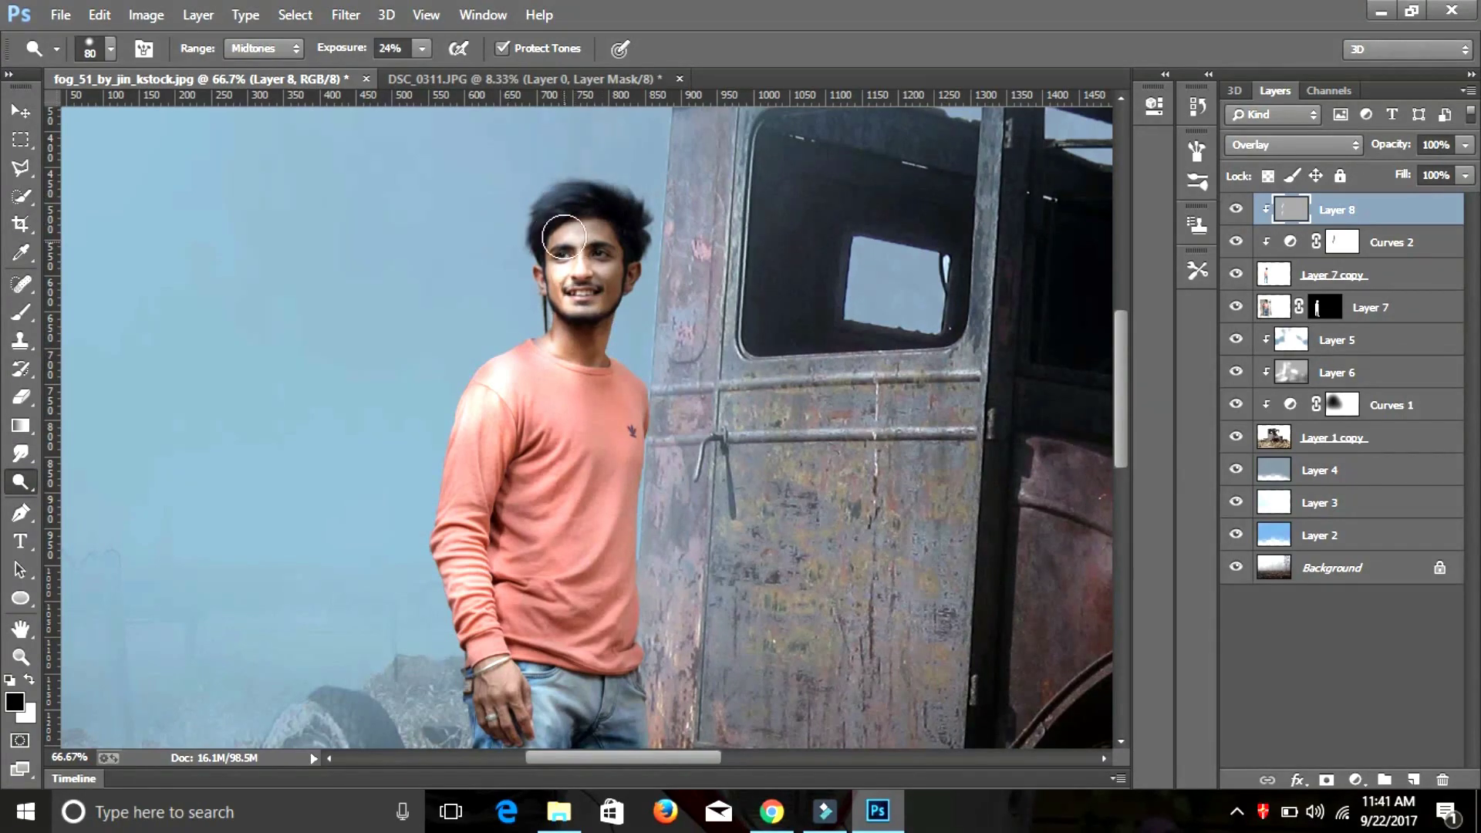
drag(353, 54, 336, 56)
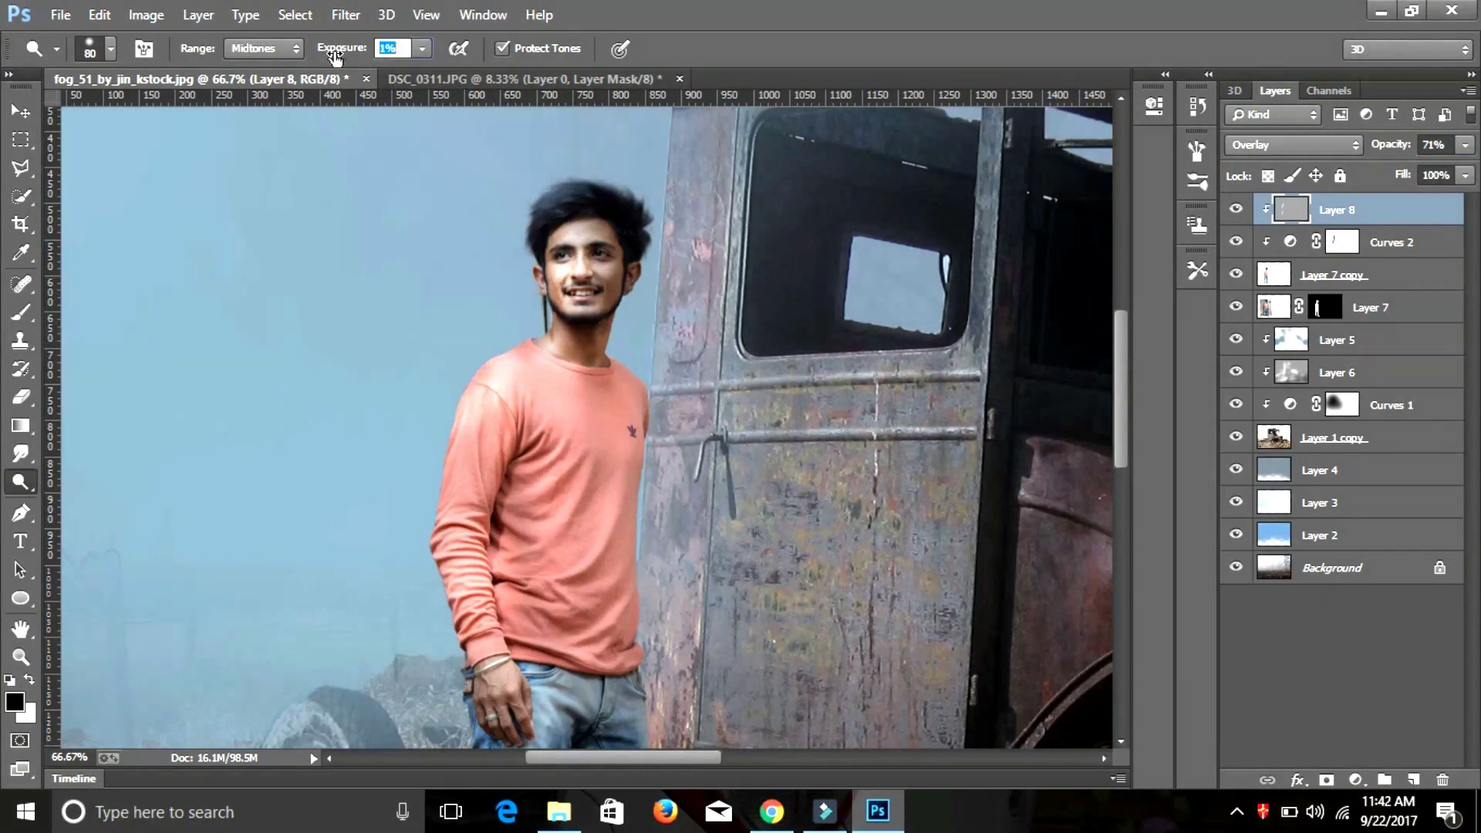
key(ctrl+minus)
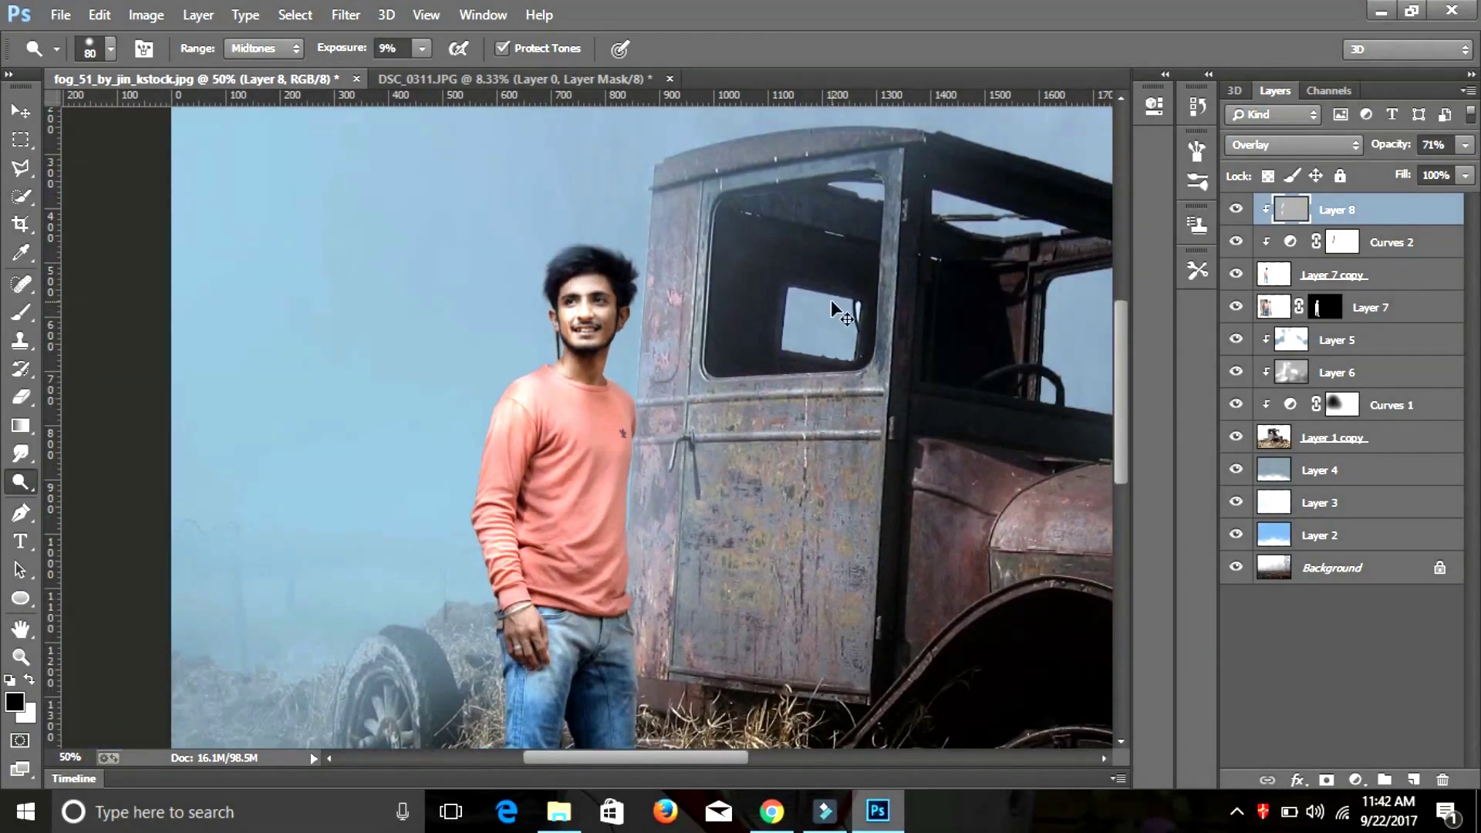
key(ctrl+0)
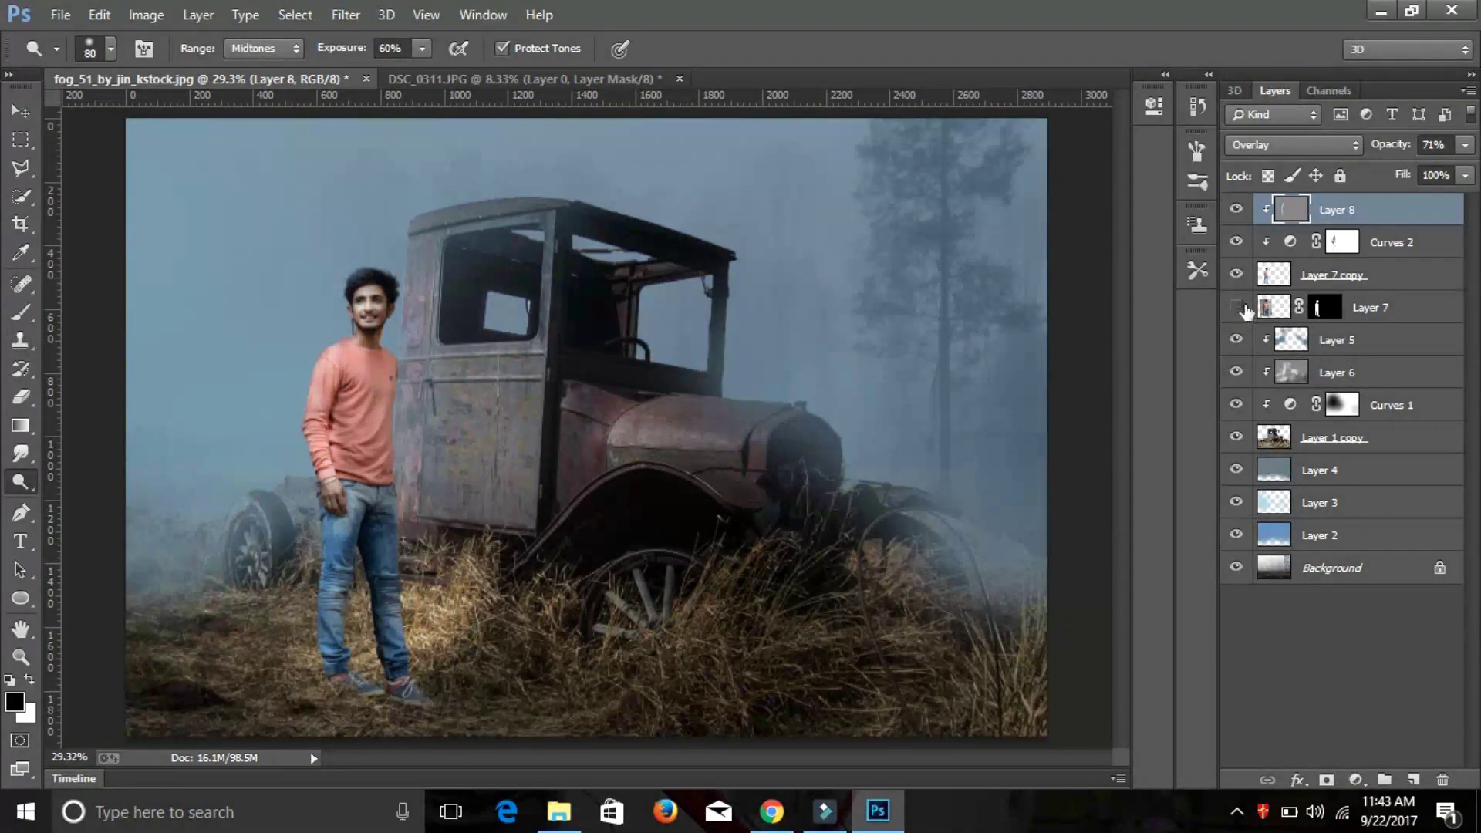
Hide Layer 7 and merge Layer 8, Curves 2 and Layer 7 copy into one Layer 8
shift+click(1324, 277)
right_click(1382, 242)
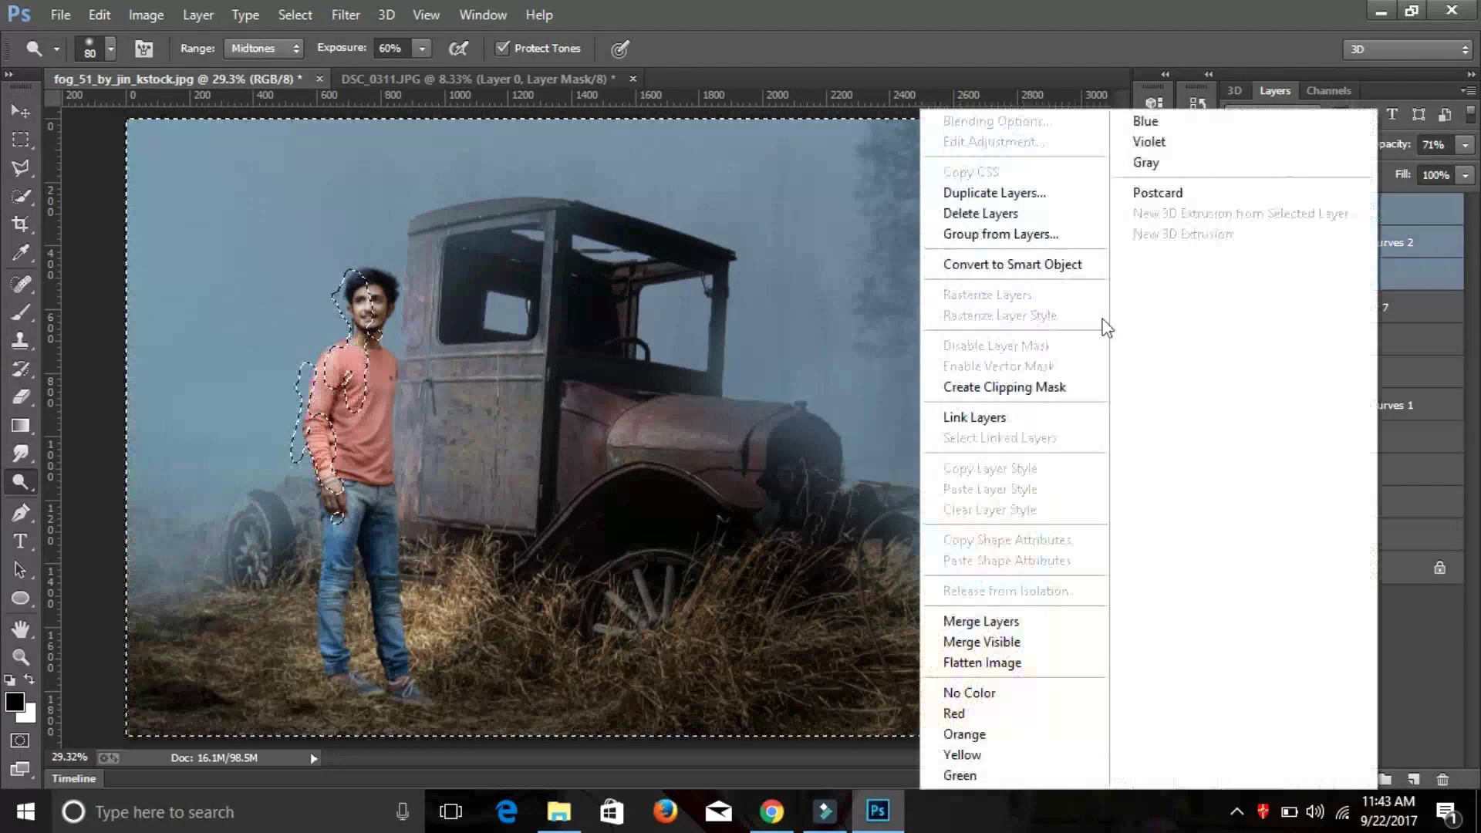
click(990, 624)
scroll(460, 360, down, 1)
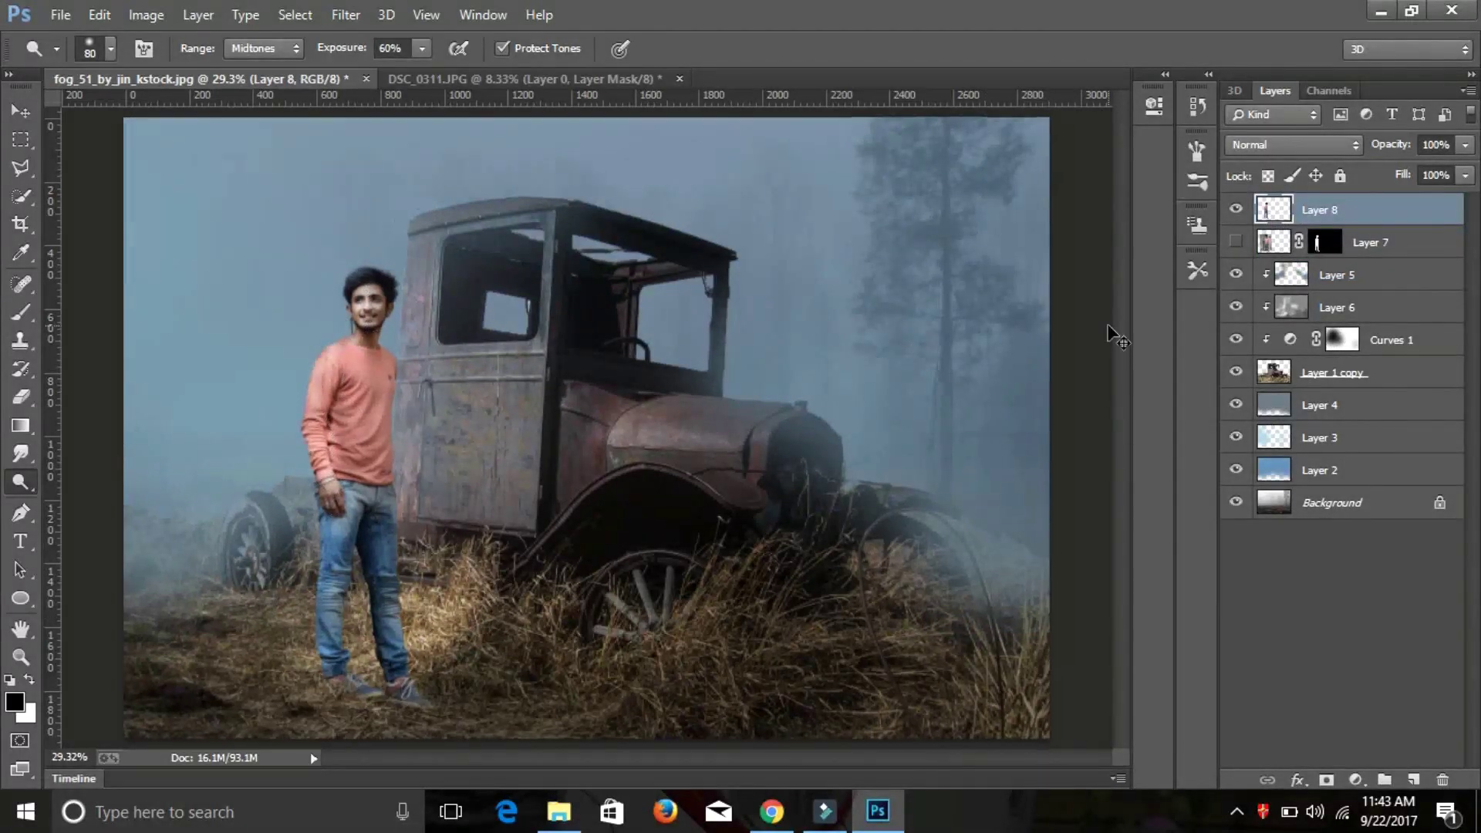
scroll(460, 360, up, 3)
scroll(460, 359, down, 3)
Duplicate the merged man layer and skew the copy toward the lower left as a shadow
key(ctrl+j)
key(ctrl+t)
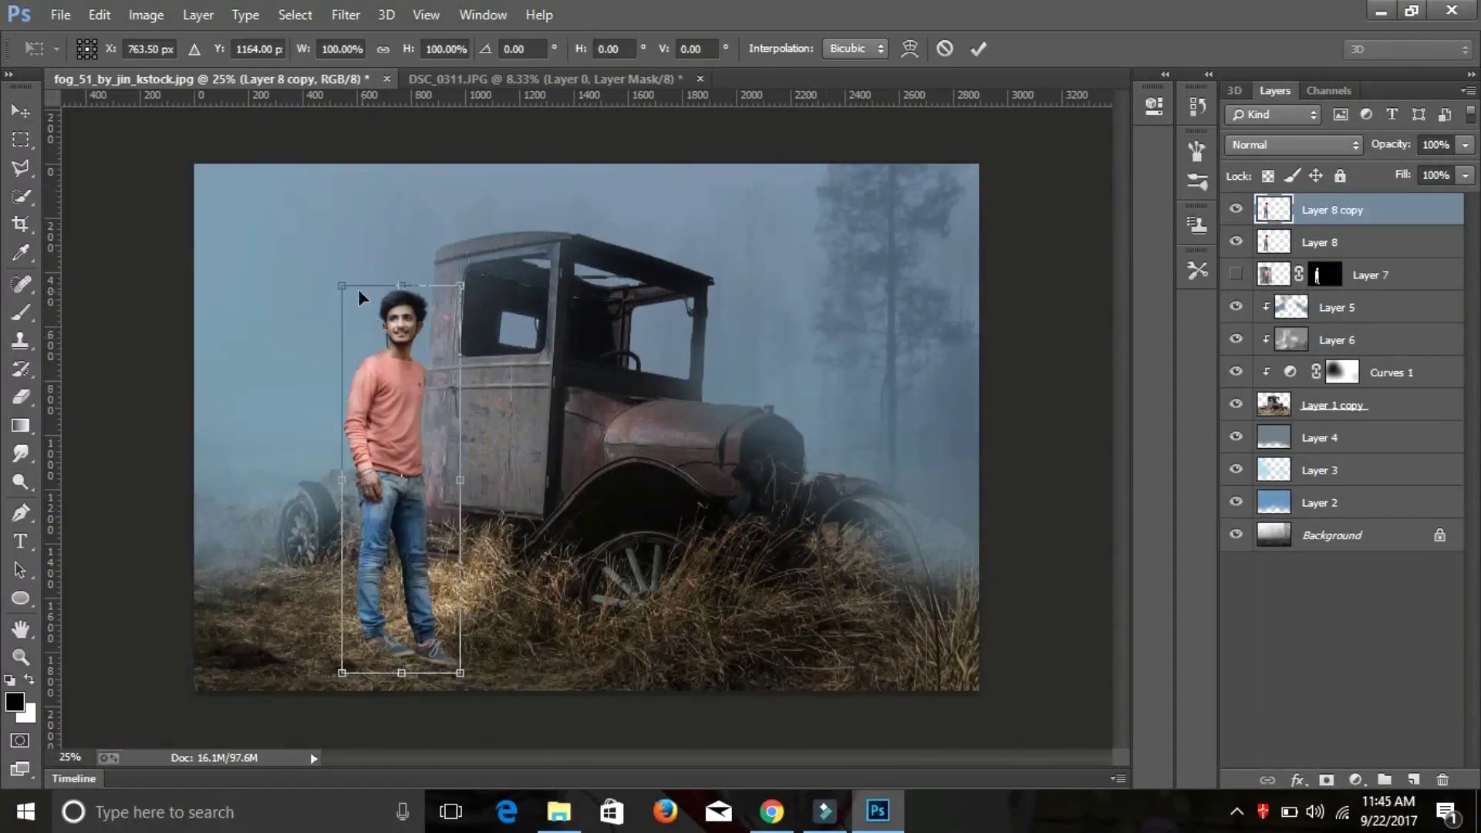
drag(358, 288, 335, 341)
key(Escape)
key(ctrl+t)
drag(386, 386, 338, 386)
mouse_move(412, 291)
mouse_down()
mouse_move(129, 468)
mouse_move(188, 533)
mouse_move(149, 373)
mouse_up()
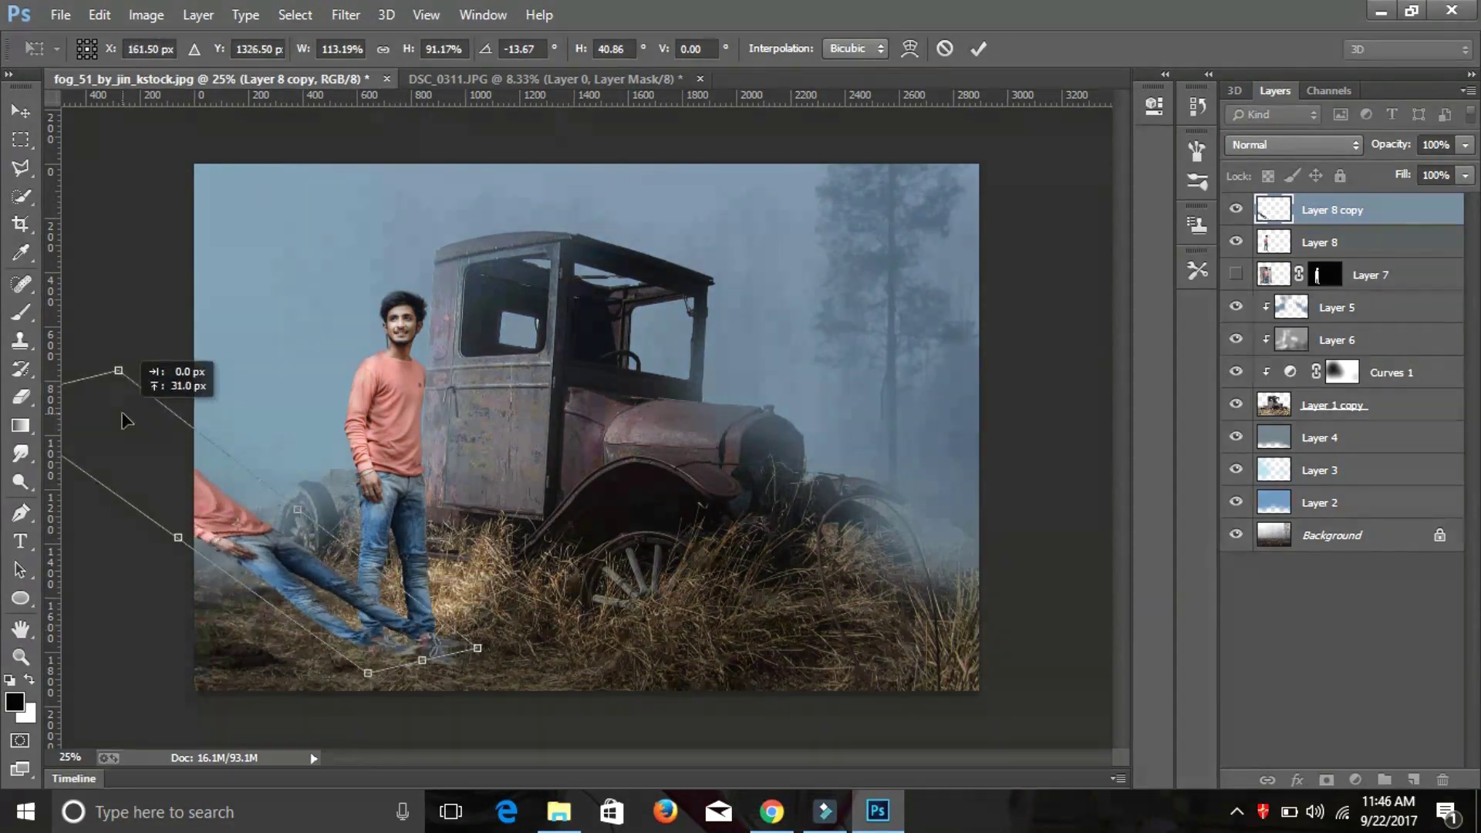
key(ctrl+minus)
drag(314, 403, 323, 460)
right_click(456, 155)
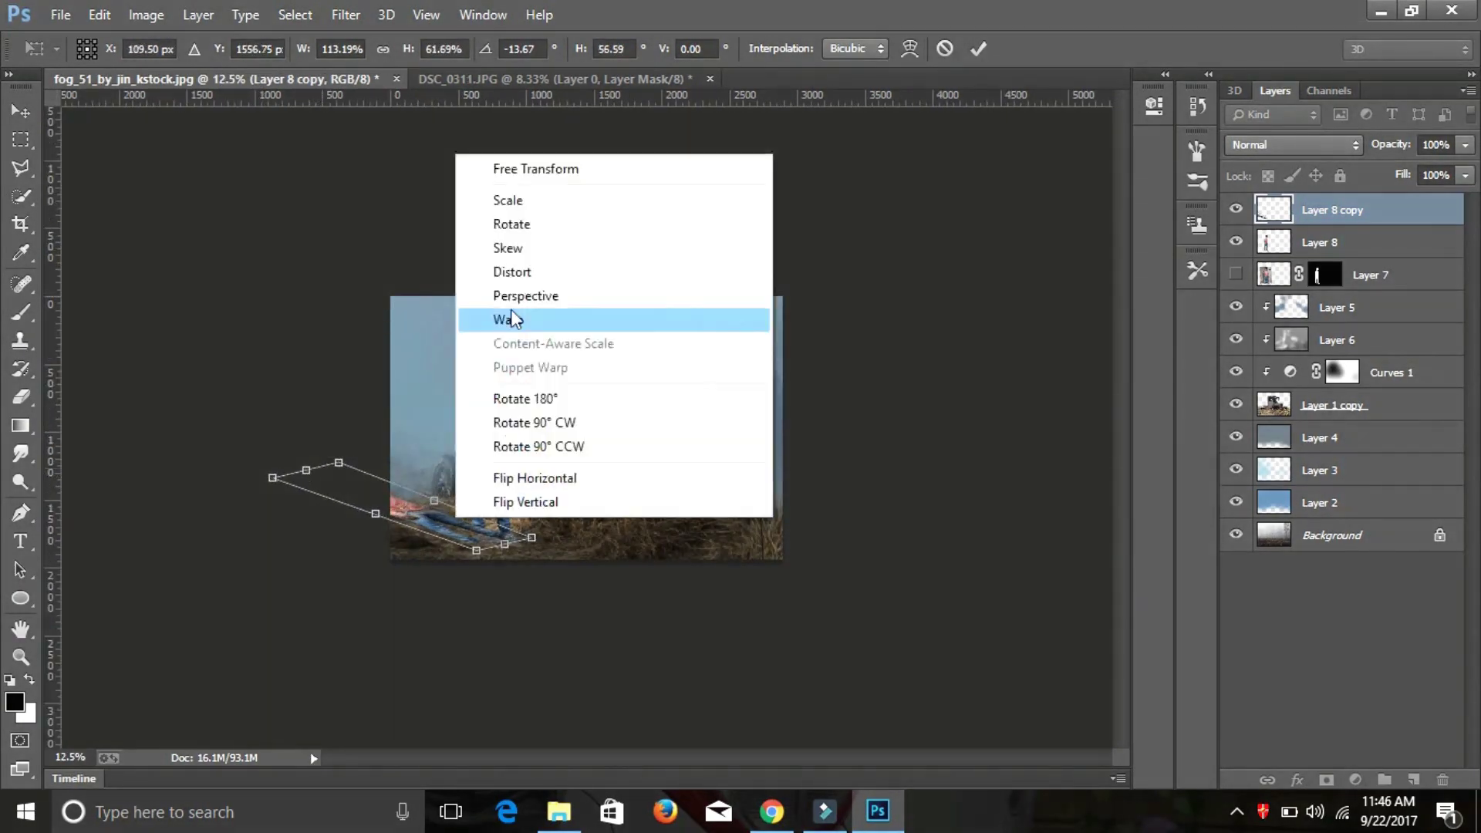
key(Return)
Darken the shadow copy and soften it with a Gaussian Blur, then bring up the Open dialog
key(o)
right_click(1316, 218)
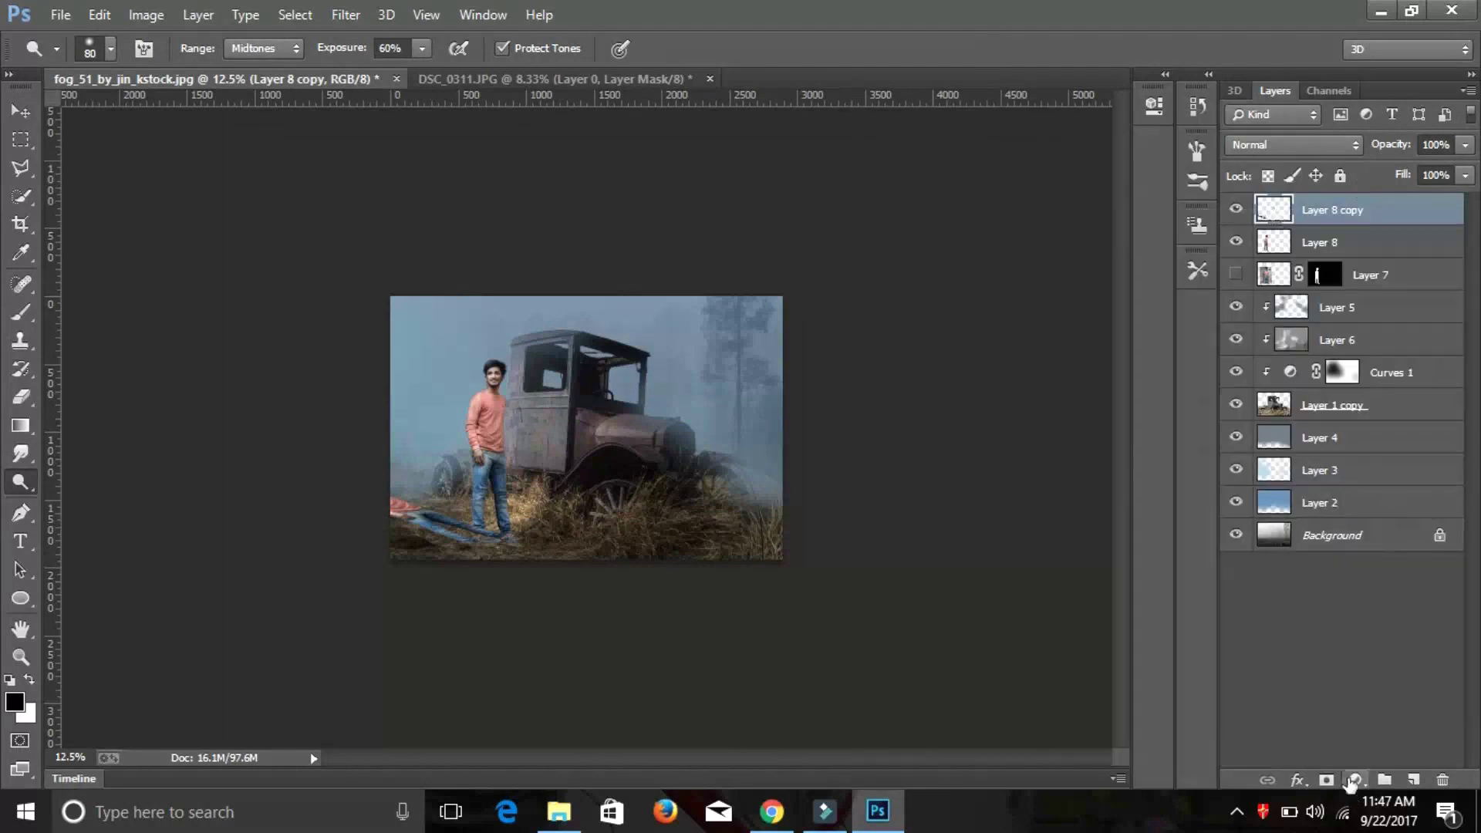
click(99, 14)
click(419, 71)
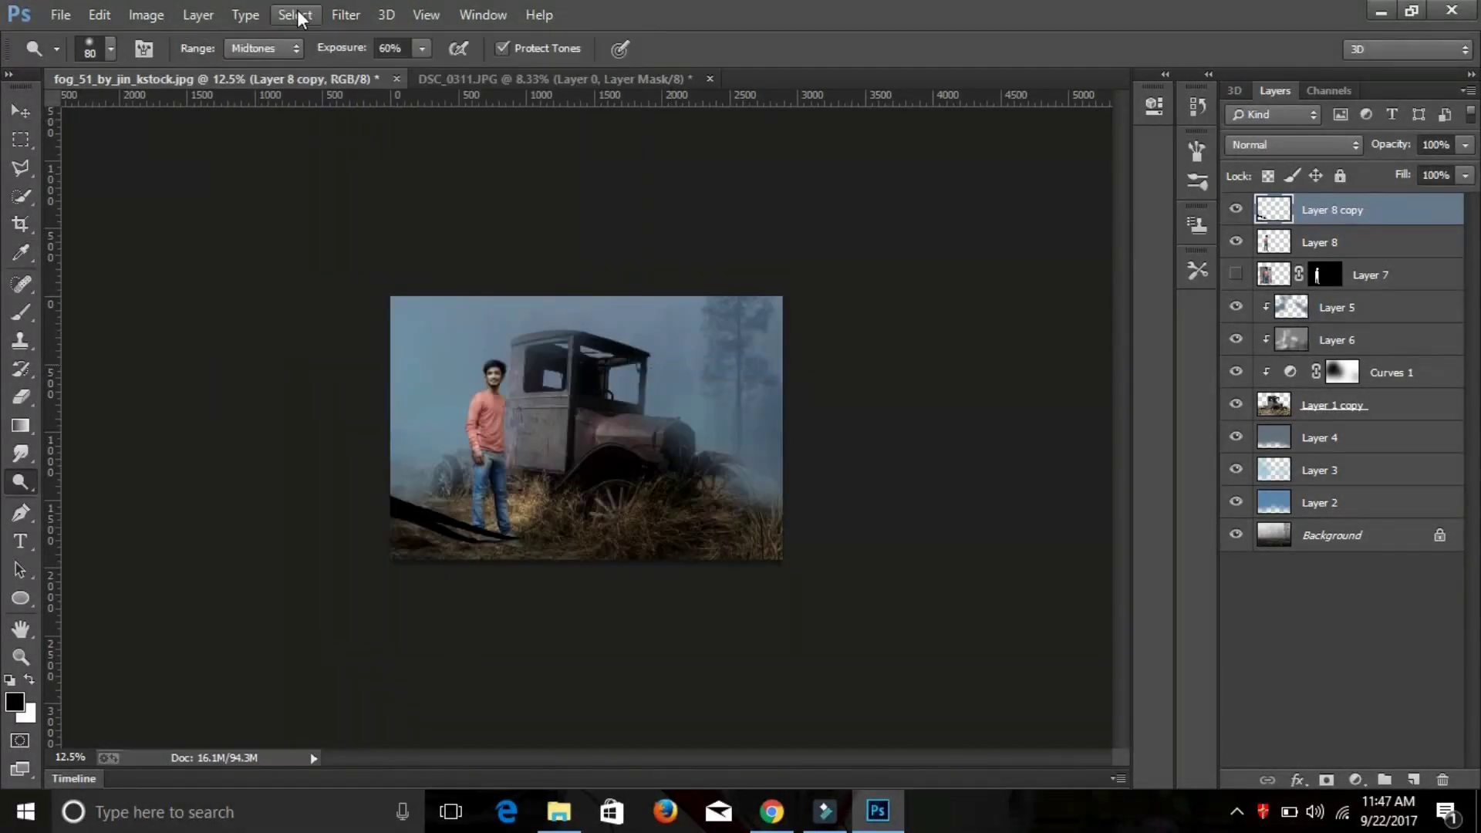
click(346, 15)
click(617, 316)
key(Return)
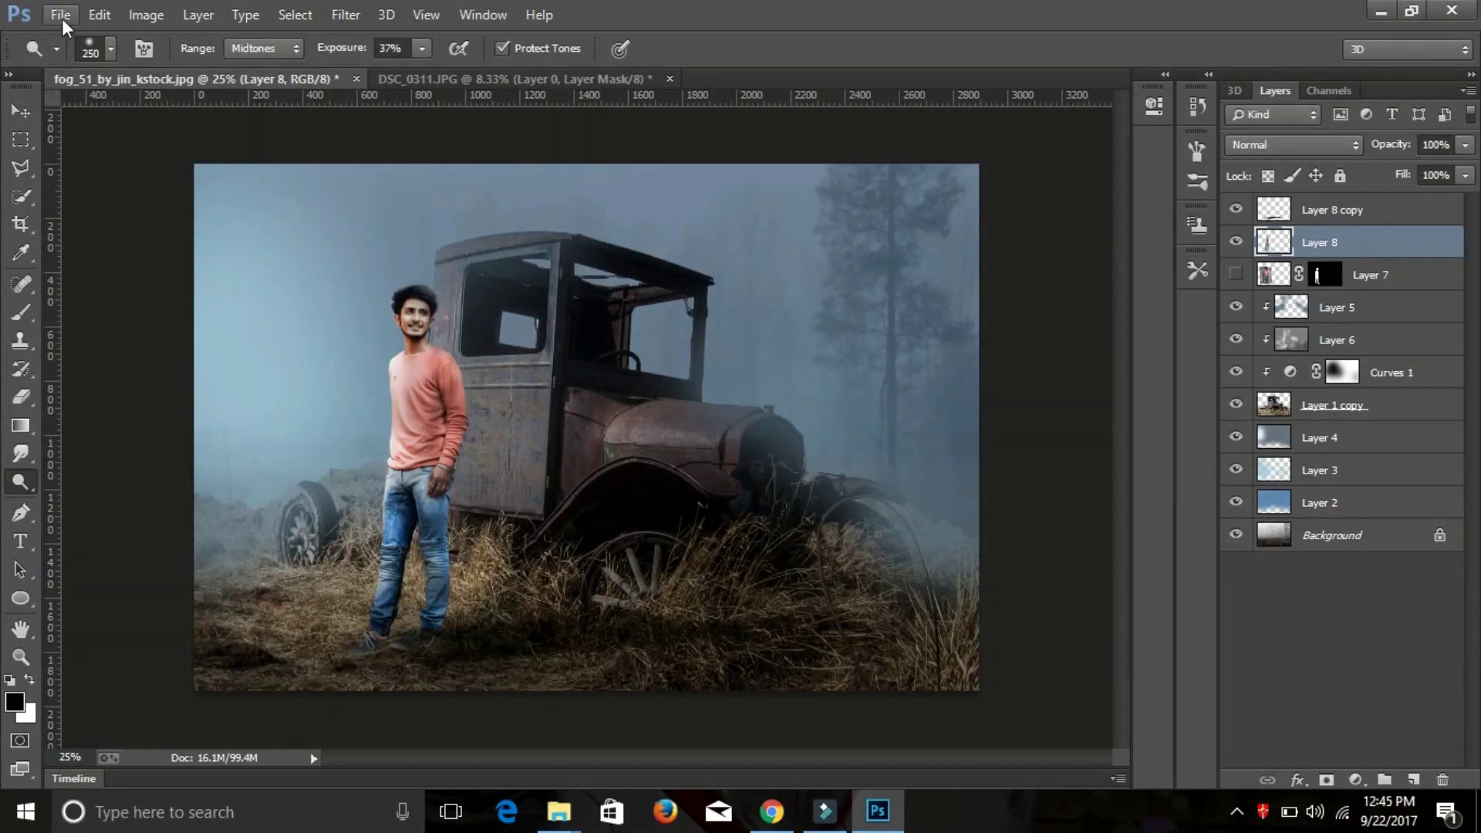
click(60, 14)
click(77, 51)
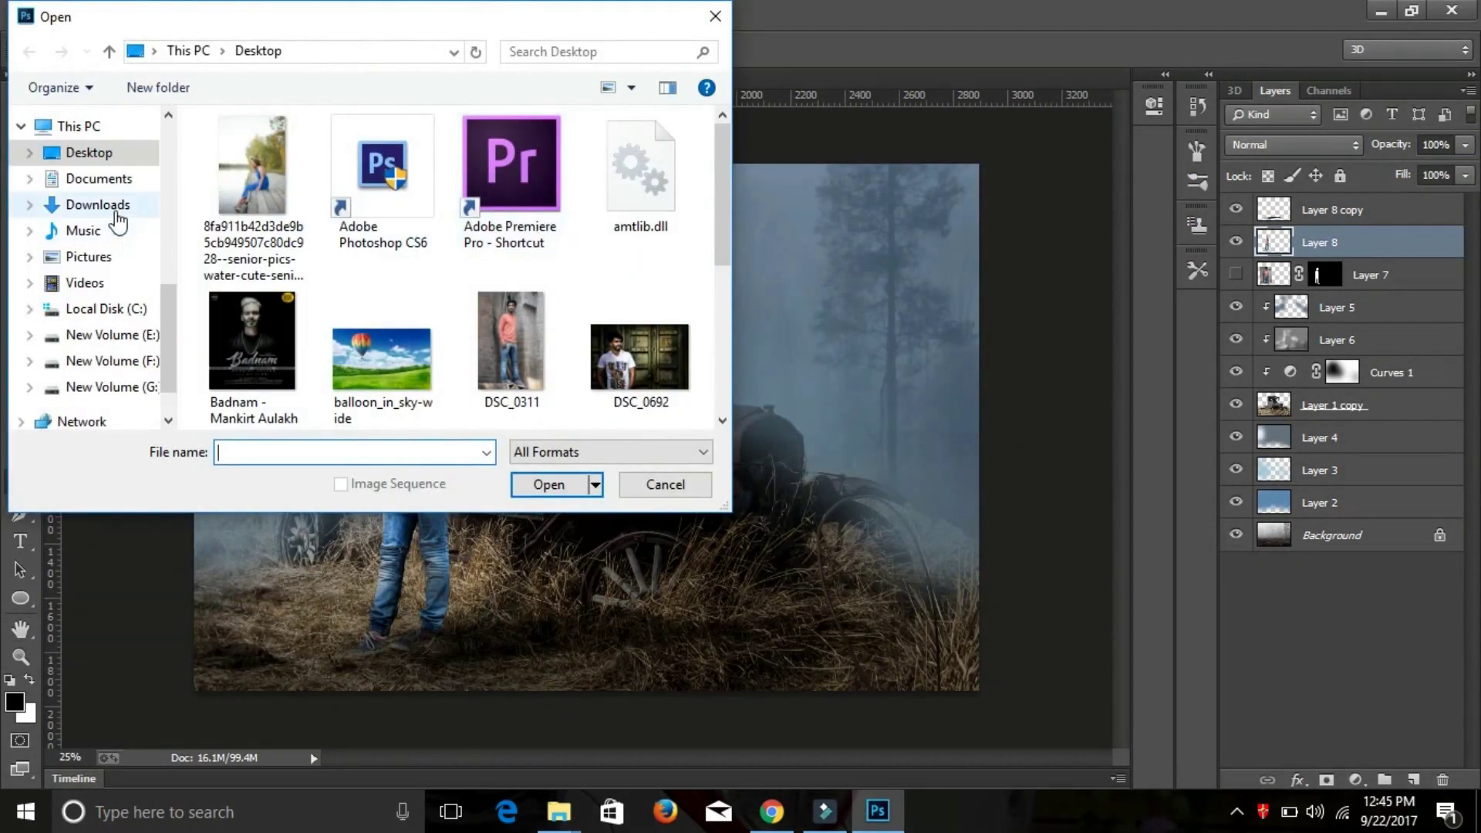
Open tree.png from Downloads and drag it into the fog composite
click(79, 202)
key(v)
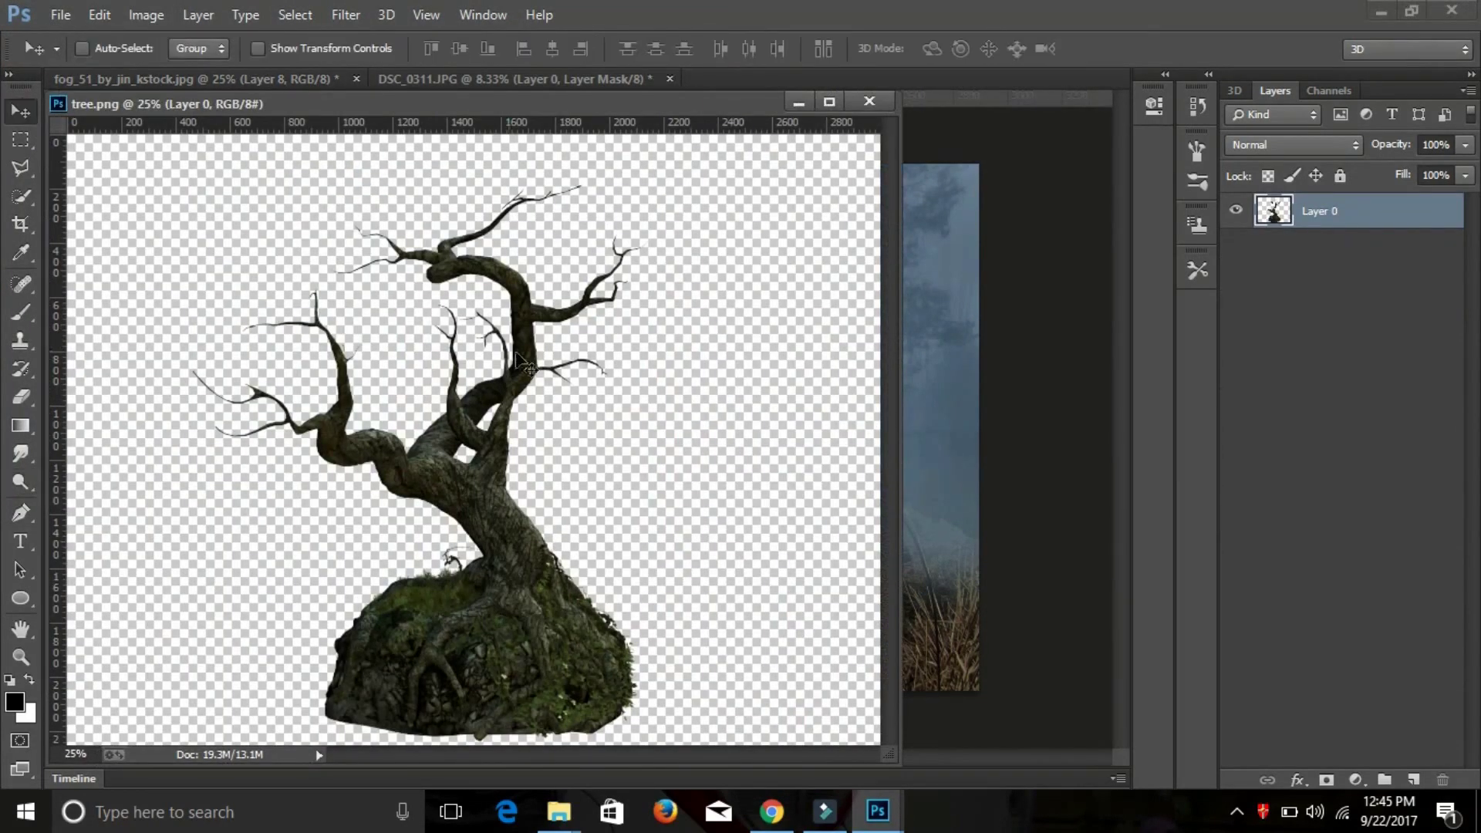
drag(679, 293, 978, 290)
click(870, 101)
Rotate the tree and move it into the lower-left corner
key(ctrl+t)
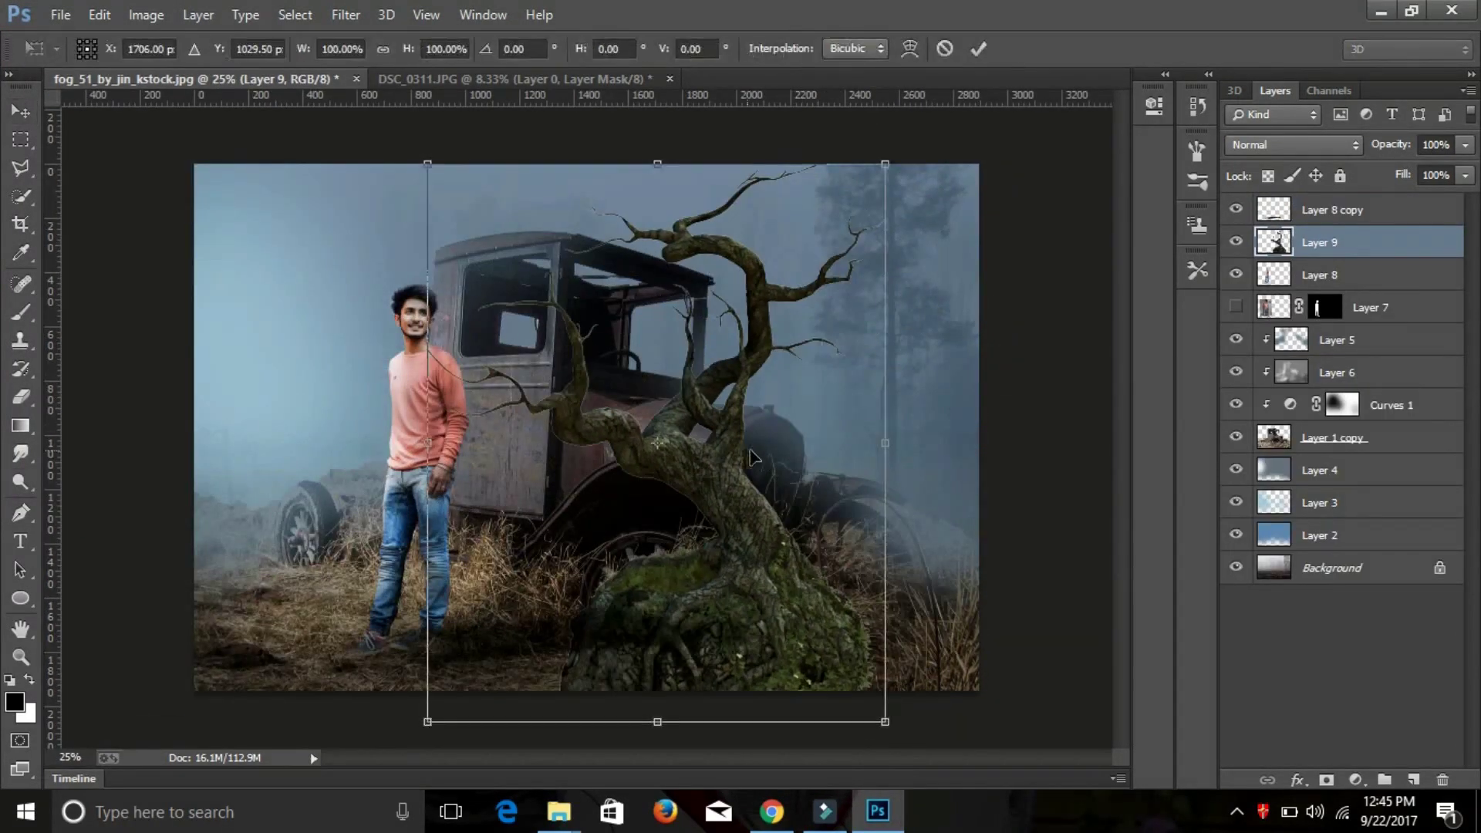
mouse_move(893, 132)
mouse_down()
mouse_move(676, 360)
mouse_move(246, 608)
mouse_up()
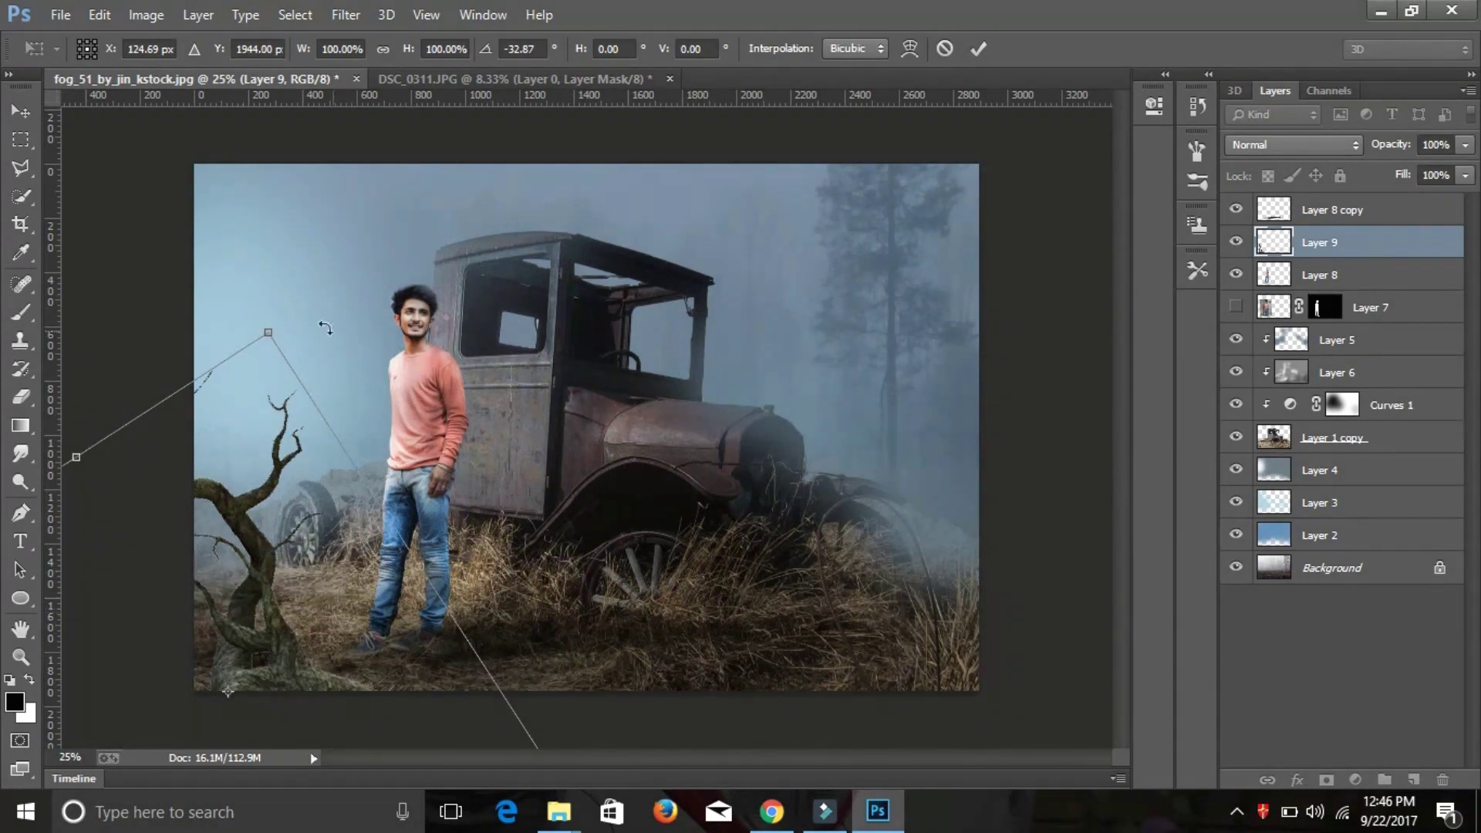
mouse_move(325, 327)
mouse_down()
mouse_move(218, 288)
mouse_move(148, 292)
mouse_up()
drag(315, 644, 370, 686)
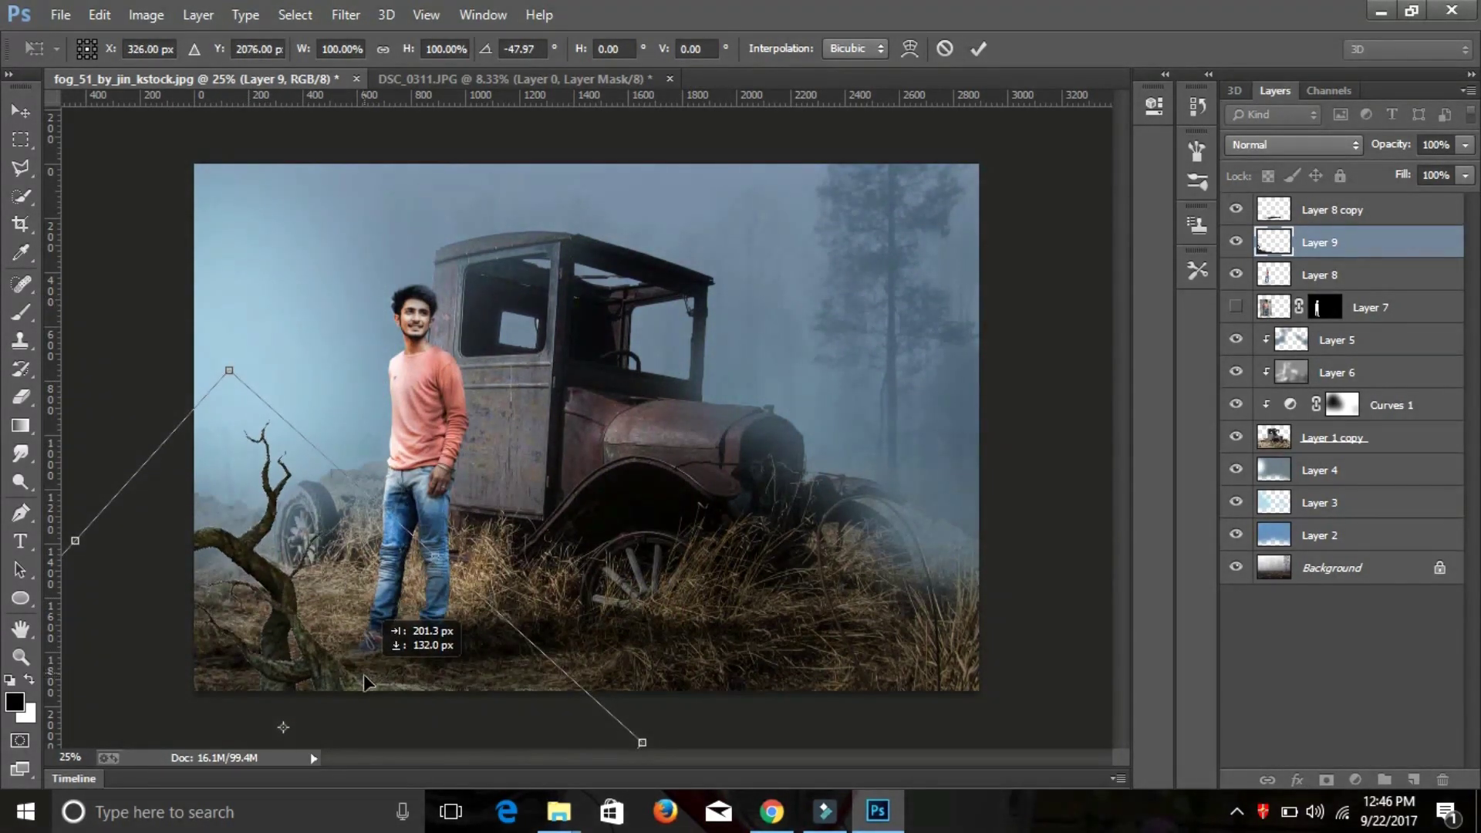
key(Return)
click(146, 14)
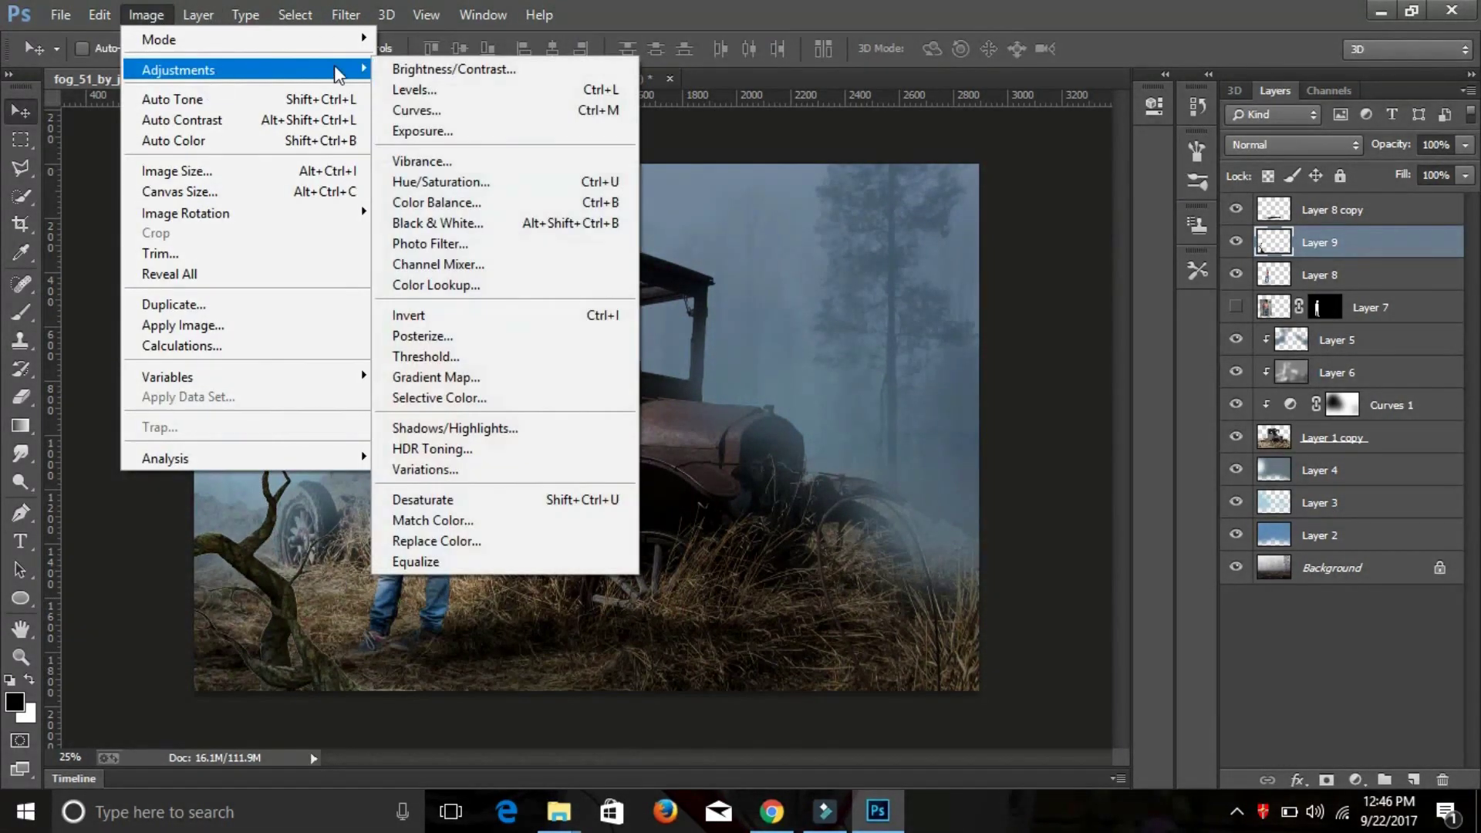
Darken the tree to a silhouette with Hue/Saturation Lightness -84 and a Gaussian Blur
click(432, 211)
drag(690, 393, 601, 397)
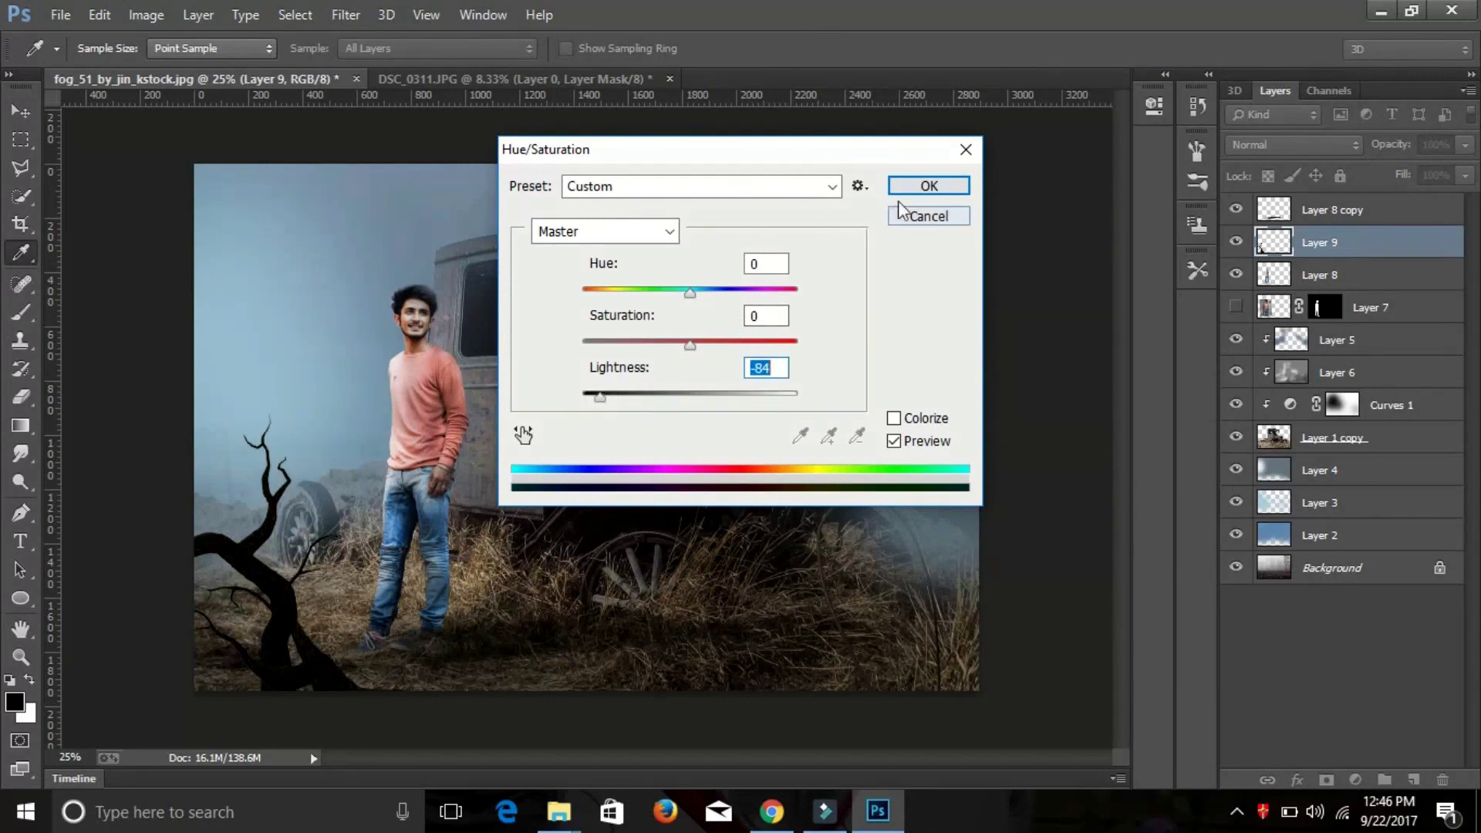
click(929, 186)
click(345, 15)
click(672, 429)
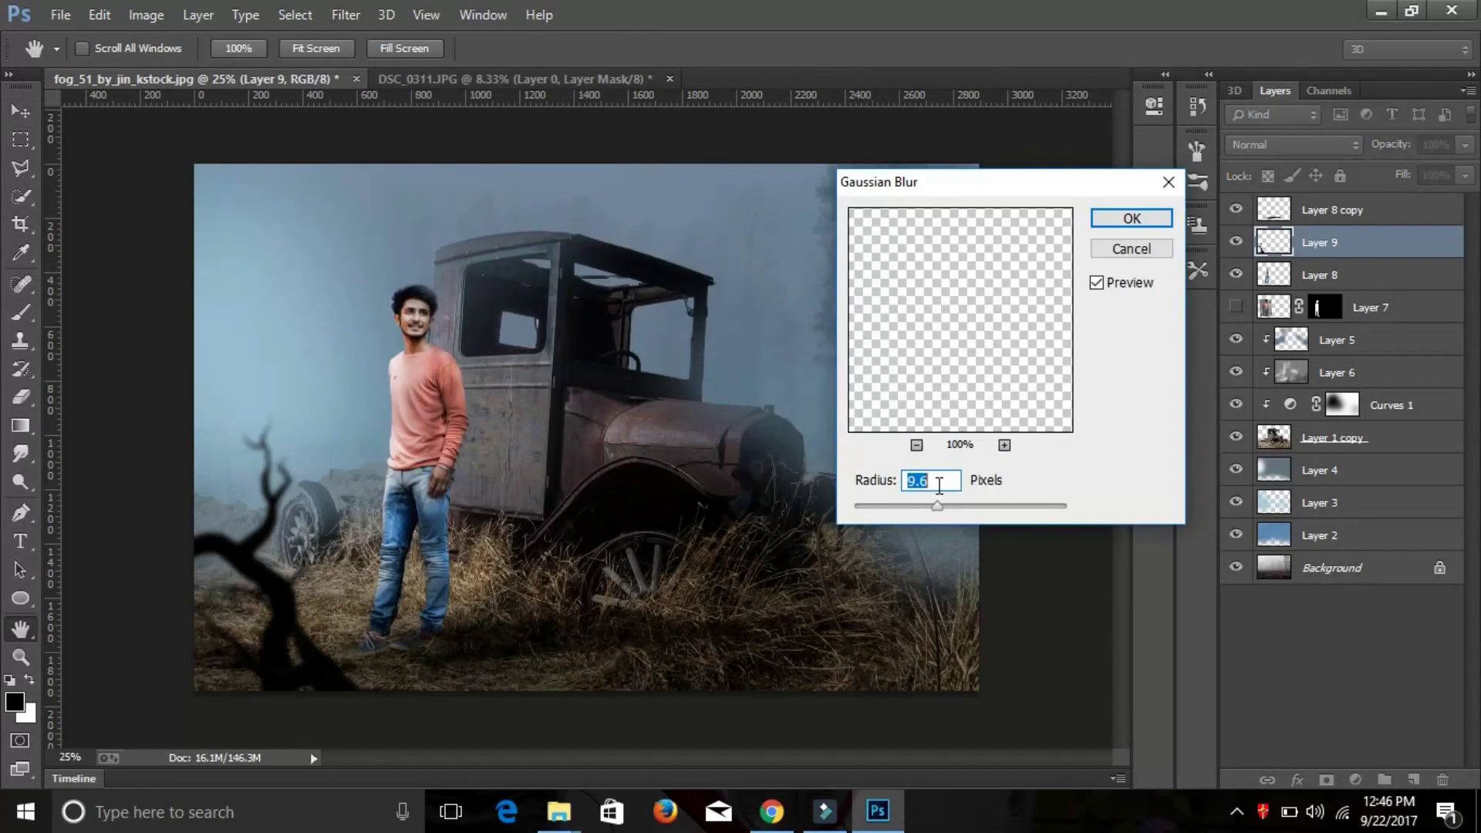
key(Return)
Rotate the tree slightly, shift it right and down, and set its opacity to 74%
key(ctrl+t)
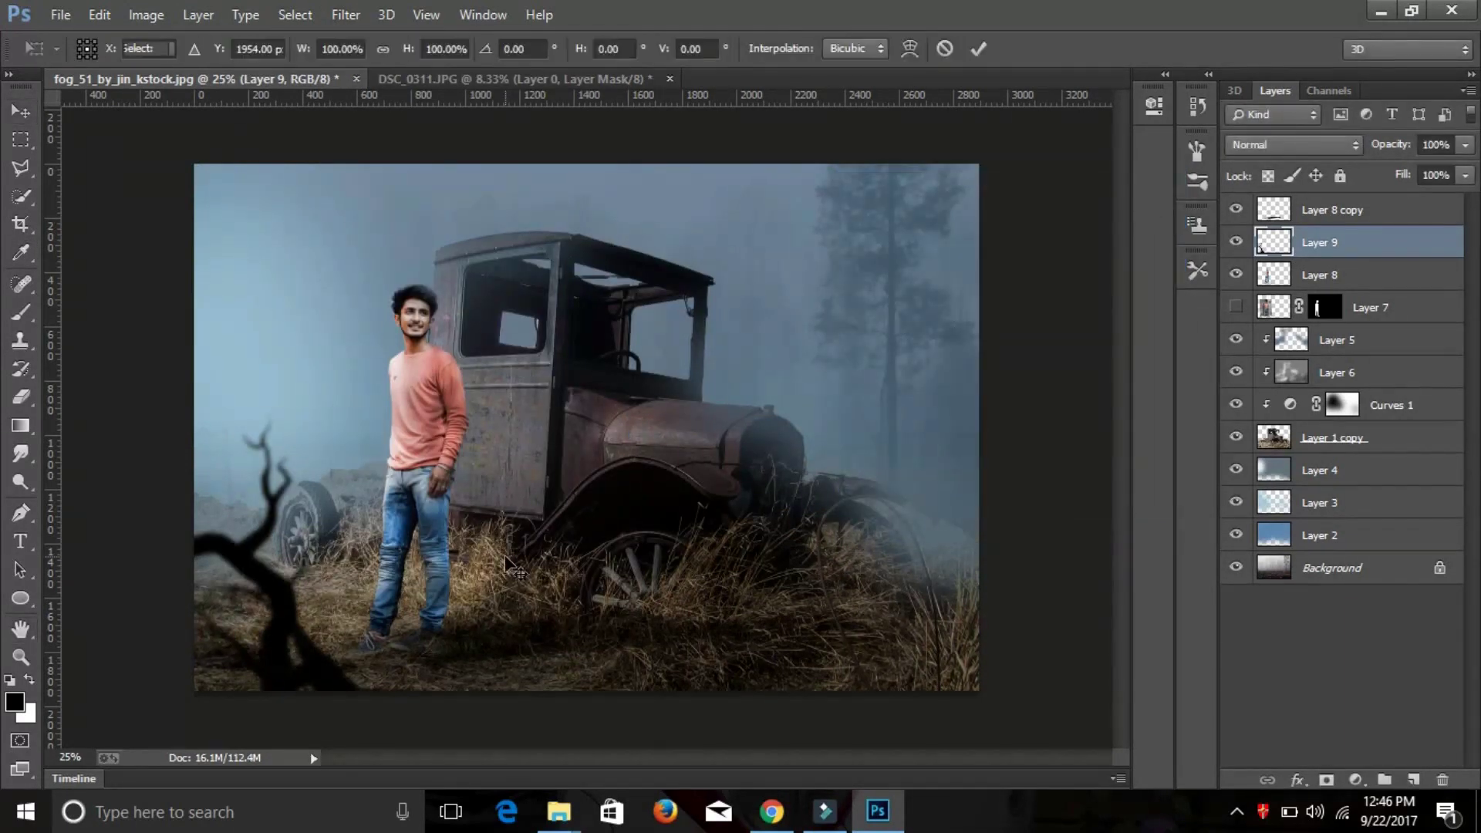
drag(634, 404, 631, 385)
drag(277, 614, 308, 629)
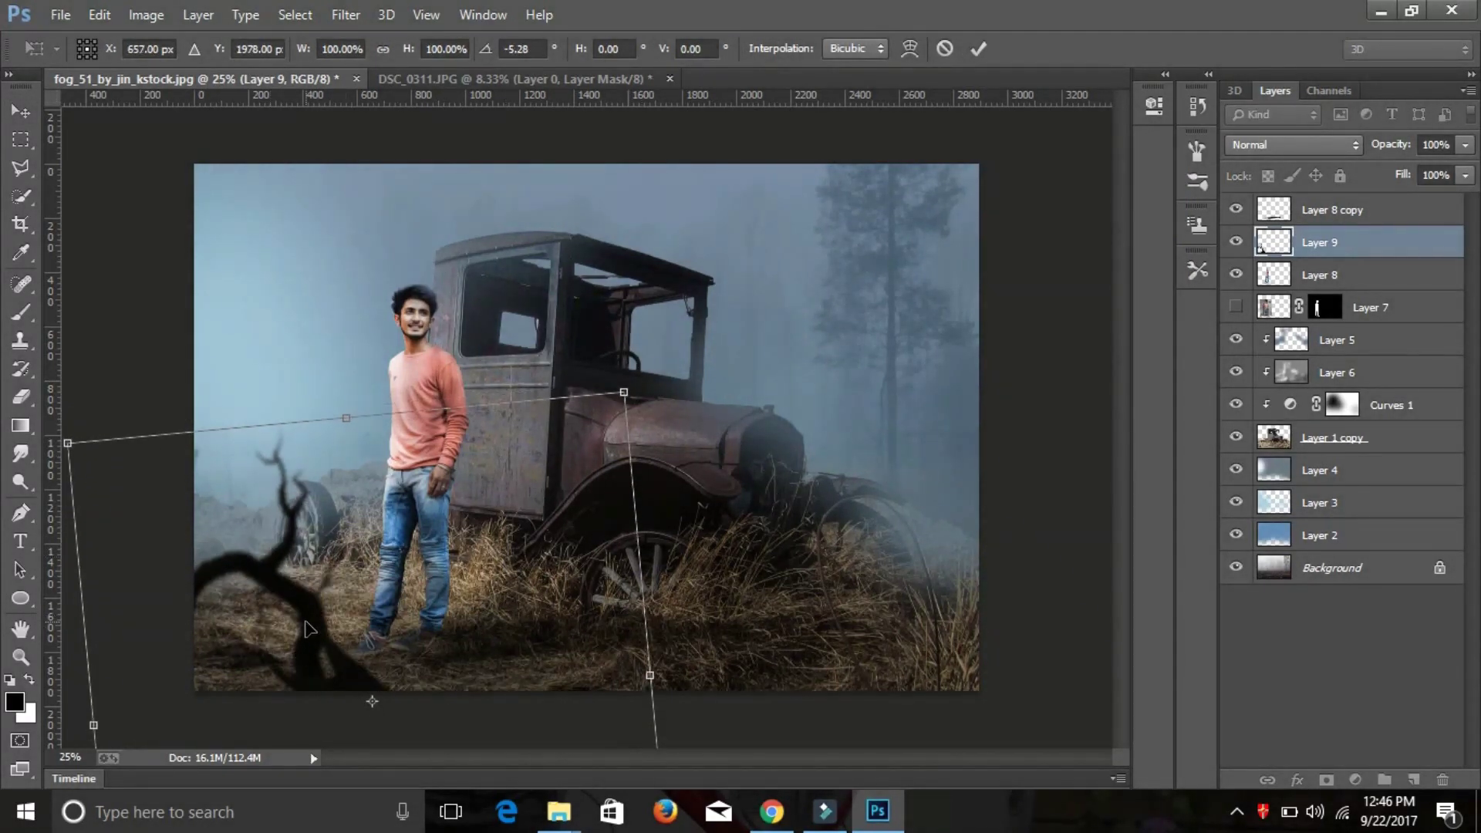
click(977, 49)
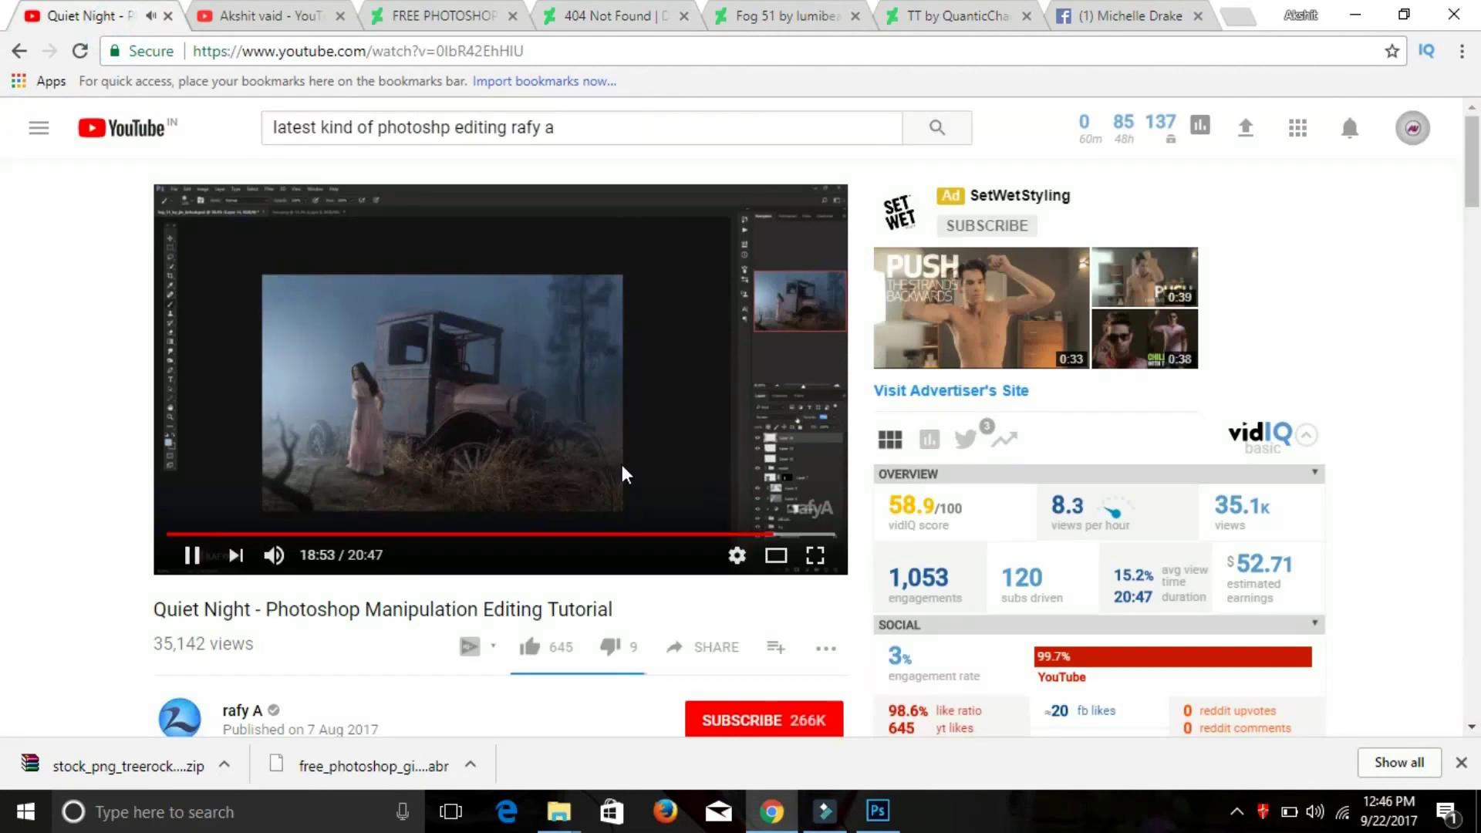
click(879, 818)
drag(1396, 145, 1387, 151)
click(21, 312)
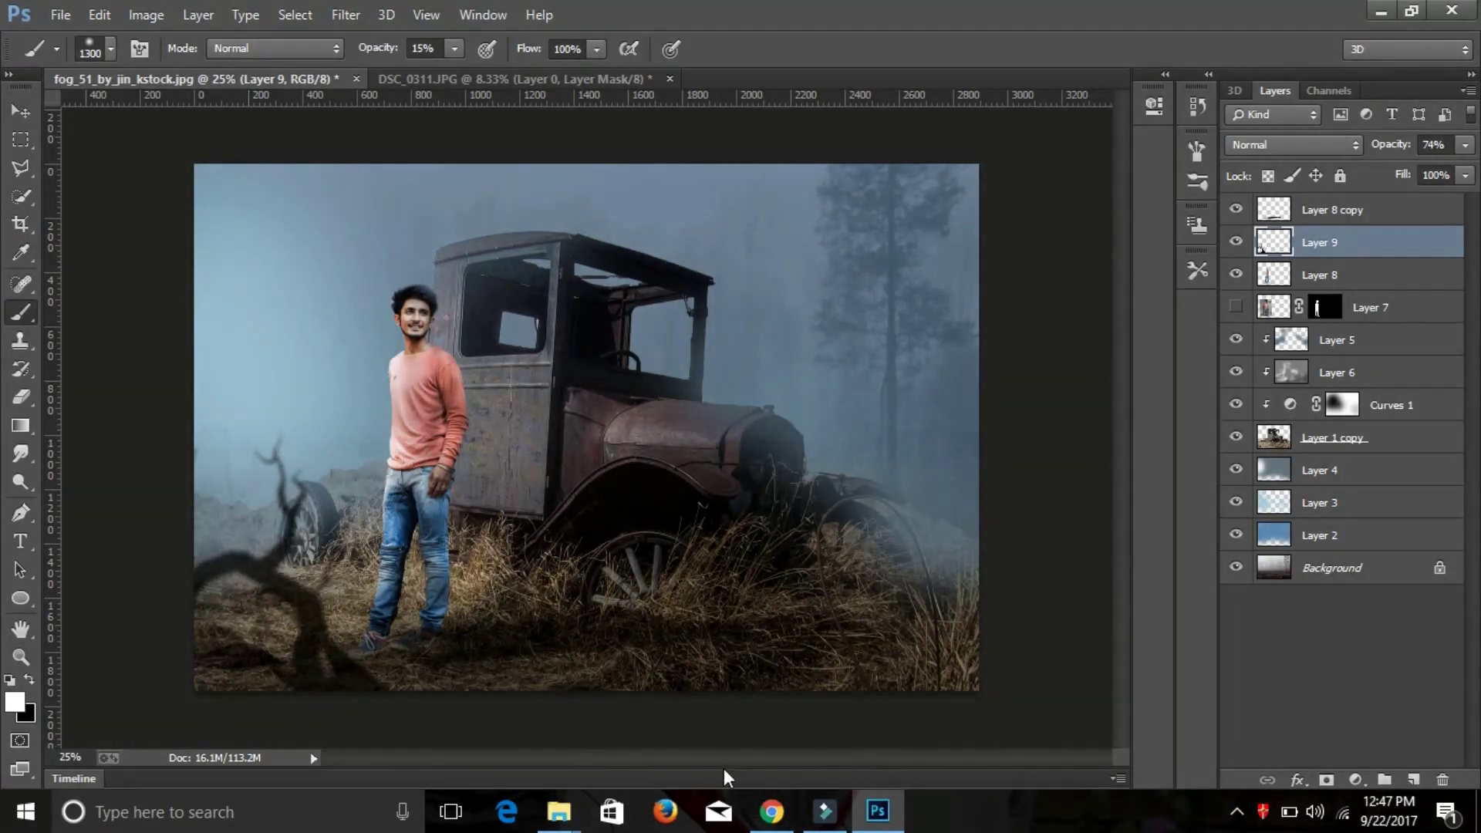
Set the foreground colour to pale blue add1e3
click(773, 812)
click(877, 812)
click(14, 702)
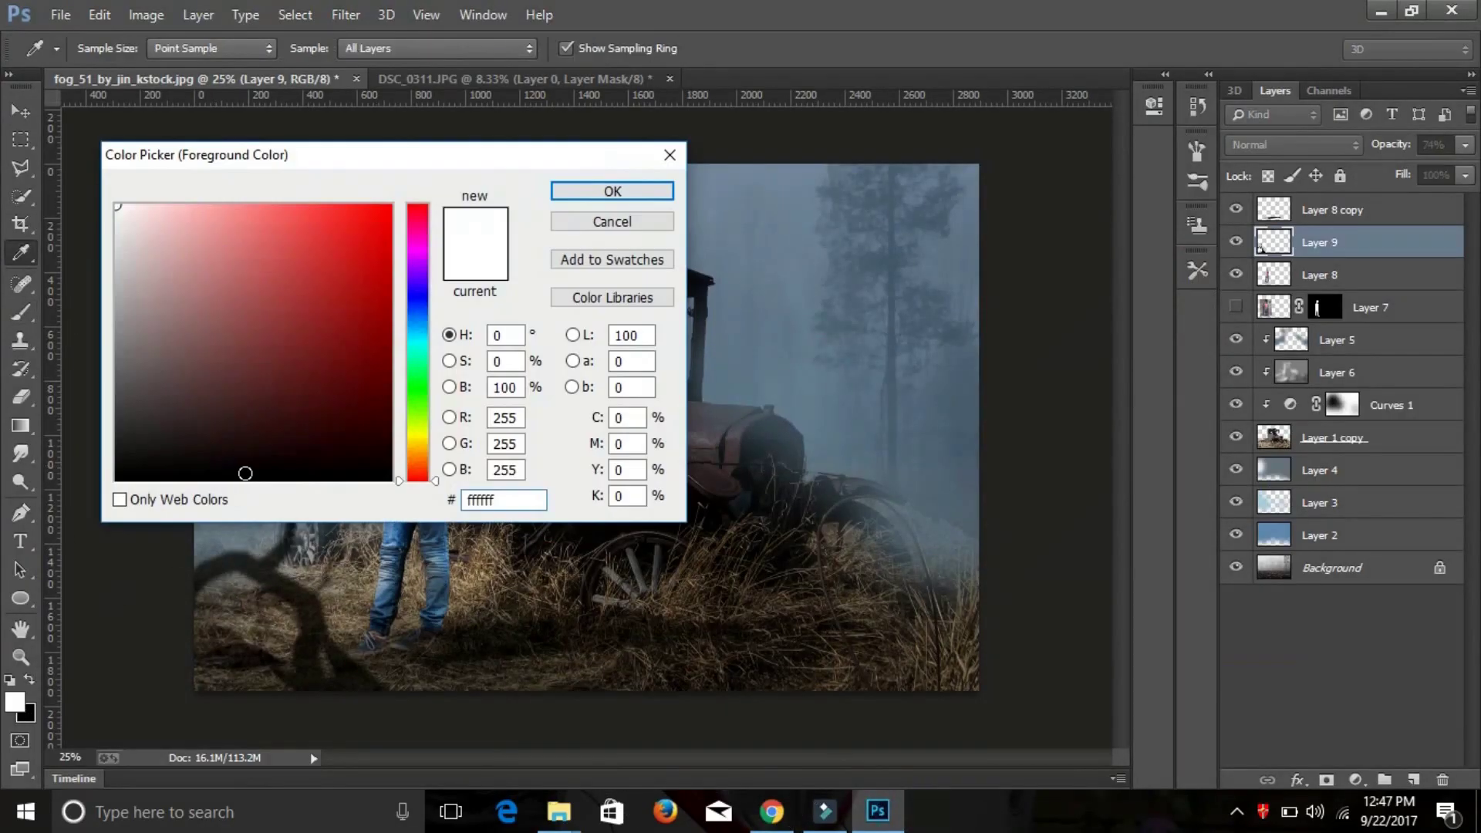
drag(215, 168, 612, 182)
drag(574, 286, 568, 257)
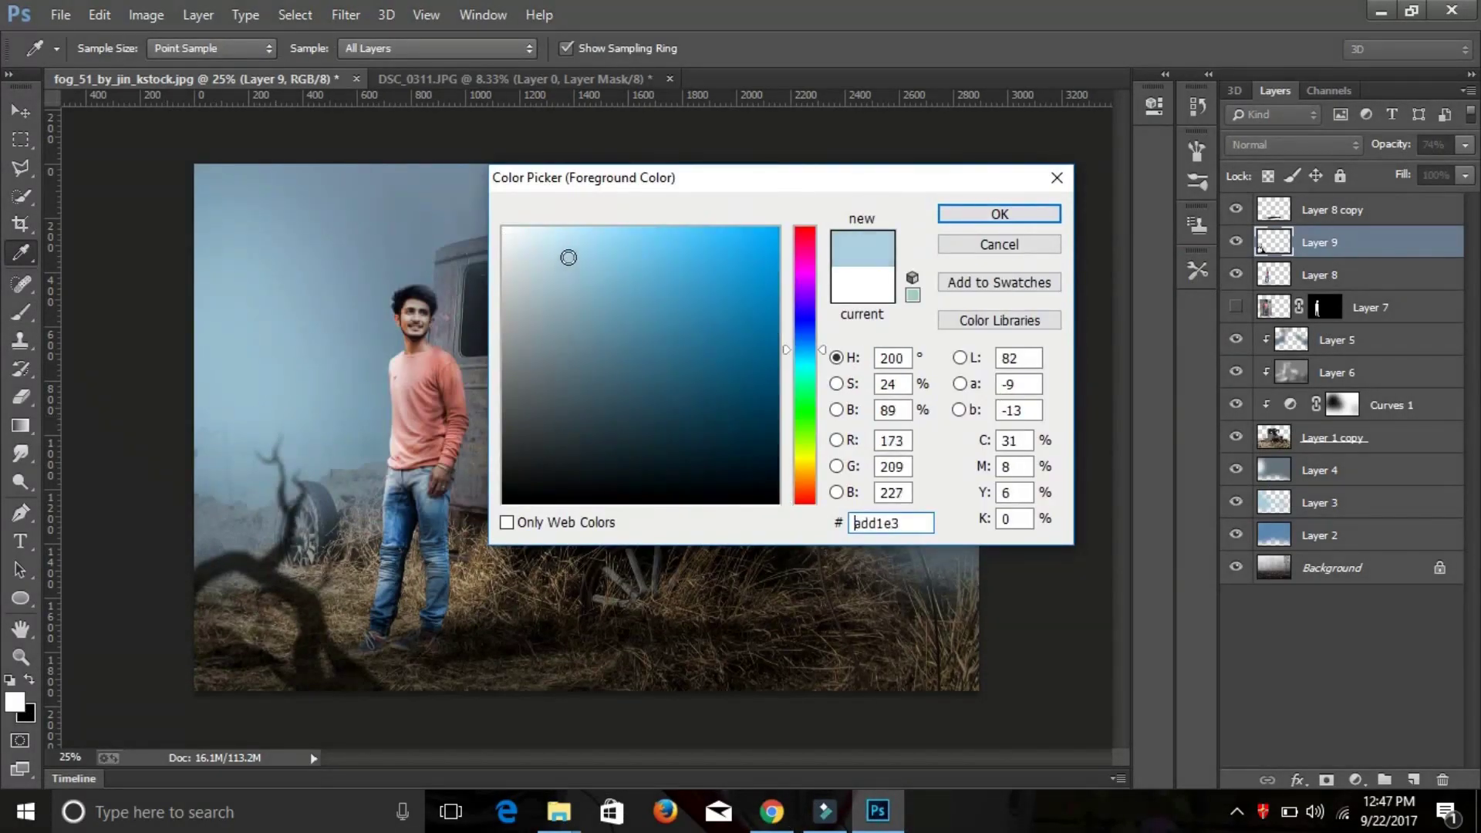
click(553, 232)
Paint pale-blue fog on the left with a 1300 px brush, ending at 100% opacity
click(999, 213)
key(b)
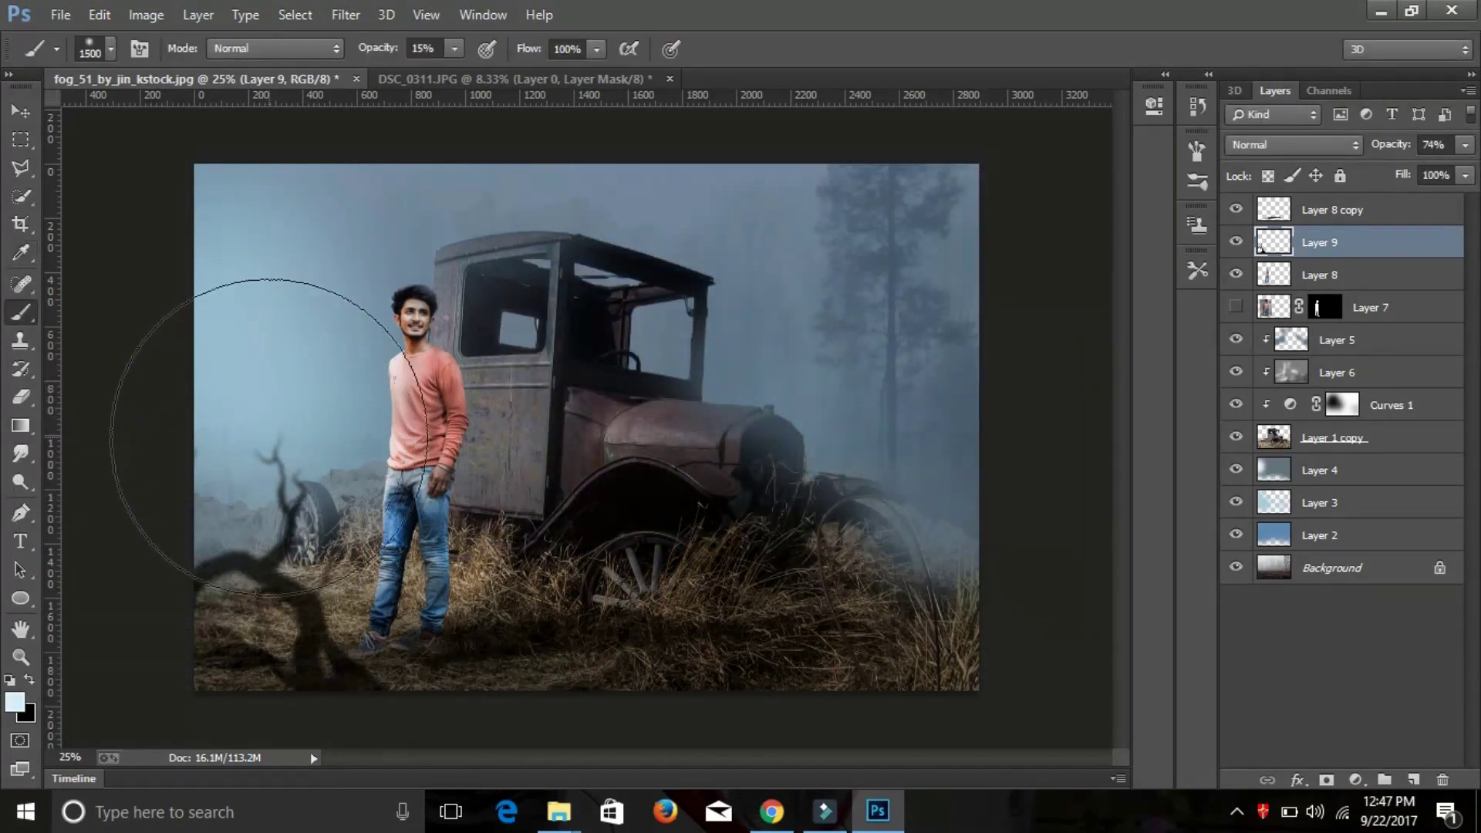
key(bracketleft)
key(bracketleft)
drag(239, 374, 266, 432)
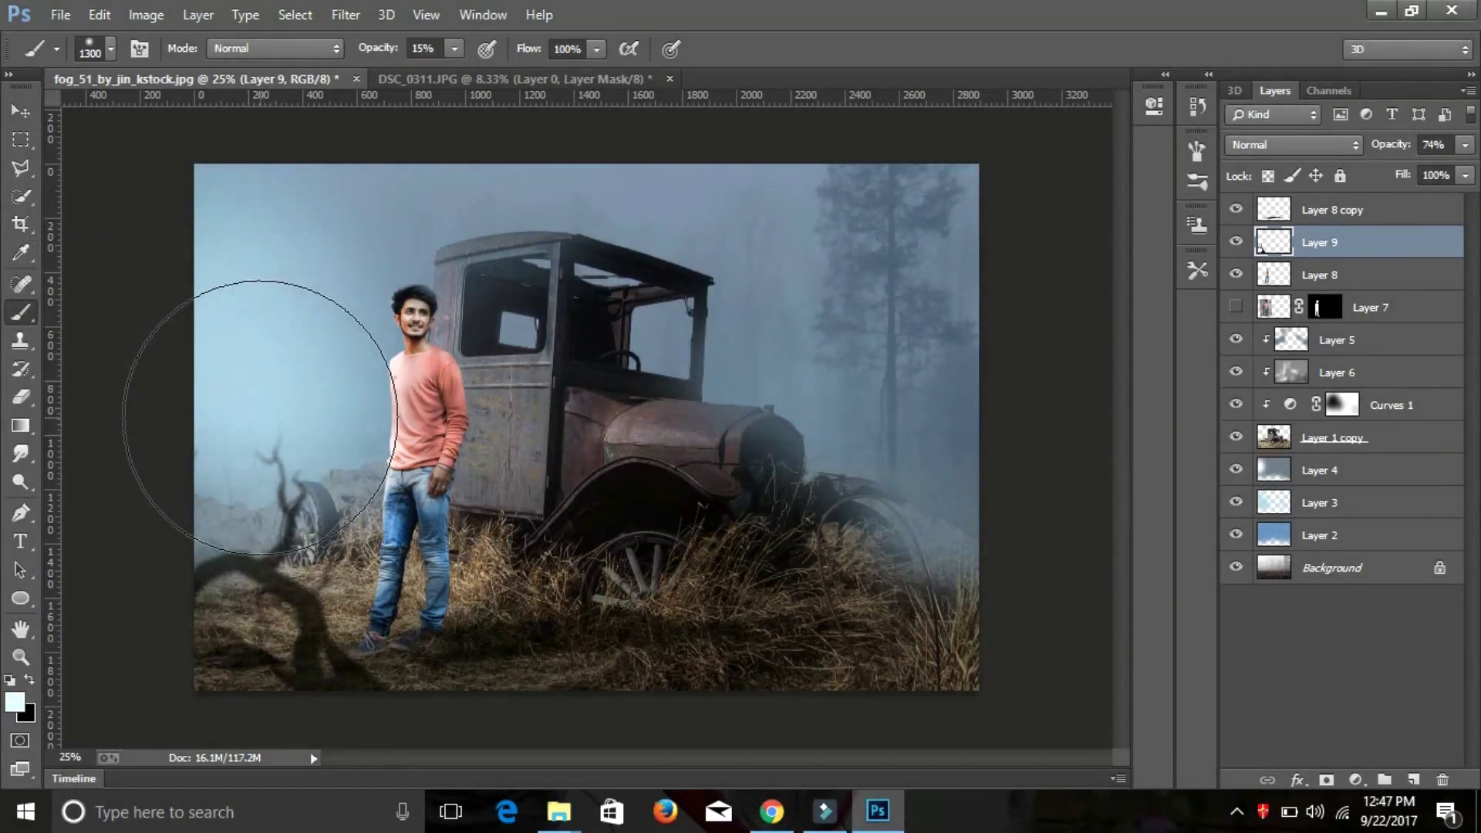
key(0)
mouse_move(277, 324)
mouse_down()
mouse_move(255, 428)
mouse_move(297, 432)
mouse_up()
Set the fog layer to Overlay, raise its opacity slightly, and nudge it lower left
click(1322, 147)
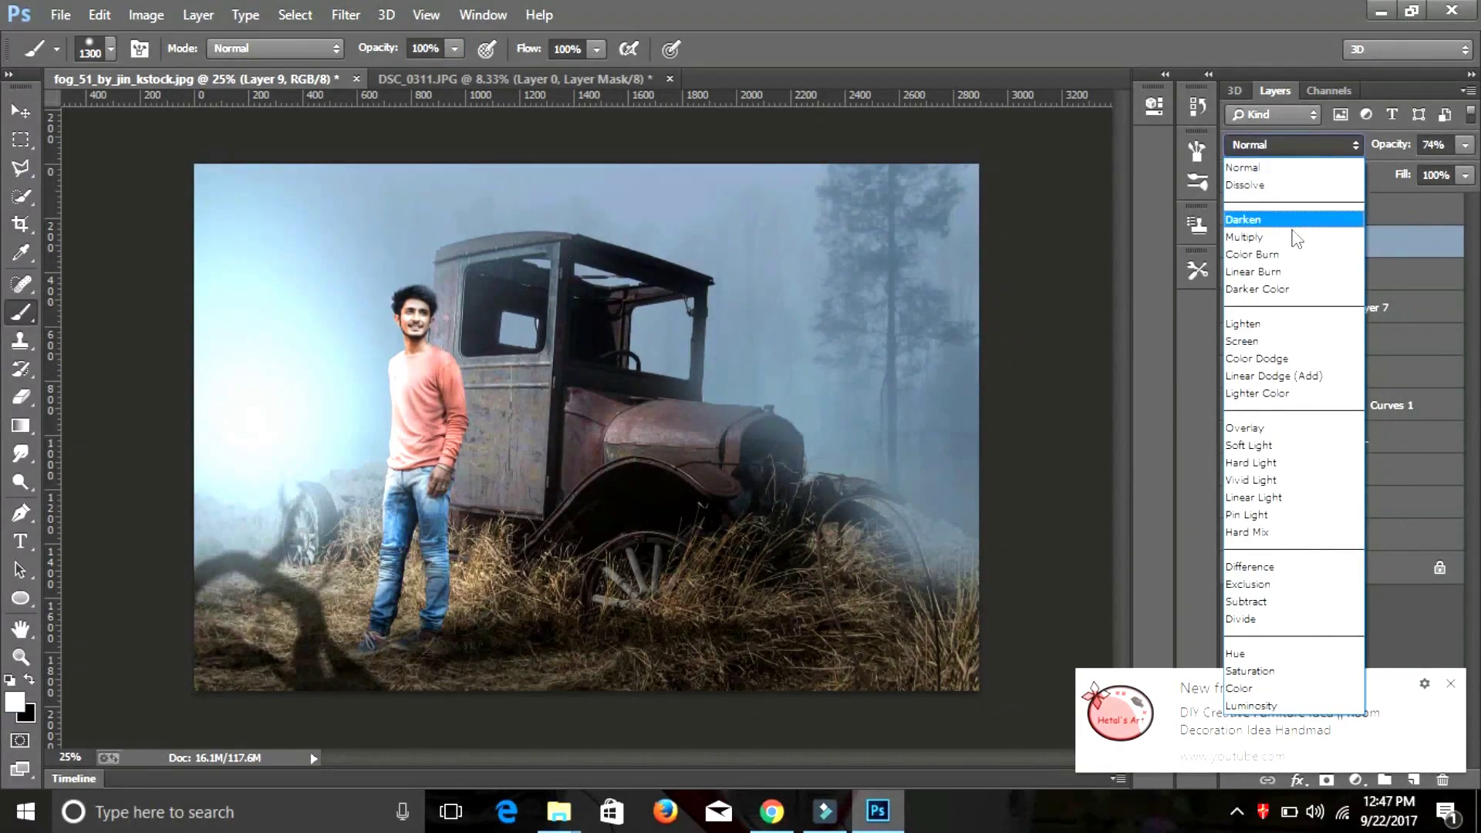
click(1265, 420)
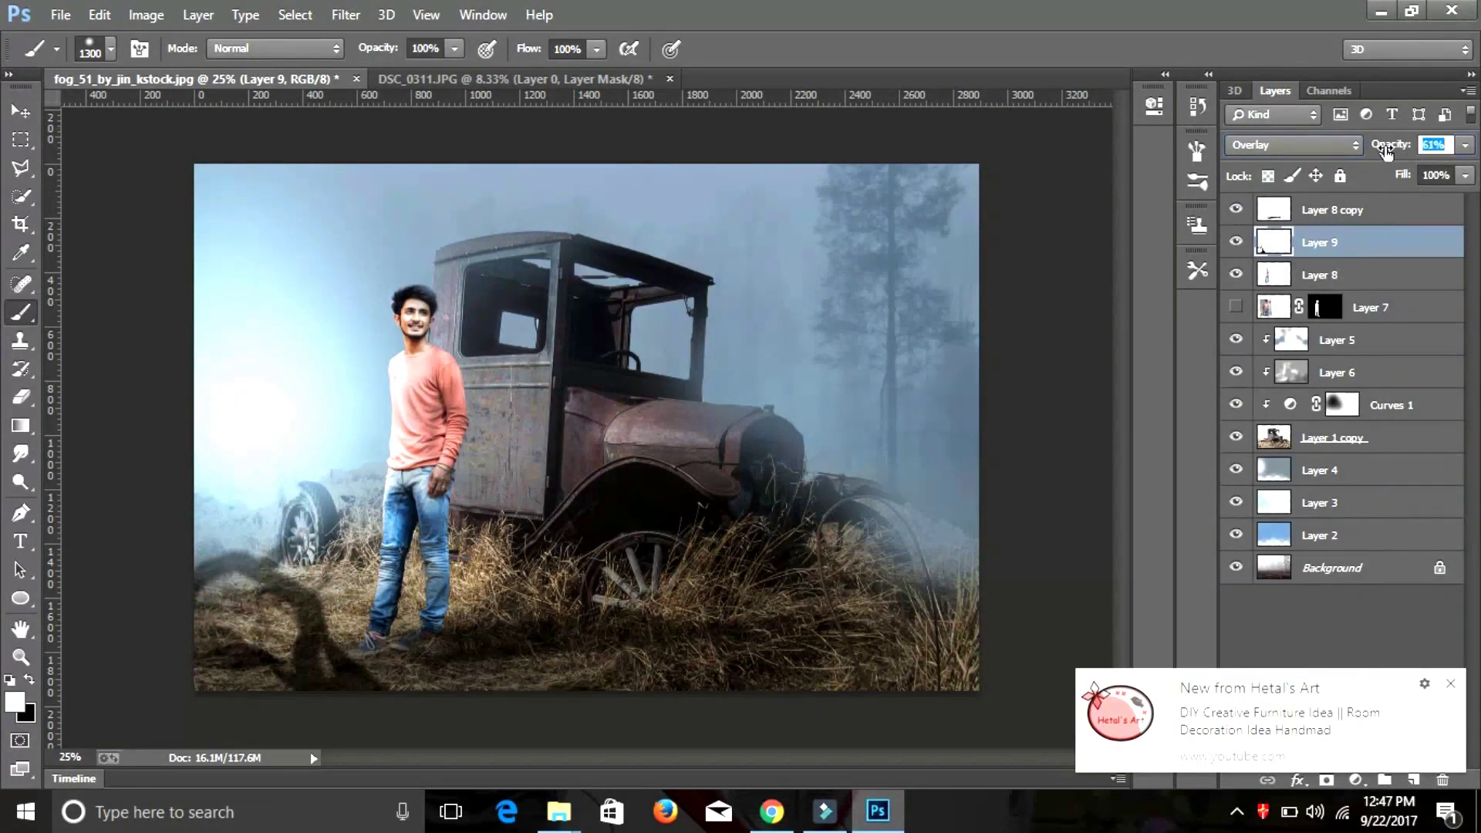
drag(1386, 151, 1385, 158)
key(ctrl+t)
mouse_move(617, 402)
mouse_down()
mouse_move(643, 430)
mouse_move(613, 398)
mouse_up()
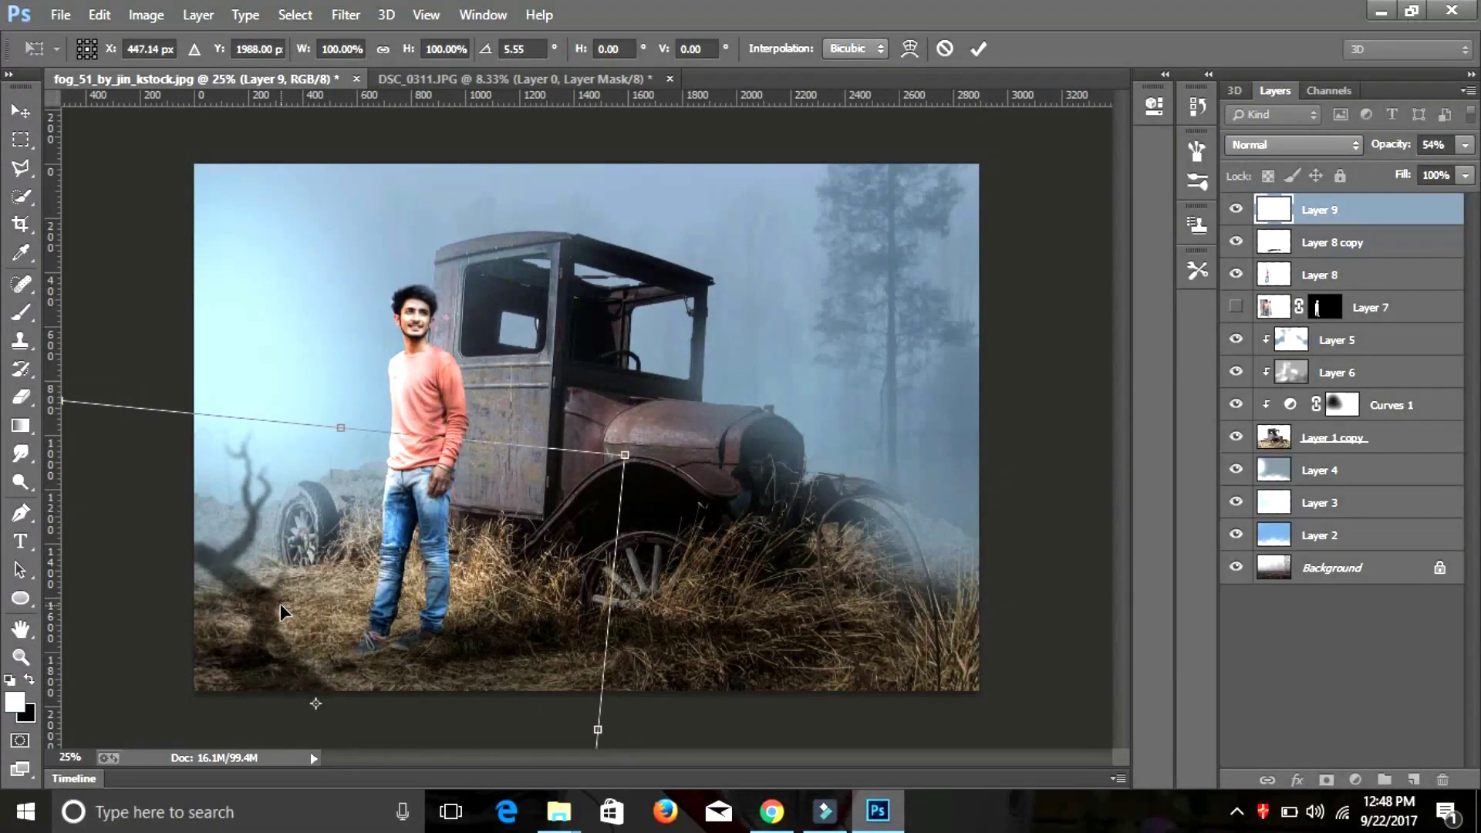
mouse_move(295, 589)
mouse_down()
mouse_move(266, 717)
mouse_move(306, 695)
mouse_up()
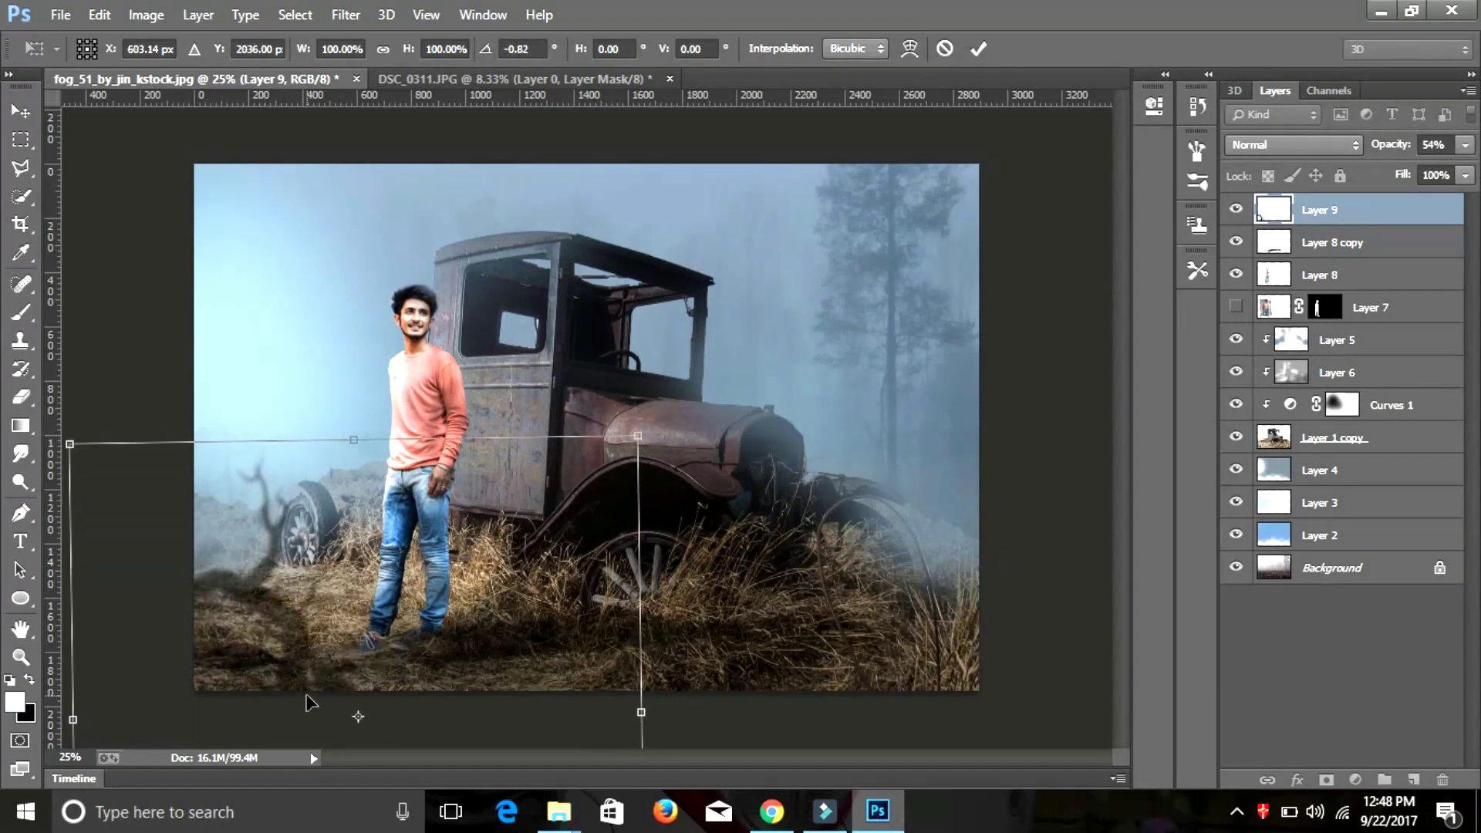
click(979, 48)
Paint a soft white glow at the left on a new layer set to Screen at 42%
click(1414, 779)
key(b)
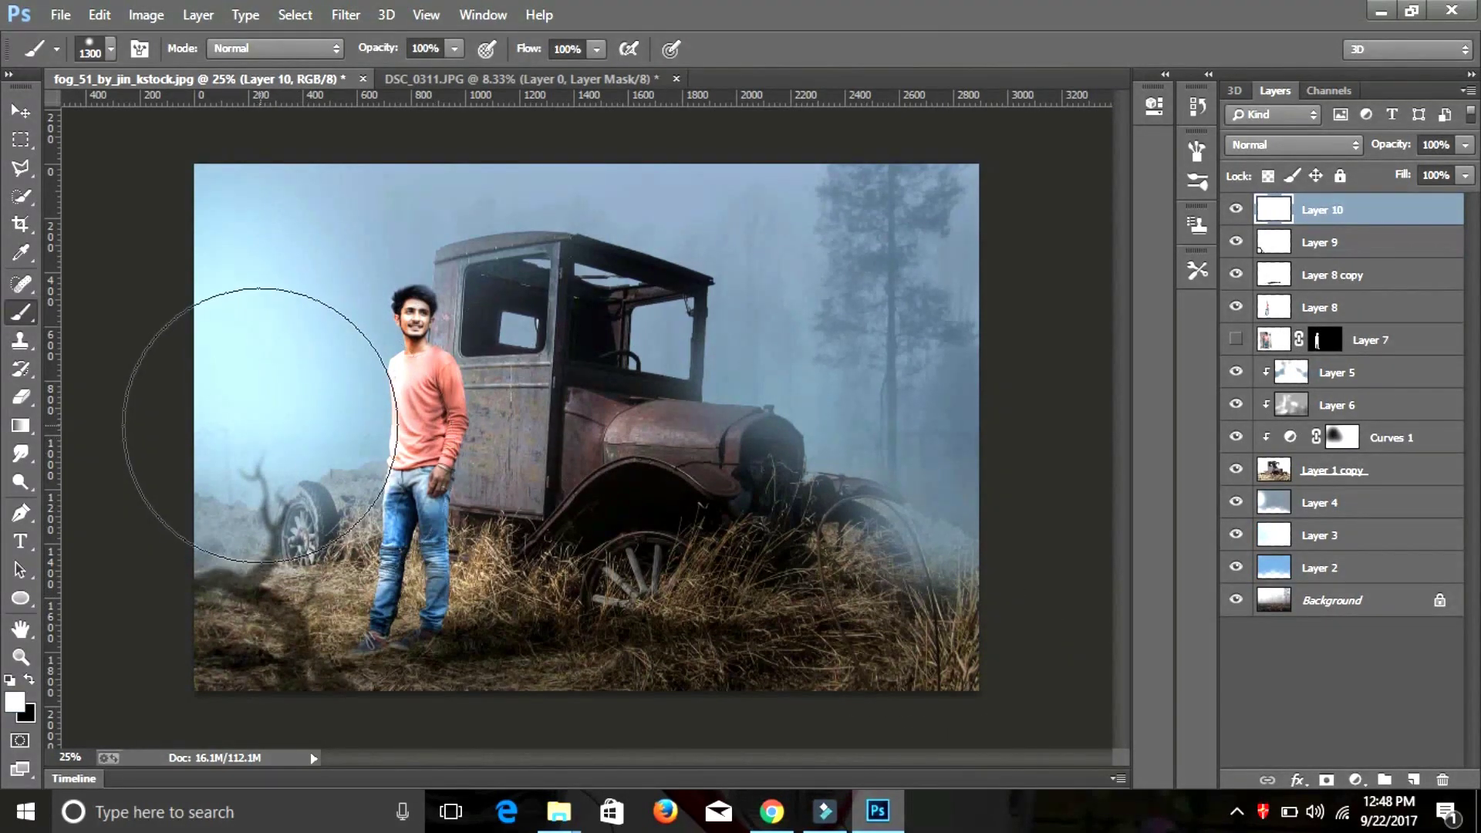
click(260, 425)
click(1295, 144)
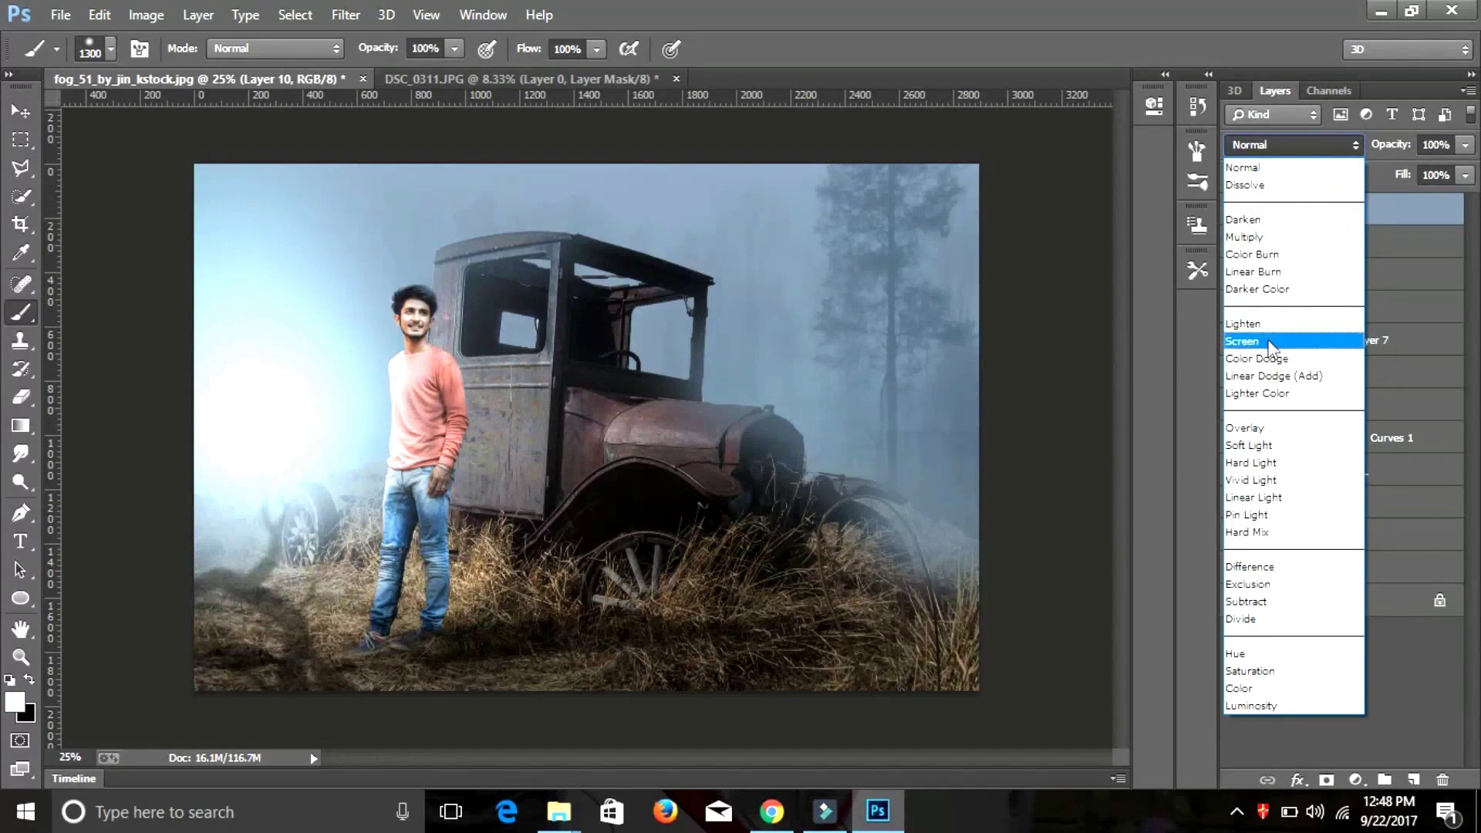
click(1311, 334)
drag(1406, 147, 1401, 152)
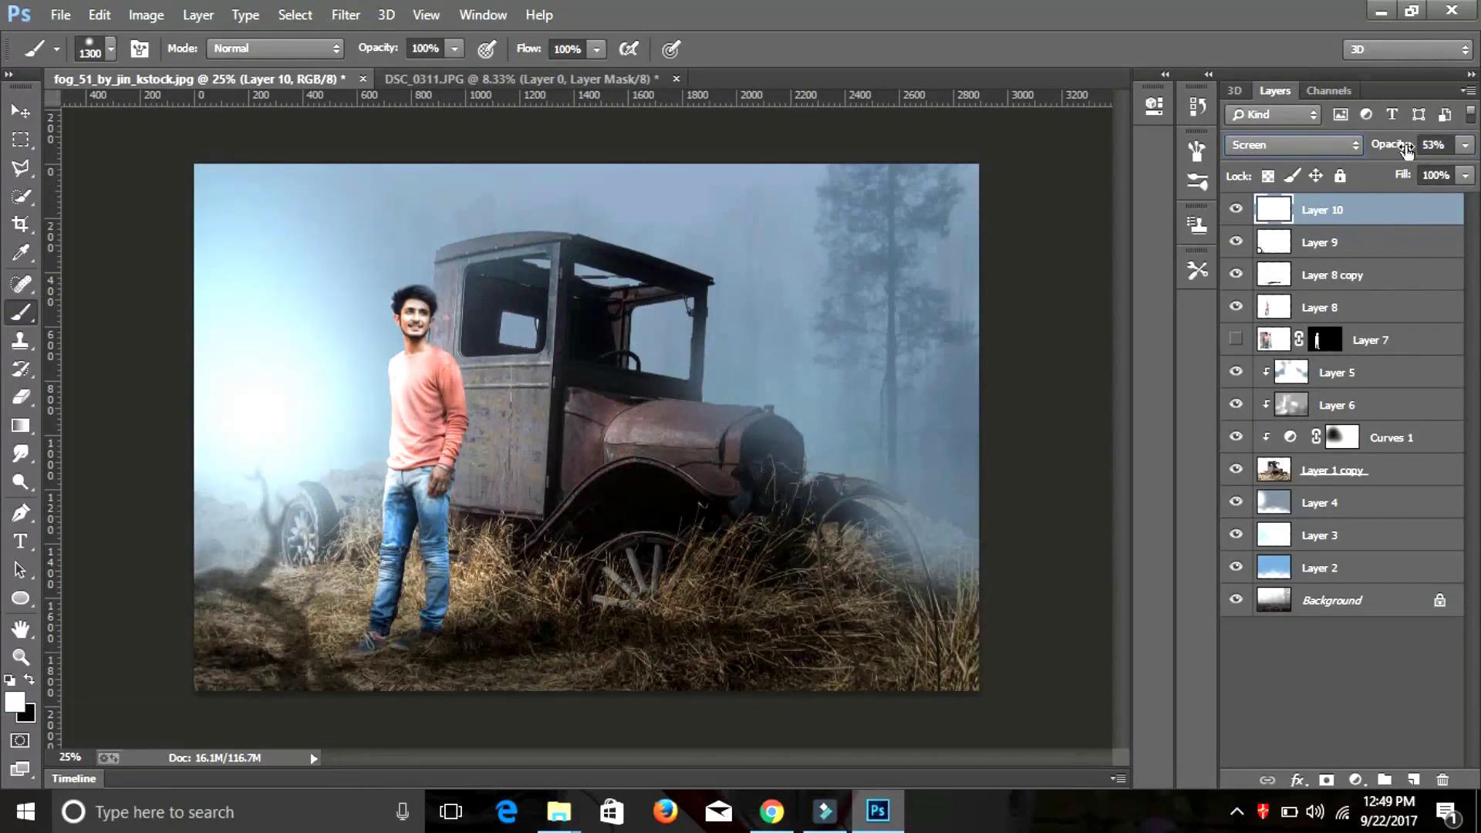
Enlarge the glow to about 131%, shift it left, and add a fog layer at 31% opacity
key(ctrl+t)
drag(546, 165, 590, 106)
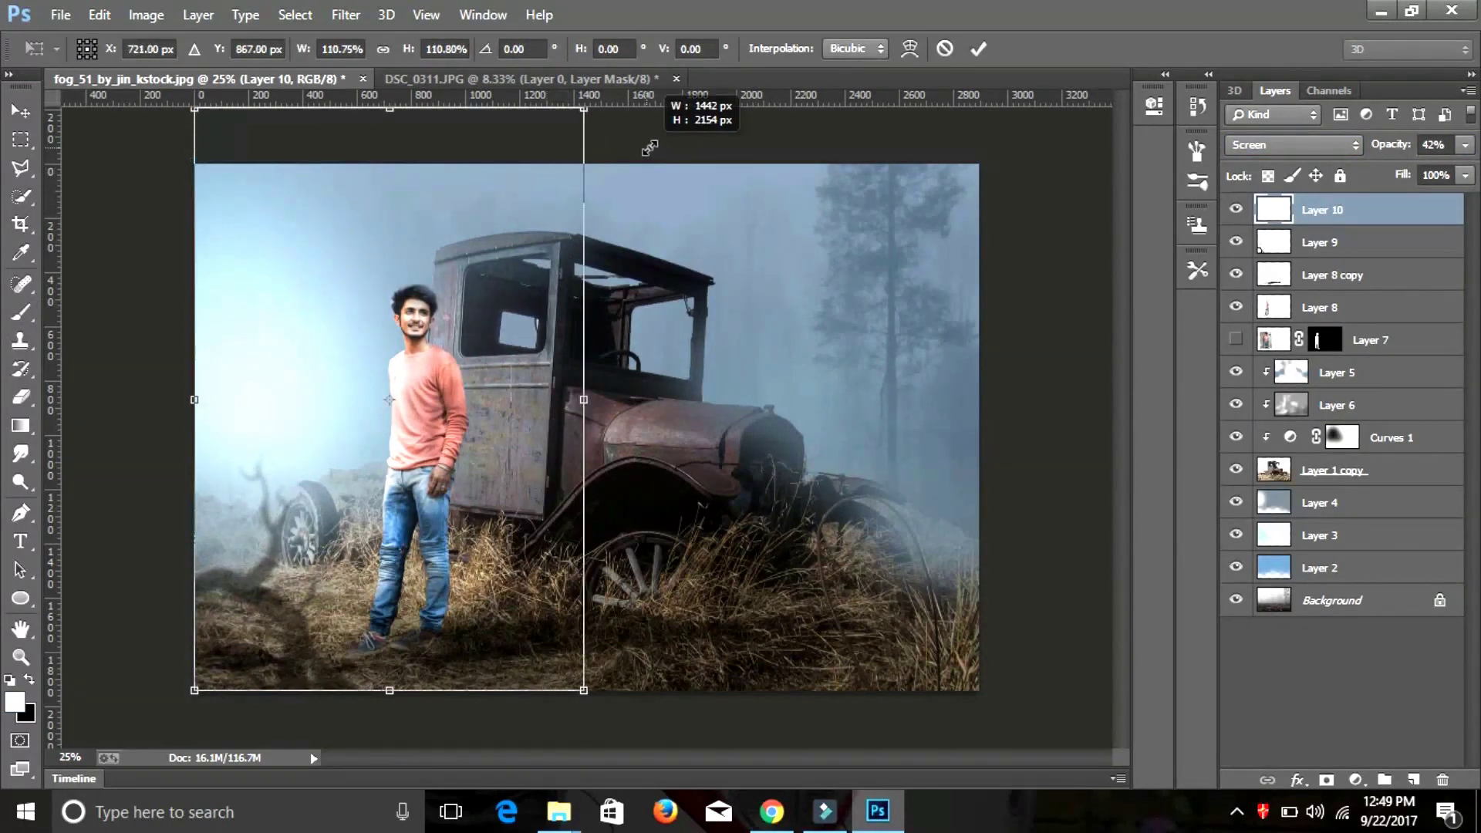
drag(590, 690, 656, 783)
drag(532, 436, 498, 436)
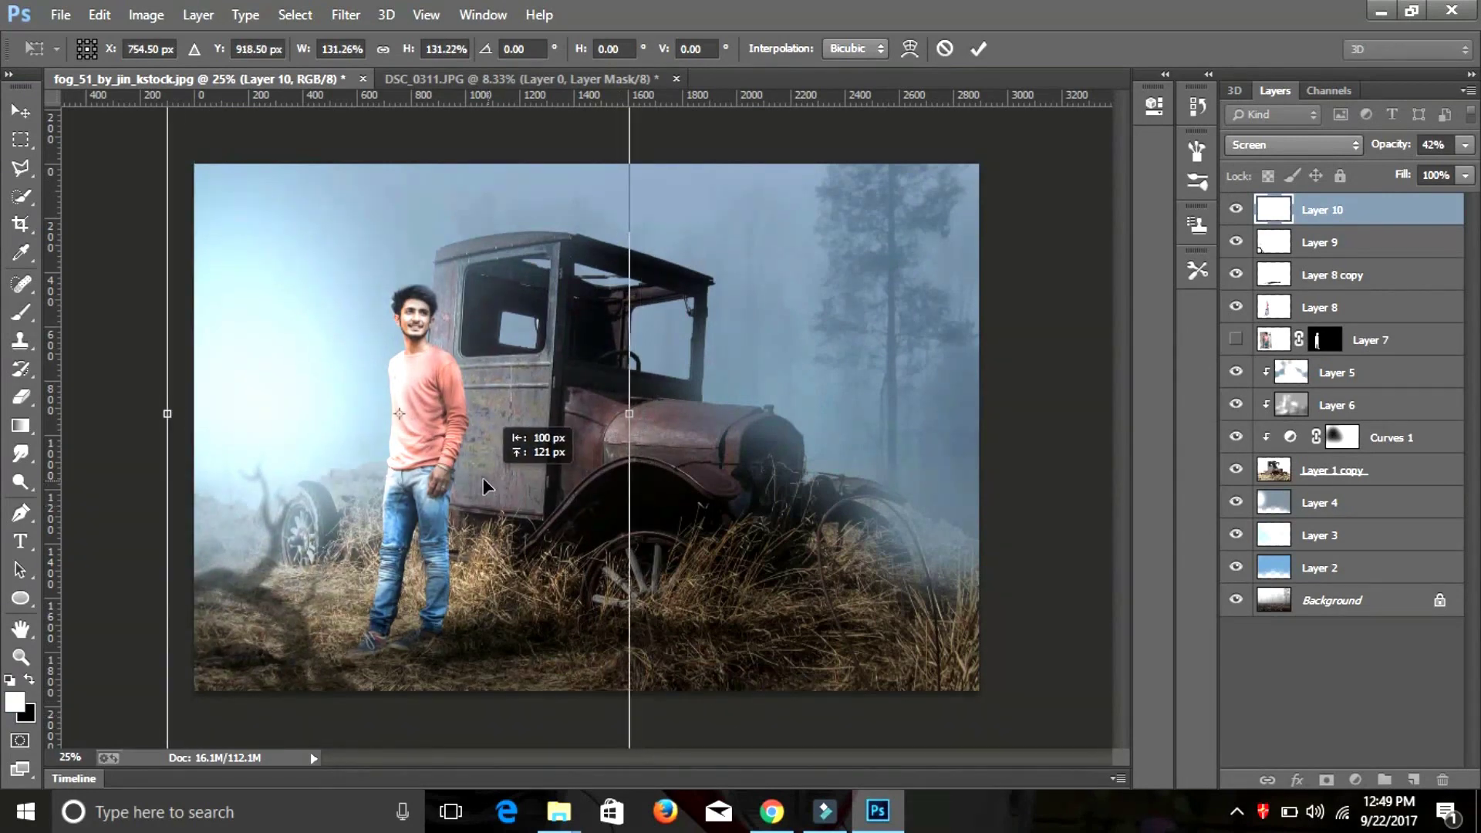
key(Return)
key(b)
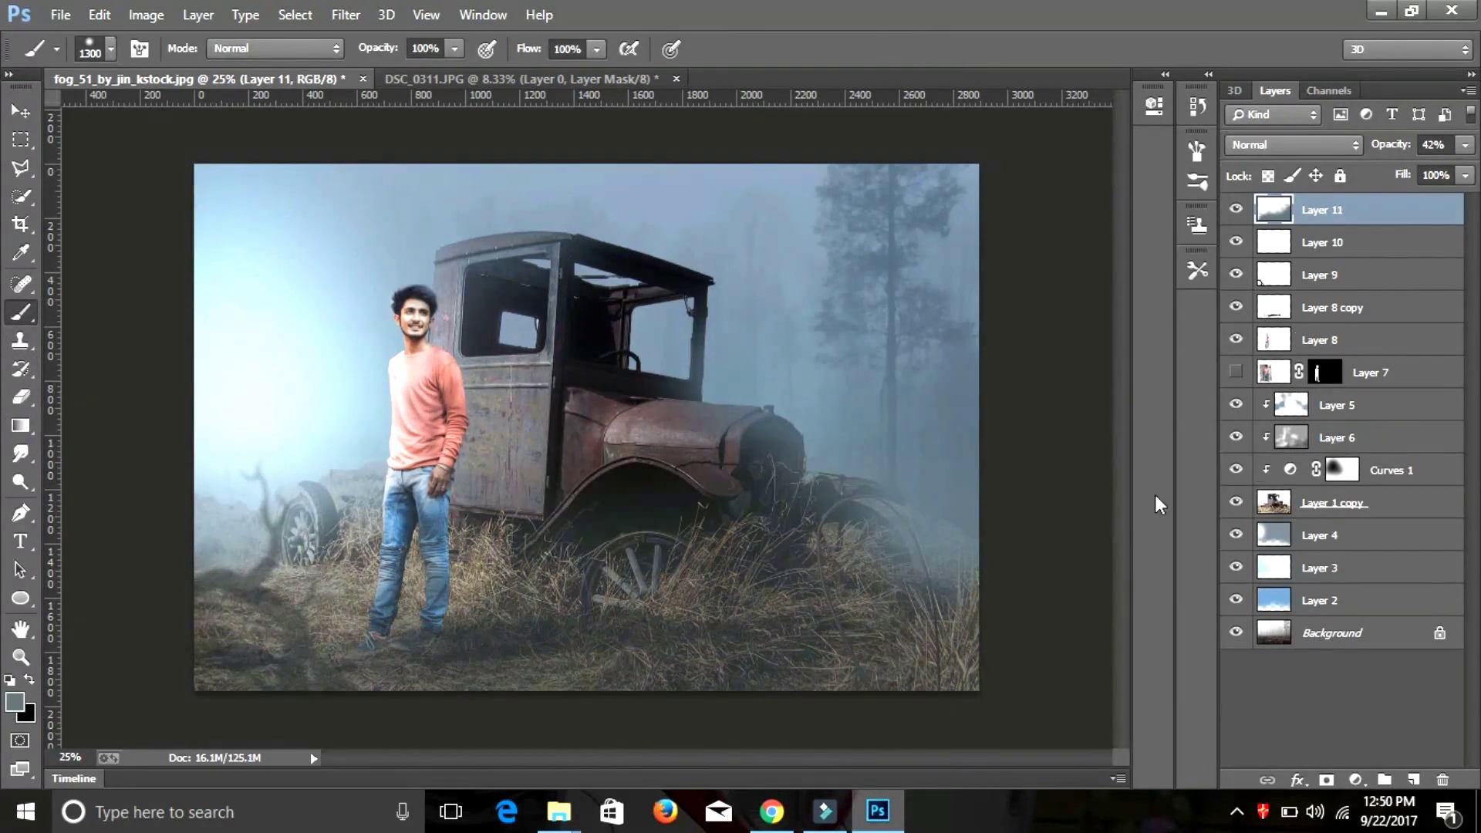
drag(1409, 150, 1401, 153)
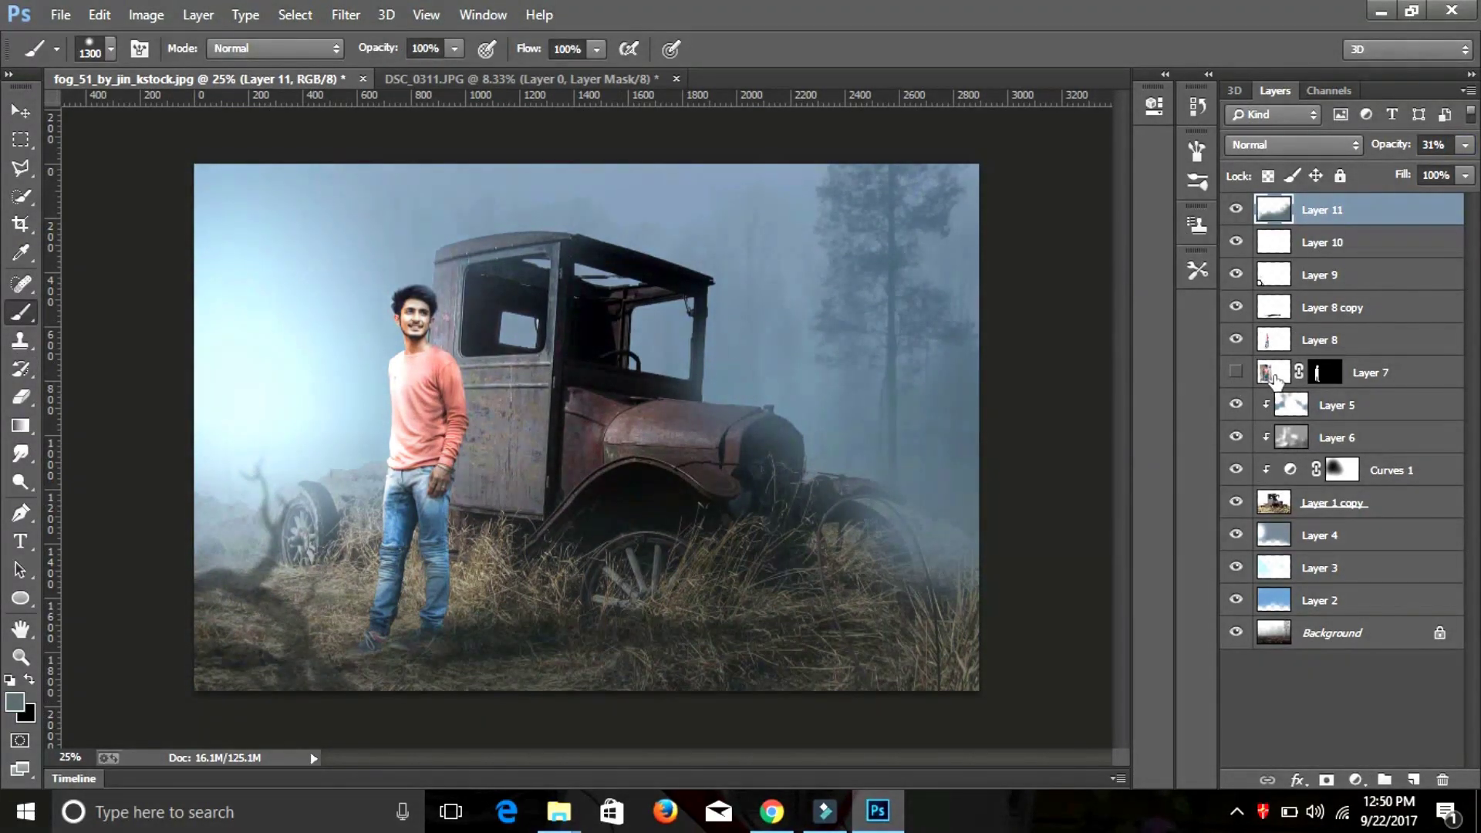
Add a Levels adjustment layer, try the Midtones Darker preset, then revert to Default
click(1356, 780)
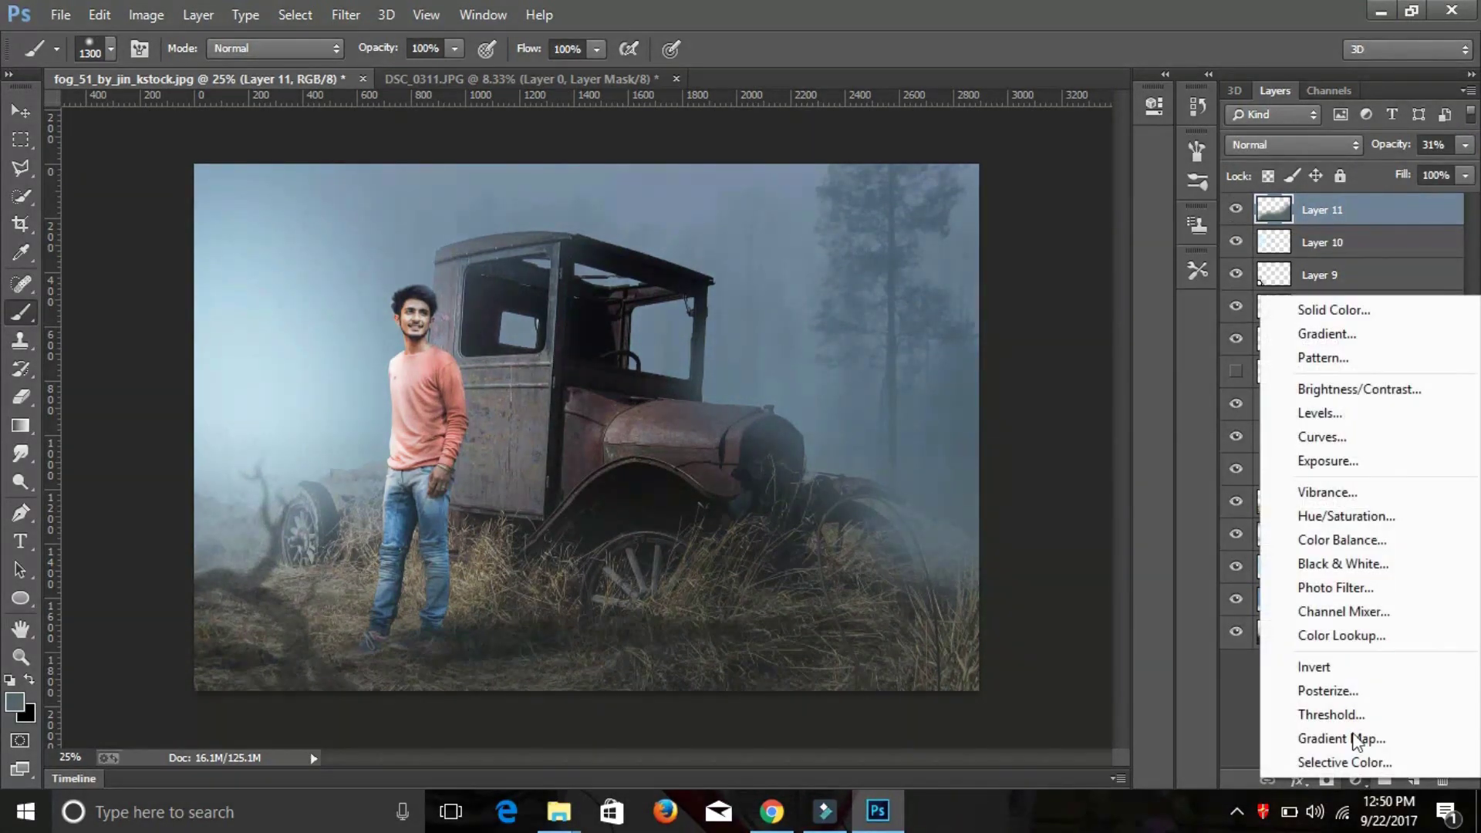
click(1327, 413)
click(1074, 156)
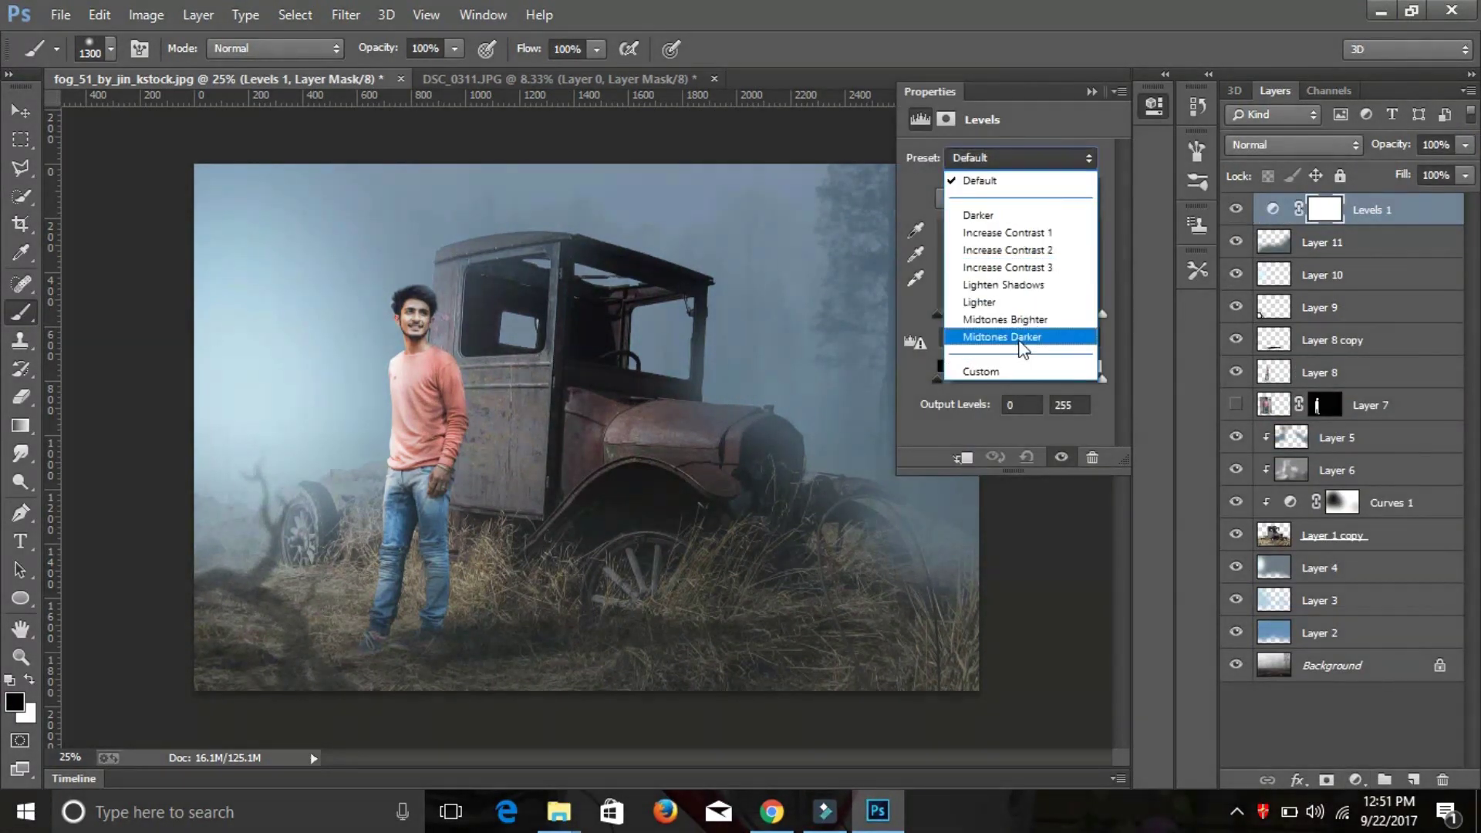
click(1023, 338)
drag(938, 380, 938, 377)
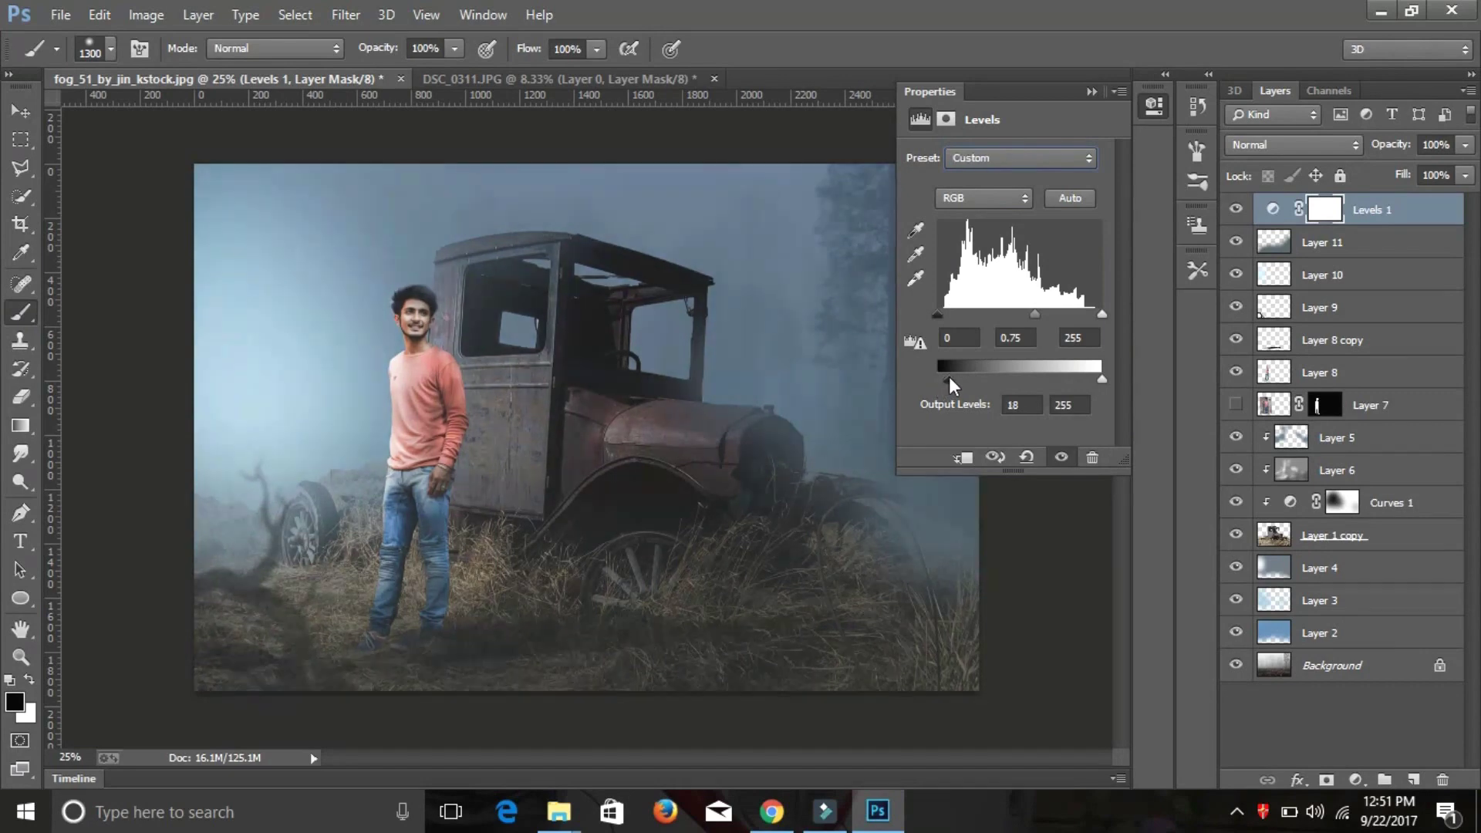
click(1069, 161)
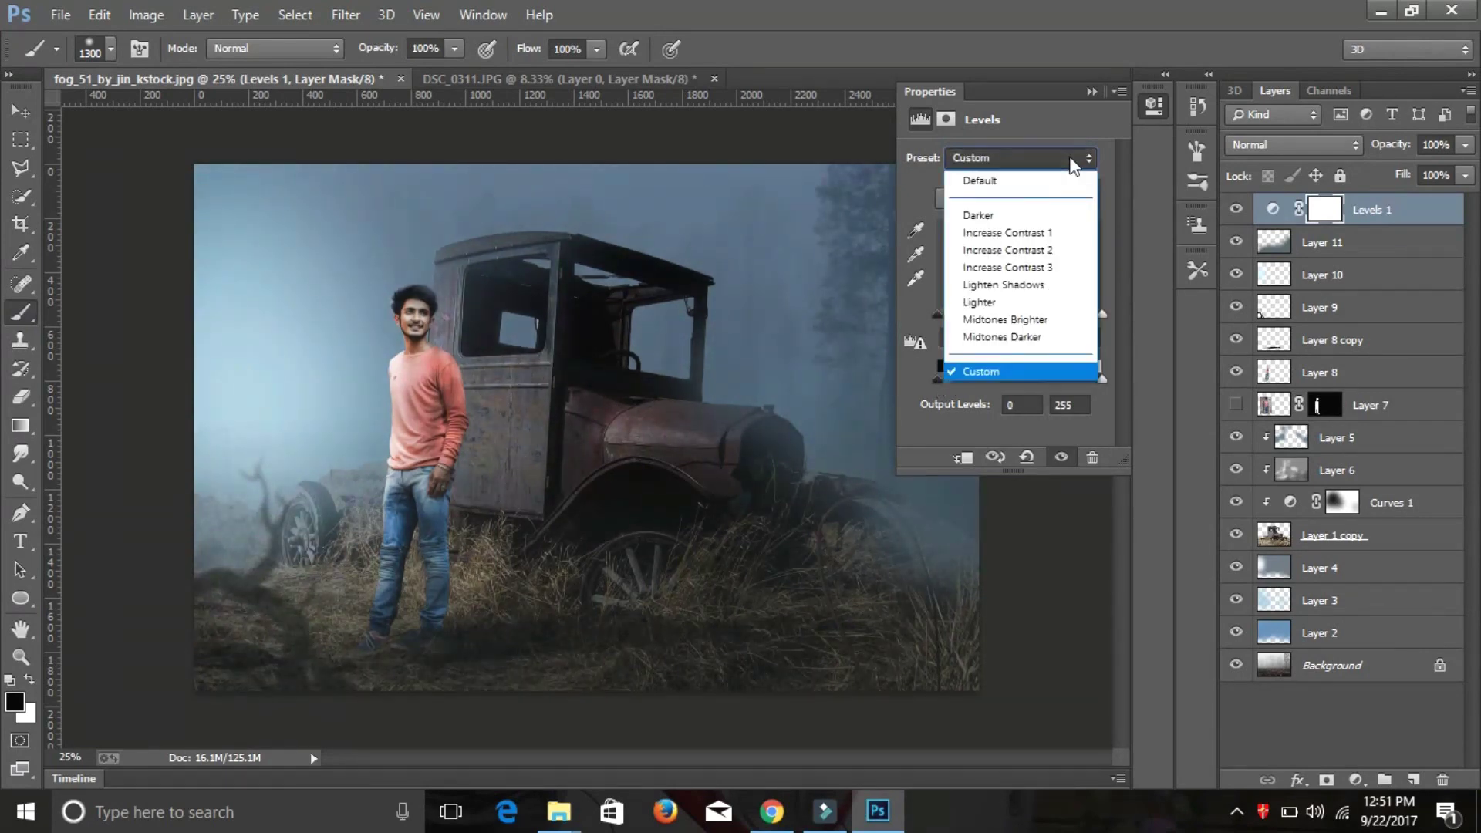
click(1093, 89)
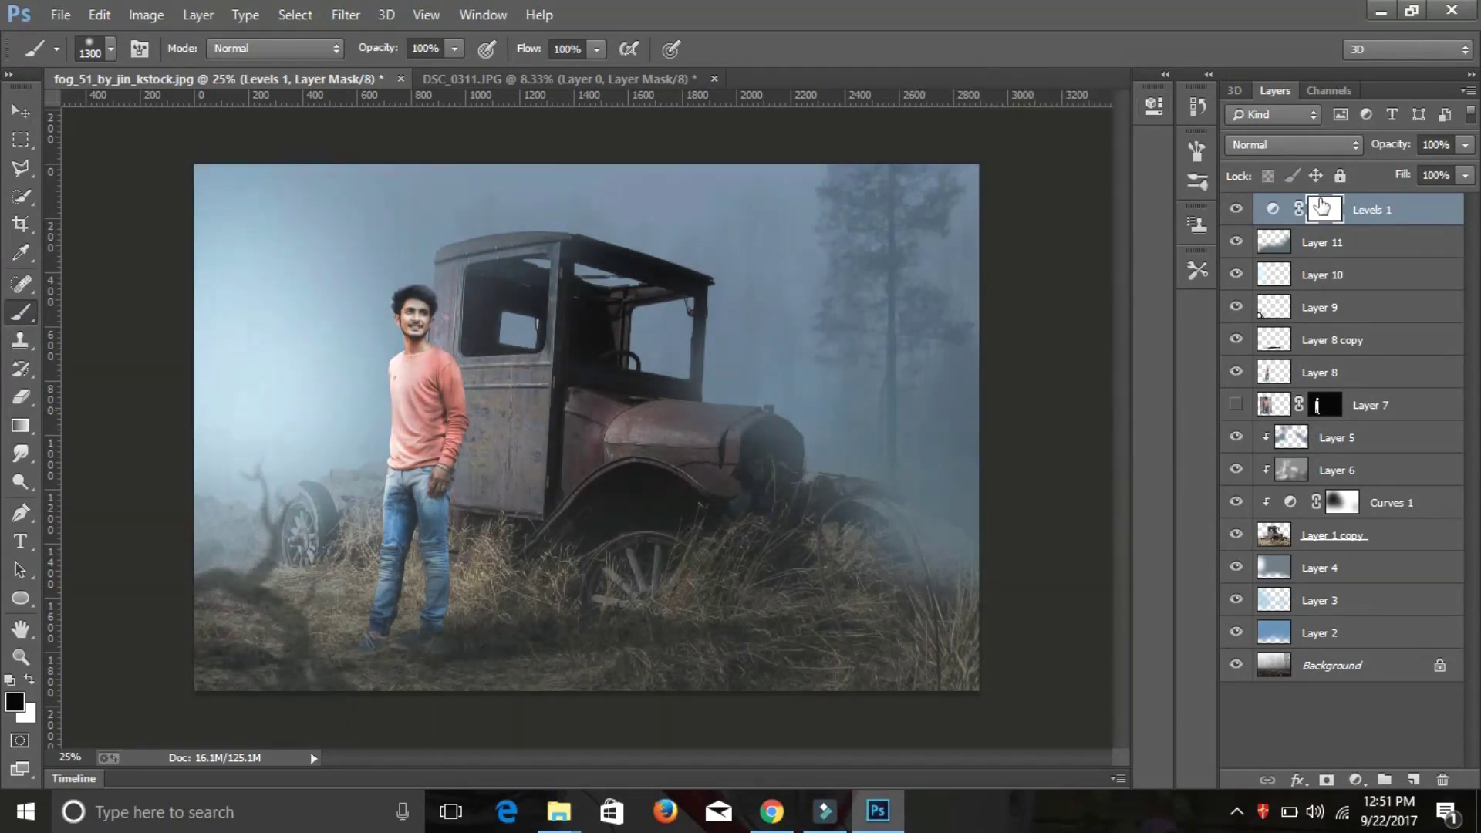
In Levels set Blue output black 25, Blue input black 15, and RGB input black 7
double_click(1273, 208)
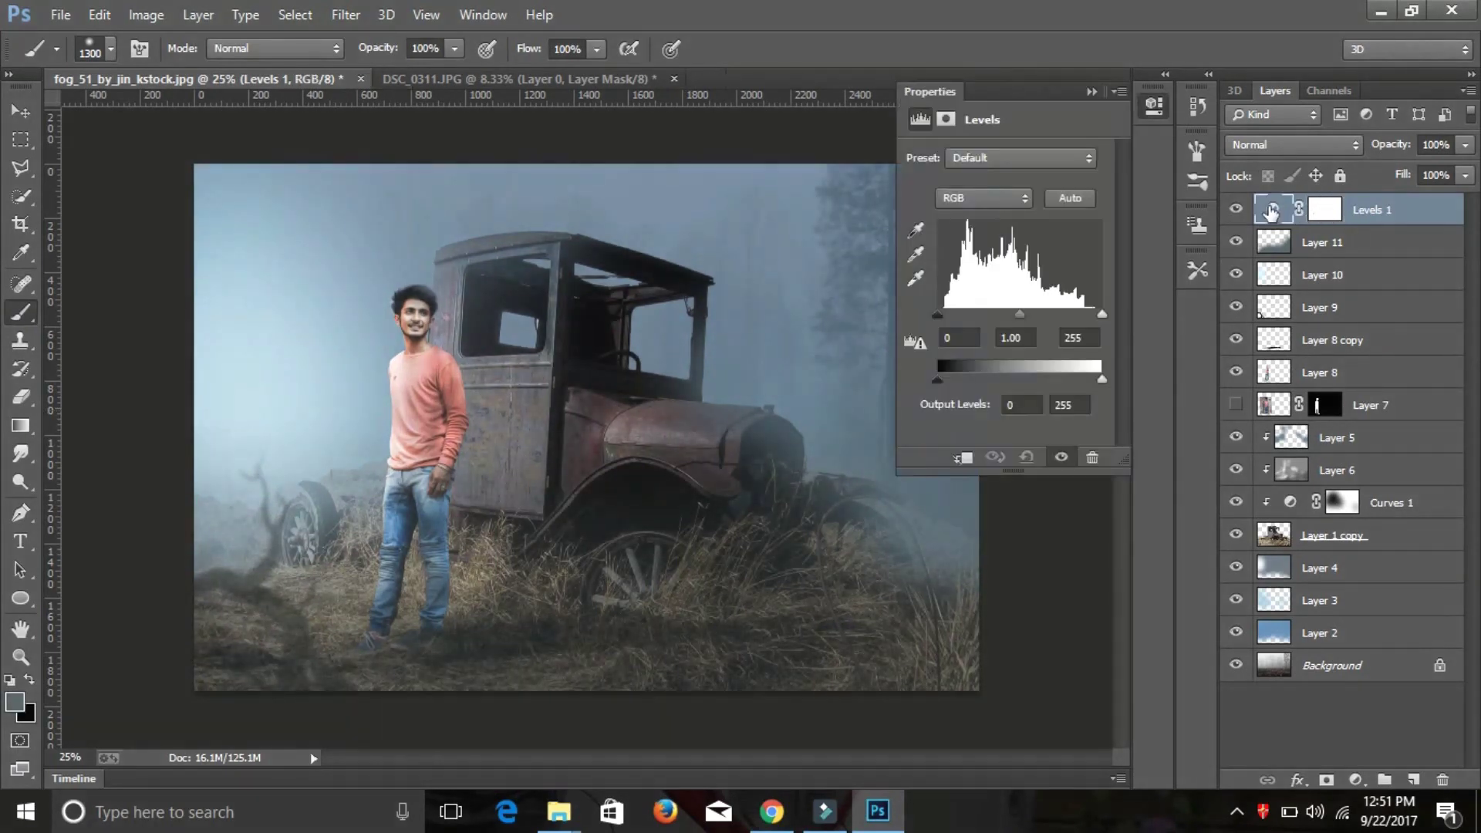
click(982, 198)
click(972, 264)
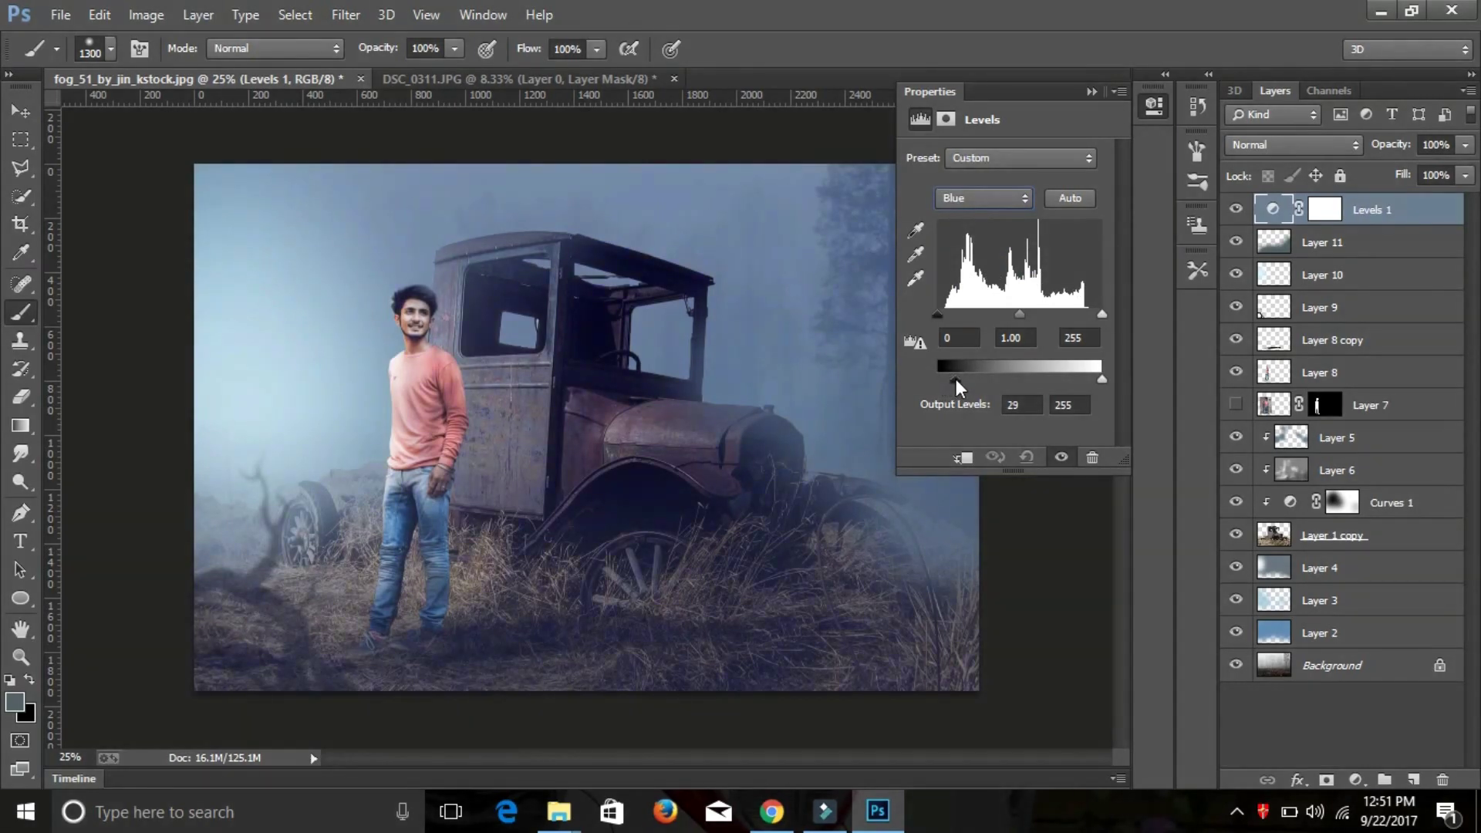
drag(956, 378, 954, 378)
drag(939, 316, 950, 316)
click(983, 199)
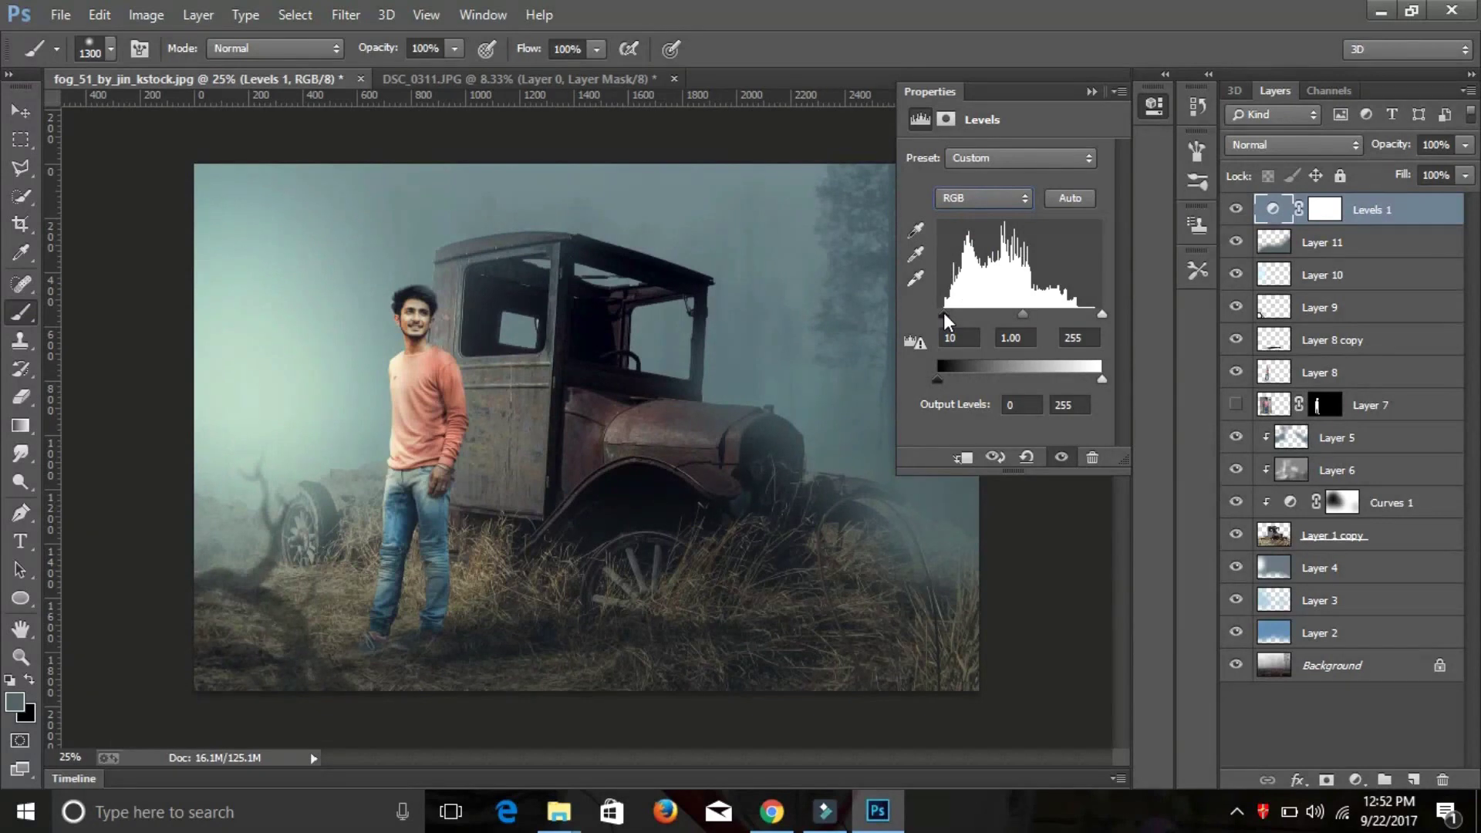
drag(944, 315, 942, 315)
click(1092, 91)
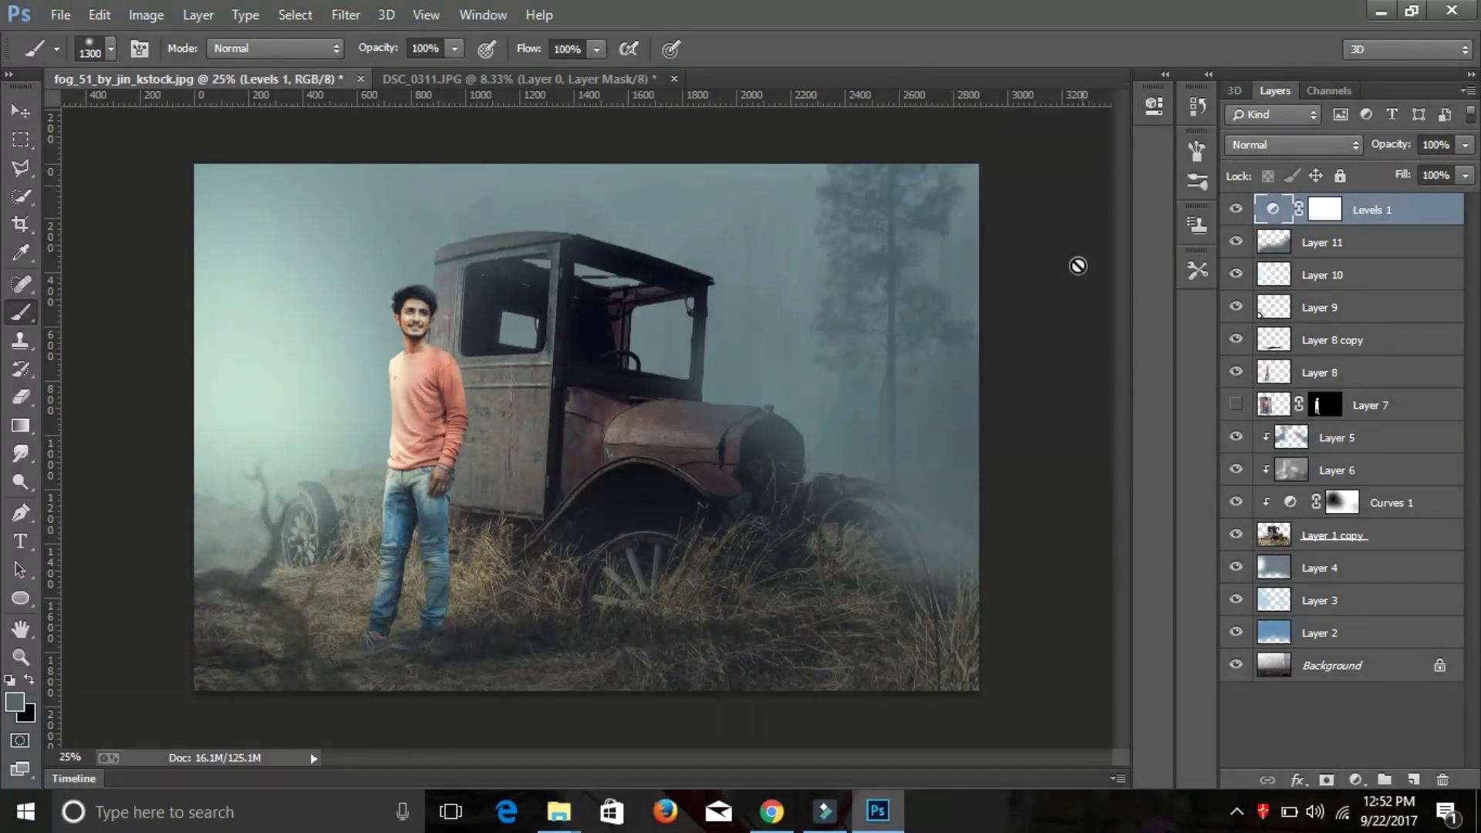
Add then delete a Hue/Saturation layer, and stamp all visible layers into a merged layer
click(1356, 780)
click(1327, 520)
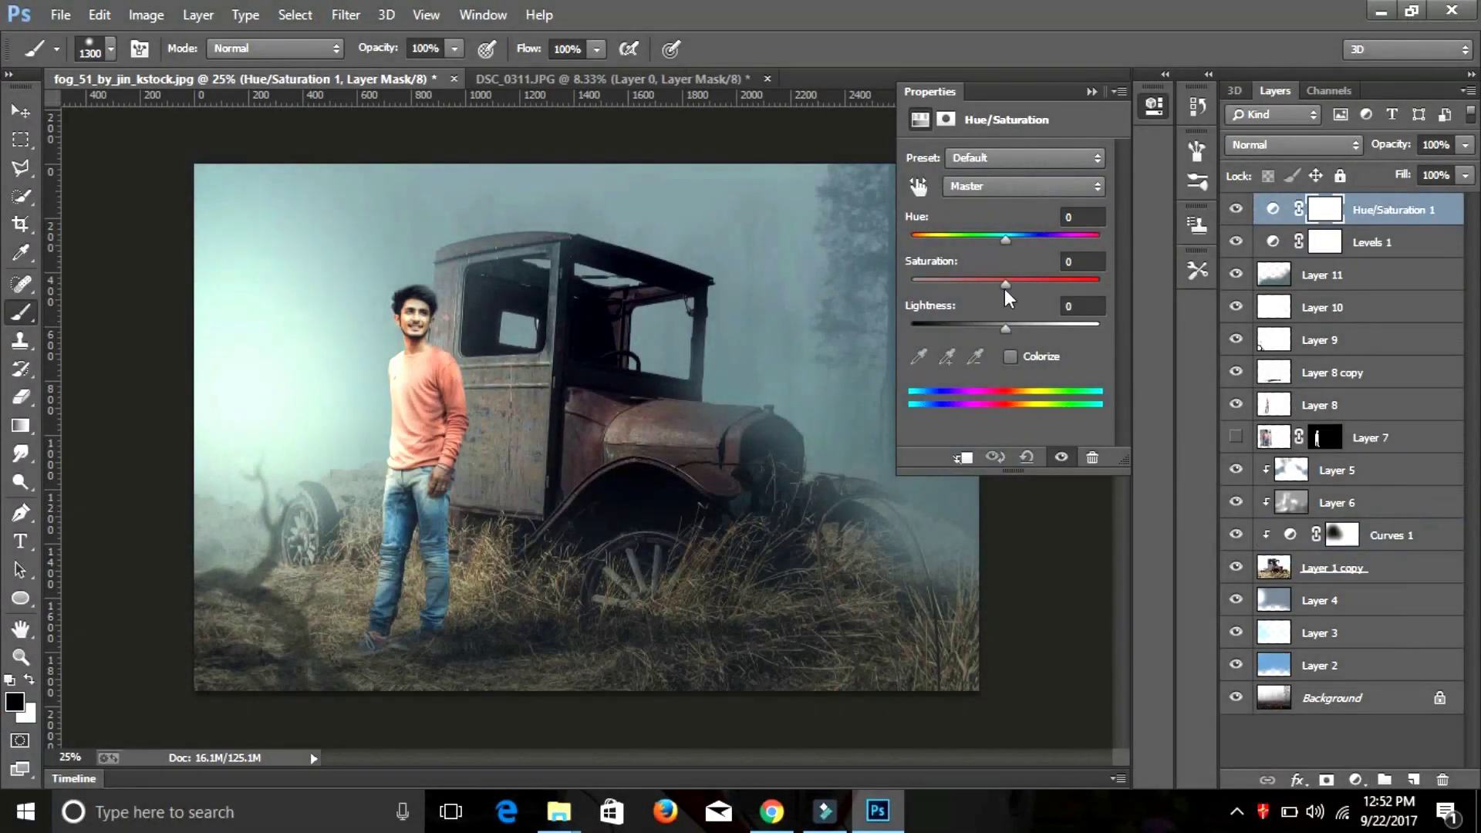
drag(1005, 284, 999, 286)
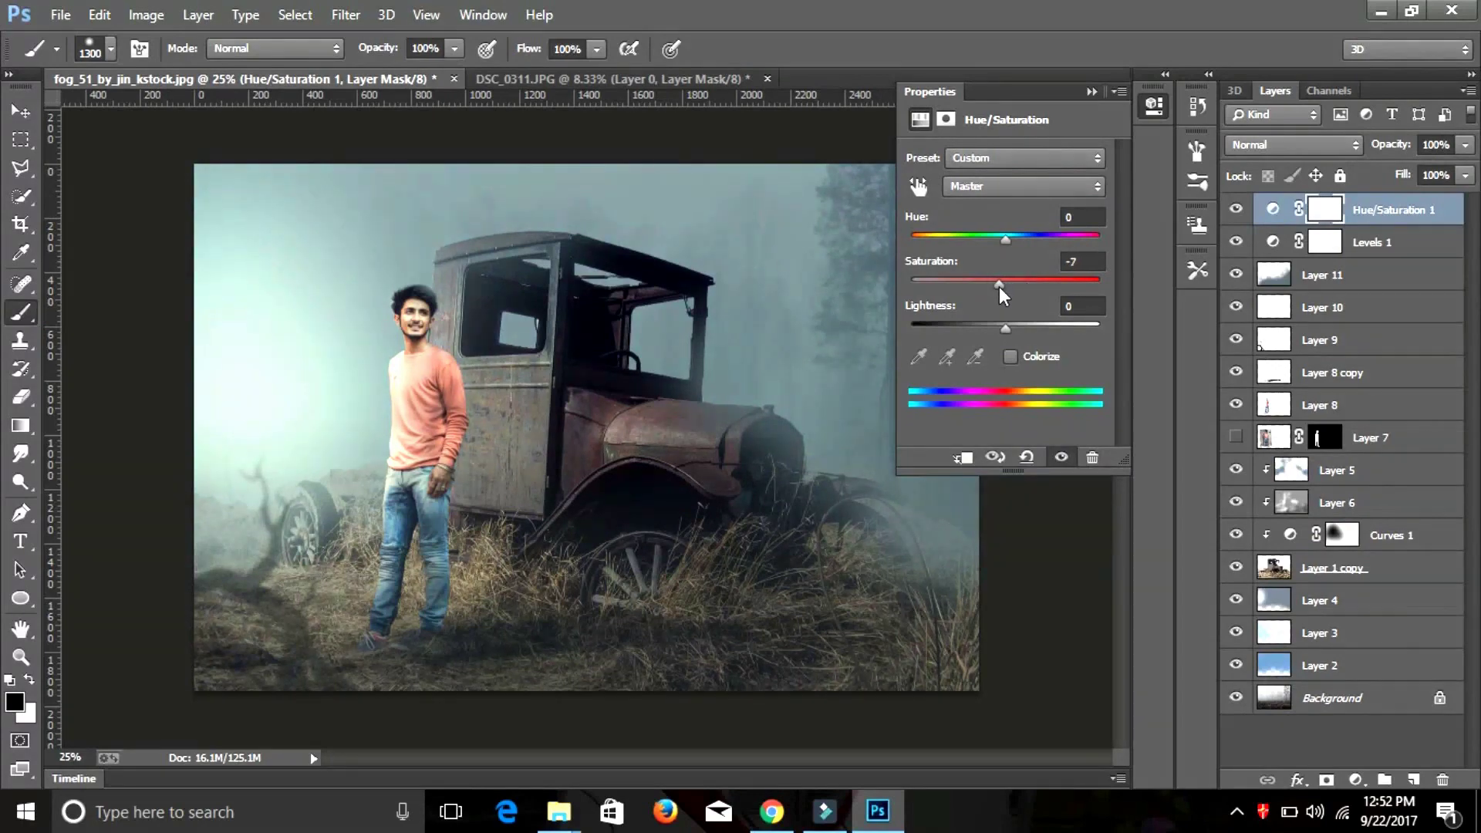
click(1257, 167)
key(Delete)
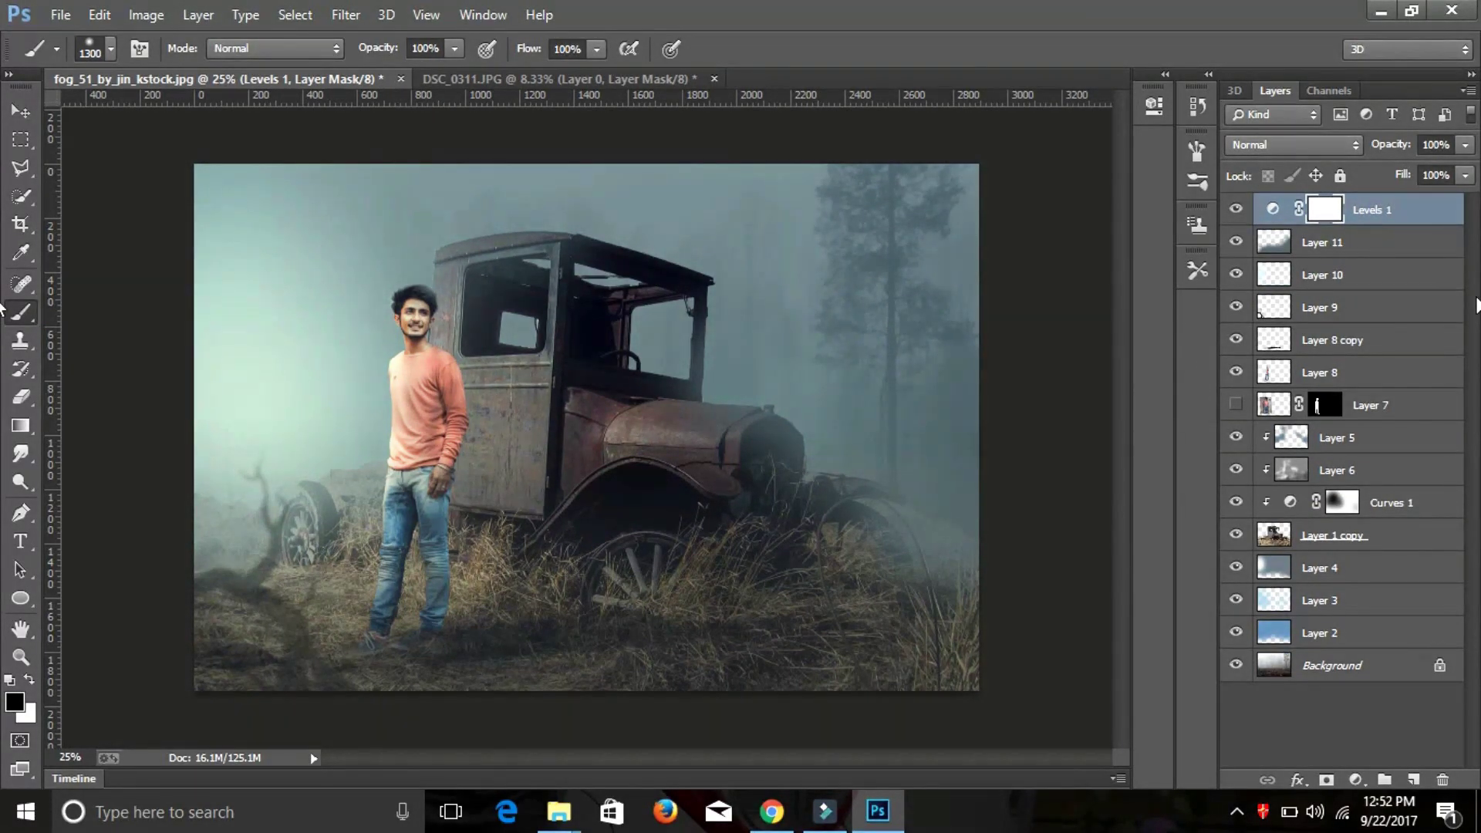
key(ctrl+shift+alt+e)
Grade the merged layer in Camera Raw: Auto white balance, Contrast +23, Shadows -23, Blacks -27, Clarity +34
key(ctrl+shift+a)
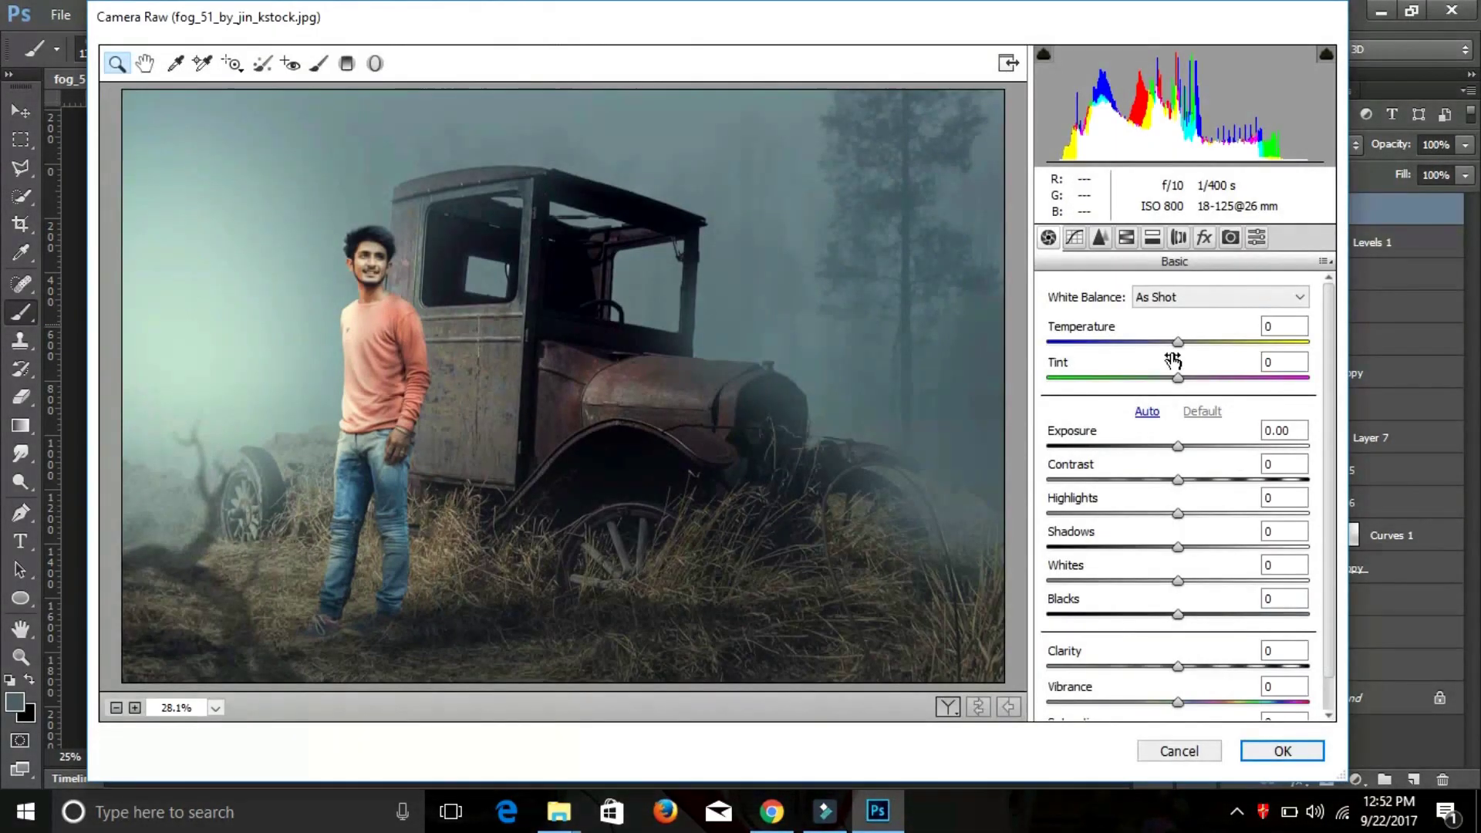
click(1204, 298)
click(1162, 331)
drag(1178, 480, 1207, 480)
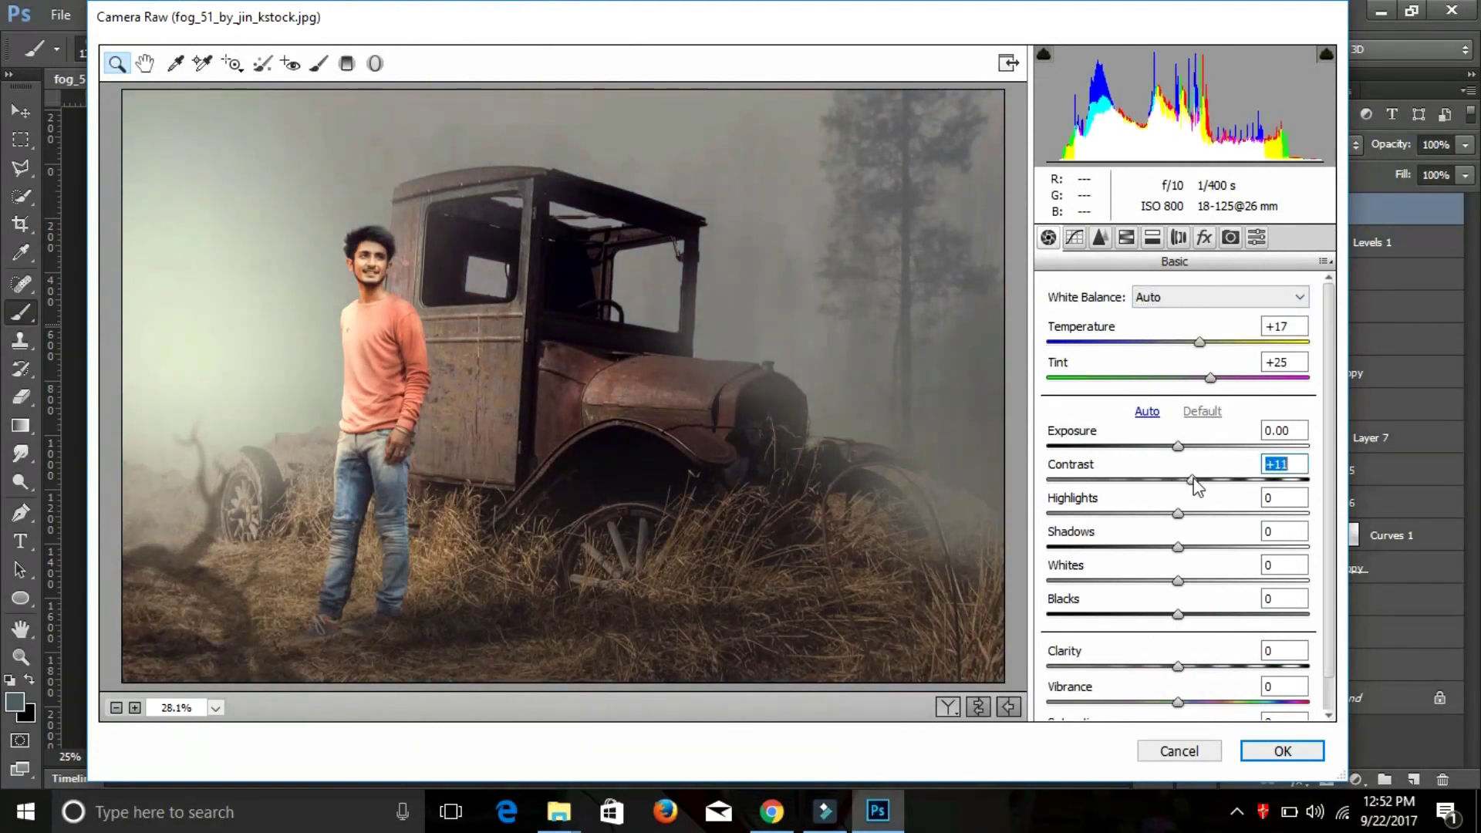
drag(1178, 547, 1144, 547)
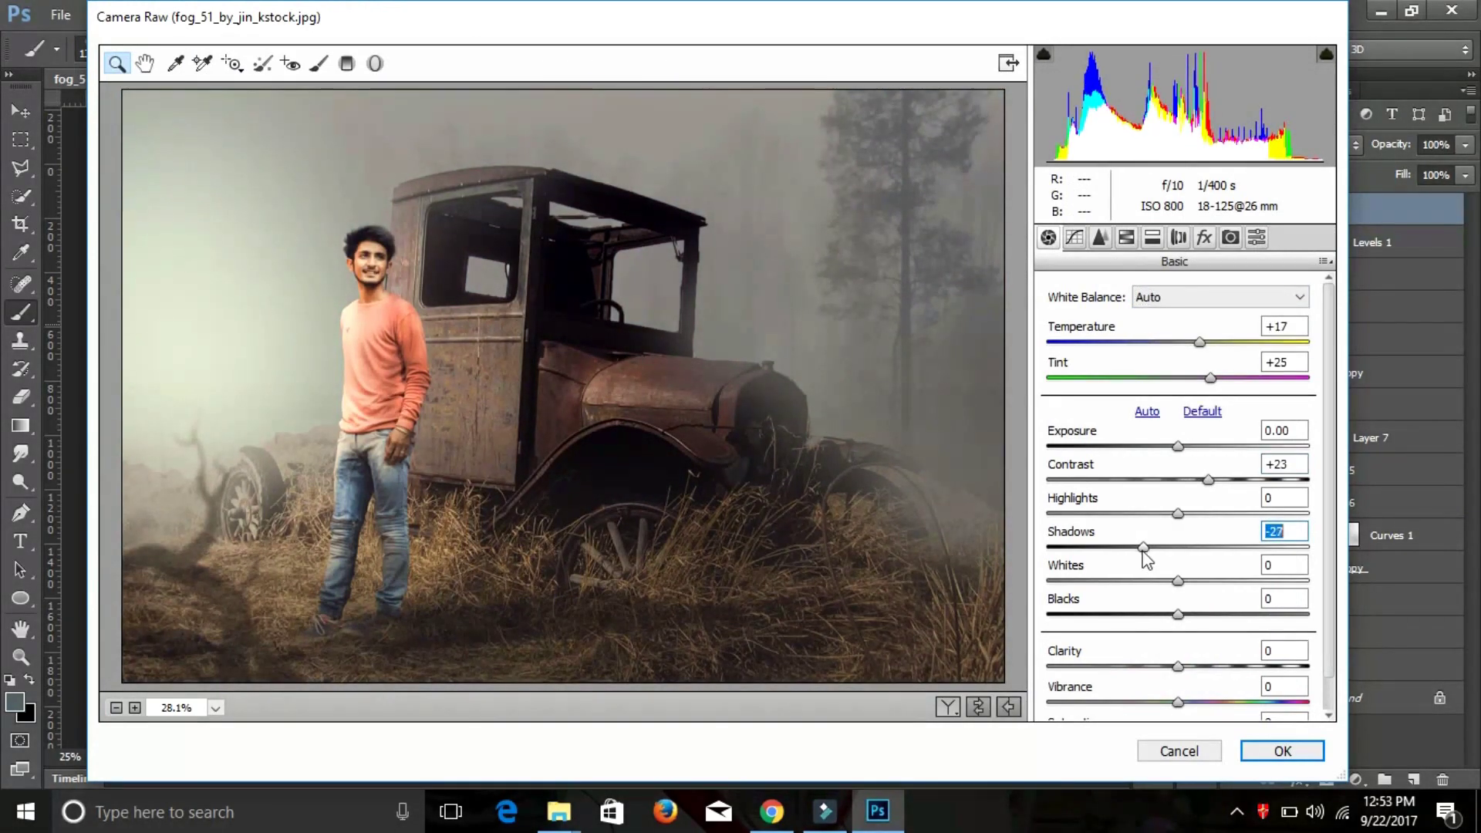
drag(1178, 615, 1144, 615)
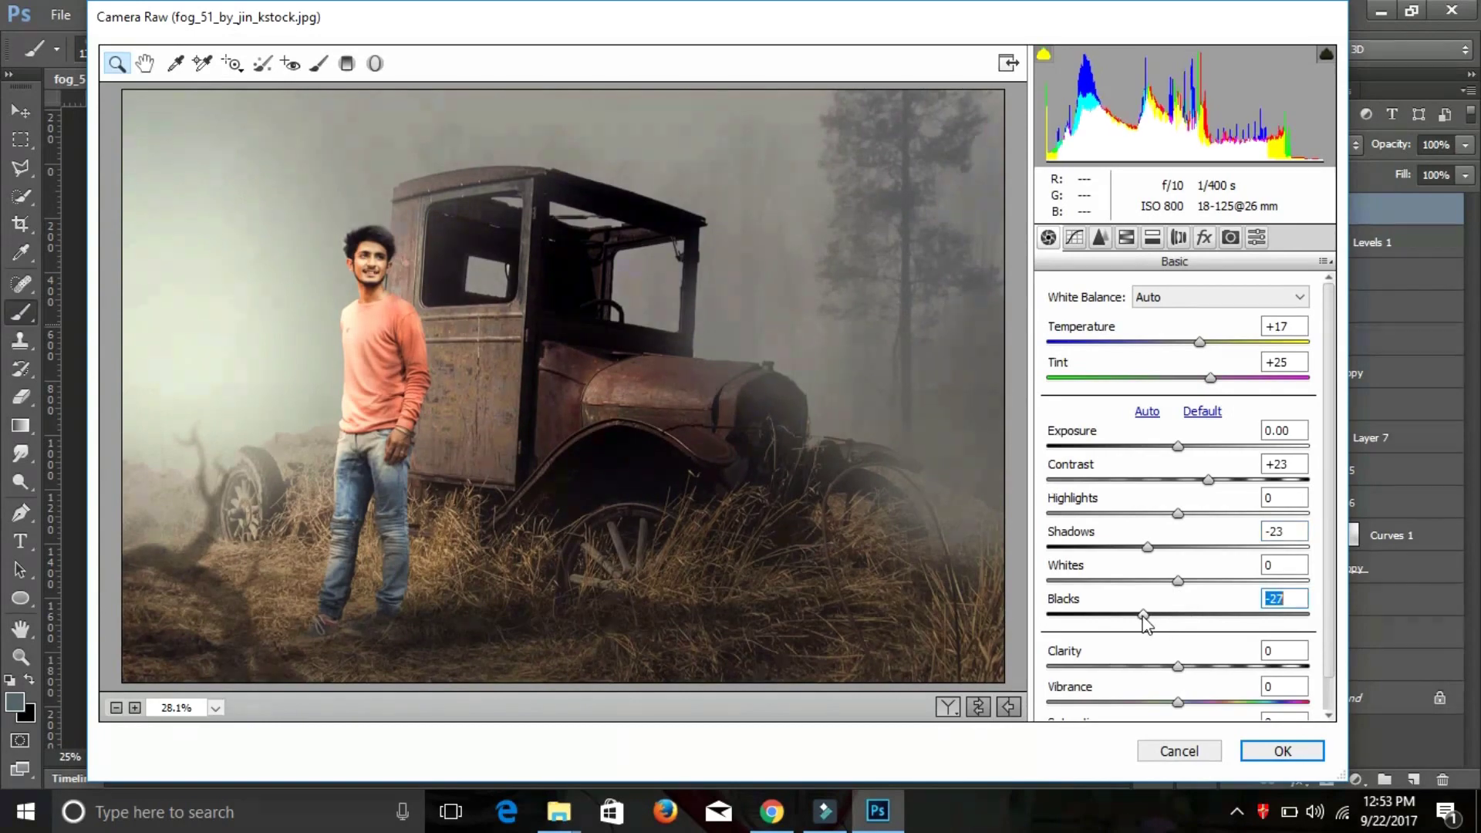
drag(1178, 667, 1223, 667)
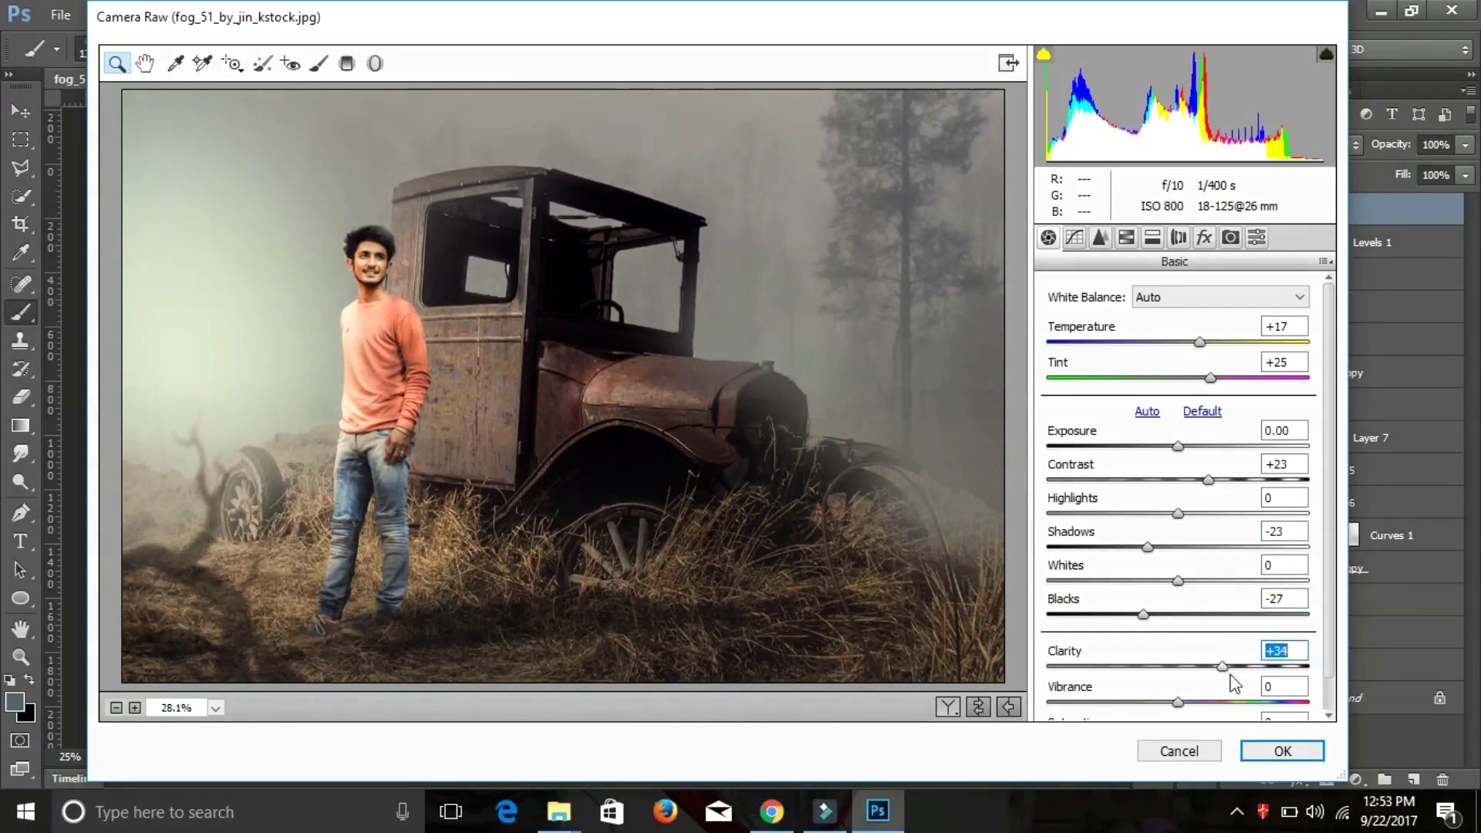
key(Return)
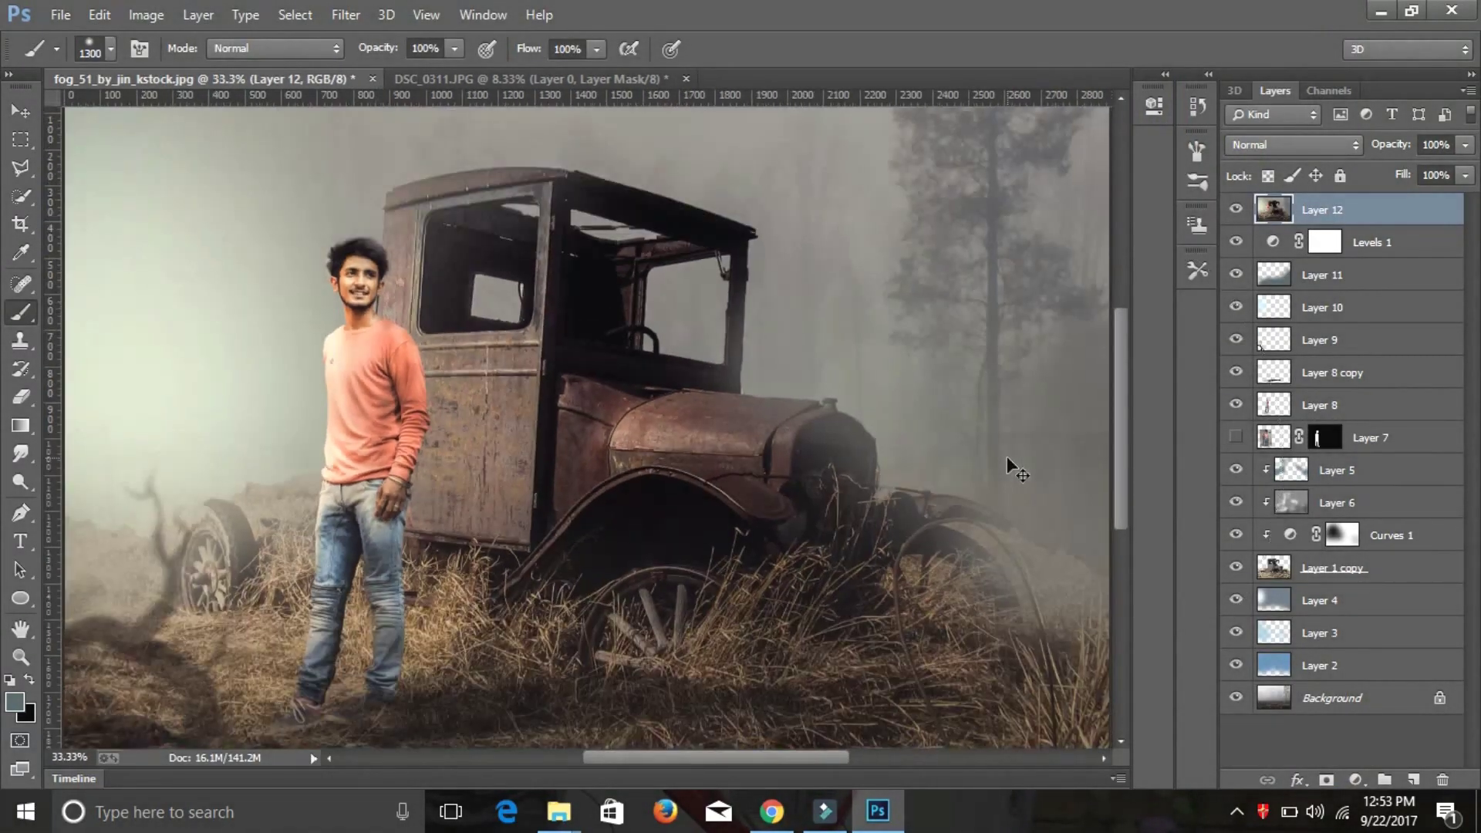